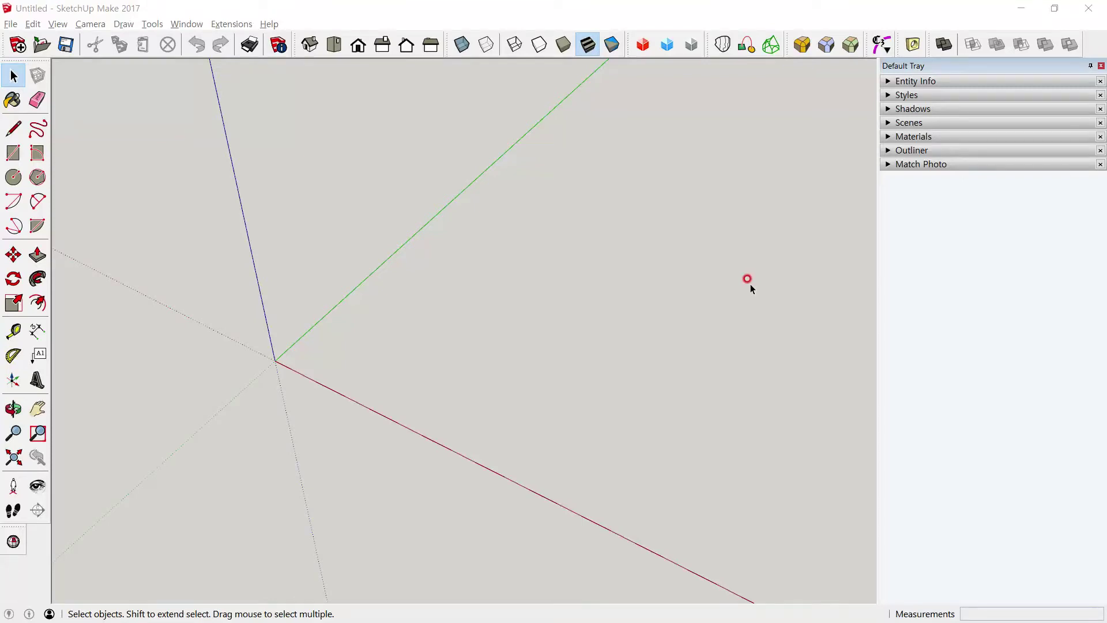
Step: Review the parts drawing in the PDF, then return to SketchUp
{"action": "key", "text": "alt+Tab"}
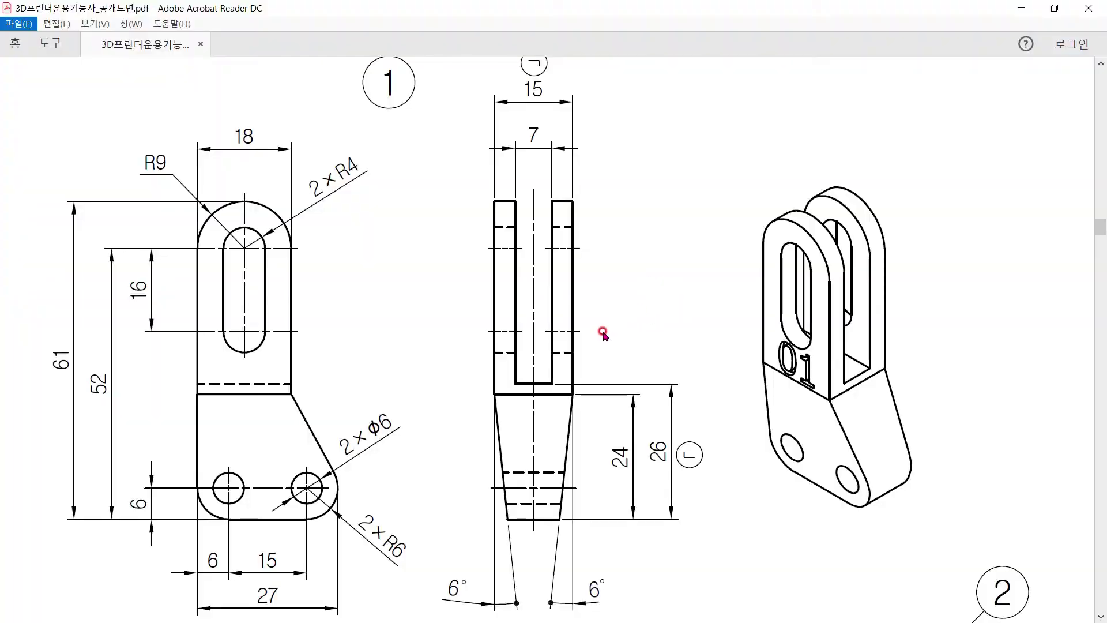
{"action": "scroll", "coordinate": [602, 333], "scroll_direction": "down", "scroll_amount": 2}
{"action": "scroll", "coordinate": [638, 304], "scroll_direction": "down", "scroll_amount": 4}
{"action": "scroll", "coordinate": [672, 395], "scroll_direction": "down", "scroll_amount": 3}
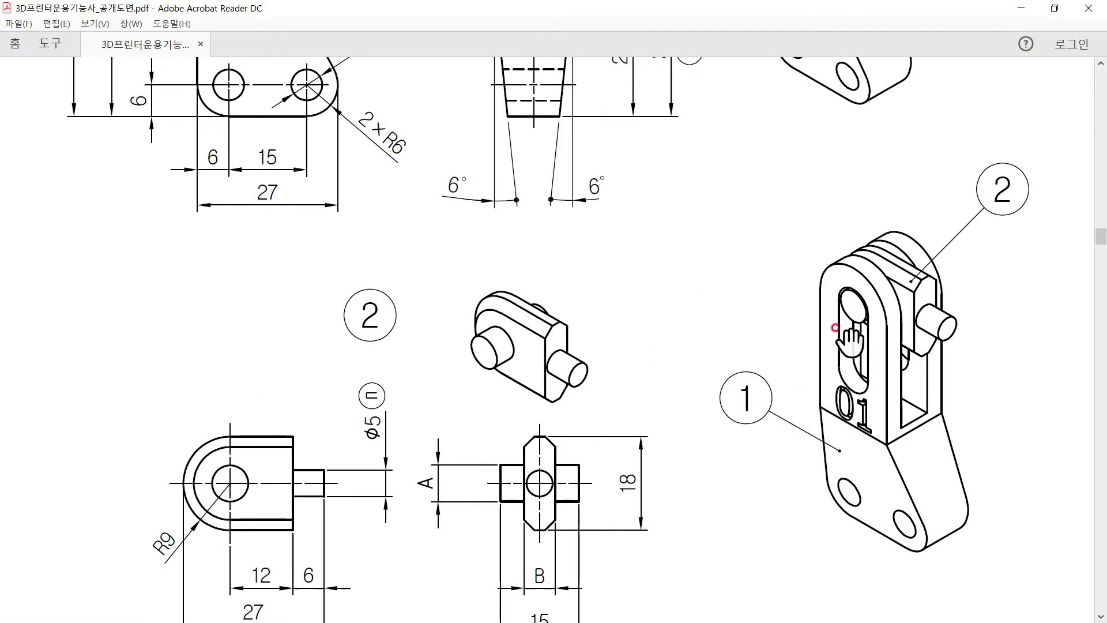
{"action": "scroll", "coordinate": [721, 268], "scroll_direction": "down", "scroll_amount": 2}
{"action": "left_click_drag", "start_coordinate": [732, 274], "coordinate": [741, 426]}
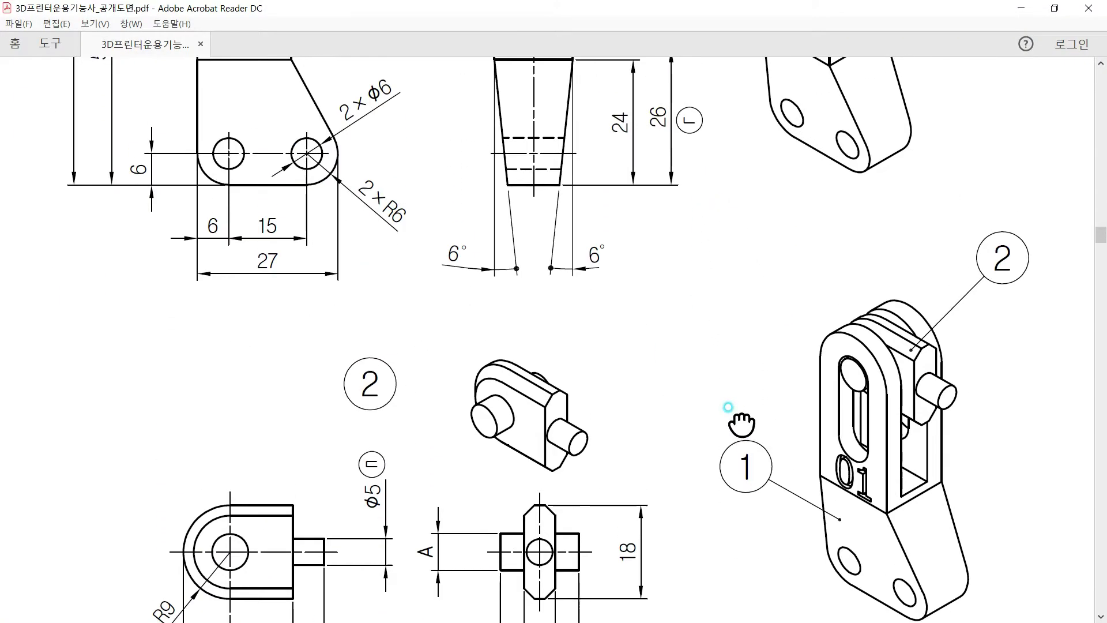
{"action": "scroll", "coordinate": [728, 407], "scroll_direction": "up", "scroll_amount": 1}
{"action": "scroll", "coordinate": [721, 398], "scroll_direction": "up", "scroll_amount": 4}
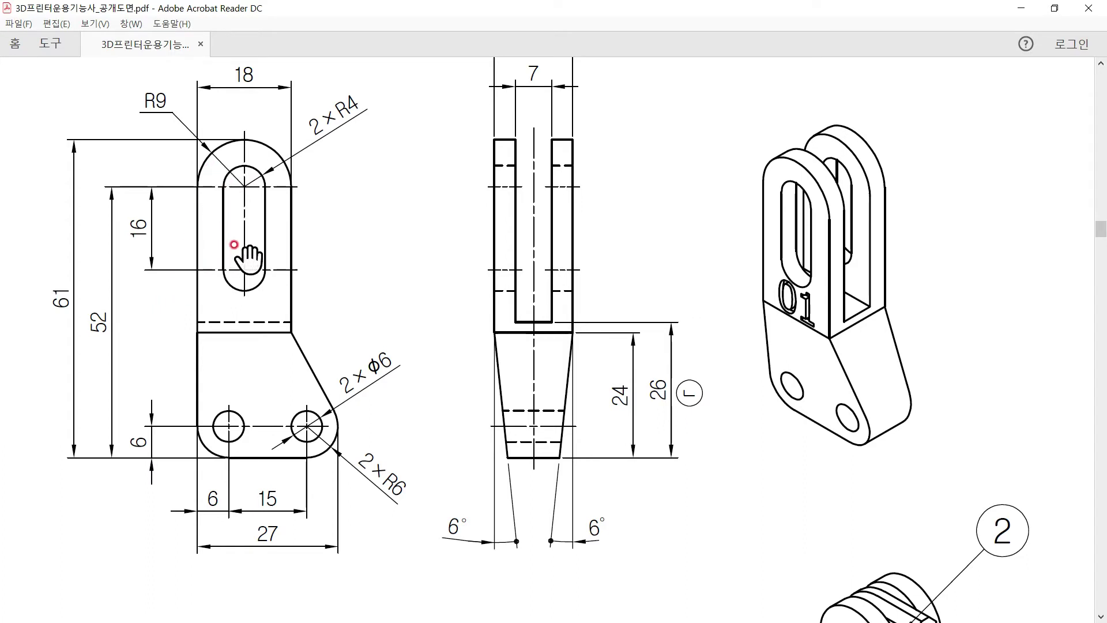
{"action": "key", "text": "alt+Tab"}
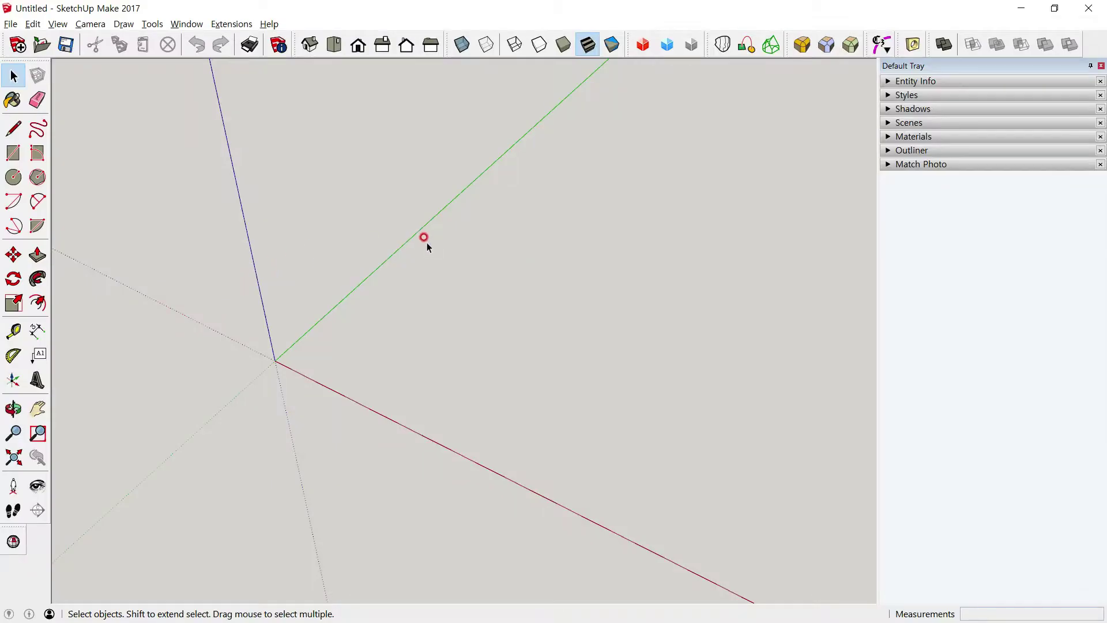
Step: Switch to the front view and set the model's length units to centimetres
{"action": "left_click", "coordinate": [358, 45]}
{"action": "left_click", "coordinate": [187, 23]}
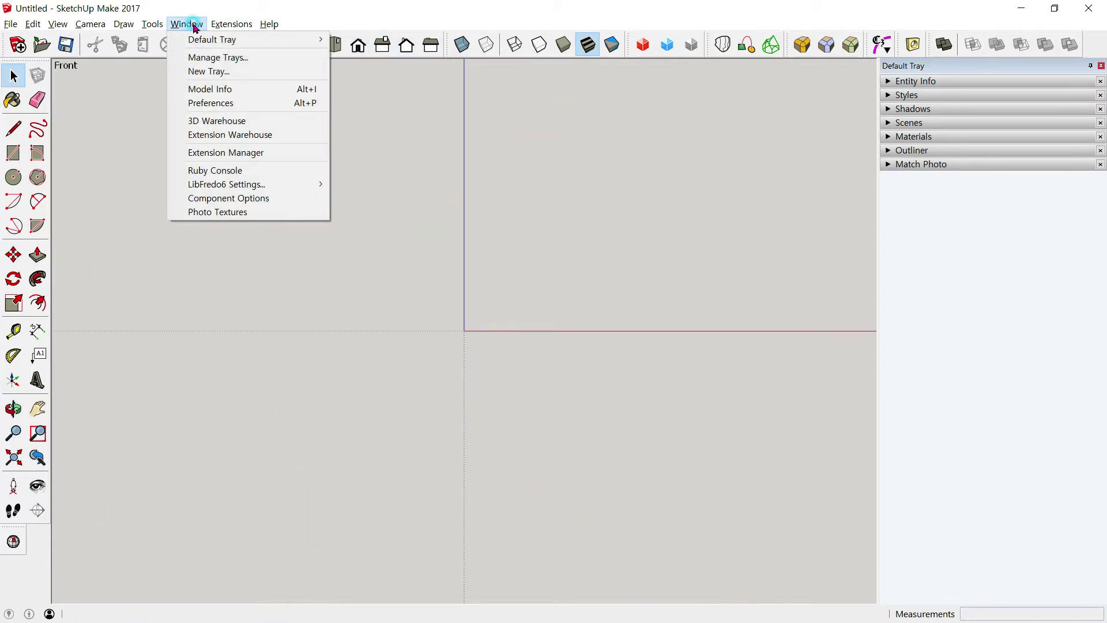
{"action": "left_click", "coordinate": [210, 89]}
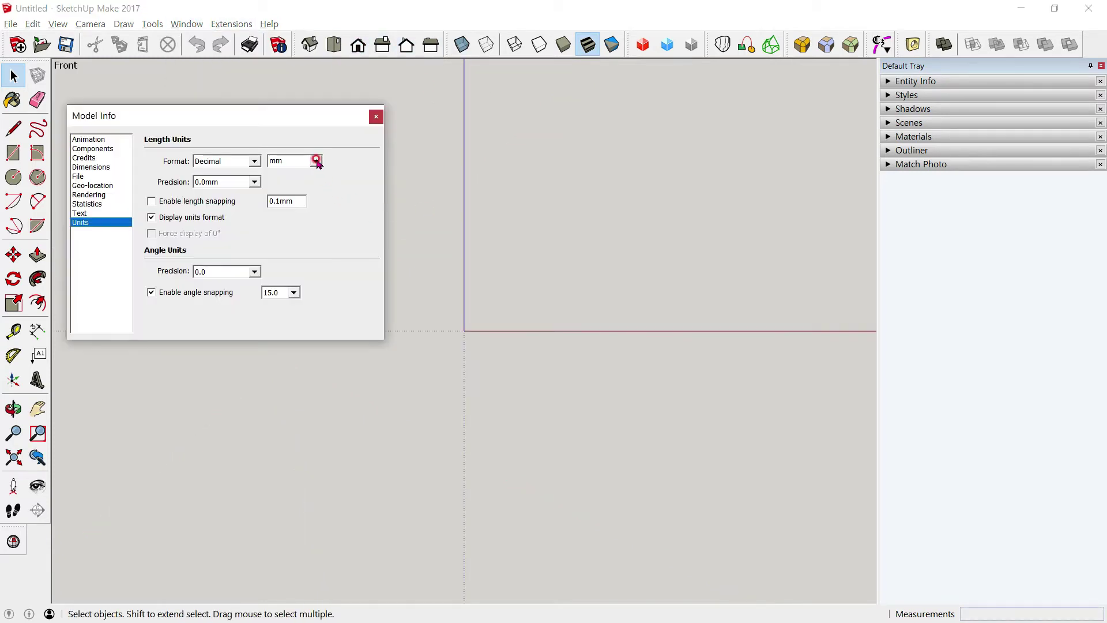
{"action": "left_click", "coordinate": [317, 161]}
{"action": "left_click", "coordinate": [311, 201]}
{"action": "left_click", "coordinate": [376, 119]}
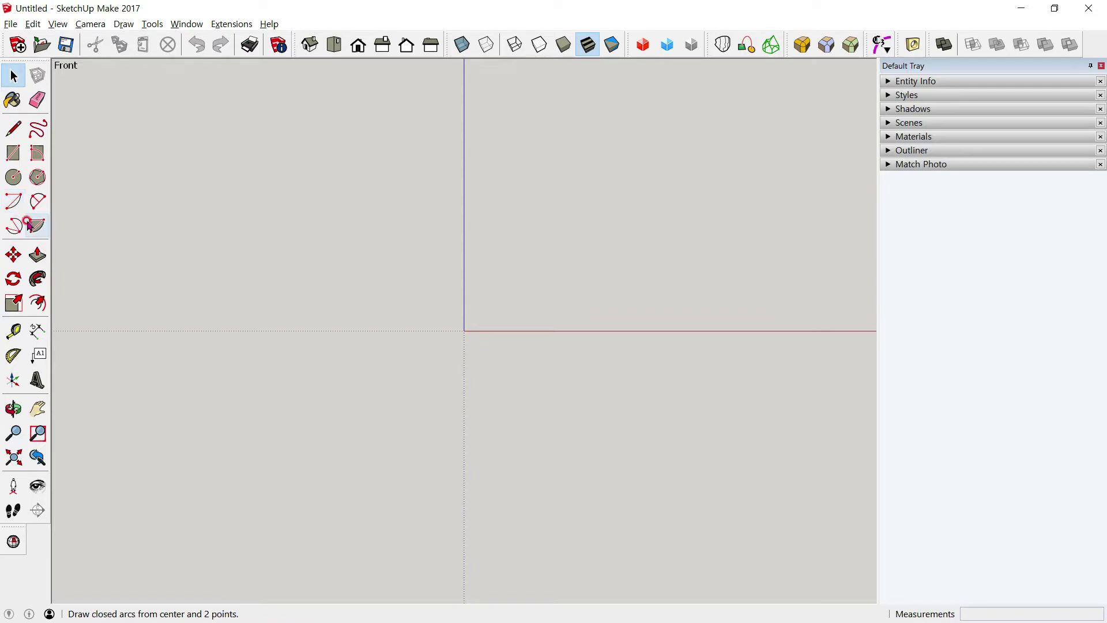
Step: Draw a 5 cm radius circle centred at the origin and check it against the PDF
{"action": "left_click", "coordinate": [14, 177]}
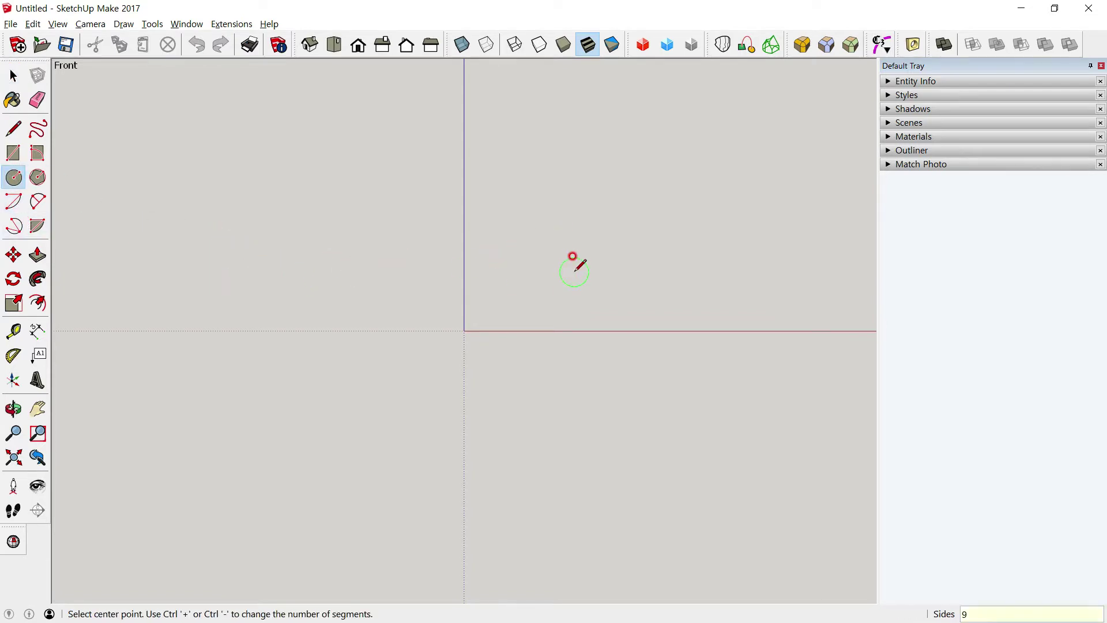
{"action": "left_click", "coordinate": [466, 330]}
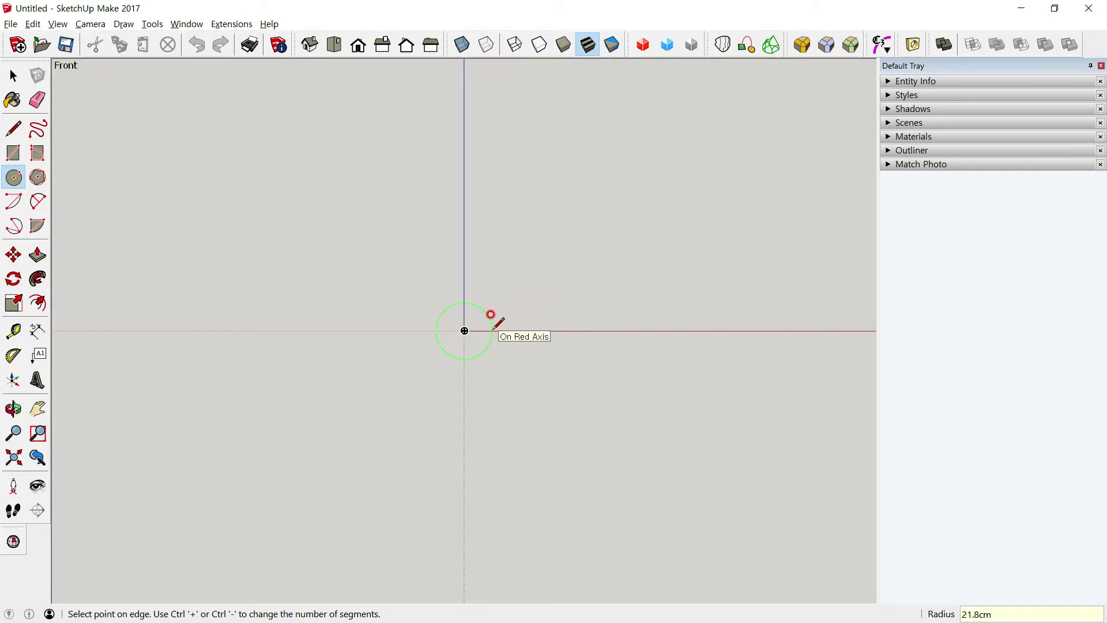
{"action": "type", "text": "5"}
{"action": "key", "text": "Return"}
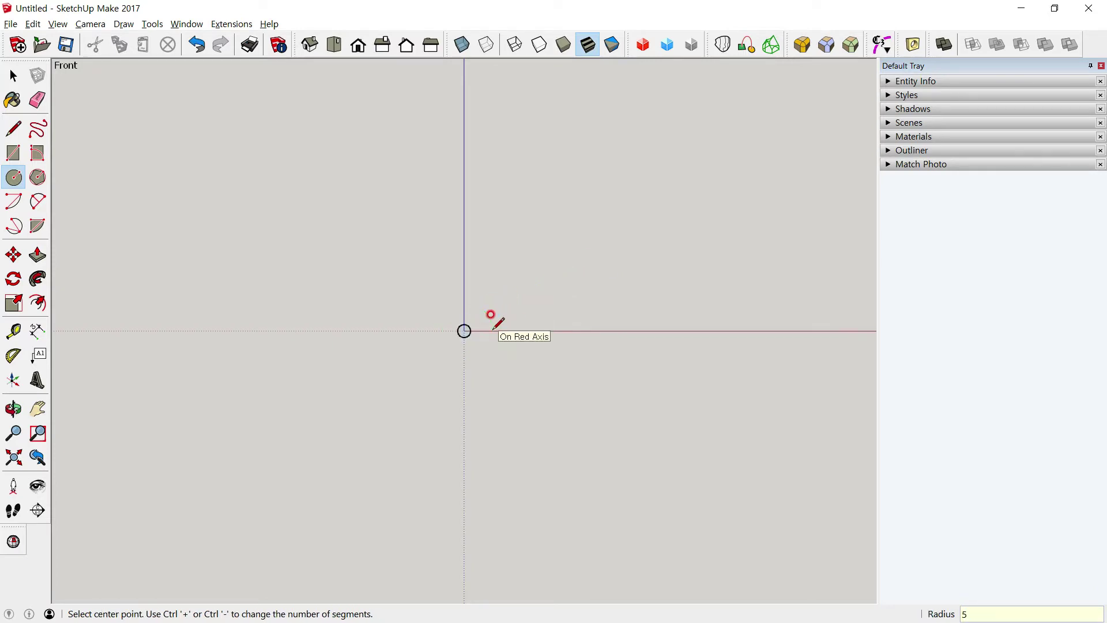
{"action": "scroll", "coordinate": [457, 371], "scroll_direction": "up", "scroll_amount": 3}
{"action": "scroll", "coordinate": [457, 371], "scroll_direction": "up", "scroll_amount": 1}
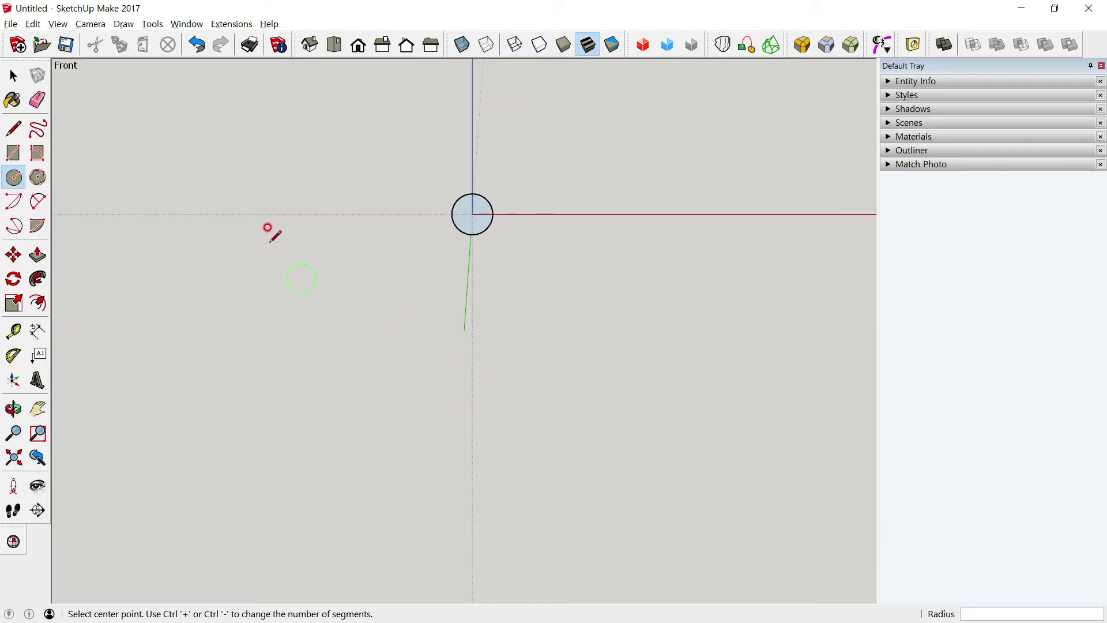
{"action": "key", "text": "alt+Tab"}
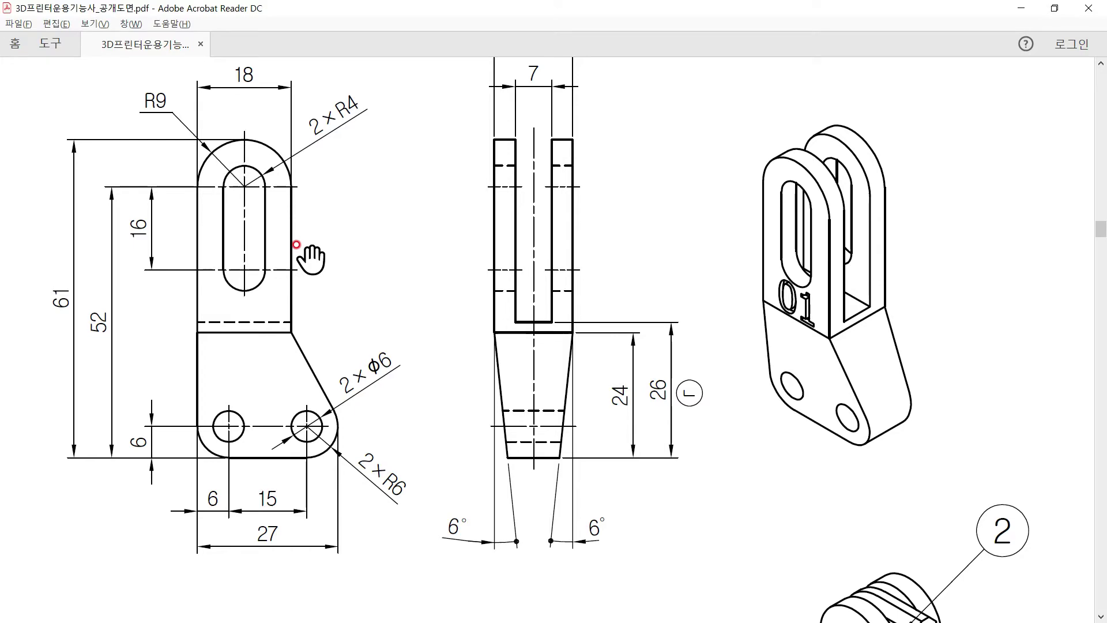
{"action": "key", "text": "alt+Tab"}
{"action": "key", "text": "space"}
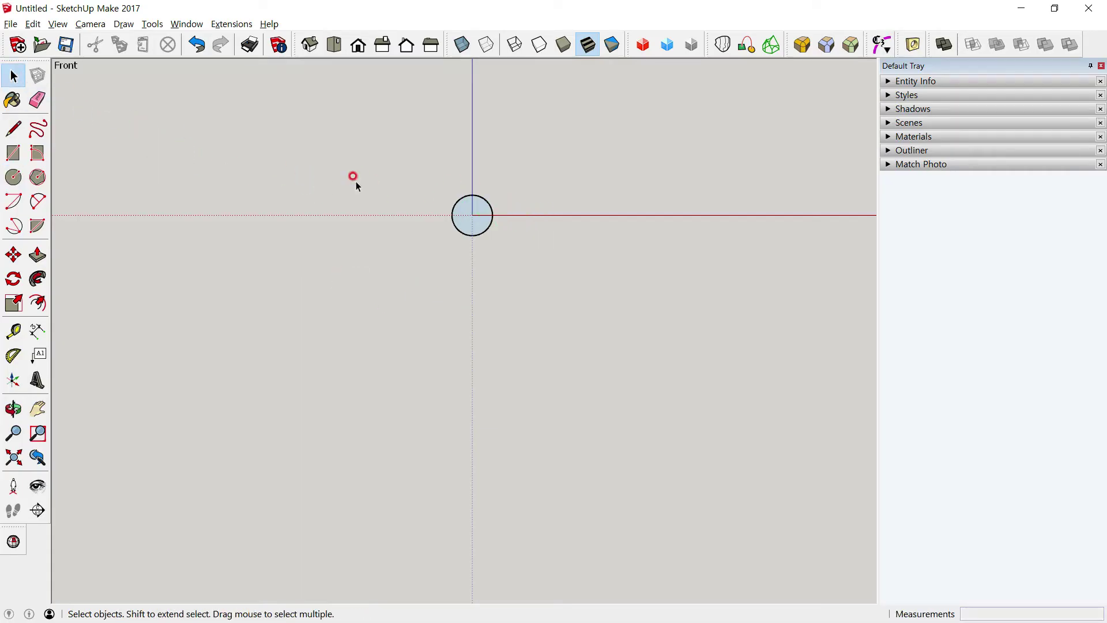
Step: Replace the 5 cm circle with a 4 cm radius circle at the origin
{"action": "left_click_drag", "start_coordinate": [373, 154], "coordinate": [565, 264]}
{"action": "key", "text": "Delete"}
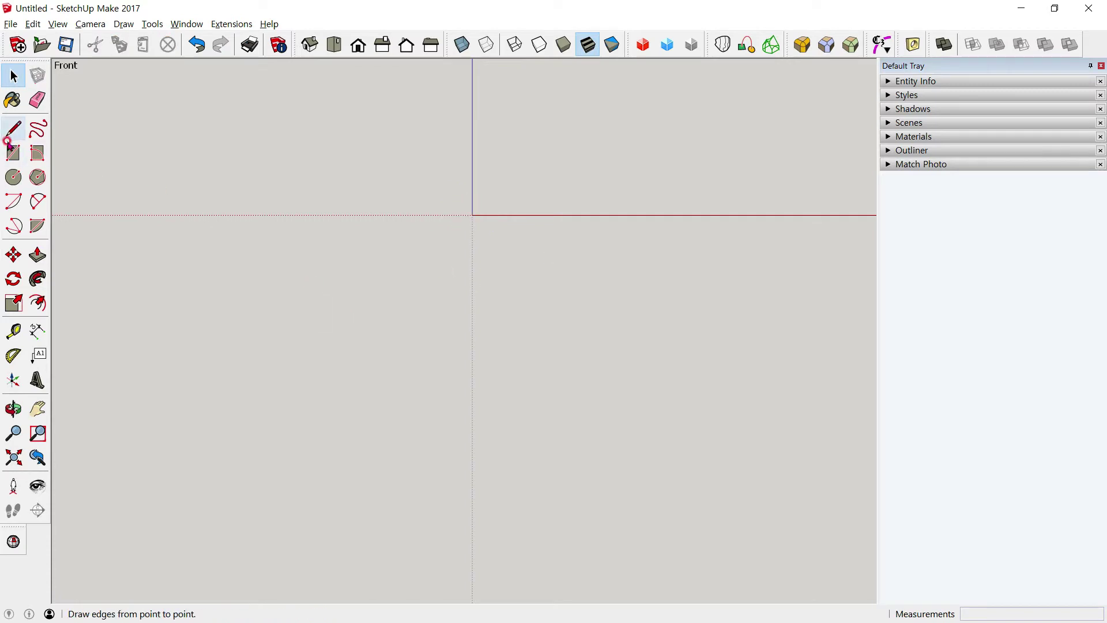
{"action": "left_click", "coordinate": [13, 177]}
{"action": "left_click", "coordinate": [473, 214]}
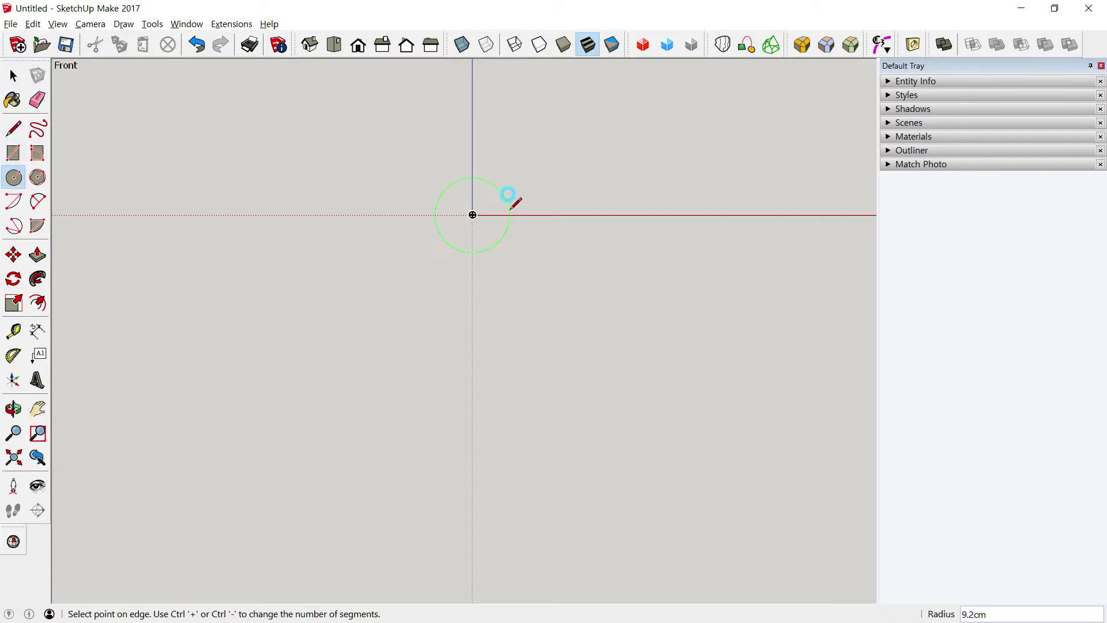
{"action": "type", "text": "4"}
{"action": "key", "text": "Return"}
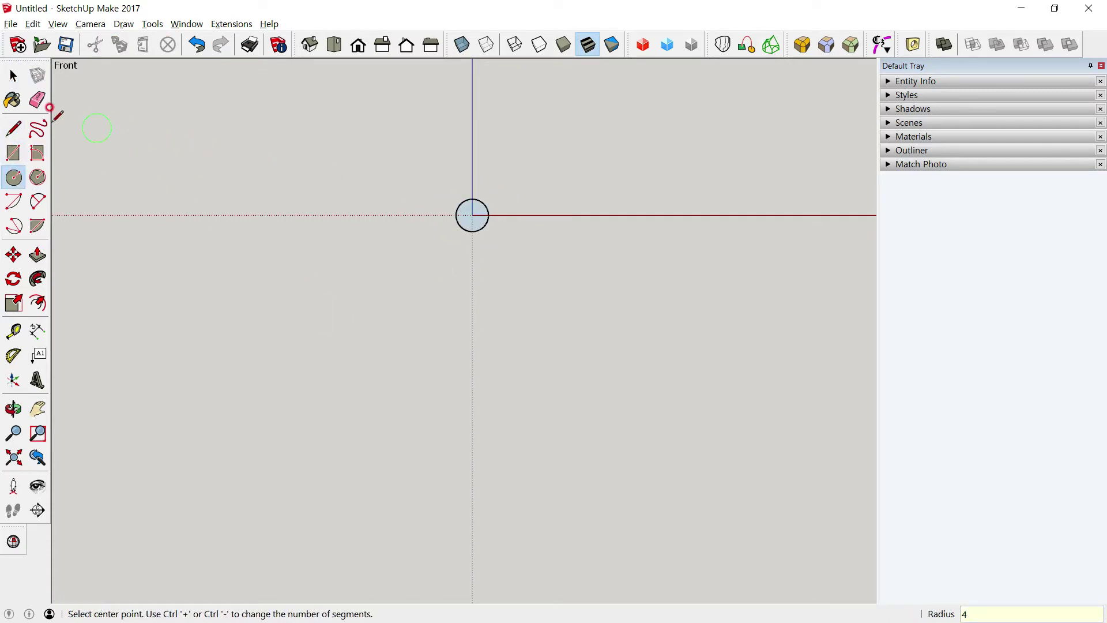
Step: Copy the circle 16 cm straight down
{"action": "left_click", "coordinate": [13, 75]}
{"action": "left_click_drag", "start_coordinate": [379, 142], "coordinate": [567, 270]}
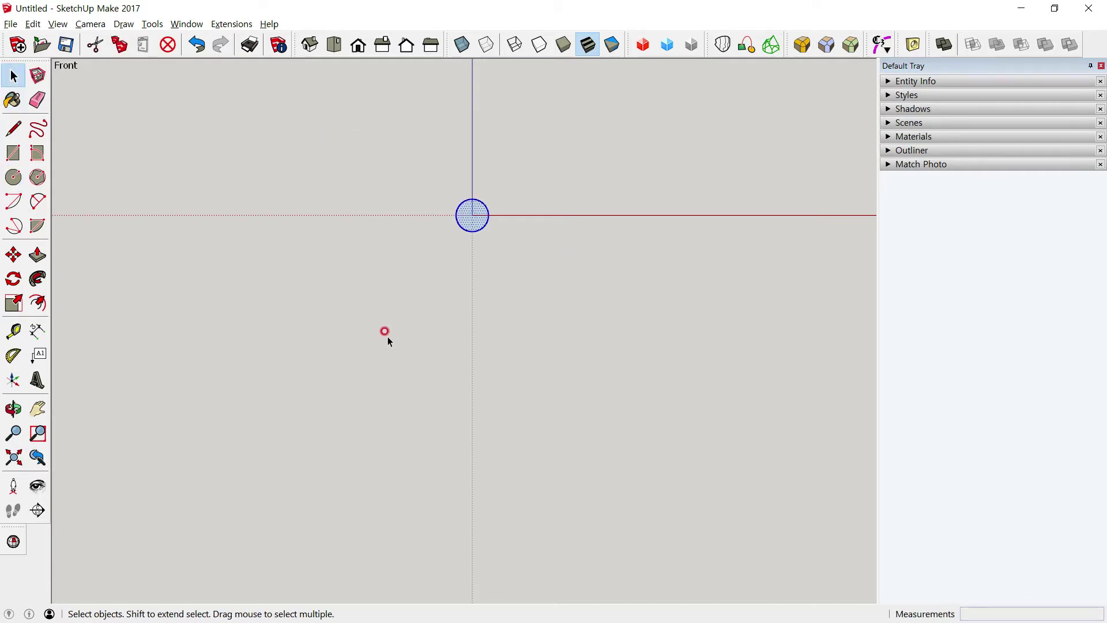
{"action": "key", "text": "m"}
{"action": "key", "text": "ctrl"}
{"action": "left_click", "coordinate": [501, 261]}
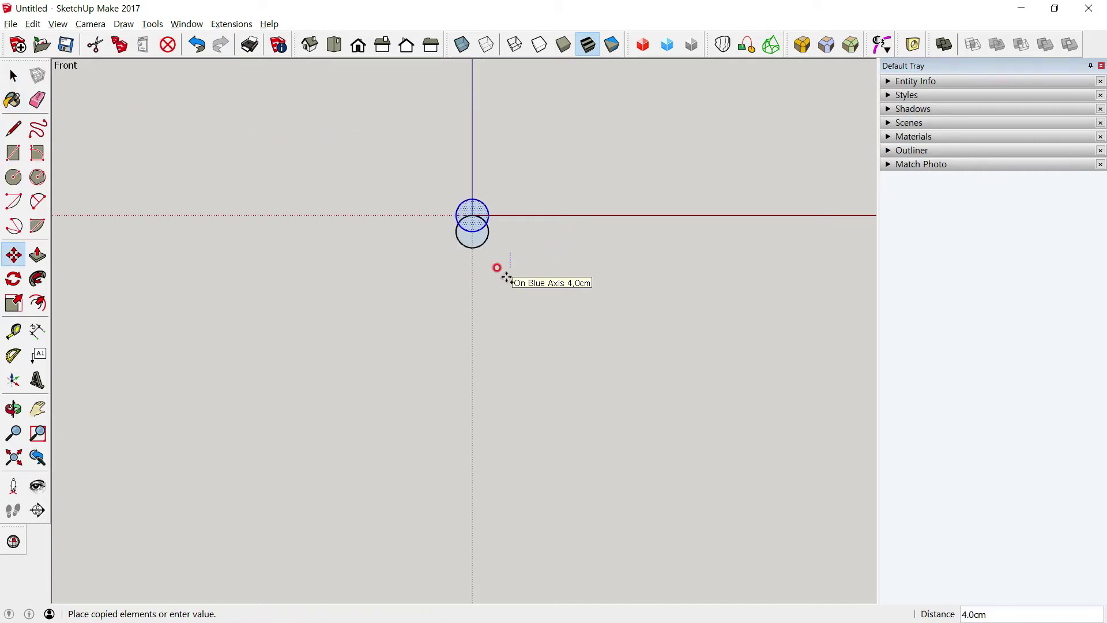
{"action": "type", "text": "16"}
{"action": "key", "text": "Return"}
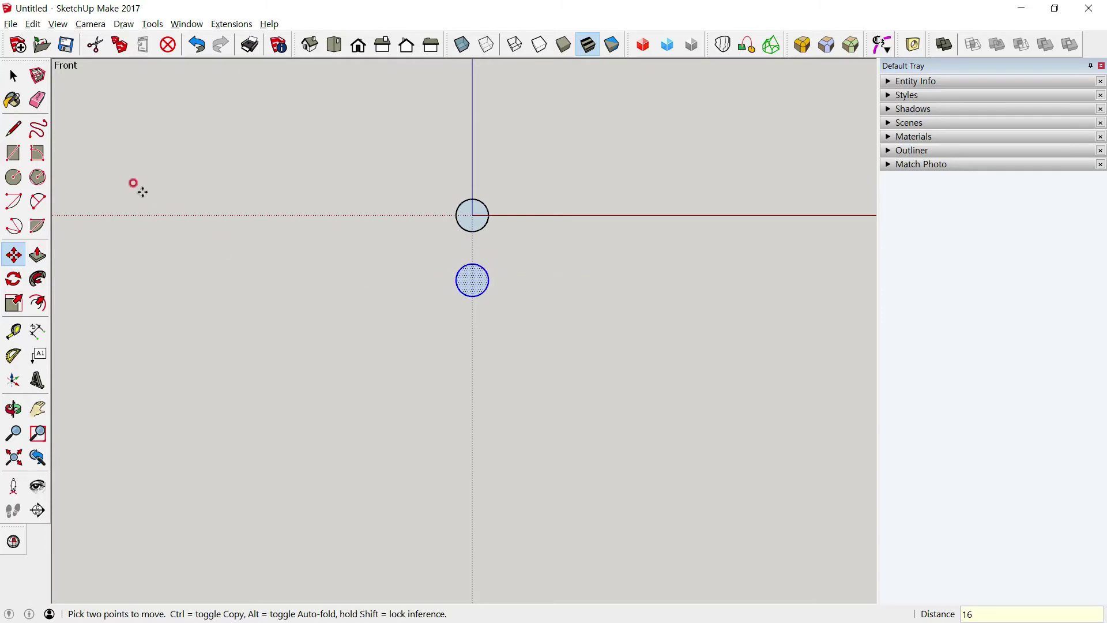
Step: Join the two circles with straight right and left side edges
{"action": "left_click", "coordinate": [14, 128]}
{"action": "scroll", "coordinate": [345, 203], "scroll_direction": "up", "scroll_amount": 1}
{"action": "scroll", "coordinate": [345, 202], "scroll_direction": "up", "scroll_amount": 1}
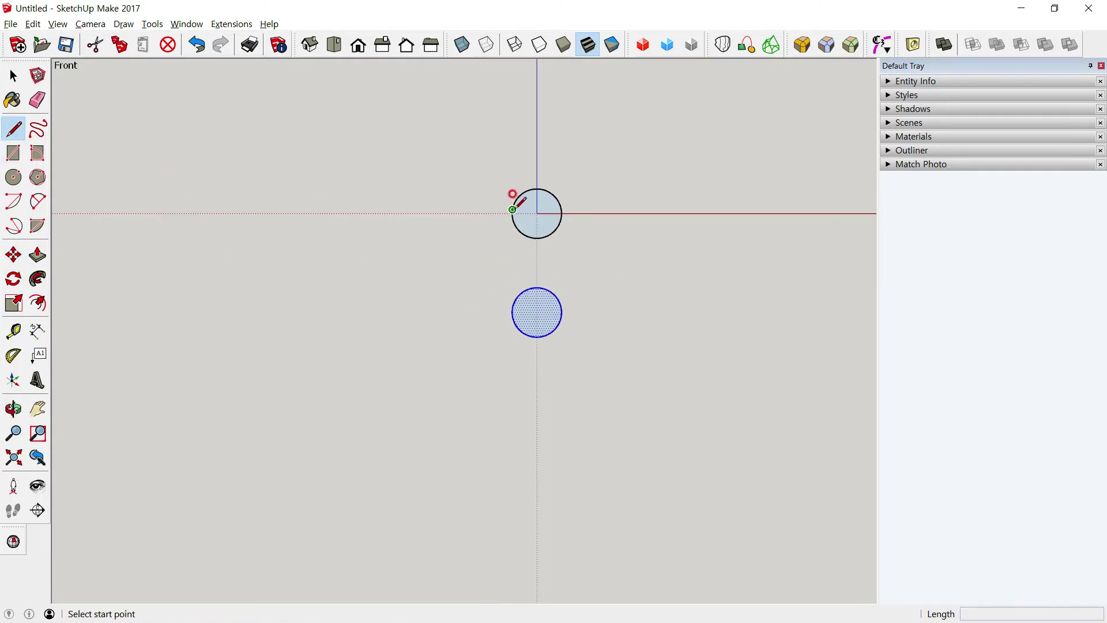
{"action": "scroll", "coordinate": [563, 214], "scroll_direction": "up", "scroll_amount": 1}
{"action": "scroll", "coordinate": [565, 213], "scroll_direction": "up", "scroll_amount": 1}
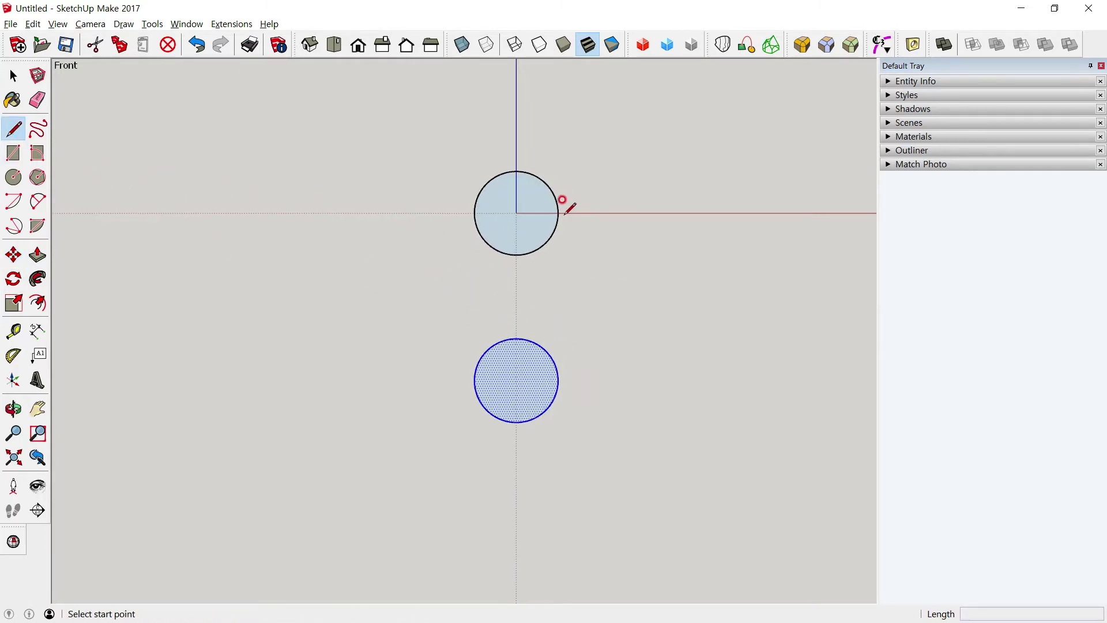
{"action": "scroll", "coordinate": [564, 211], "scroll_direction": "up", "scroll_amount": 1}
{"action": "scroll", "coordinate": [564, 210], "scroll_direction": "up", "scroll_amount": 1}
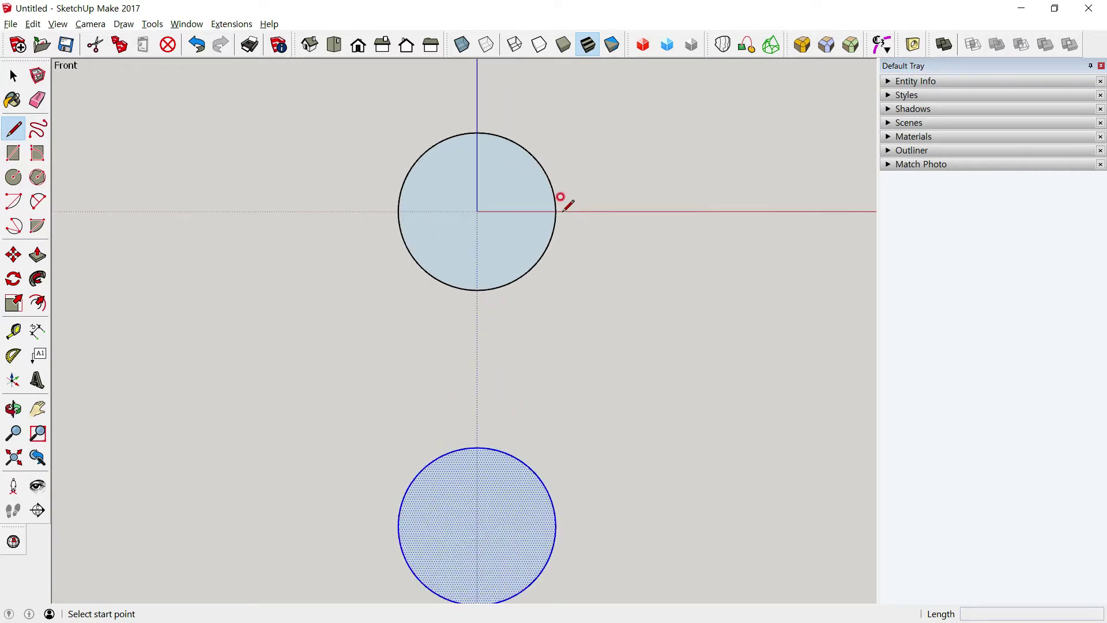
{"action": "left_click", "coordinate": [555, 210]}
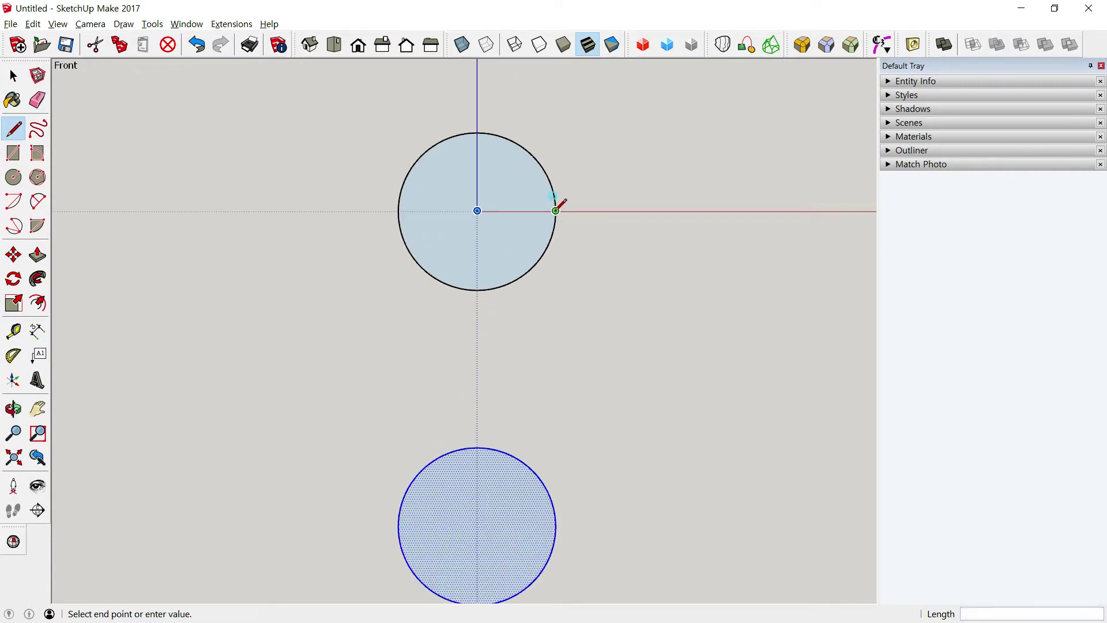
{"action": "left_click", "coordinate": [556, 530]}
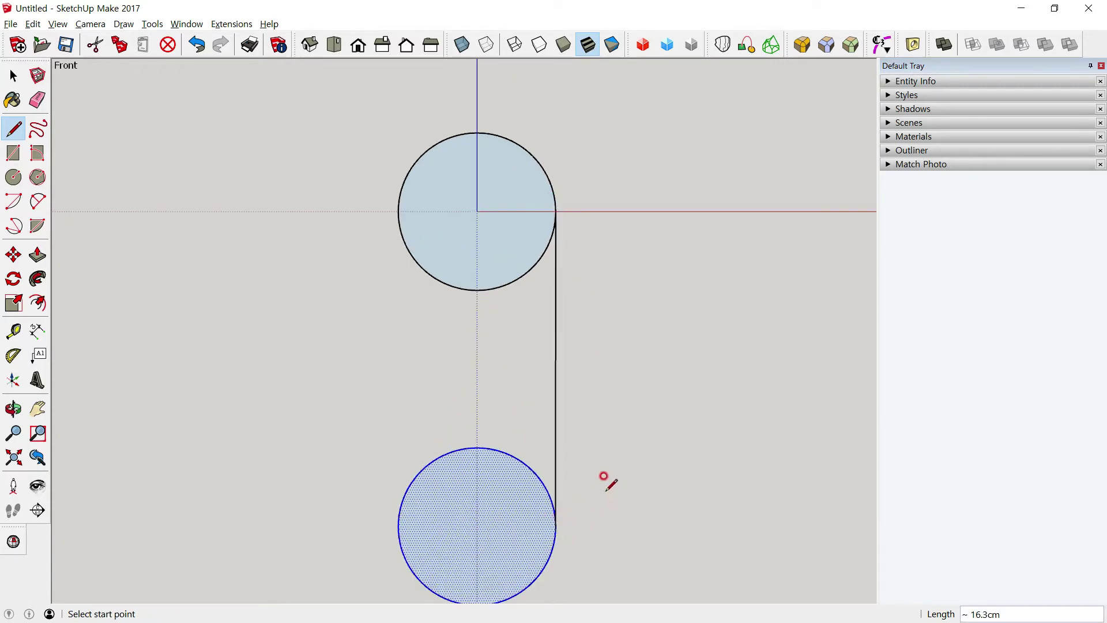
{"action": "key", "text": "ctrl+z"}
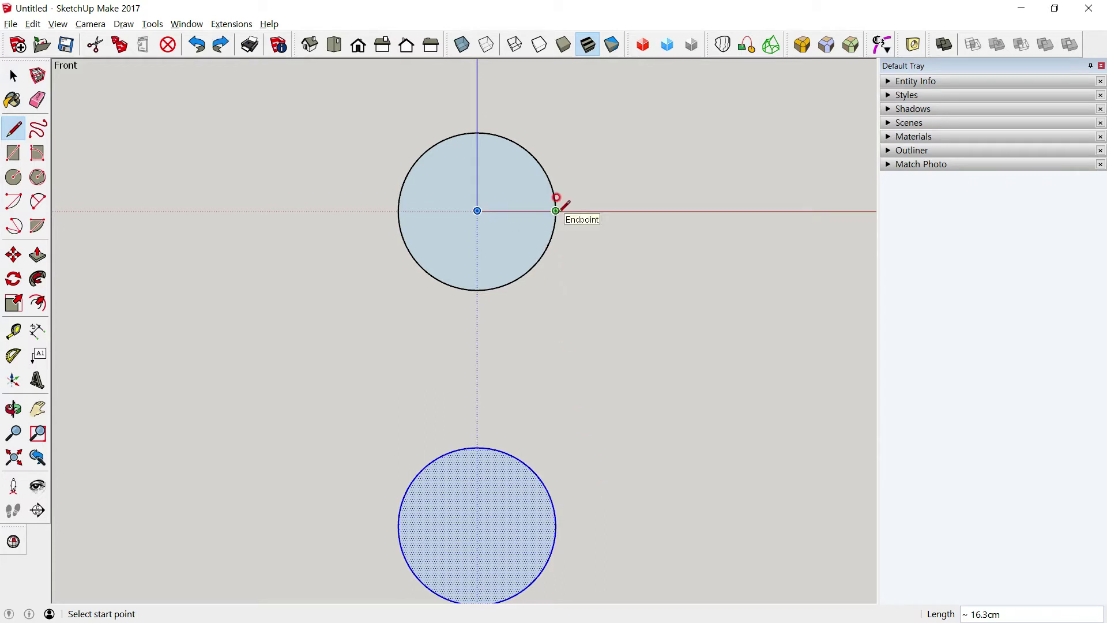
{"action": "left_click", "coordinate": [555, 211]}
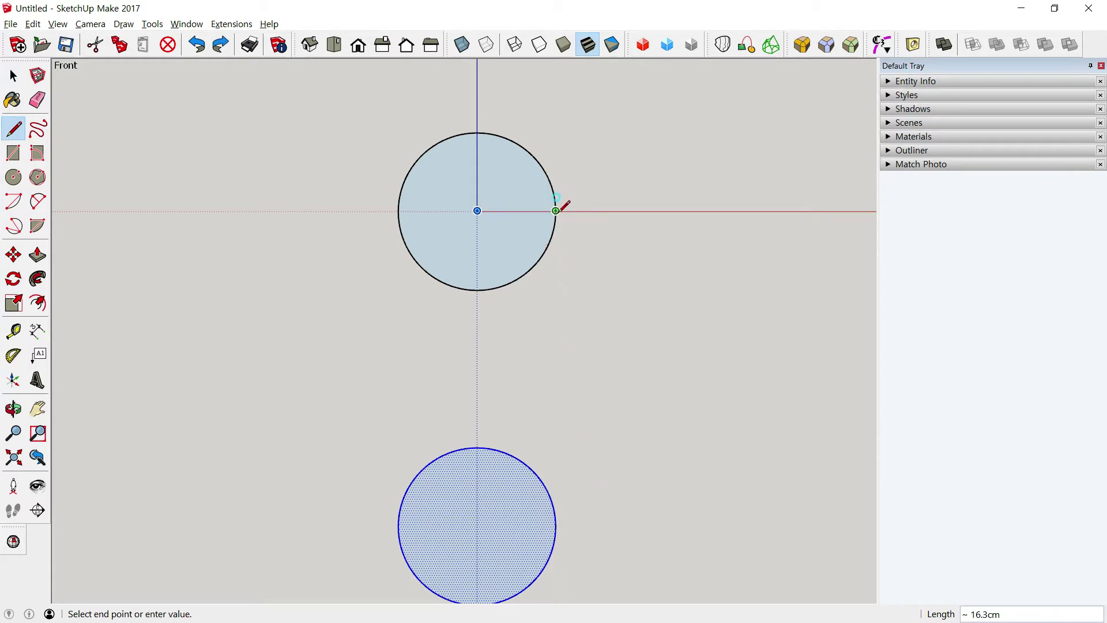
{"action": "left_click", "coordinate": [556, 525]}
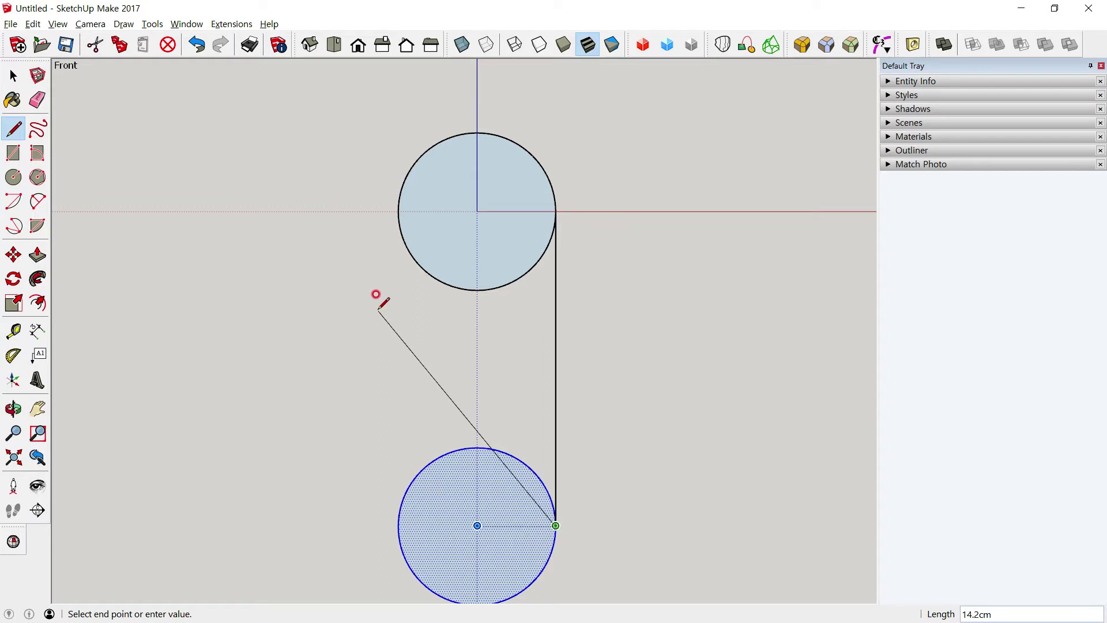
{"action": "key", "text": "Escape"}
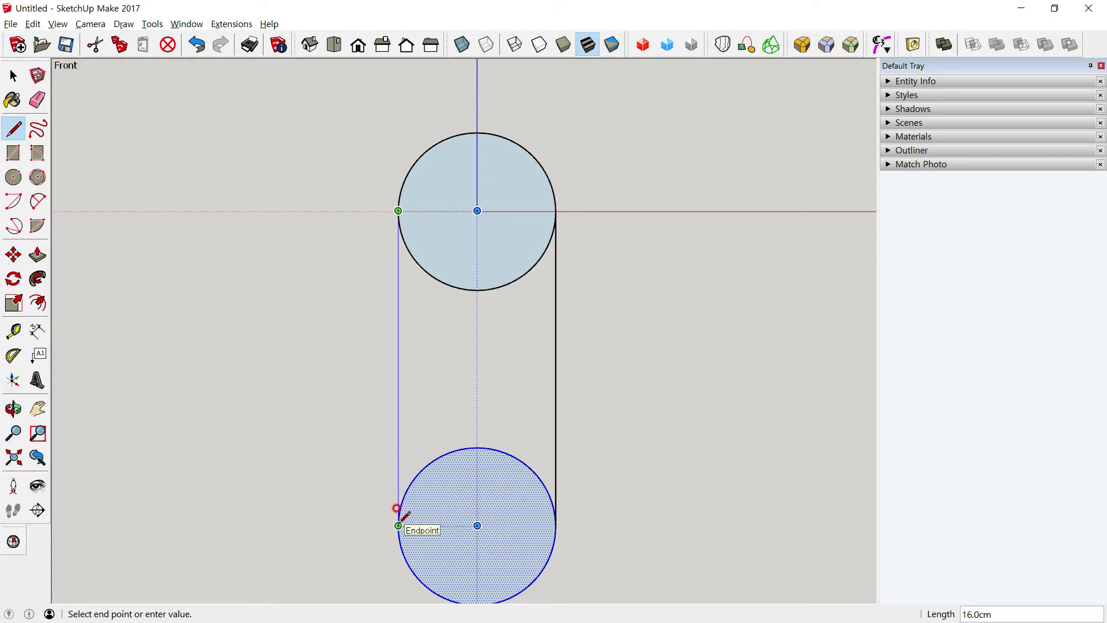
{"action": "left_click", "coordinate": [398, 526]}
Step: Erase the inner arcs of both circles to leave a single slot outline
{"action": "left_click", "coordinate": [13, 75]}
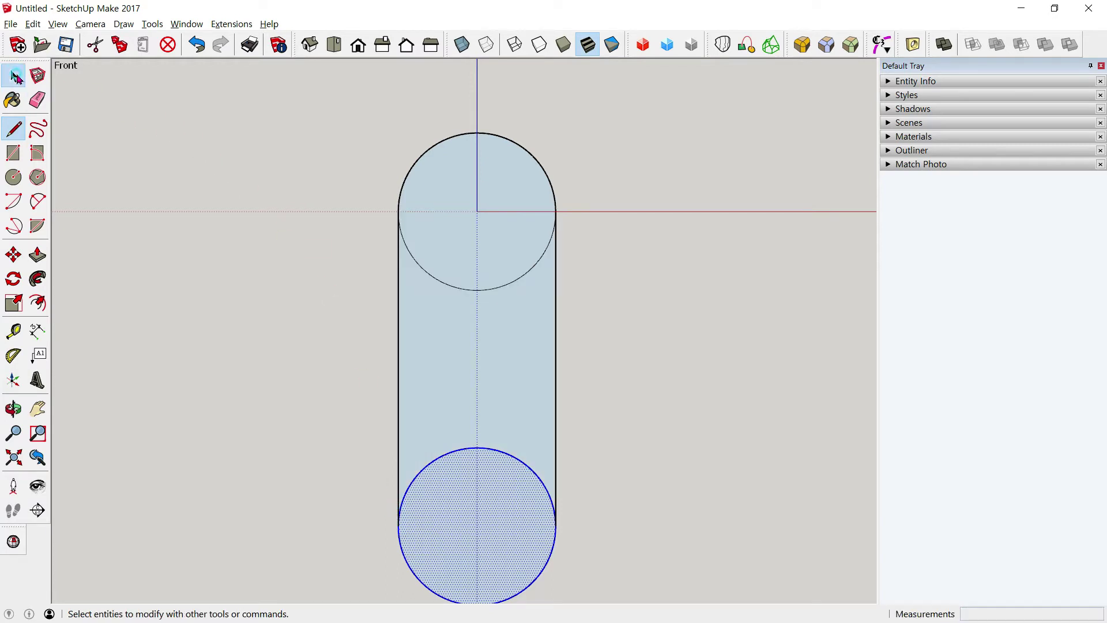
{"action": "left_click", "coordinate": [79, 123]}
{"action": "left_click", "coordinate": [37, 99]}
{"action": "left_click_drag", "start_coordinate": [504, 273], "coordinate": [497, 373]}
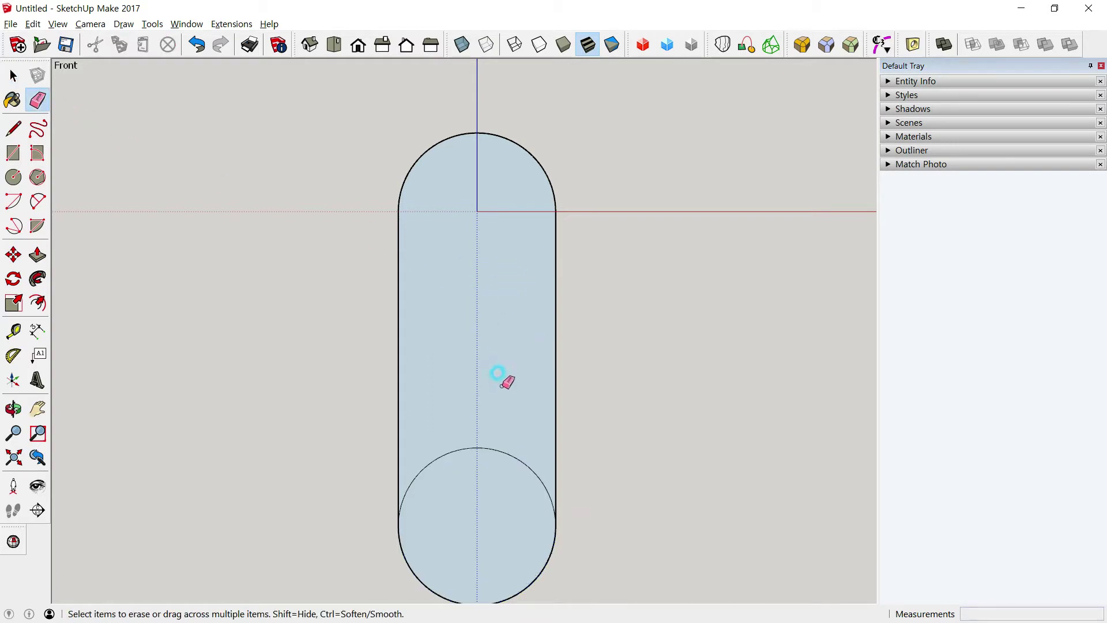
{"action": "left_click_drag", "start_coordinate": [486, 435], "coordinate": [490, 456]}
{"action": "left_click", "coordinate": [13, 75]}
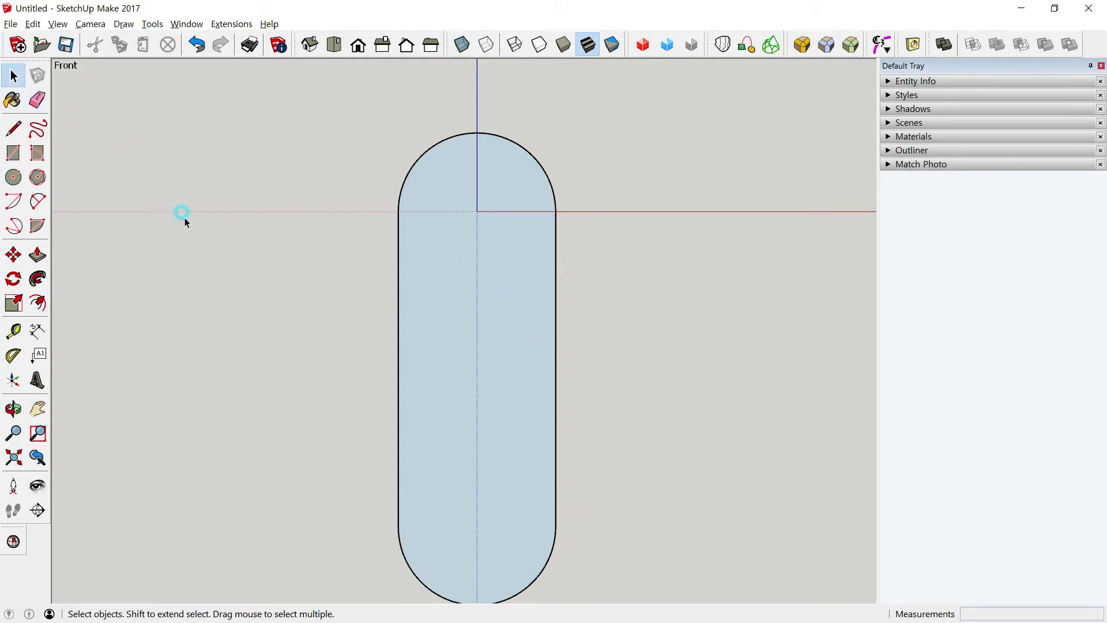
{"action": "key", "text": "alt+Tab"}
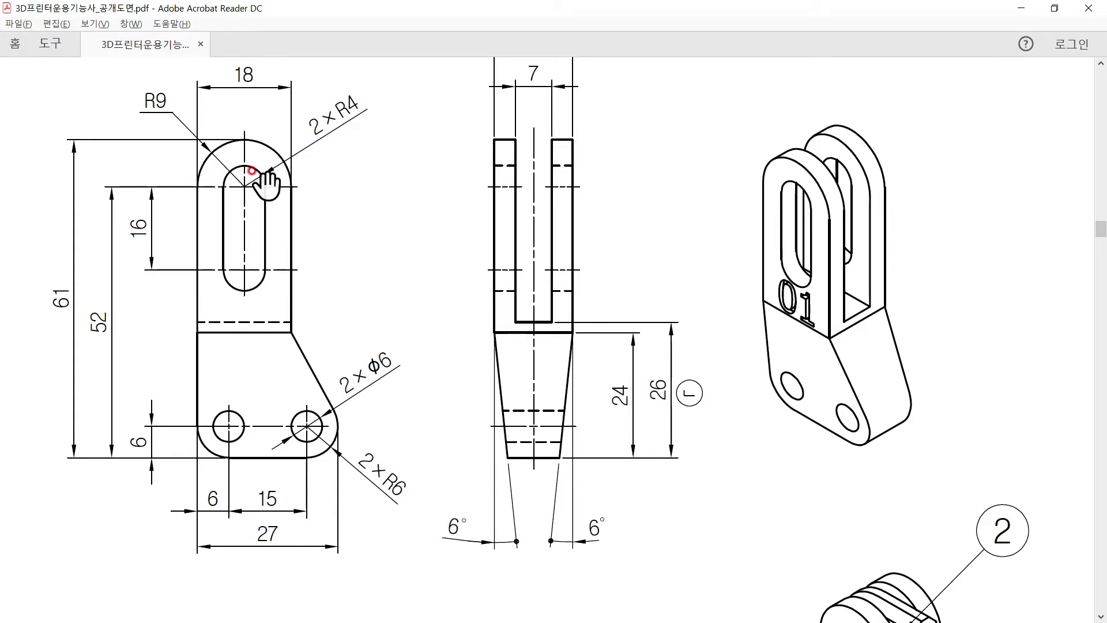
{"action": "key", "text": "alt+Tab"}
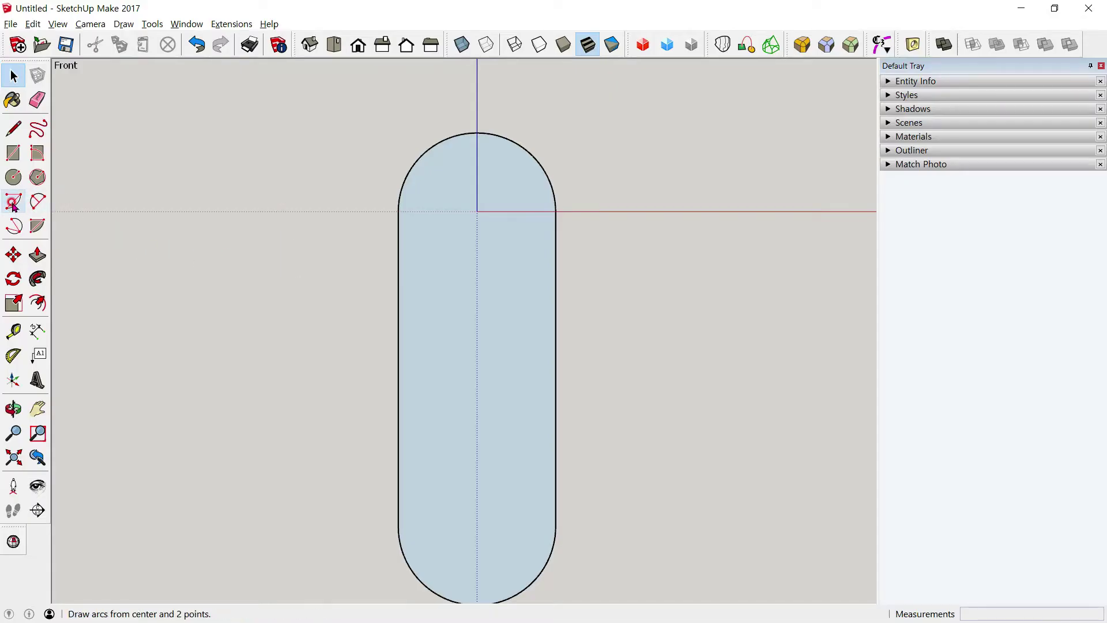
Step: Draw a 9 cm radius half-circle arc centred on the slot's top centre
{"action": "left_click", "coordinate": [13, 201]}
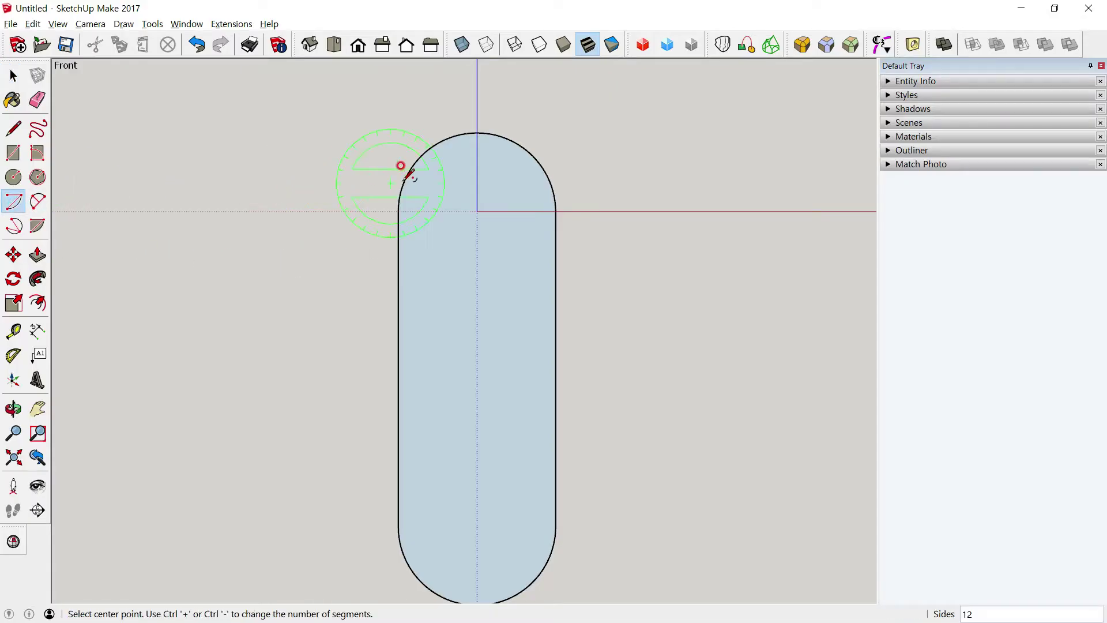
{"action": "left_click", "coordinate": [478, 210]}
{"action": "key", "text": "Return"}
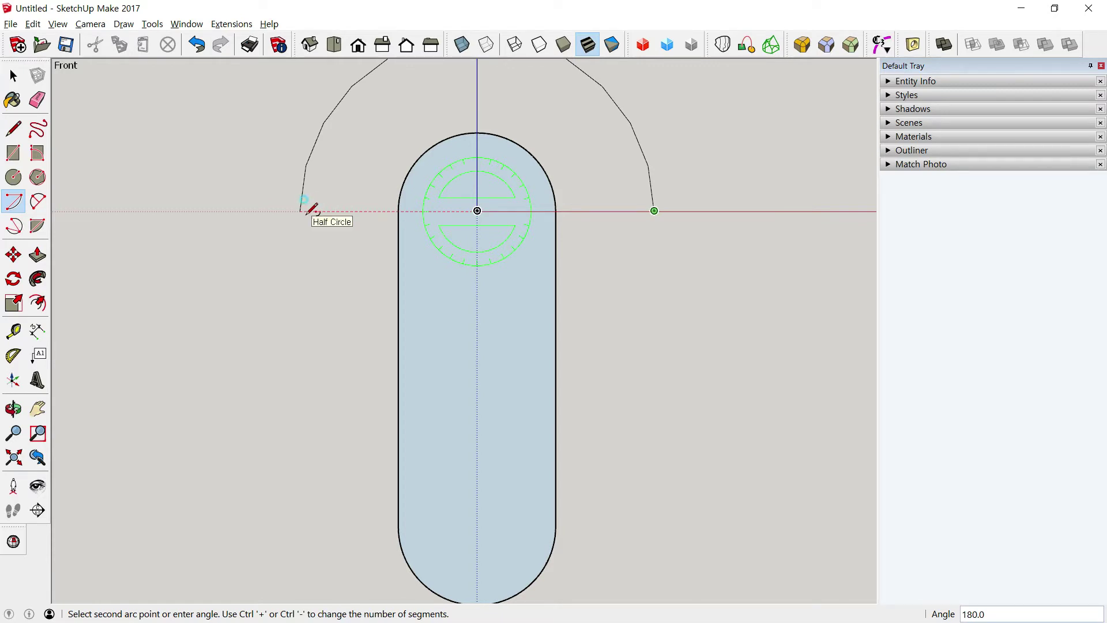
{"action": "left_click", "coordinate": [304, 209]}
{"action": "key", "text": "e"}
{"action": "key", "text": "space"}
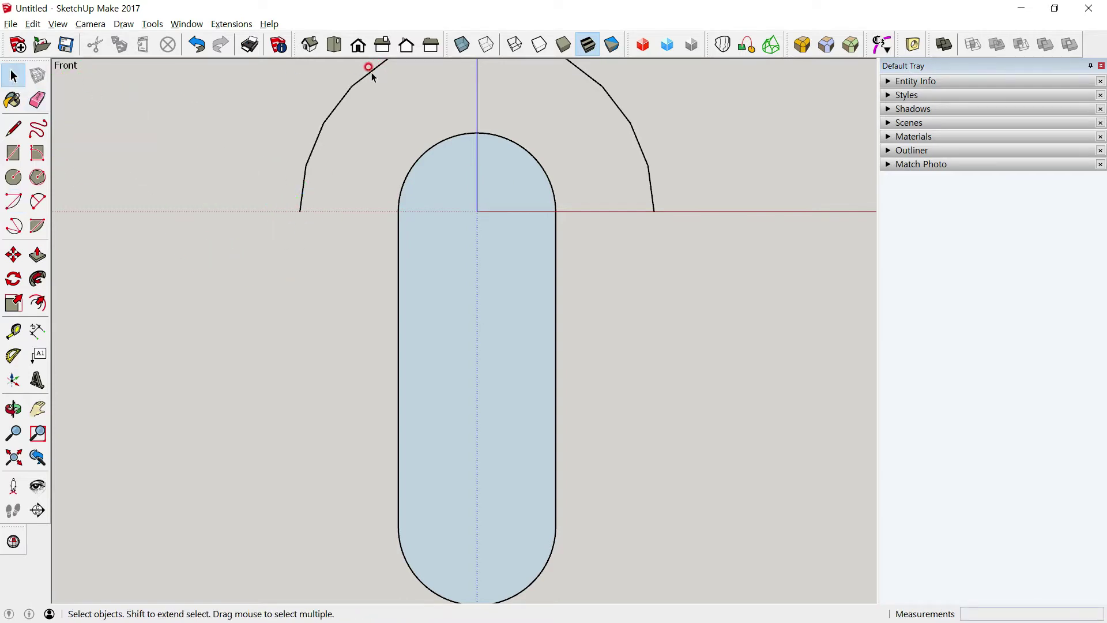
Step: Give the arc 48 segments in Entity Info to smooth it
{"action": "left_click", "coordinate": [372, 74]}
{"action": "left_click", "coordinate": [896, 82]}
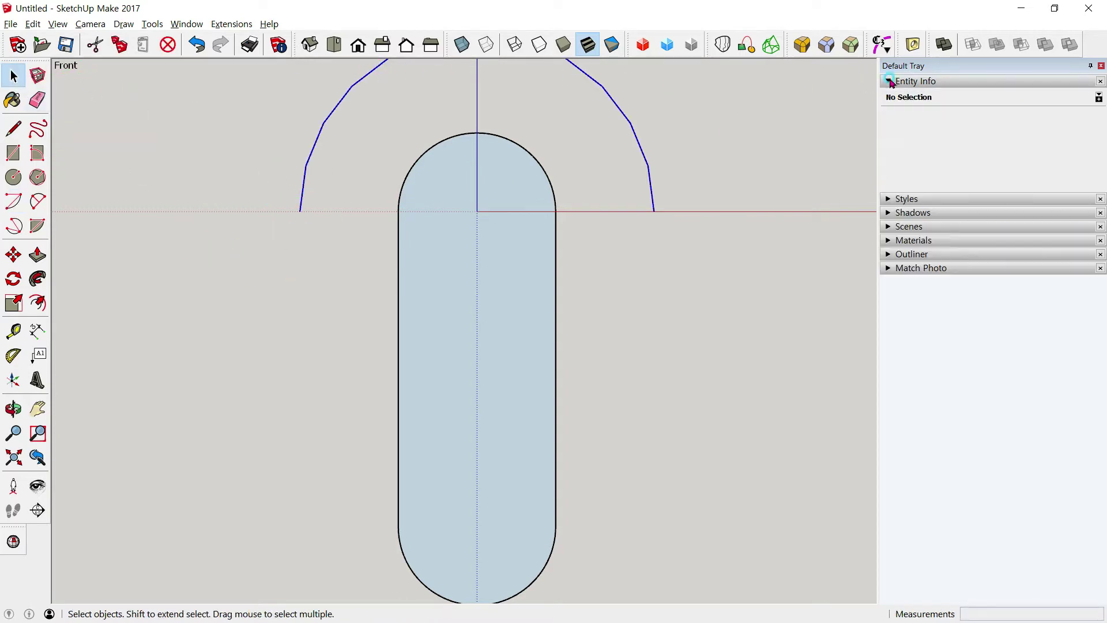
{"action": "left_click", "coordinate": [966, 149]}
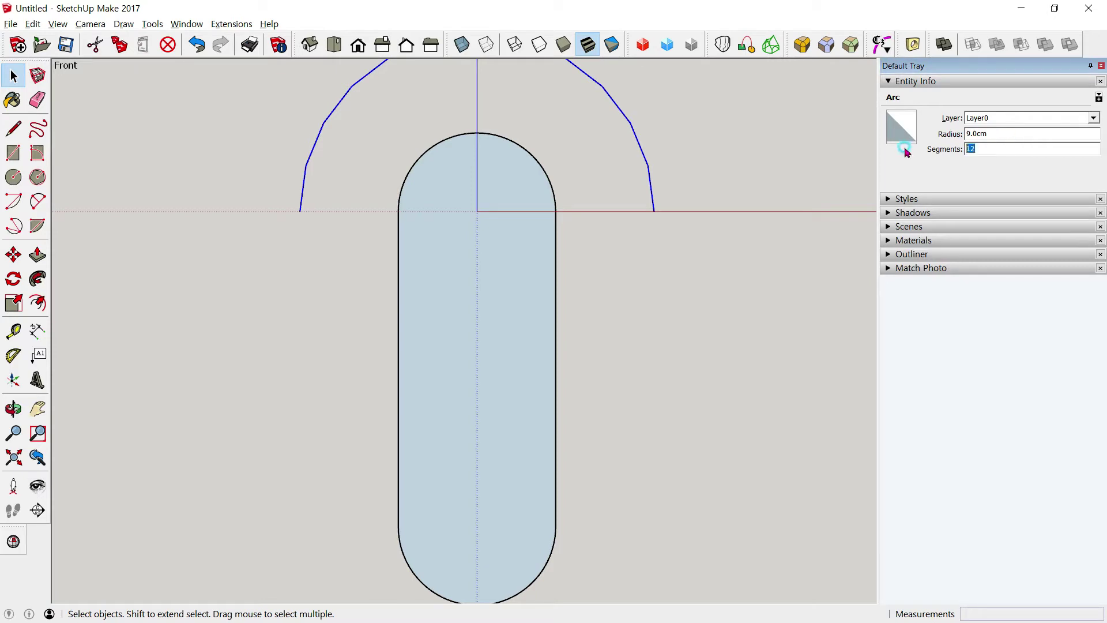
{"action": "type", "text": "48"}
{"action": "key", "text": "Return"}
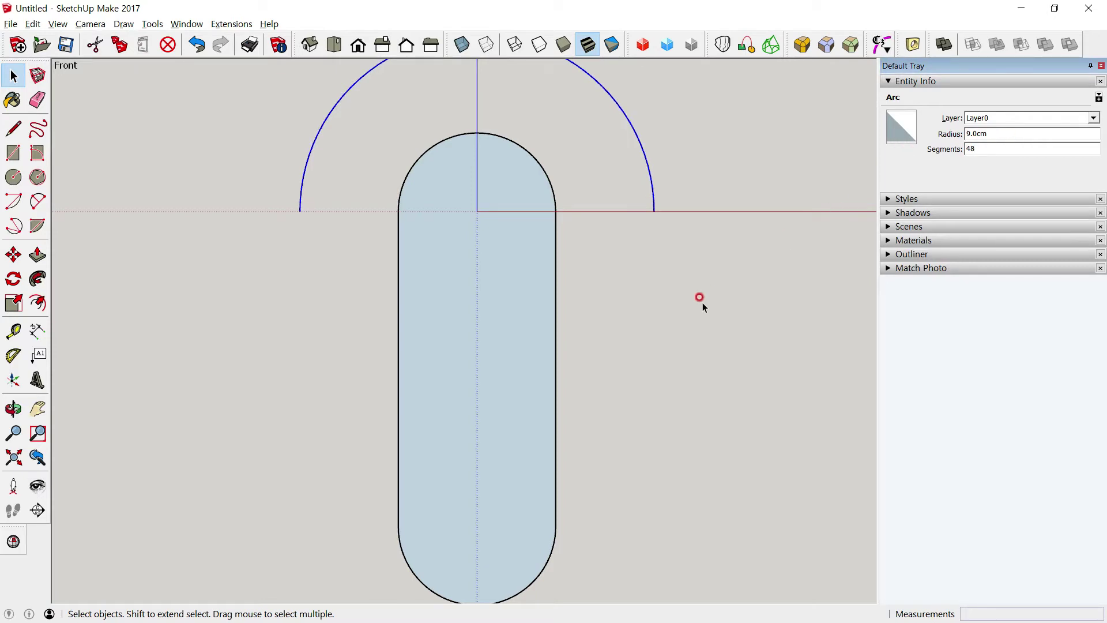
{"action": "left_click", "coordinate": [702, 302]}
{"action": "key", "text": "alt+Tab"}
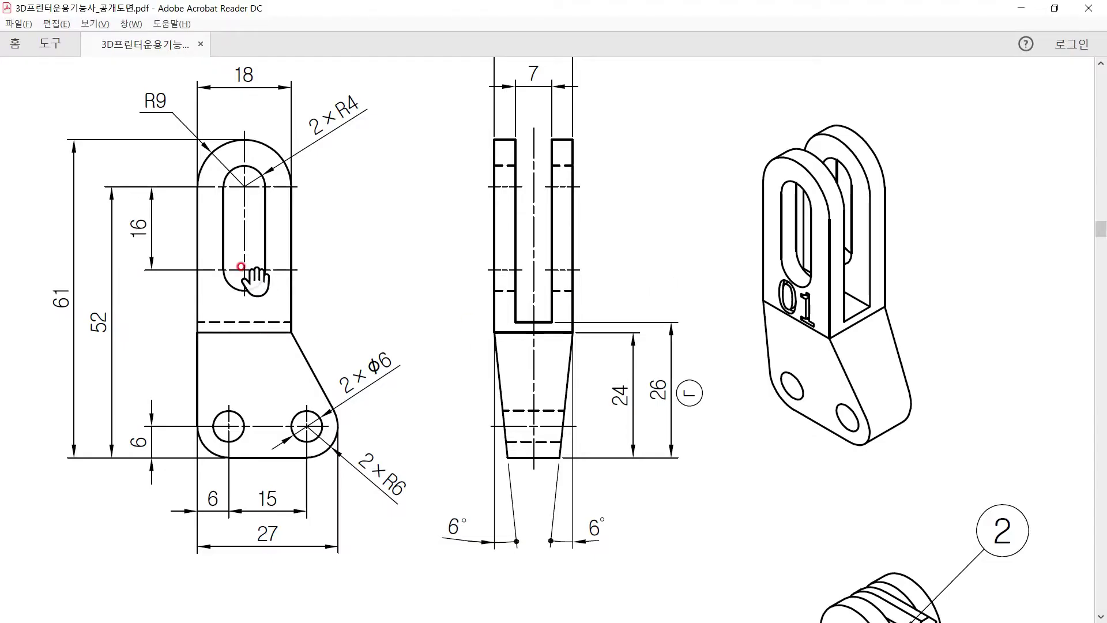
{"action": "key", "text": "alt+Tab"}
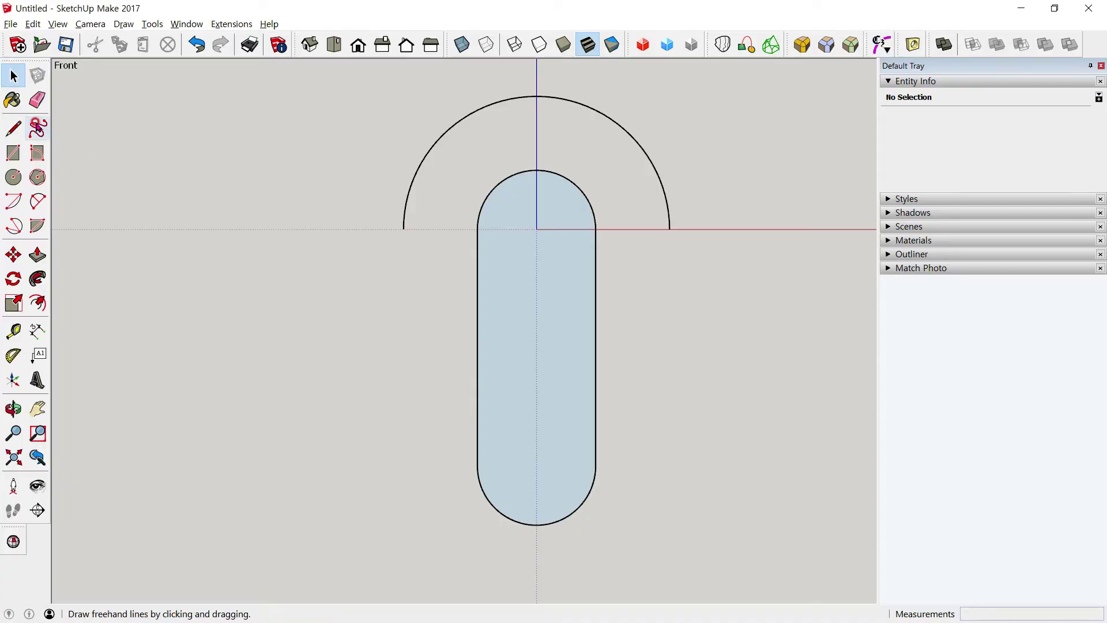
Step: Draw a 52 cm vertical line down from the arc's left end
{"action": "left_click", "coordinate": [14, 128]}
{"action": "left_click", "coordinate": [404, 228]}
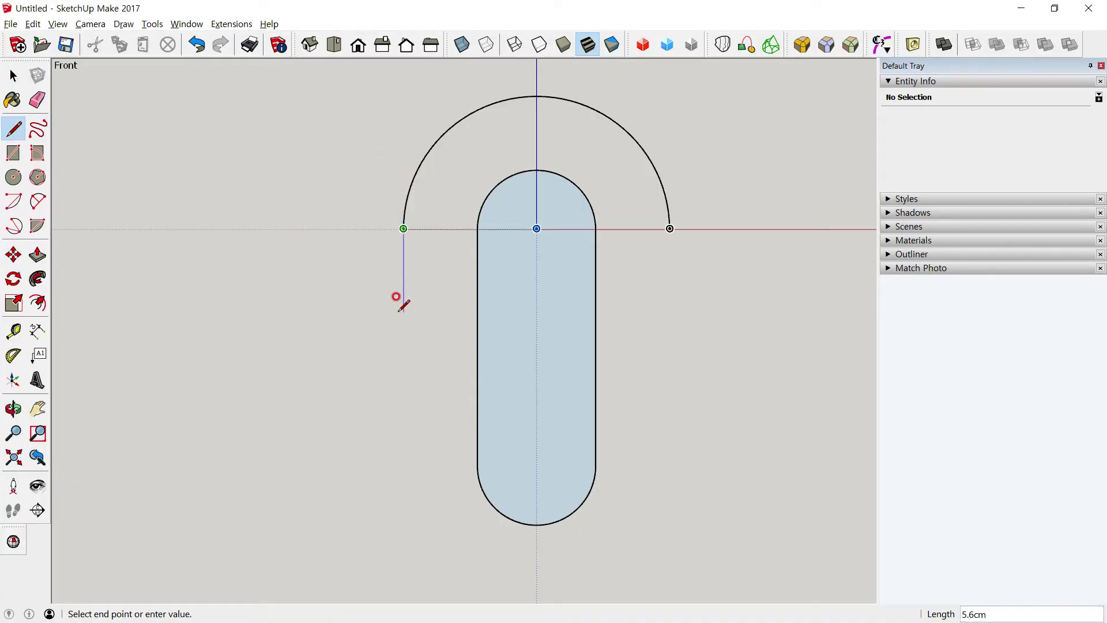
{"action": "type", "text": "52"}
{"action": "key", "text": "Return"}
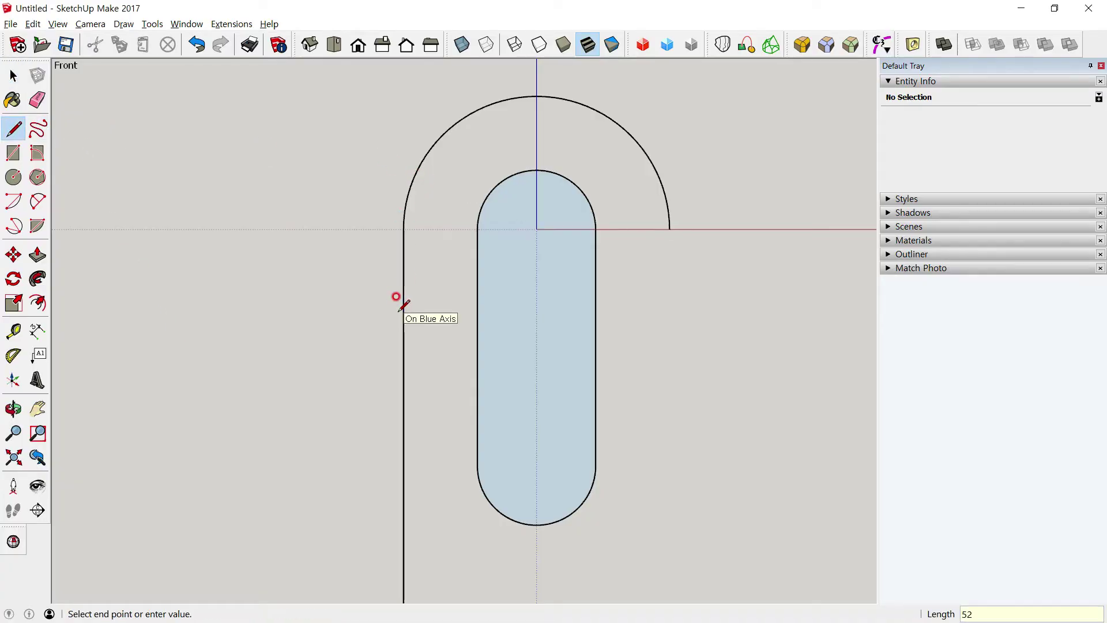
{"action": "scroll", "coordinate": [451, 320], "scroll_direction": "down", "scroll_amount": 1}
{"action": "scroll", "coordinate": [545, 380], "scroll_direction": "down", "scroll_amount": 1}
{"action": "key", "text": "alt+Tab"}
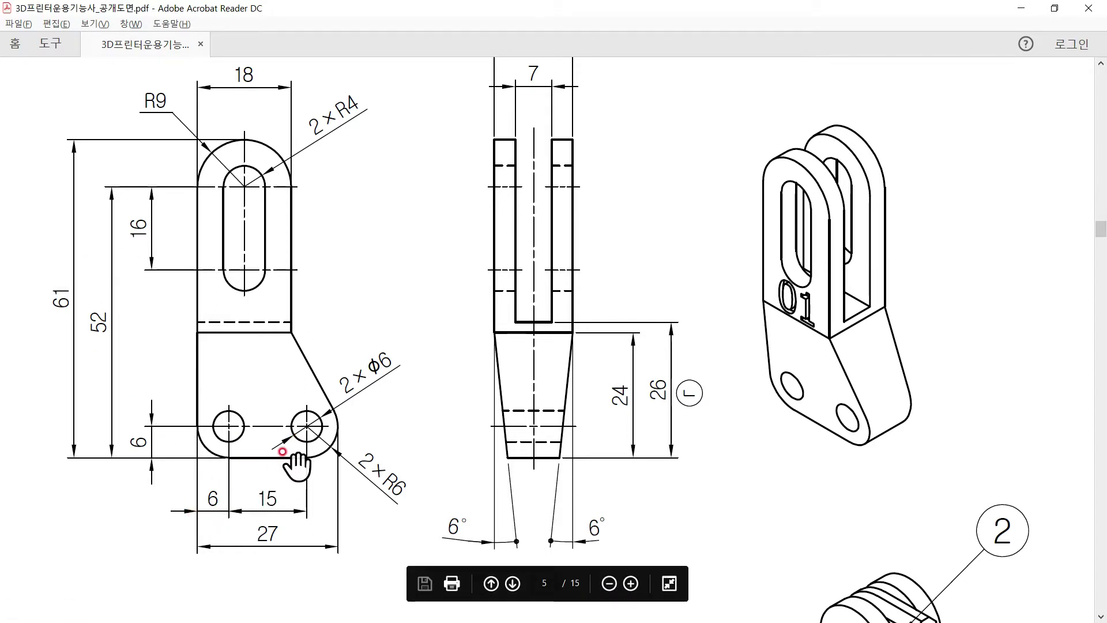
Step: Draw a 21 cm horizontal bottom edge along the red axis from the left line's end
{"action": "key", "text": "alt+Tab"}
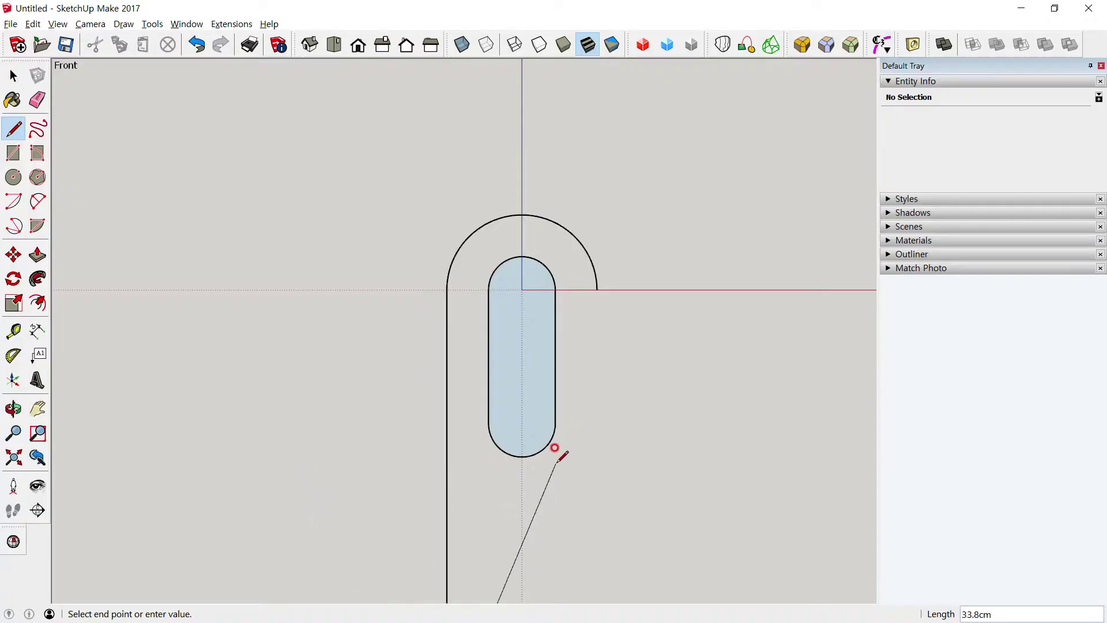
{"action": "middle_click_drag", "start_coordinate": [562, 446], "coordinate": [522, 228], "text": "shift"}
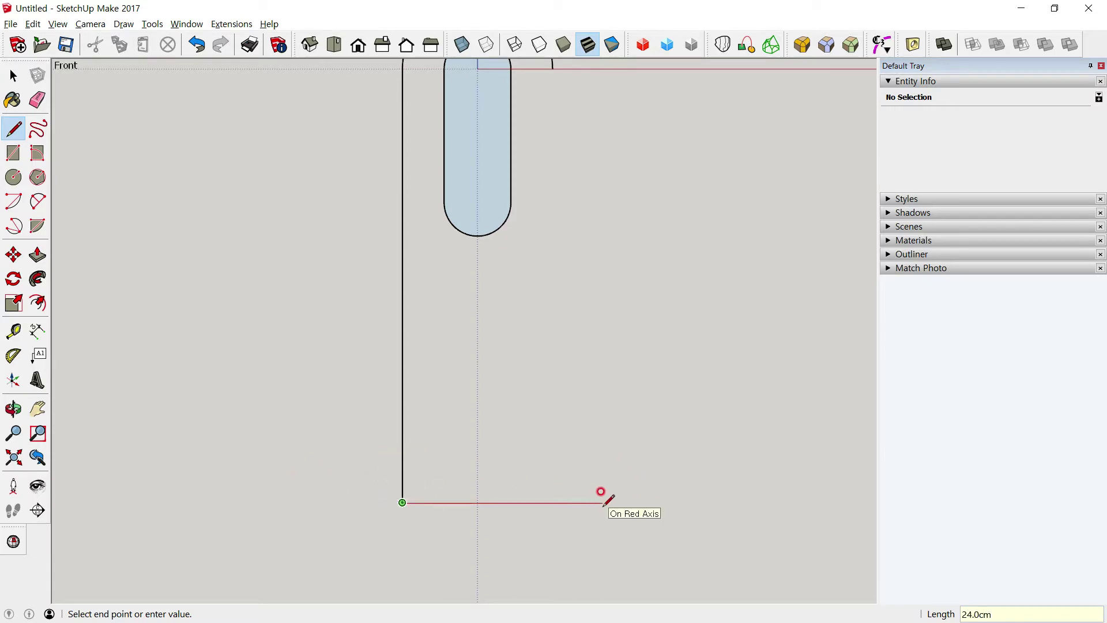
{"action": "key", "text": "Return"}
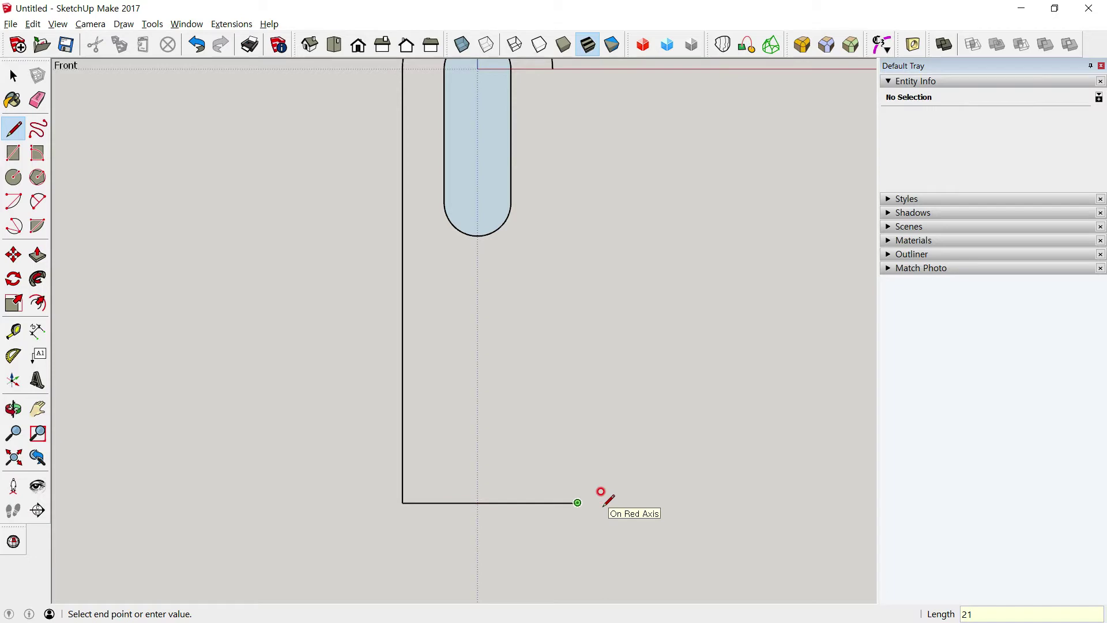
{"action": "key", "text": "Escape"}
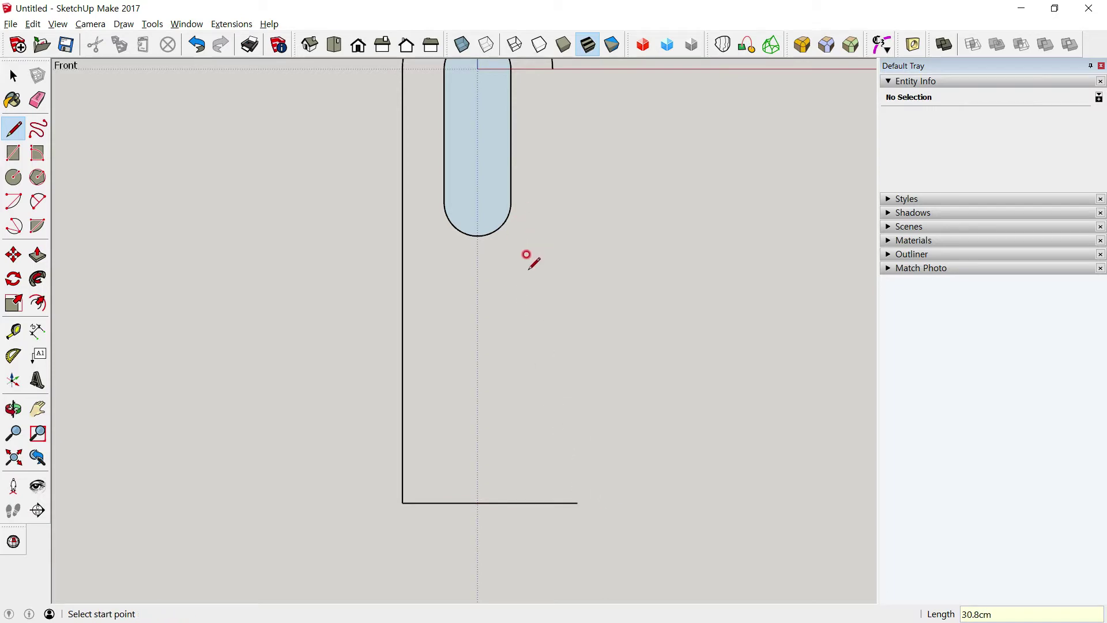
{"action": "middle_click_drag", "start_coordinate": [527, 254], "coordinate": [521, 363], "text": "shift"}
{"action": "key", "text": "alt+Tab"}
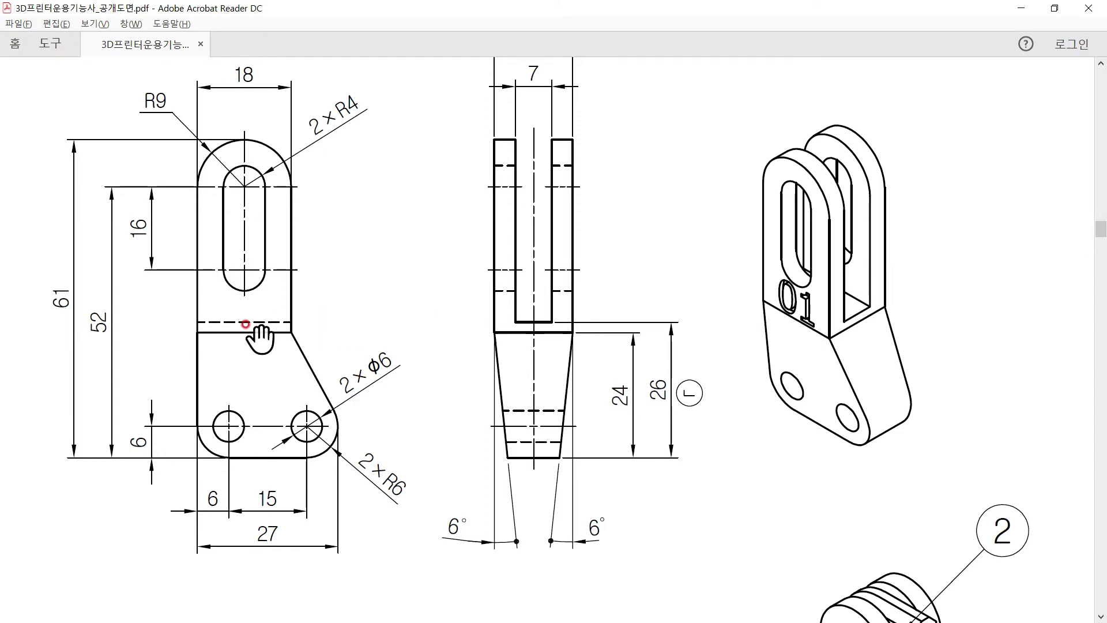
Step: Place a guide line 24 cm above the bottom edge
{"action": "key", "text": "alt+Tab"}
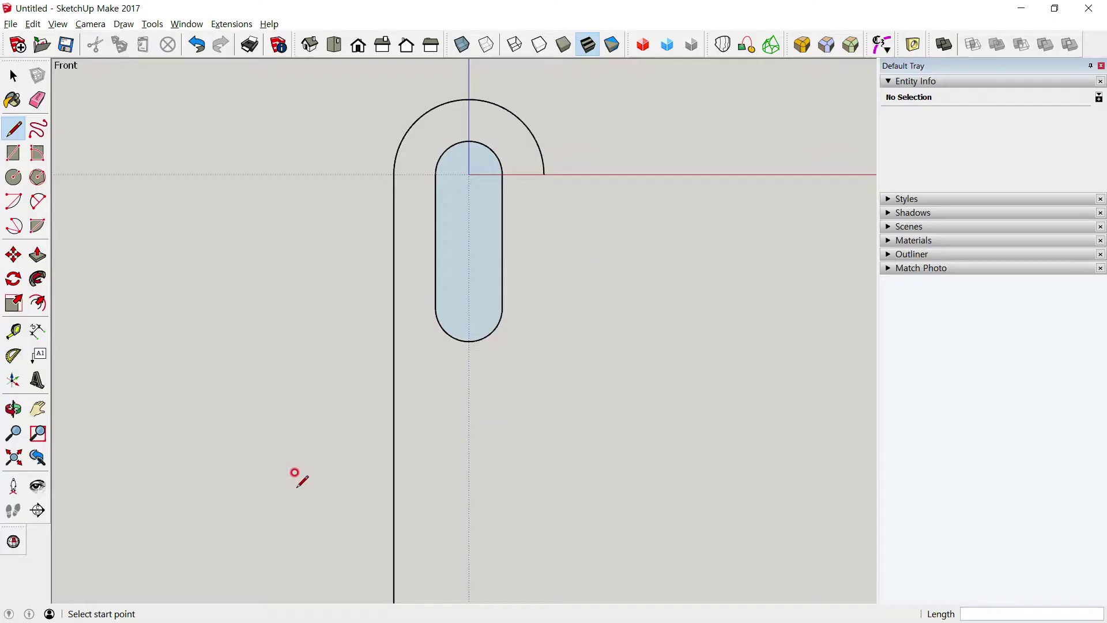
{"action": "scroll", "coordinate": [295, 341], "scroll_direction": "down", "scroll_amount": 2}
{"action": "scroll", "coordinate": [295, 340], "scroll_direction": "down", "scroll_amount": 1}
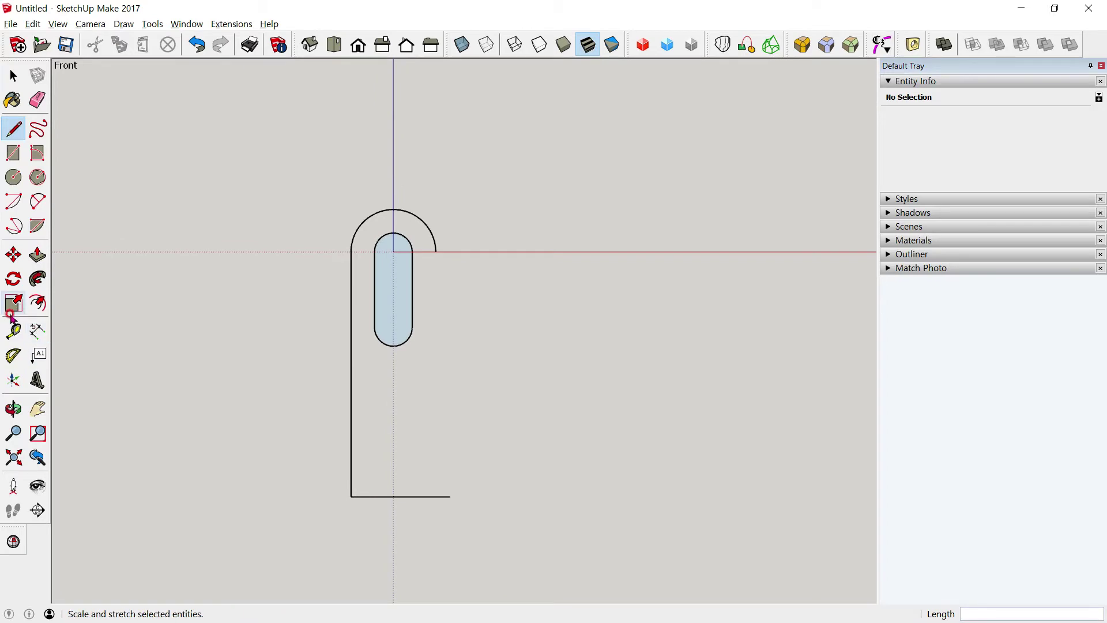
{"action": "left_click", "coordinate": [14, 331]}
{"action": "left_click", "coordinate": [411, 496]}
{"action": "left_click", "coordinate": [411, 496]}
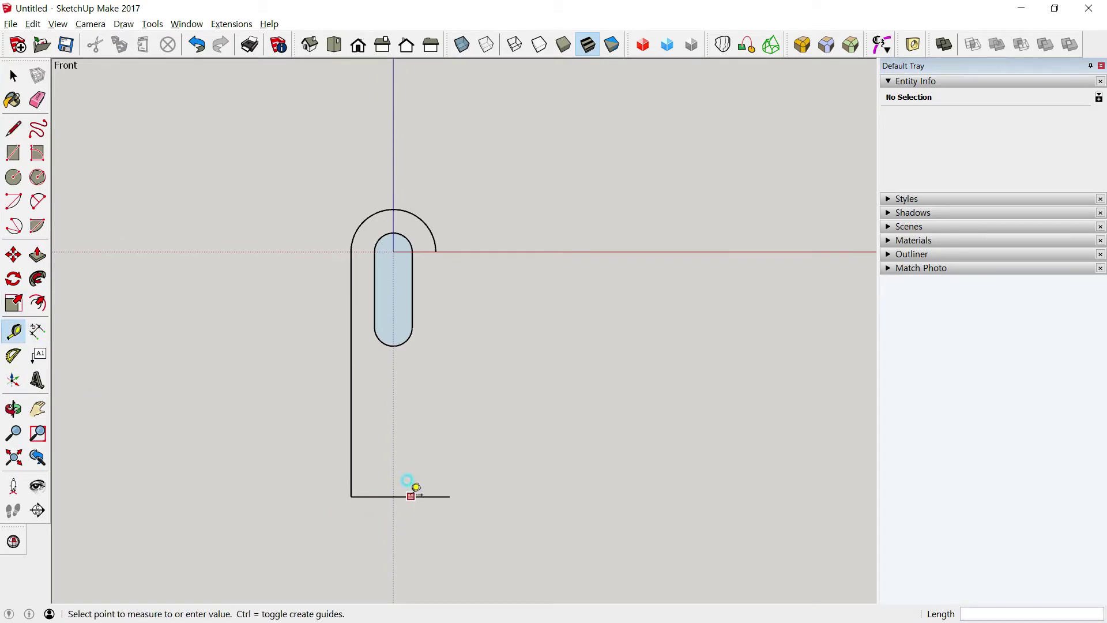
{"action": "type", "text": "24"}
{"action": "key", "text": "Return"}
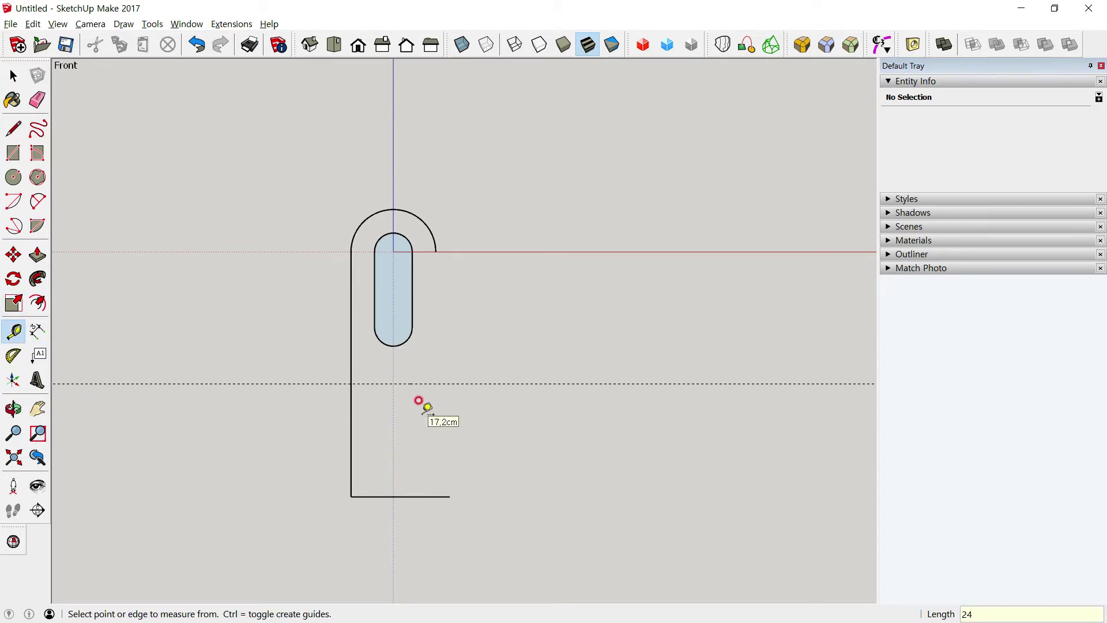
Step: Draw the right side edge from the arc's right end down to the guide
{"action": "left_click", "coordinate": [13, 128]}
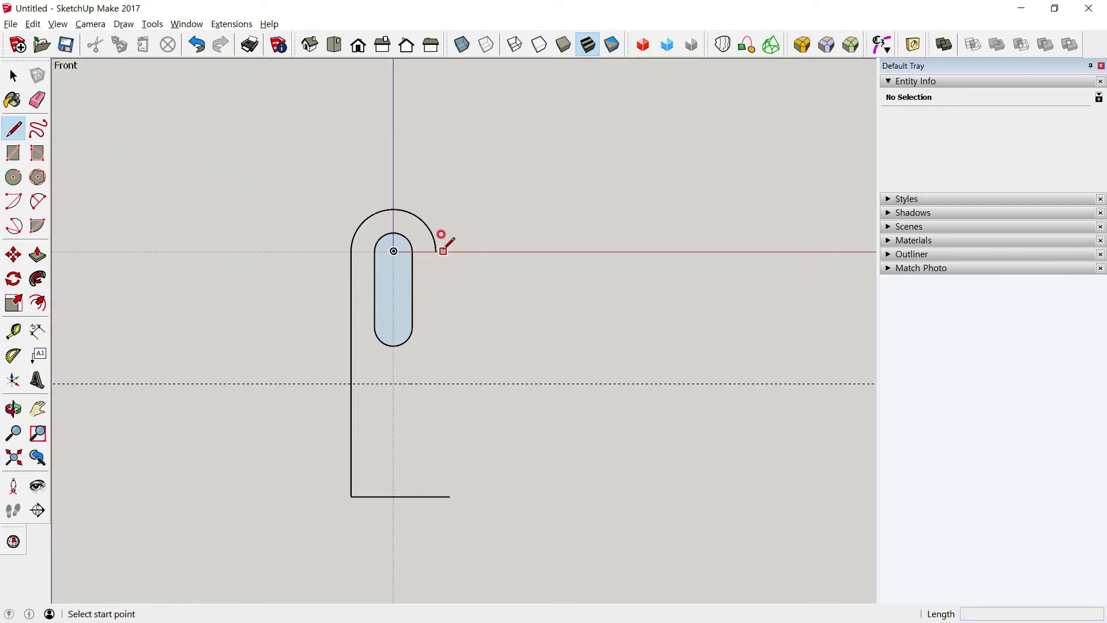
{"action": "scroll", "coordinate": [437, 249], "scroll_direction": "up", "scroll_amount": 2}
{"action": "scroll", "coordinate": [436, 242], "scroll_direction": "up", "scroll_amount": 1}
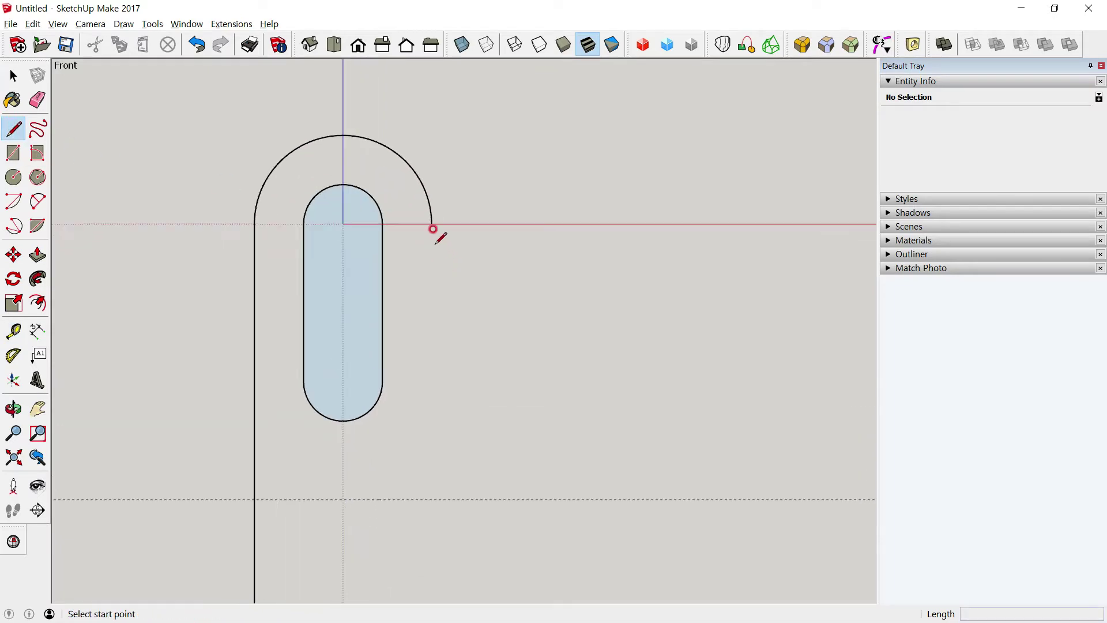
{"action": "left_click", "coordinate": [432, 223]}
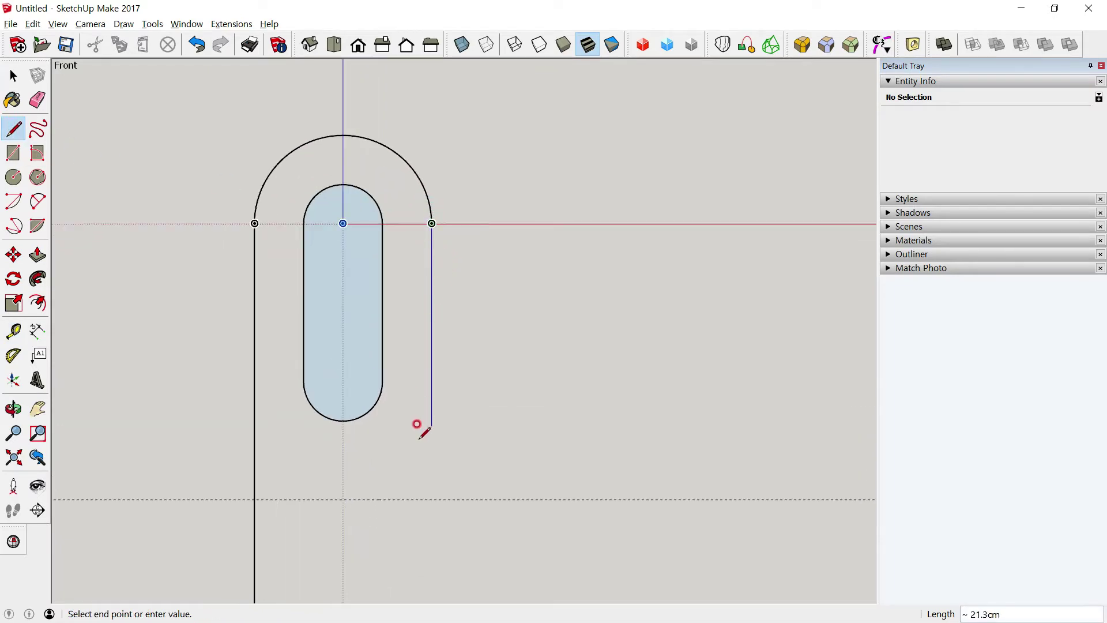
{"action": "left_click", "coordinate": [431, 498]}
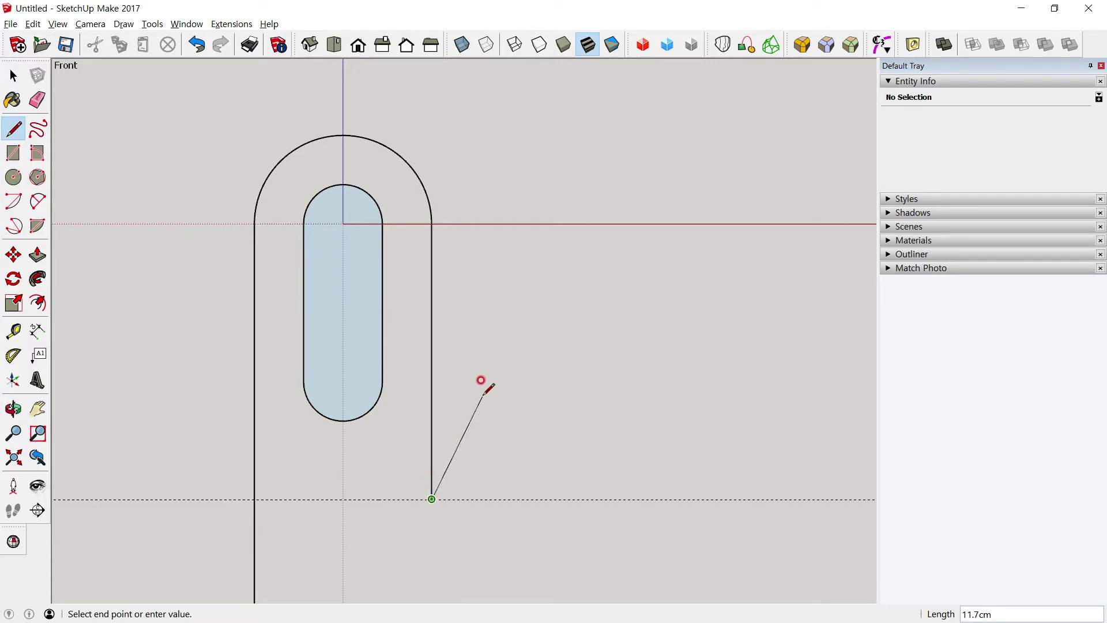
{"action": "key", "text": "Escape"}
{"action": "scroll", "coordinate": [482, 430], "scroll_direction": "down", "scroll_amount": 2}
{"action": "middle_click_drag", "start_coordinate": [462, 410], "coordinate": [465, 312], "text": "shift"}
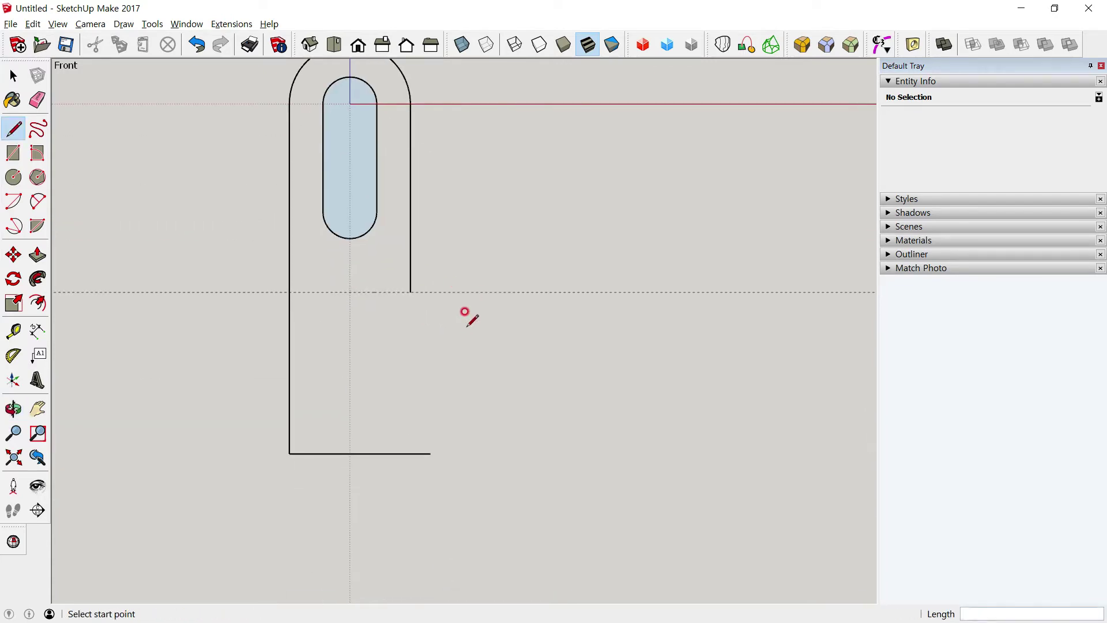
{"action": "key", "text": "alt+Tab"}
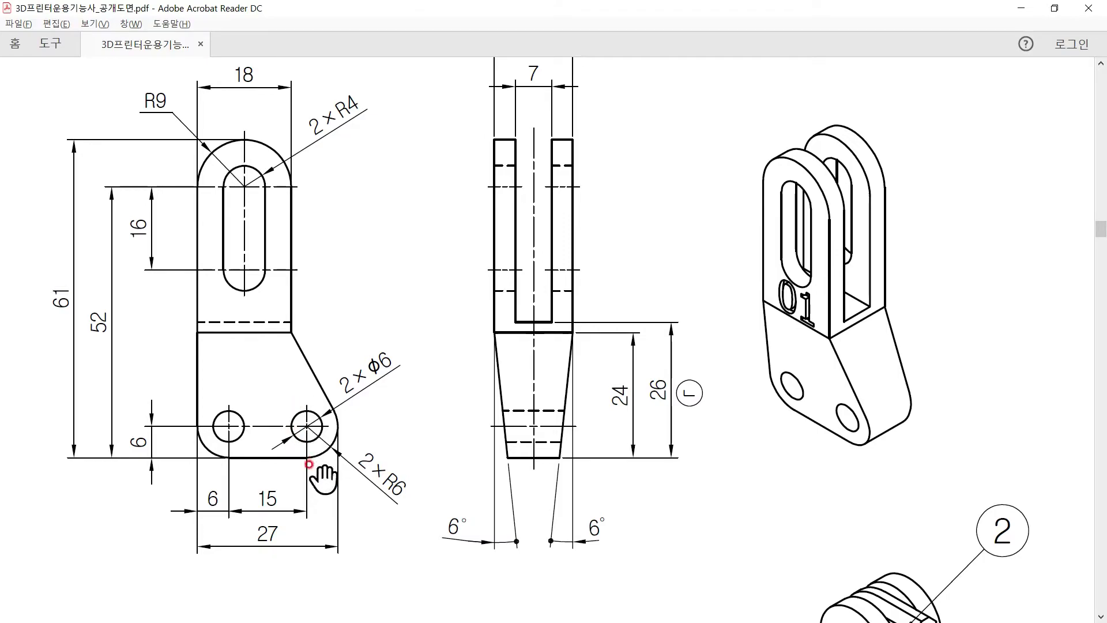
{"action": "key", "text": "alt+Tab"}
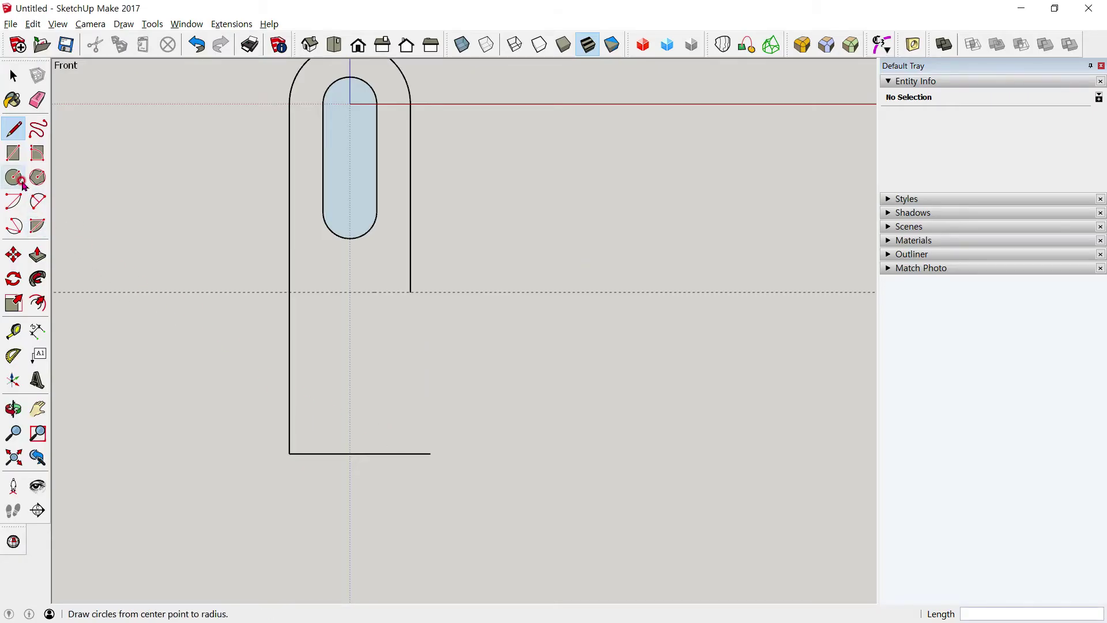
Step: Place a guide line 6 cm above the bottom edge
{"action": "left_click", "coordinate": [13, 330]}
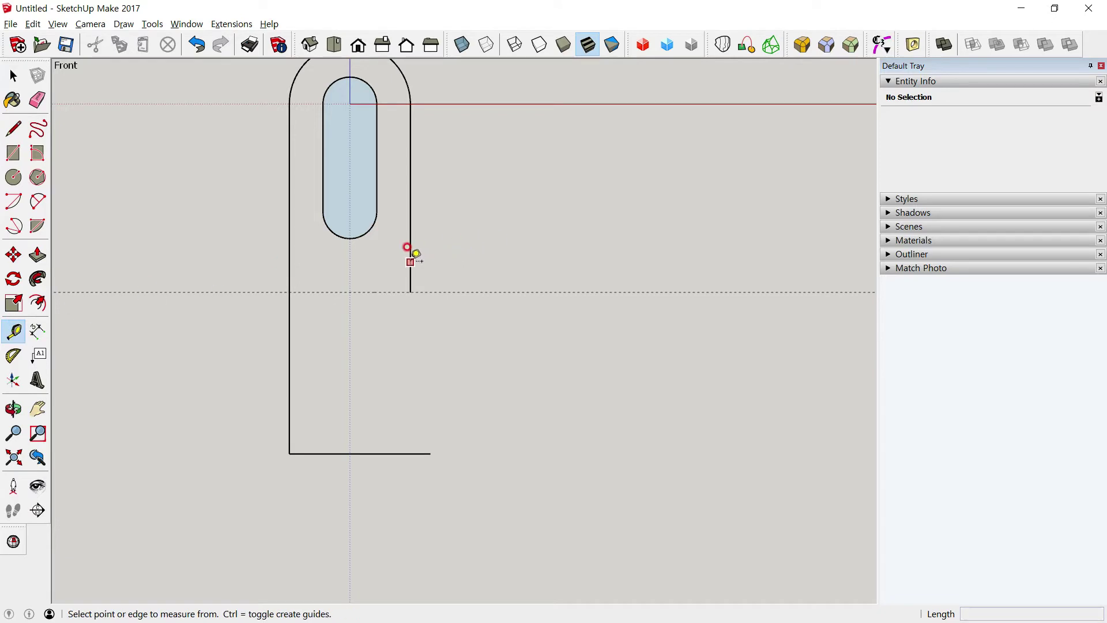
{"action": "left_click", "coordinate": [389, 452]}
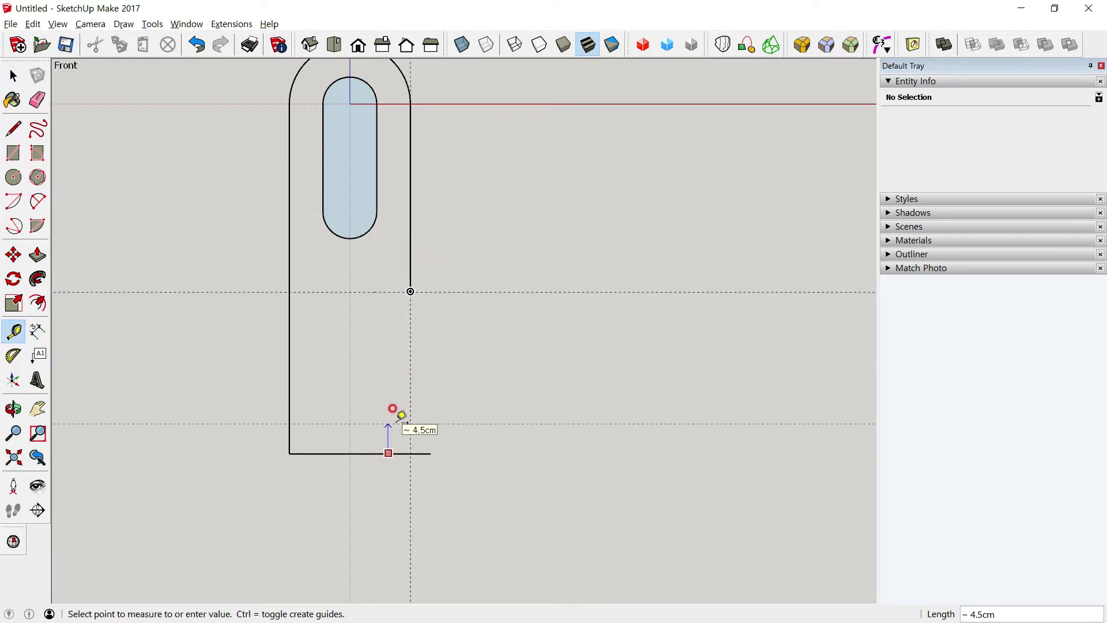
{"action": "type", "text": "6"}
{"action": "key", "text": "Return"}
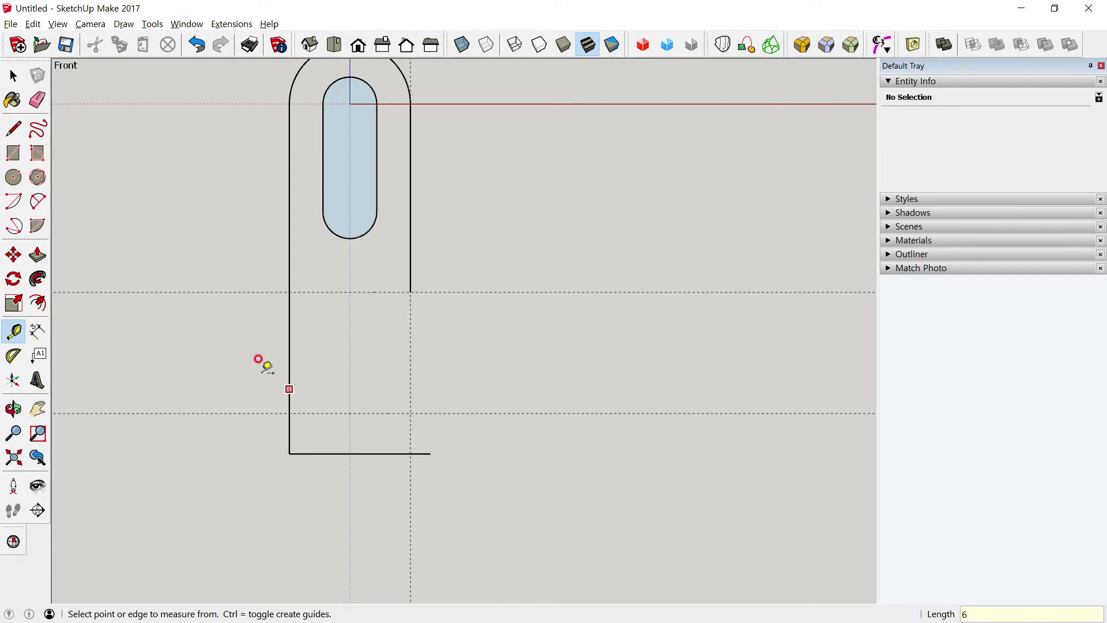
Step: Round the outline's bottom-left corner with a two-point arc
{"action": "left_click", "coordinate": [38, 201]}
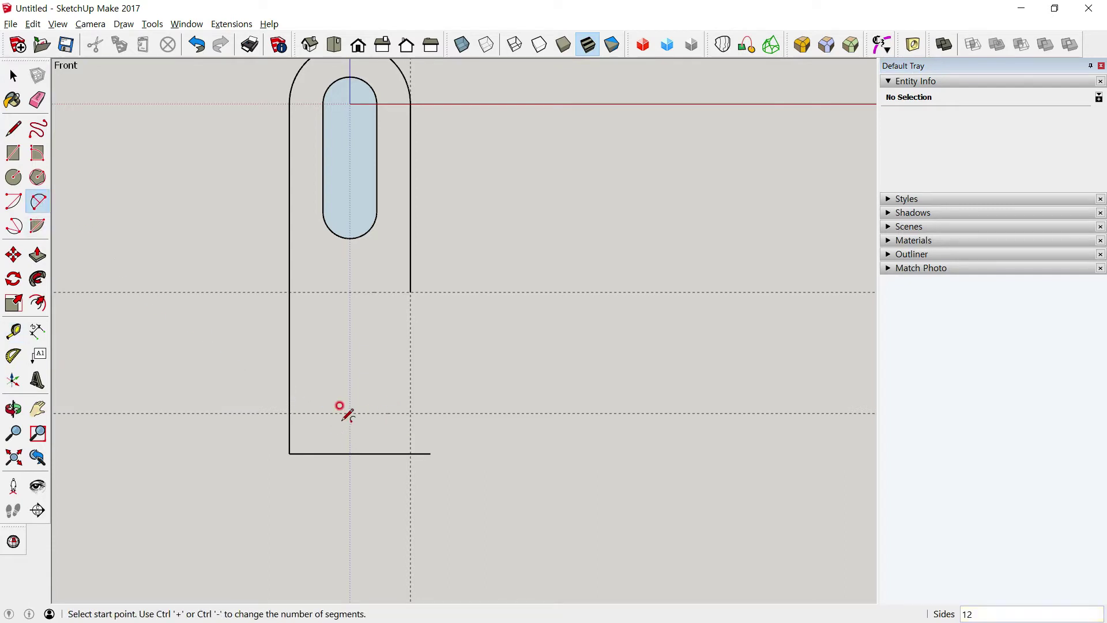
{"action": "left_click", "coordinate": [289, 413]}
{"action": "left_click", "coordinate": [328, 453]}
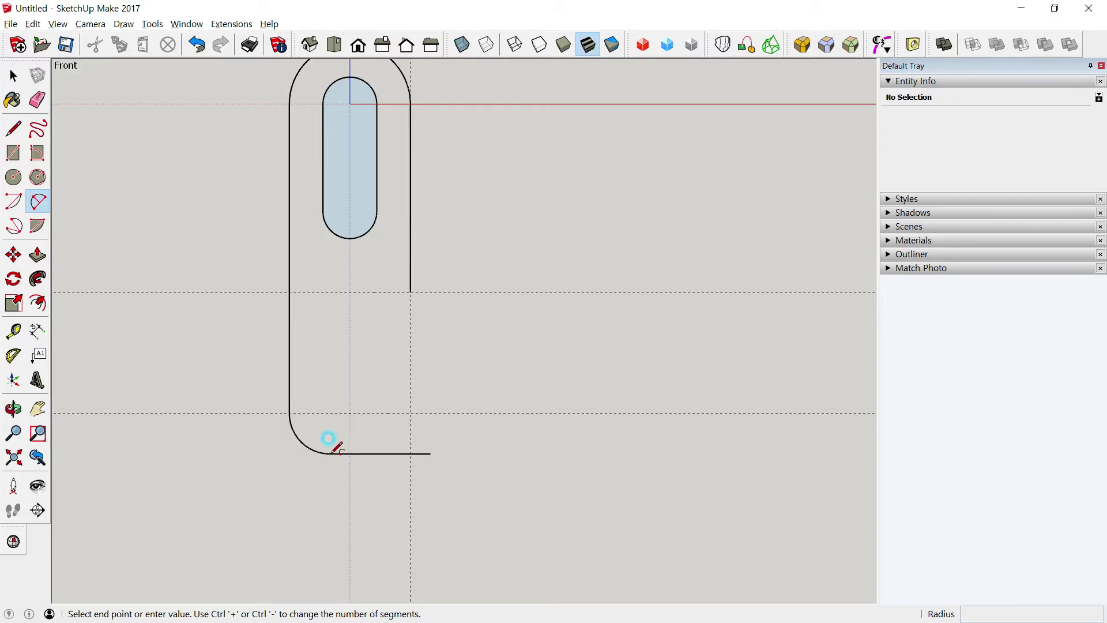
Step: Bring up the PDF showing the 2×Φ6 holes, 2×R6 corners and 6/15/27 spacing
{"action": "key", "text": "alt+Tab"}
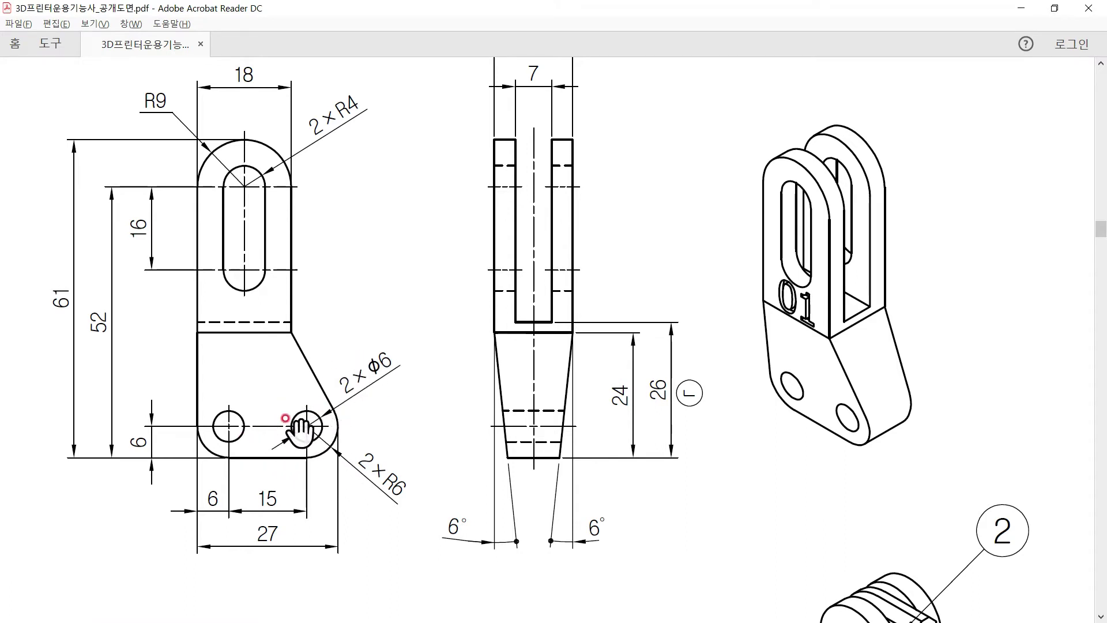
Step: Draw 3 cm radius holes at both guide intersections and a 6 cm circle around the right one
{"action": "key", "text": "alt+Tab"}
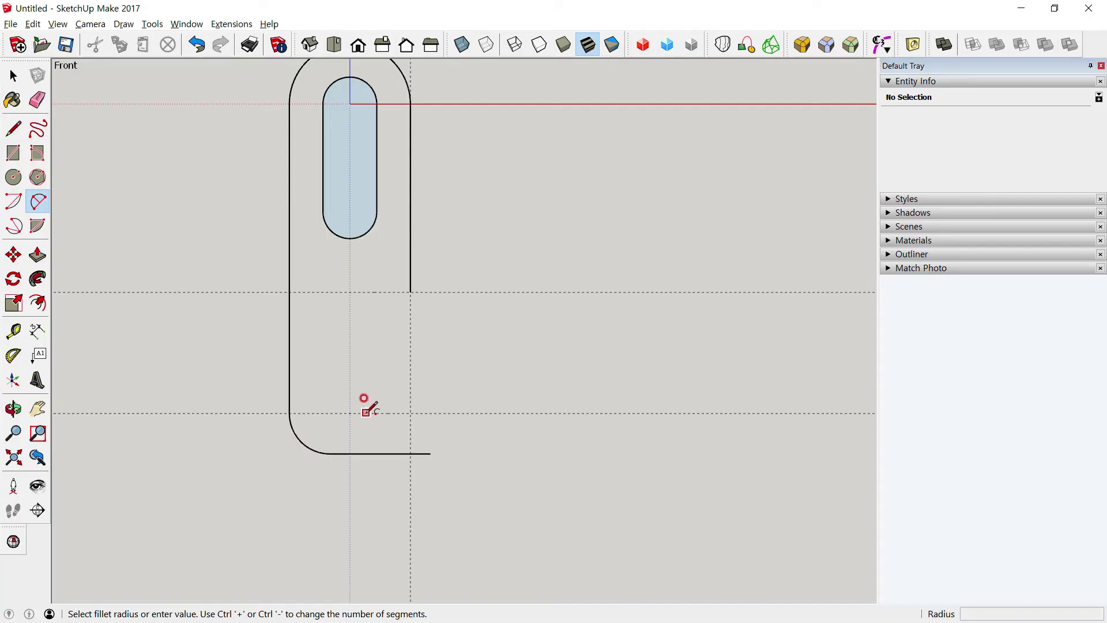
{"action": "left_click", "coordinate": [13, 177]}
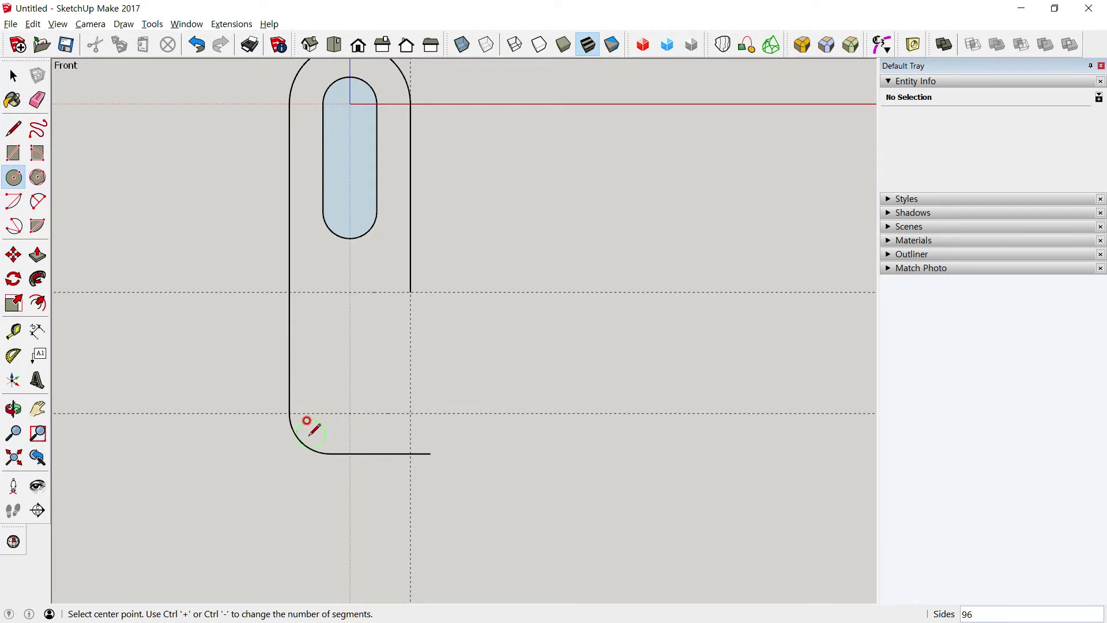
{"action": "left_click", "coordinate": [330, 412]}
{"action": "type", "text": "3"}
{"action": "key", "text": "Return"}
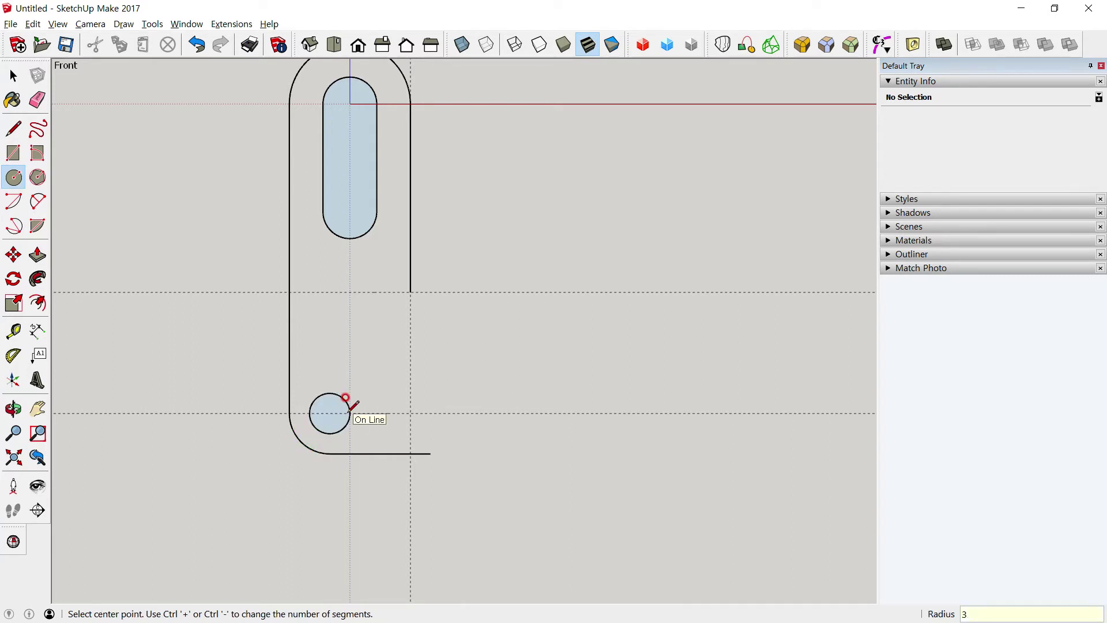
{"action": "left_click", "coordinate": [417, 413]}
{"action": "type", "text": "3"}
{"action": "key", "text": "Return"}
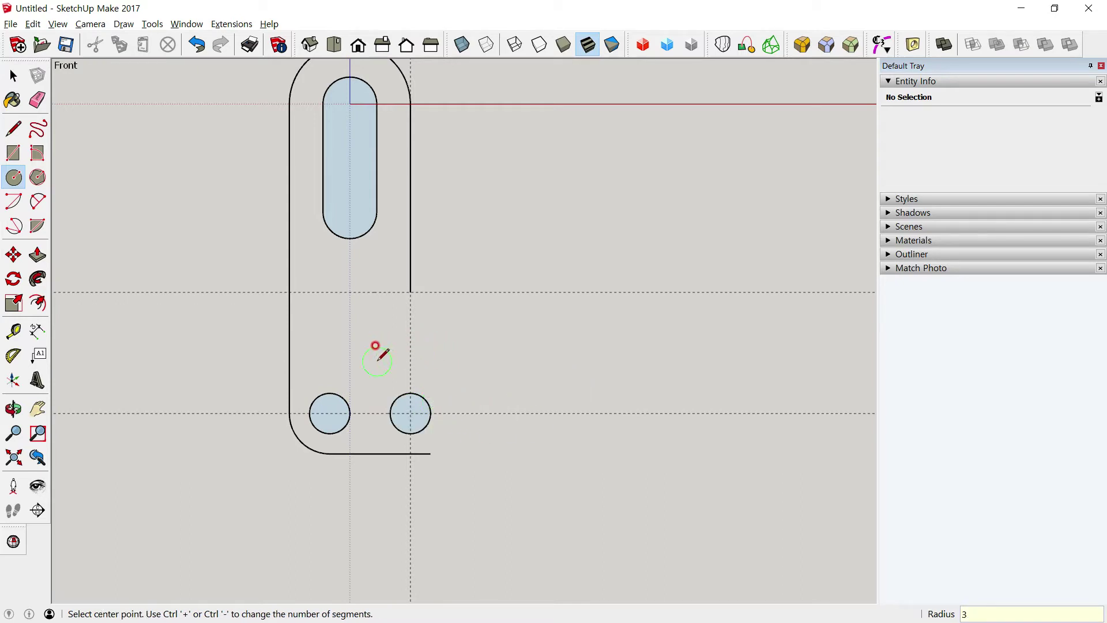
{"action": "left_click", "coordinate": [410, 412]}
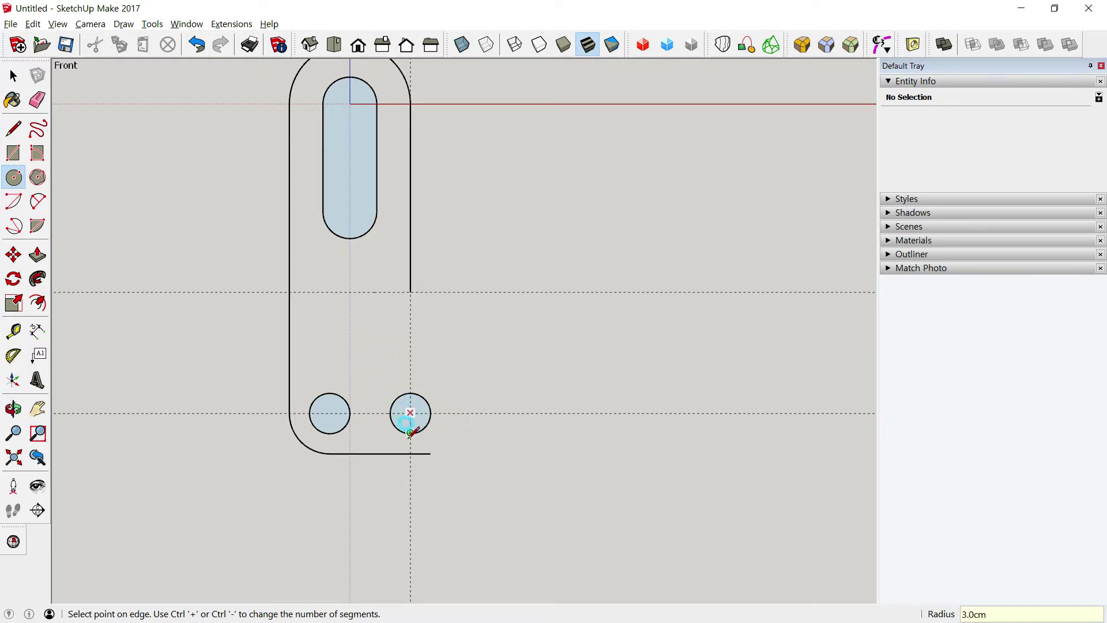
{"action": "left_click", "coordinate": [410, 453]}
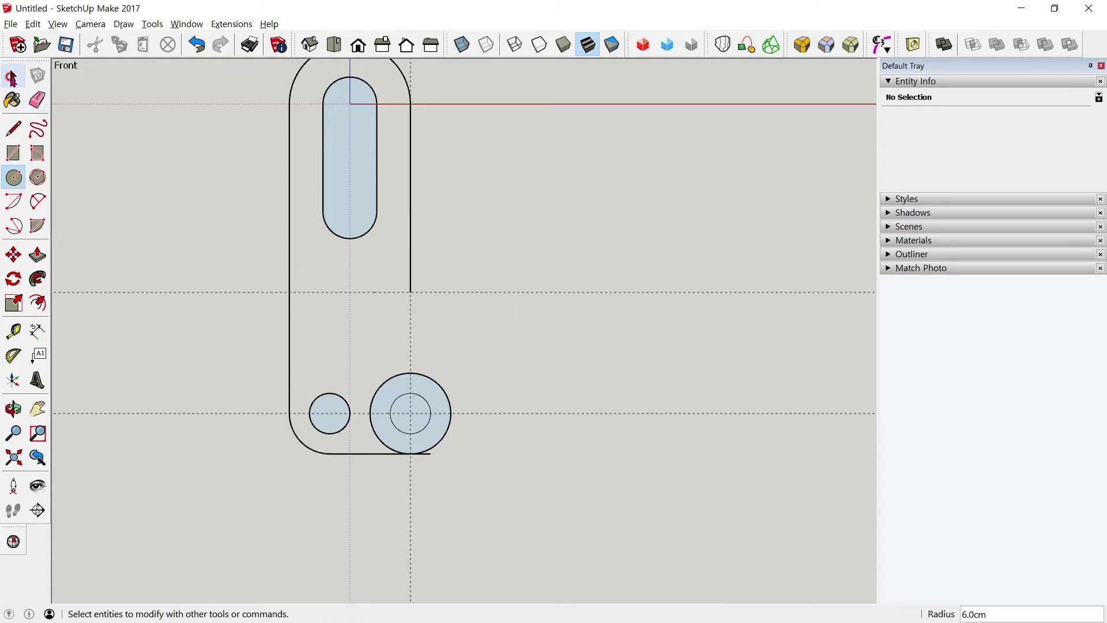
Step: Delete the faces of the slot, the left hole and the right hole's interior
{"action": "left_click", "coordinate": [13, 76]}
{"action": "left_click", "coordinate": [349, 185]}
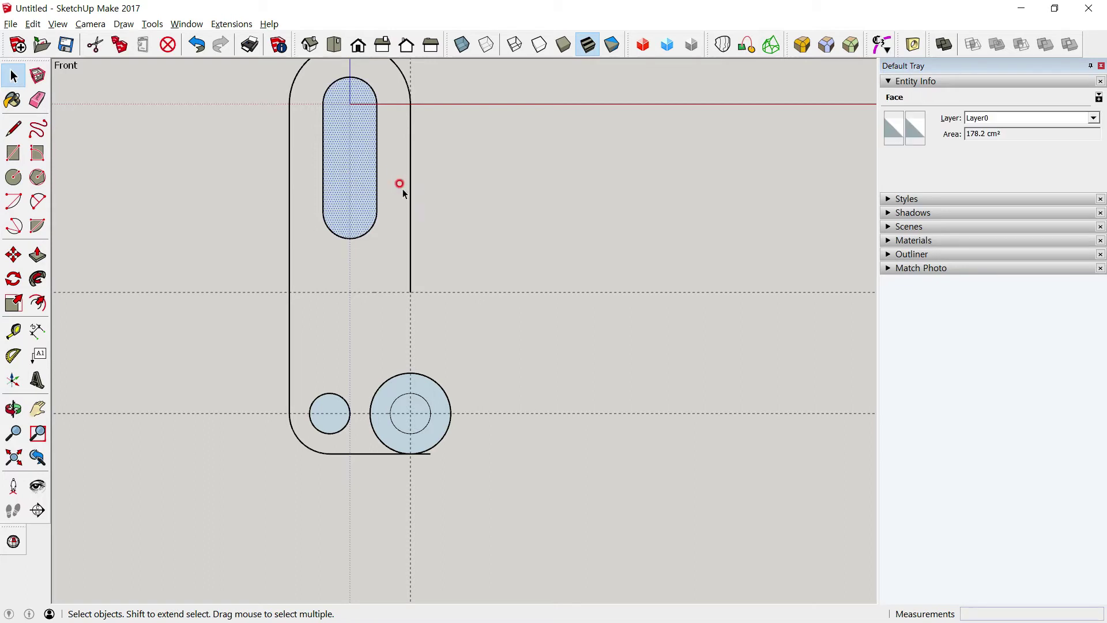
{"action": "key", "text": "Delete"}
{"action": "left_click", "coordinate": [340, 408]}
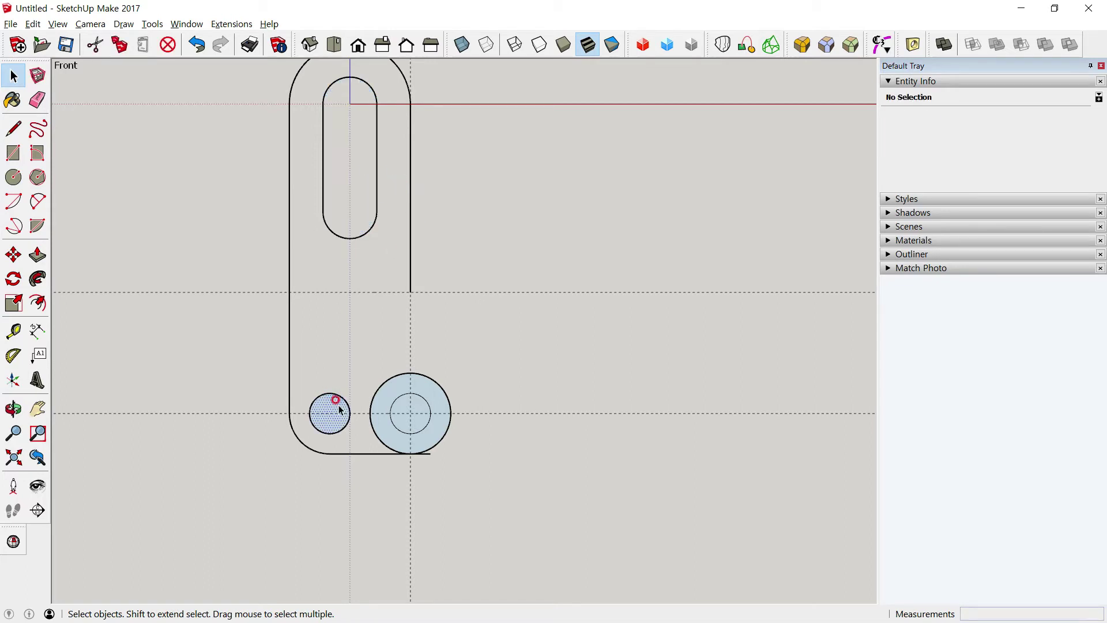
{"action": "key", "text": "Delete"}
{"action": "left_click", "coordinate": [421, 401]}
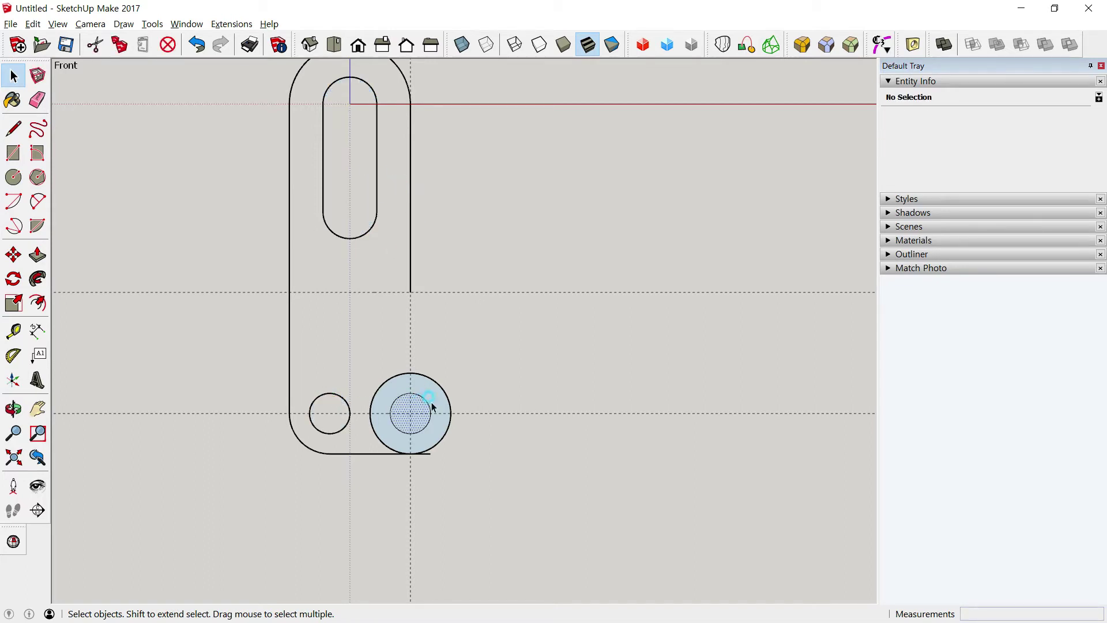
{"action": "key", "text": "Delete"}
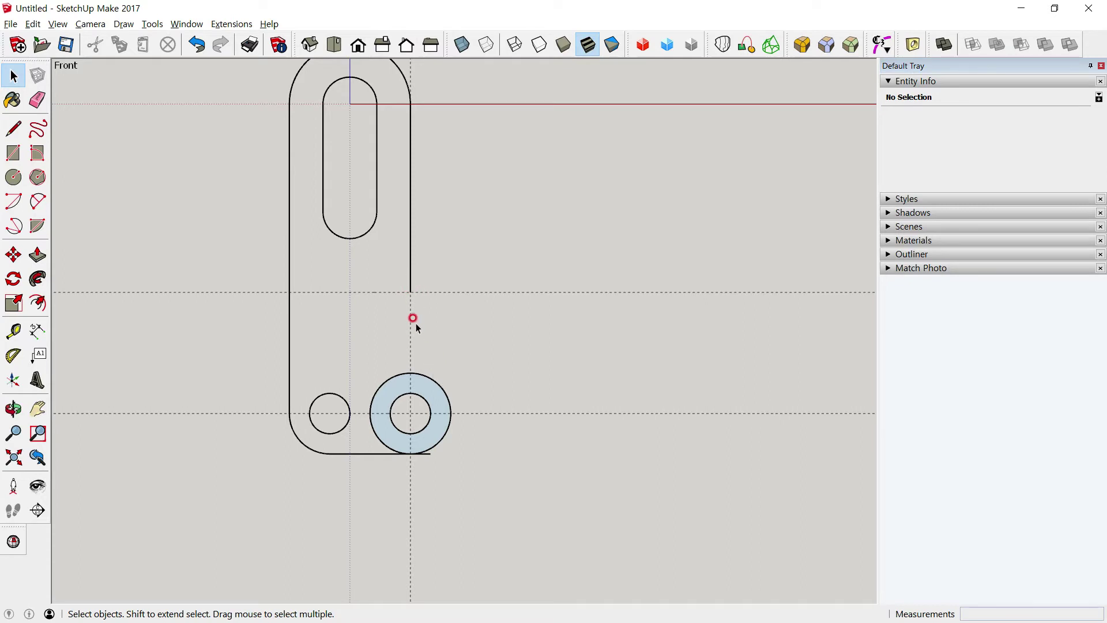
Step: Draw a tangent line from the 6 cm circle to the right edge's end with Arc Extension
{"action": "left_click", "coordinate": [231, 23]}
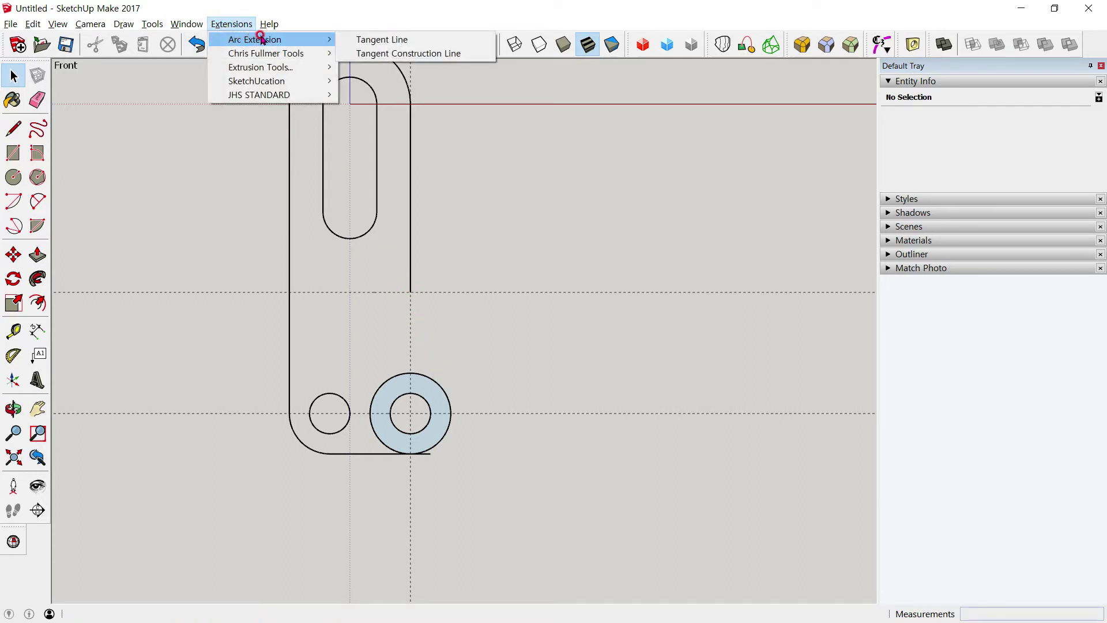
{"action": "left_click", "coordinate": [387, 44]}
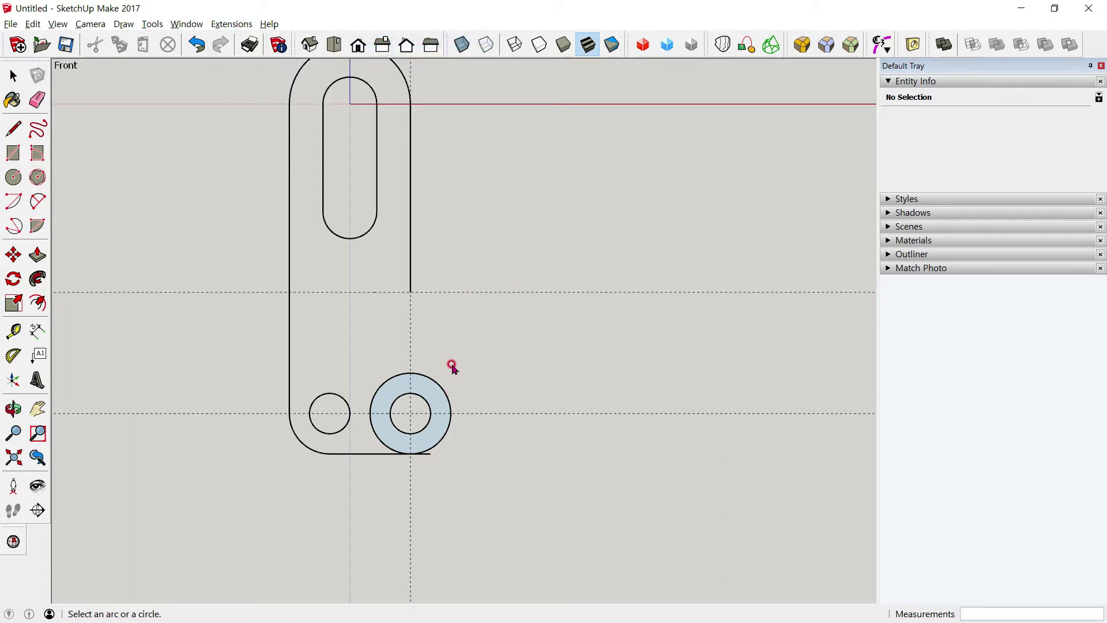
{"action": "left_click", "coordinate": [443, 385]}
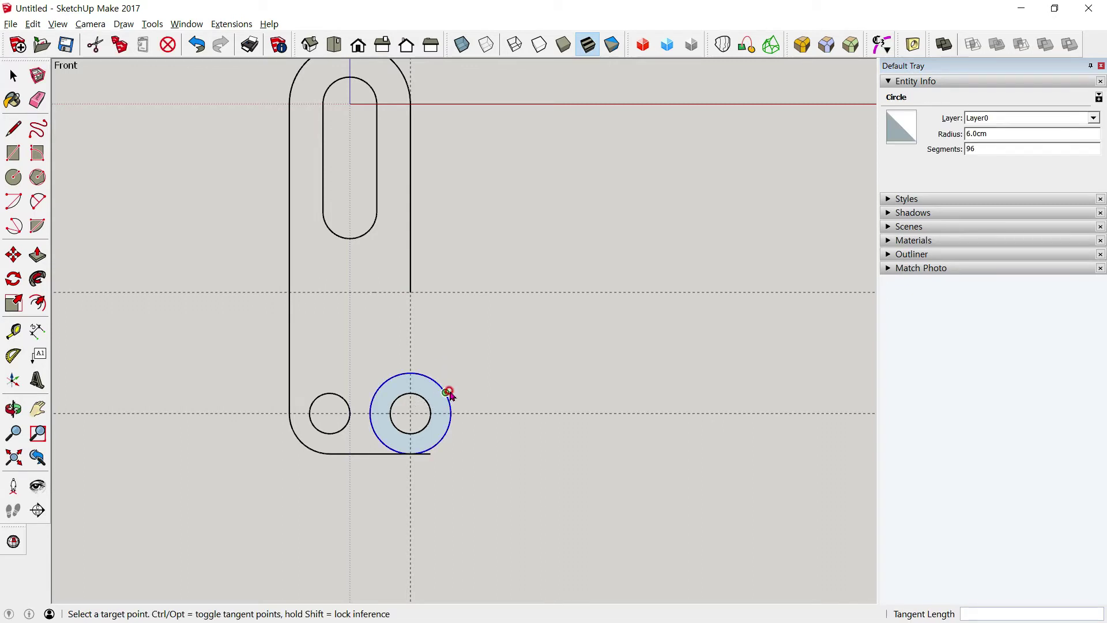
{"action": "scroll", "coordinate": [448, 392], "scroll_direction": "up", "scroll_amount": 2}
{"action": "scroll", "coordinate": [445, 394], "scroll_direction": "up", "scroll_amount": 1}
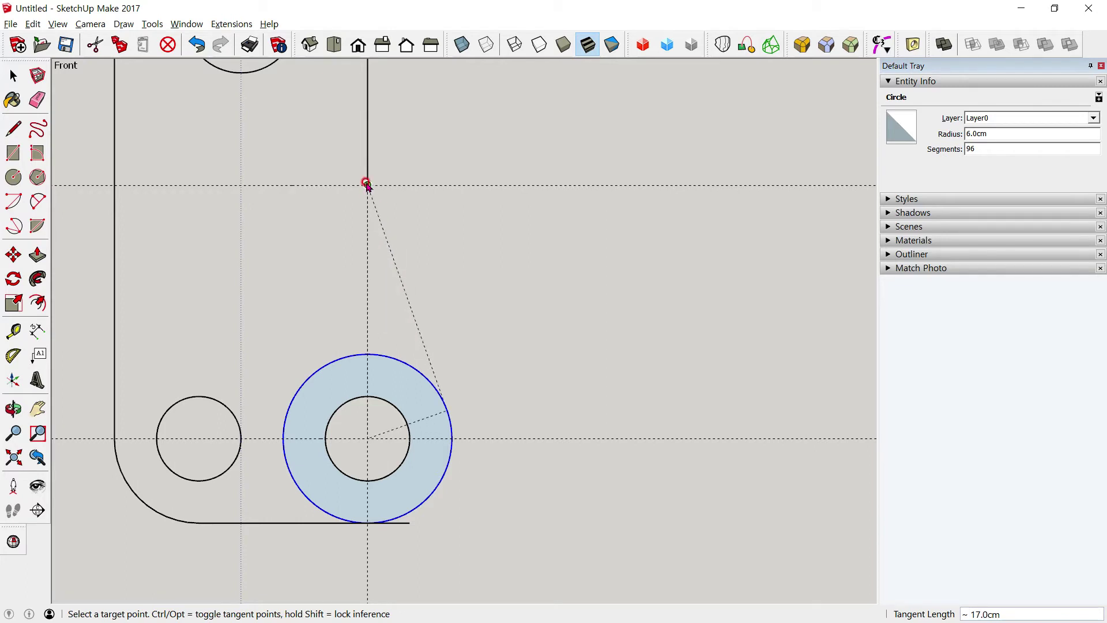
{"action": "left_click", "coordinate": [367, 183]}
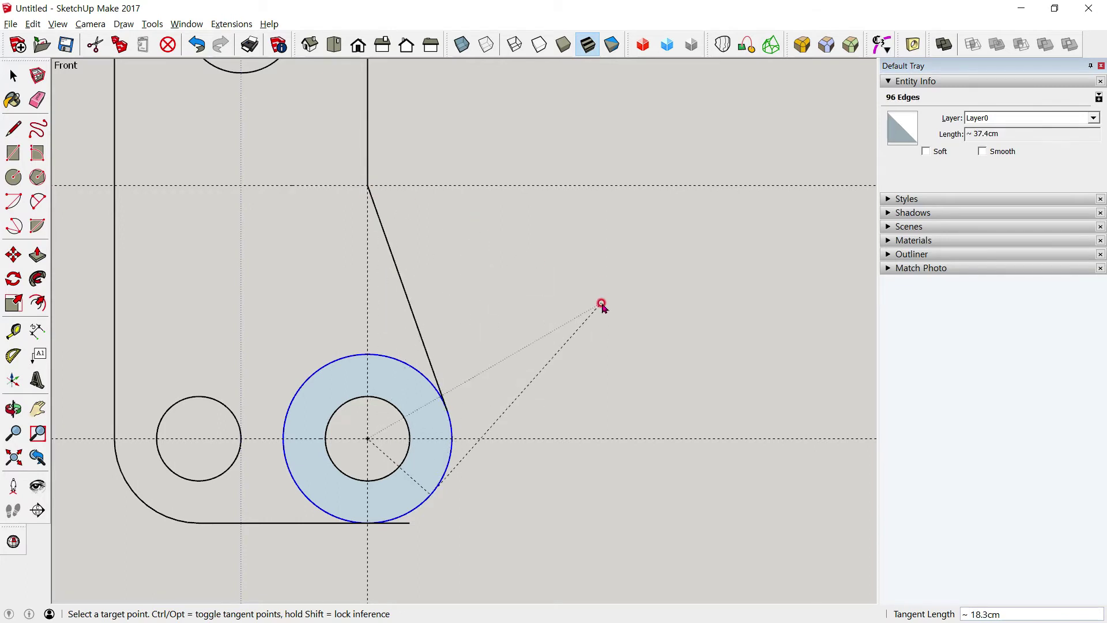
{"action": "key", "text": "space"}
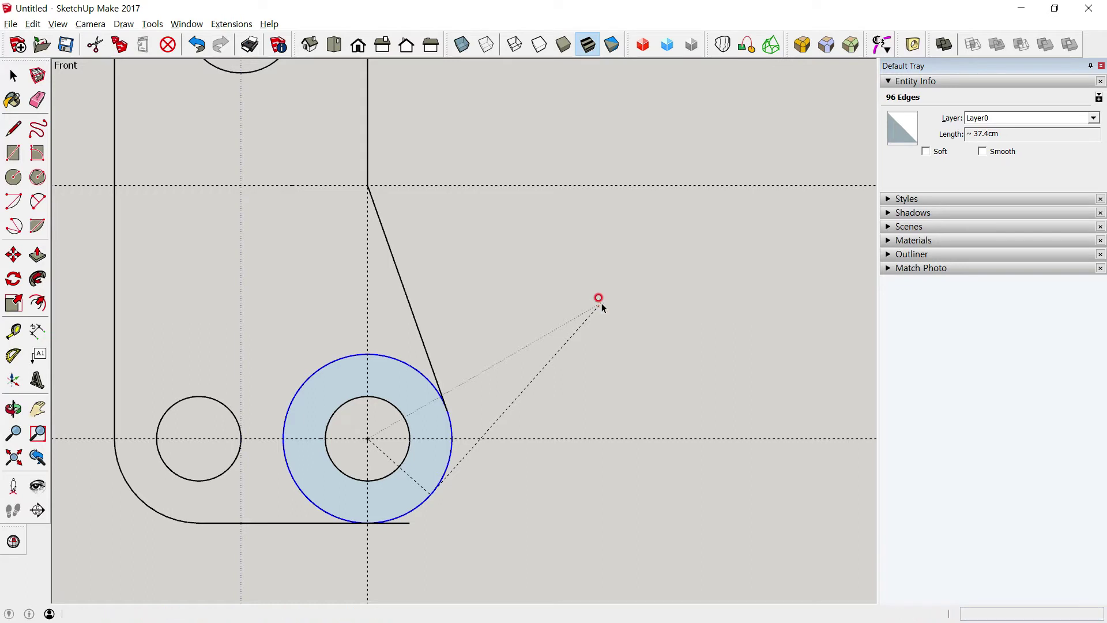
Step: Delete the unneeded arc of the large circle and select the leftover bottom stub
{"action": "left_click", "coordinate": [587, 305]}
{"action": "scroll", "coordinate": [427, 474], "scroll_direction": "up", "scroll_amount": 2}
{"action": "scroll", "coordinate": [426, 474], "scroll_direction": "down", "scroll_amount": 2}
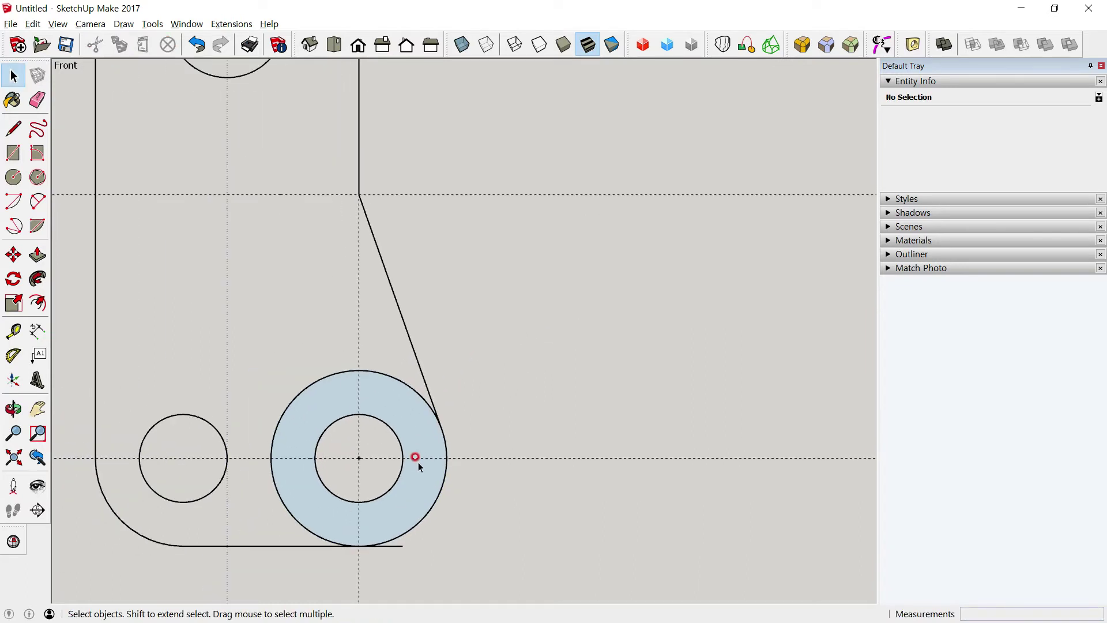
{"action": "left_click", "coordinate": [399, 385]}
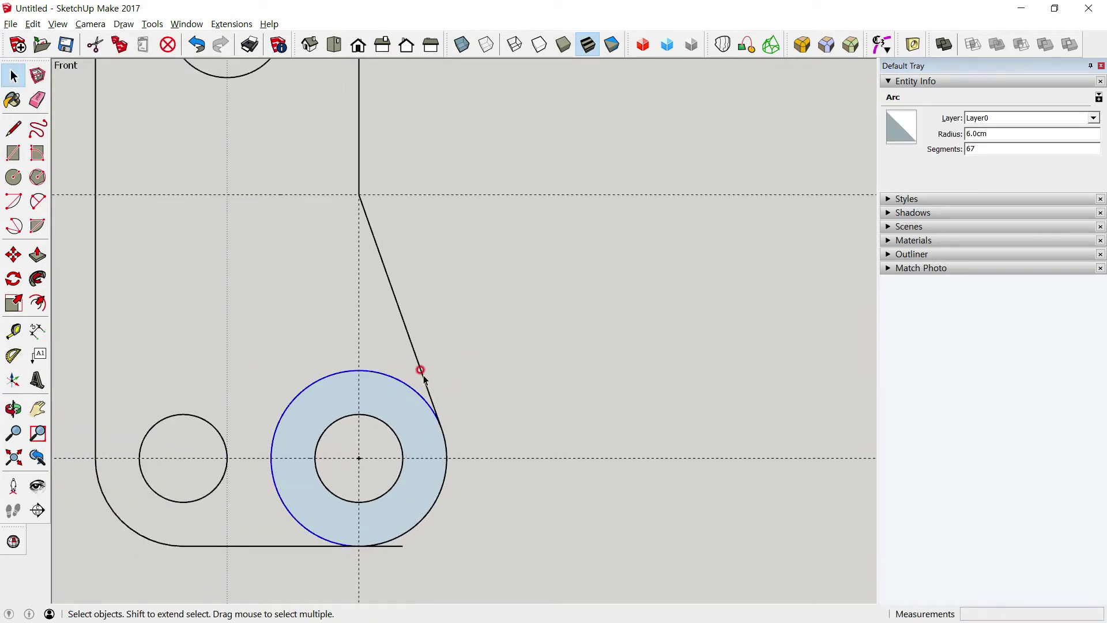
{"action": "key", "text": "Delete"}
{"action": "left_click", "coordinate": [398, 545]}
{"action": "key", "text": "Delete"}
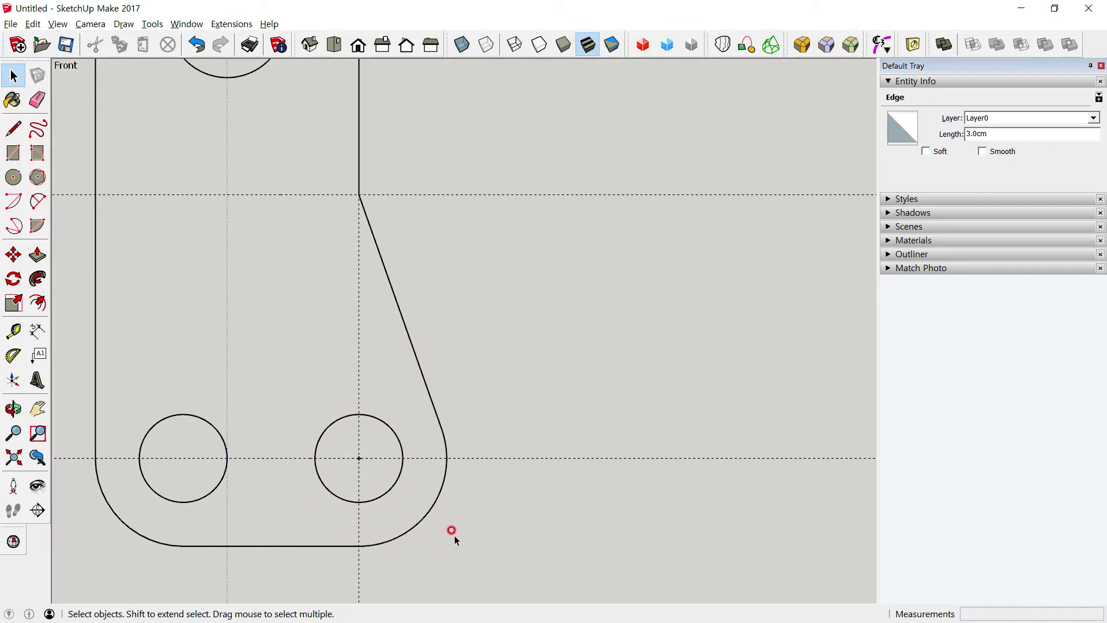
{"action": "scroll", "coordinate": [494, 466], "scroll_direction": "down", "scroll_amount": 1}
{"action": "middle_click_drag", "start_coordinate": [406, 413], "coordinate": [565, 458], "text": "shift"}
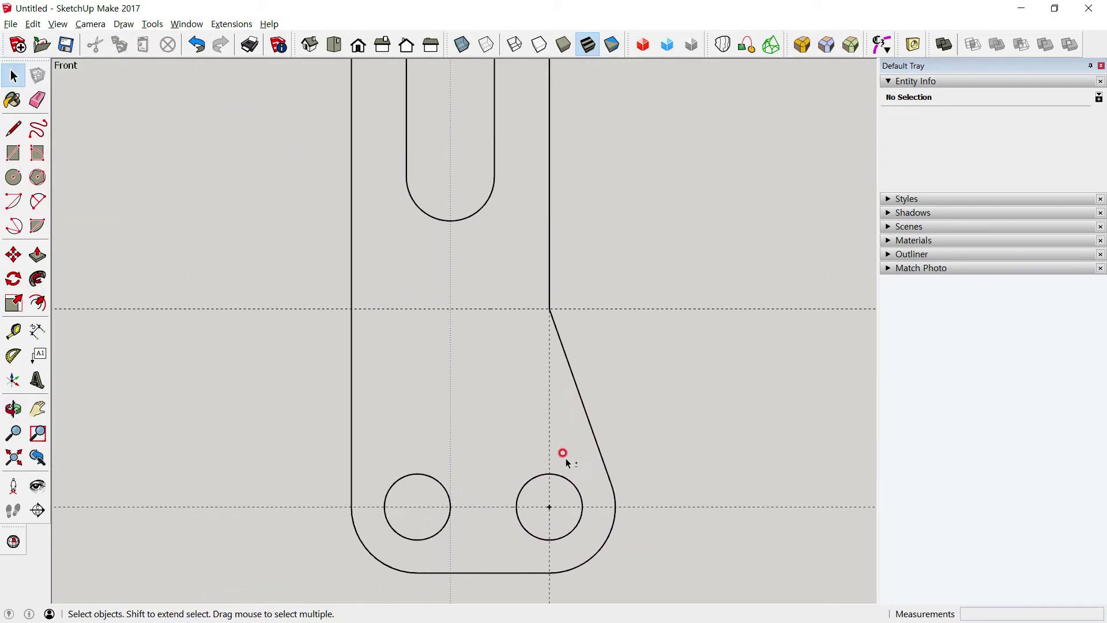
{"action": "scroll", "coordinate": [568, 455], "scroll_direction": "down", "scroll_amount": 1}
{"action": "key", "text": "l"}
{"action": "key", "text": "space"}
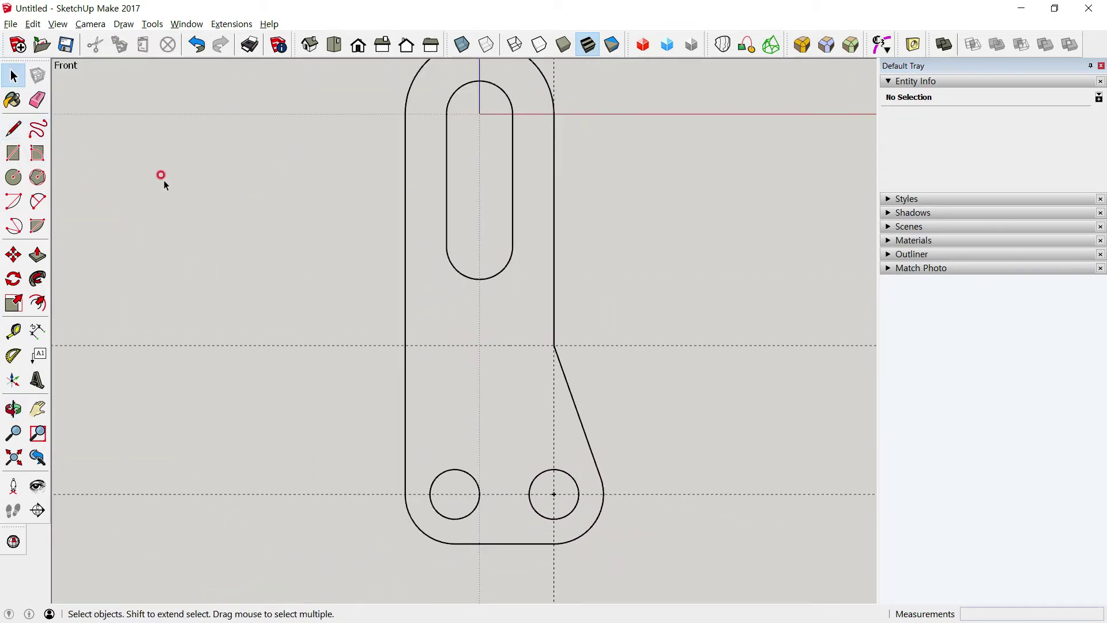
{"action": "key", "text": "alt+Tab"}
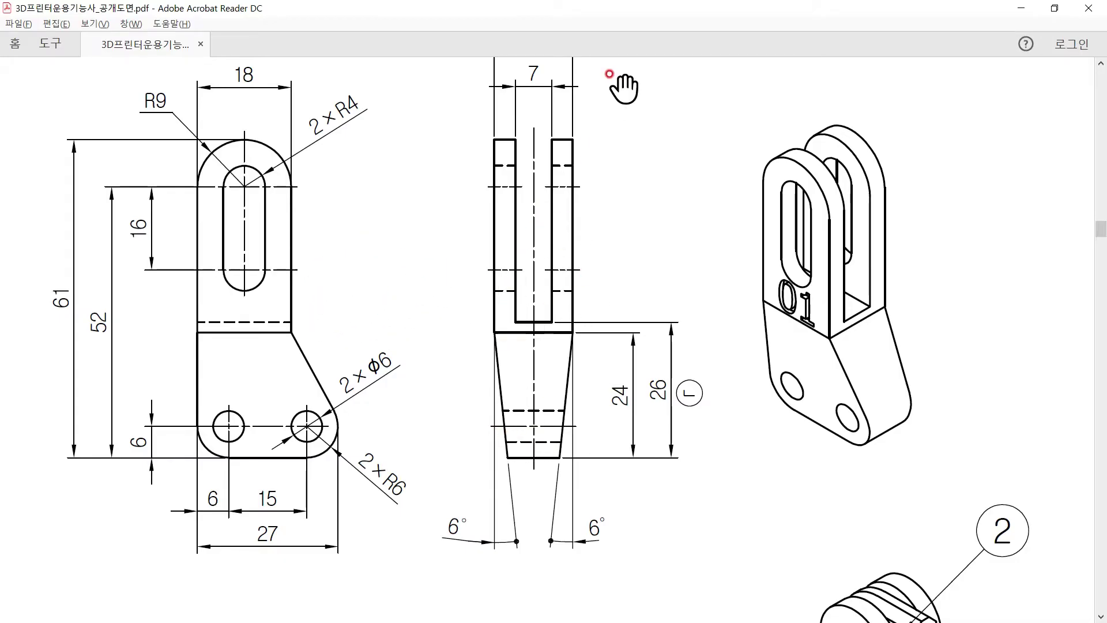
{"action": "scroll", "coordinate": [527, 231], "scroll_direction": "up", "scroll_amount": 2}
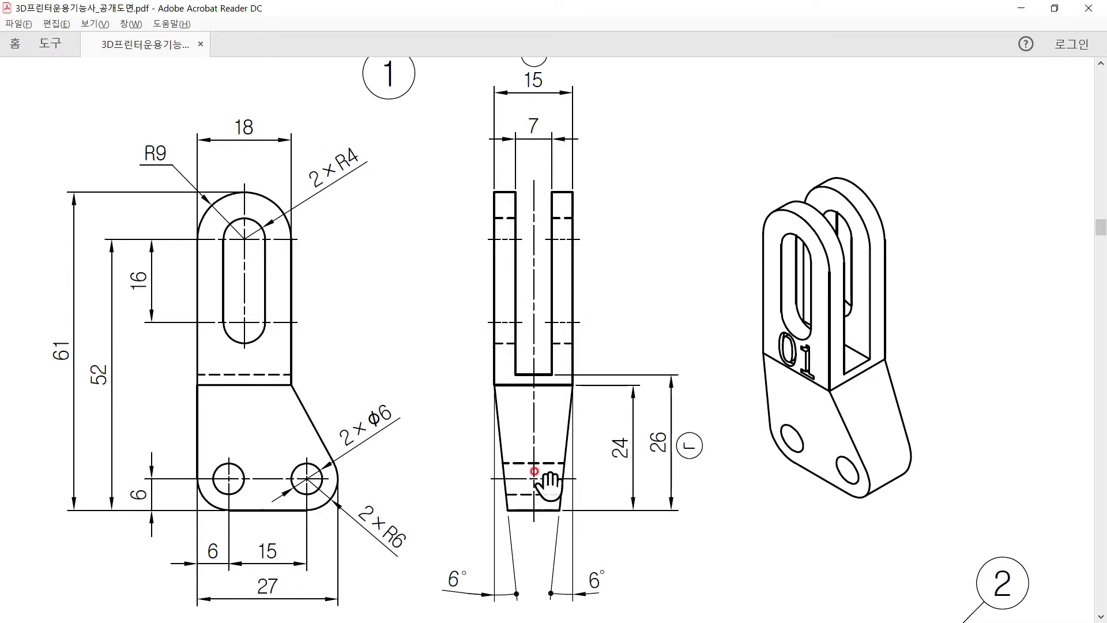
{"action": "key", "text": "alt+Tab"}
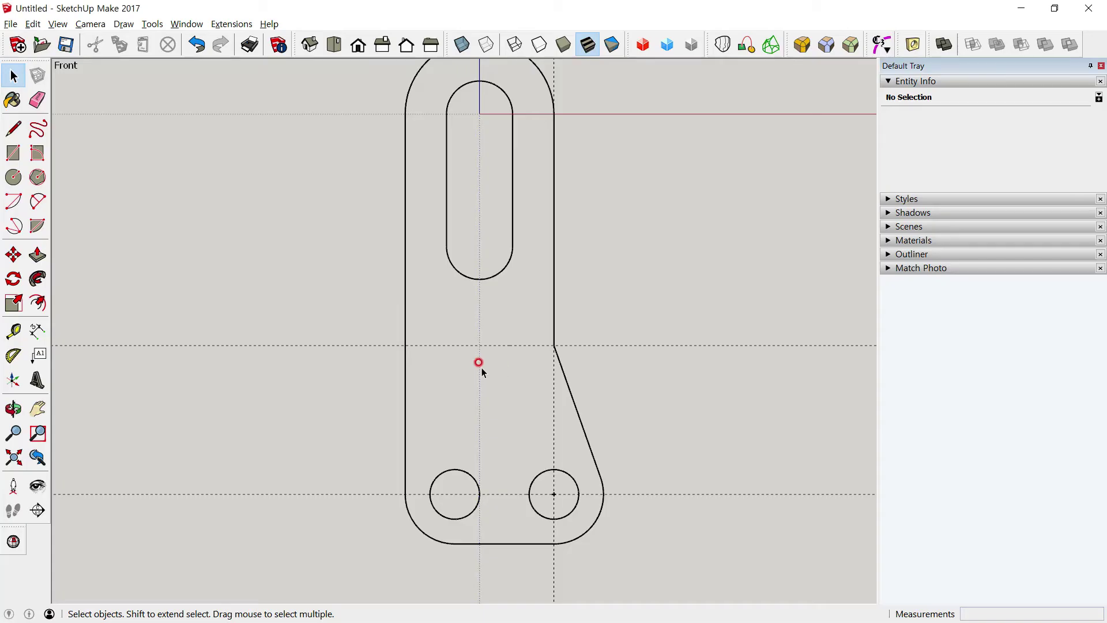
{"action": "key", "text": "alt+Tab"}
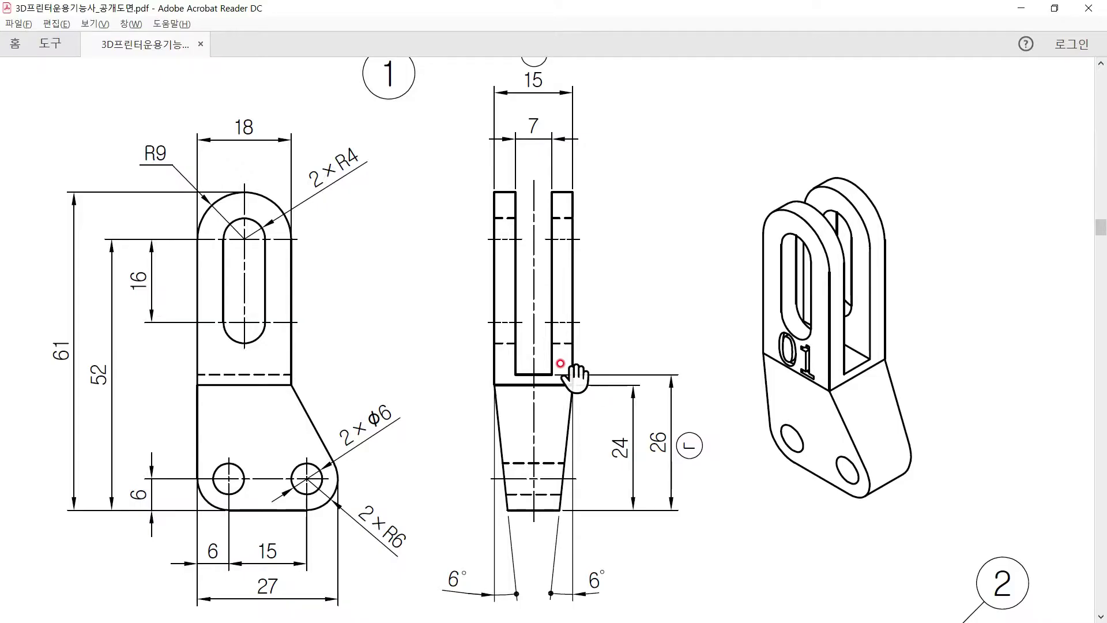
{"action": "key", "text": "alt+Tab"}
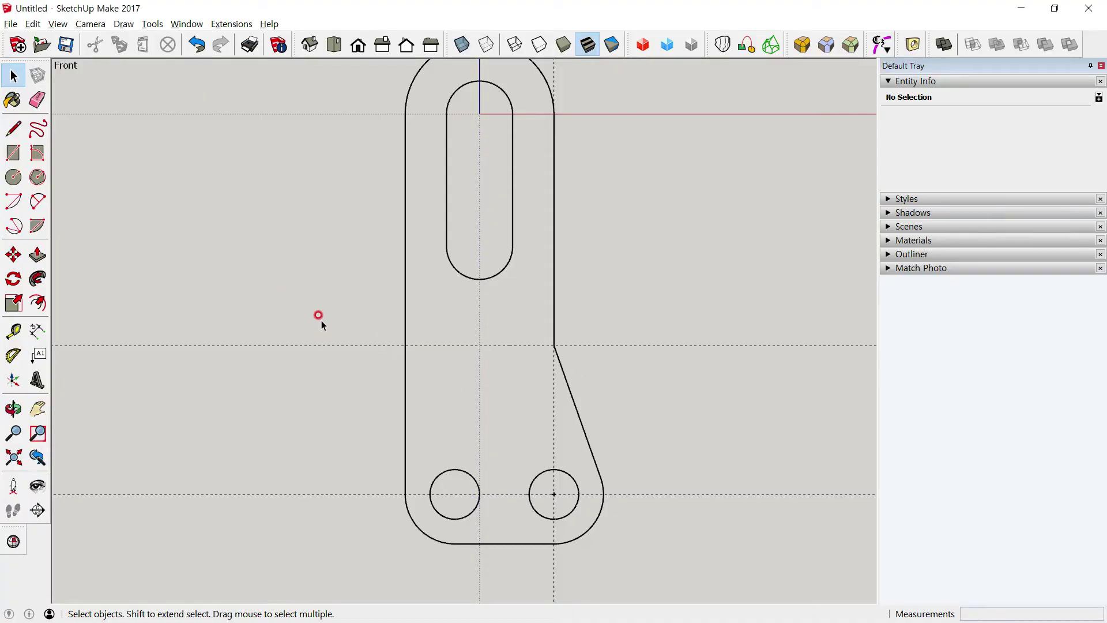
{"action": "key", "text": "alt+Tab"}
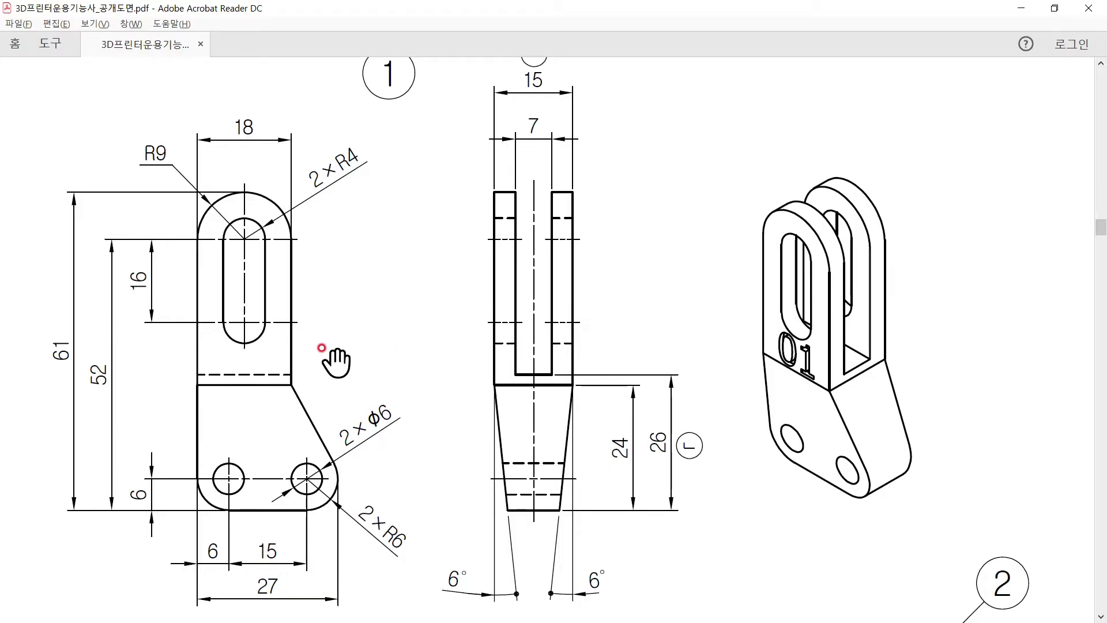
{"action": "key", "text": "alt+Tab"}
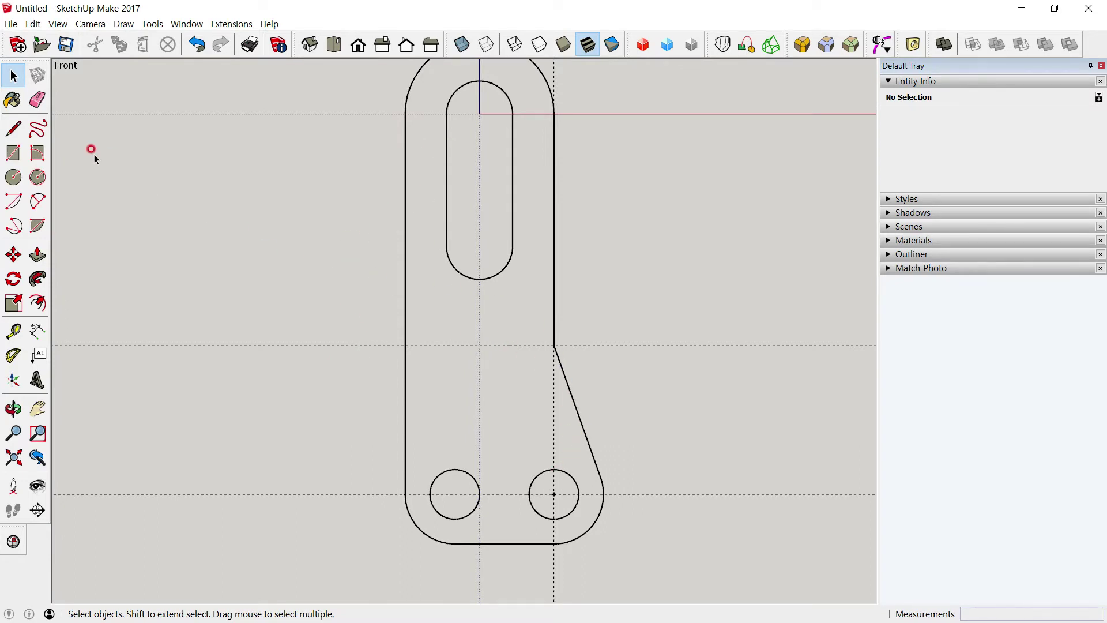
Step: Close the outline's left side with a line so the bracket outline forms a face
{"action": "left_click", "coordinate": [13, 128]}
{"action": "left_click", "coordinate": [405, 113]}
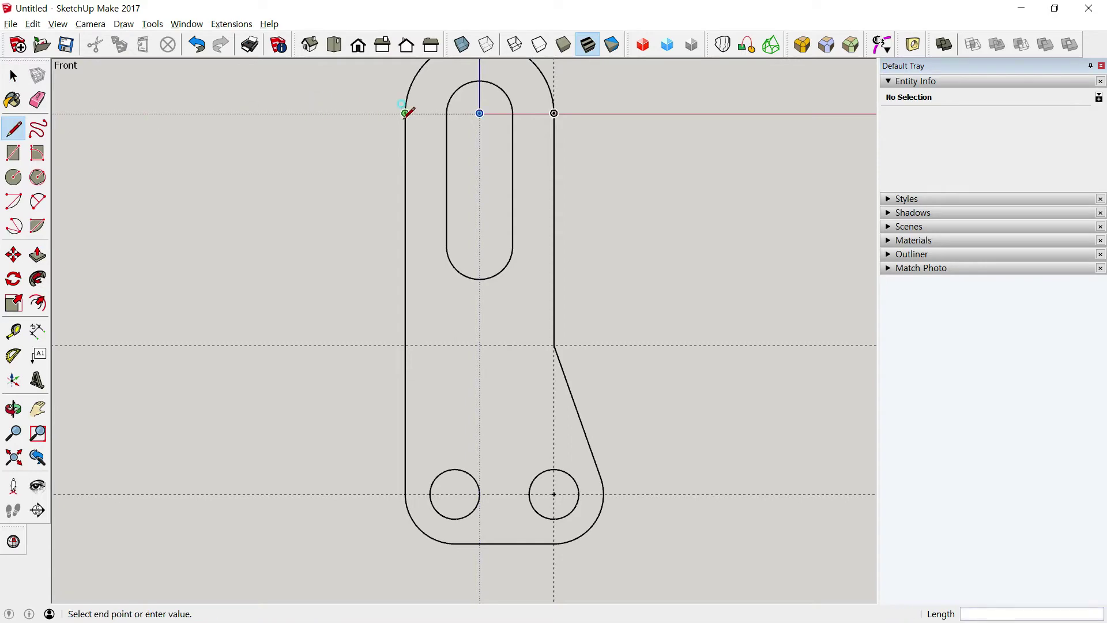
{"action": "left_click", "coordinate": [405, 494]}
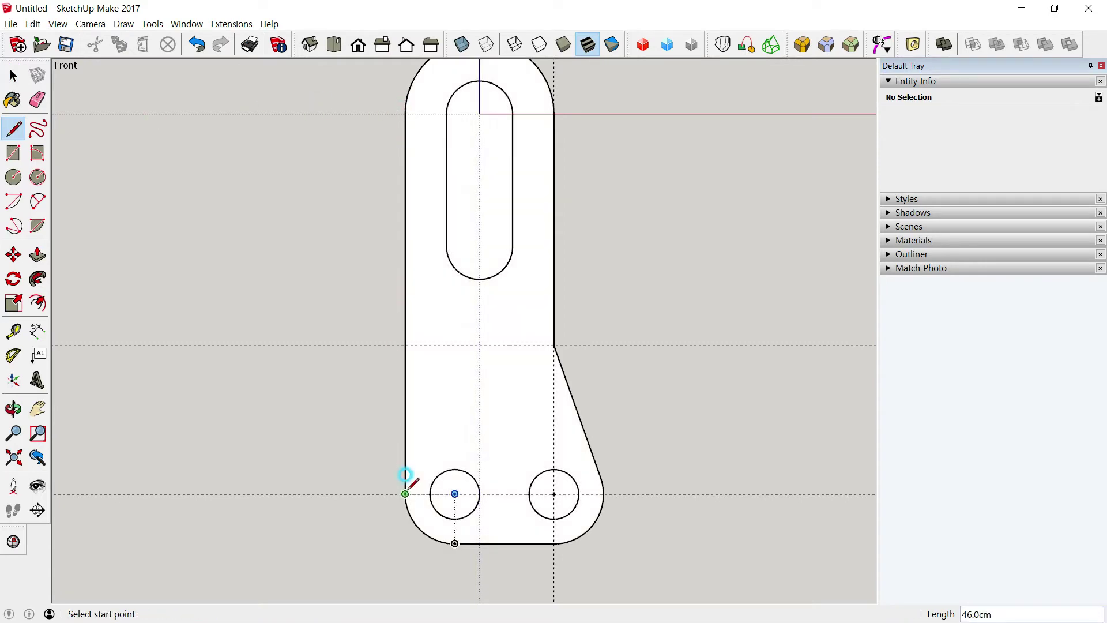
{"action": "key", "text": "space"}
{"action": "left_click", "coordinate": [519, 251]}
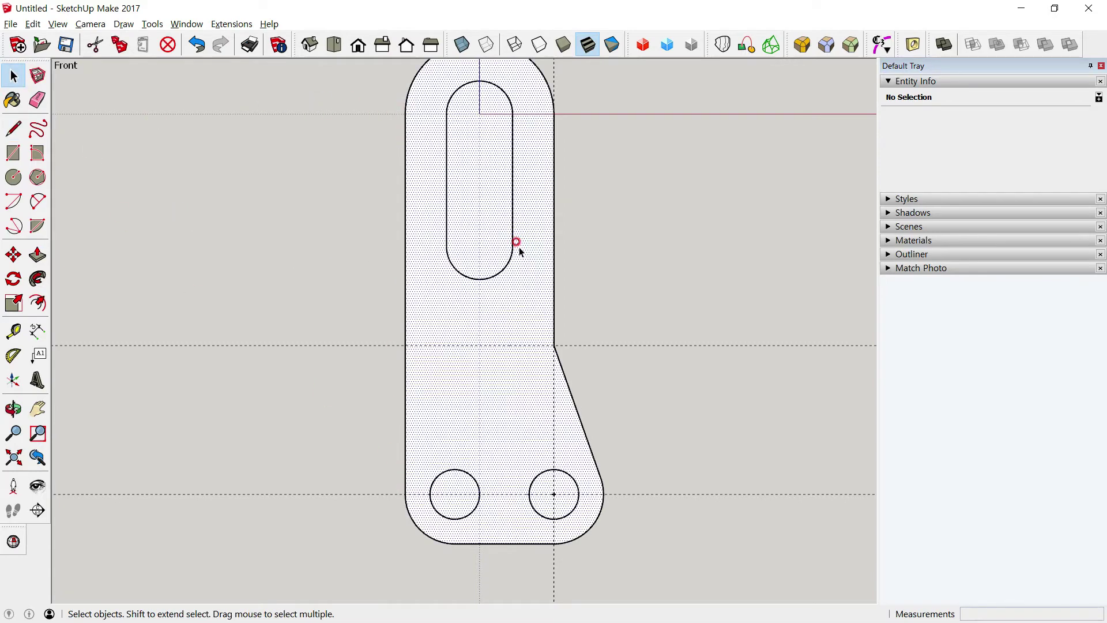
{"action": "left_click", "coordinate": [562, 216]}
Step: Draw the slot's right edge line from its upper arc end, then select the slot face
{"action": "left_click", "coordinate": [13, 129]}
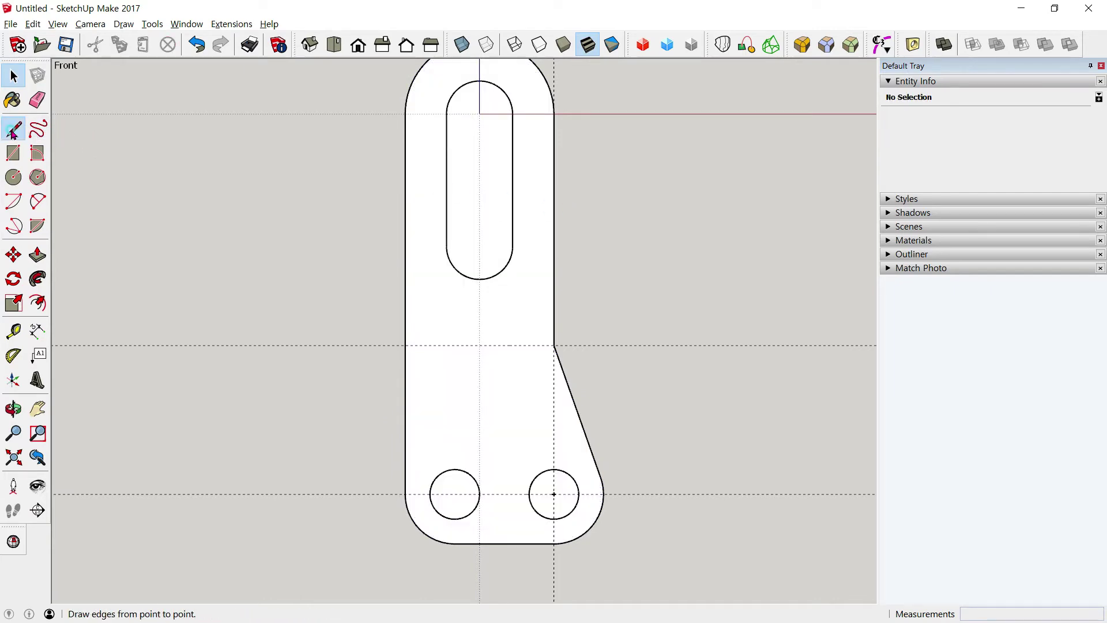
{"action": "scroll", "coordinate": [513, 113], "scroll_direction": "up", "scroll_amount": 2}
{"action": "left_click", "coordinate": [512, 114]}
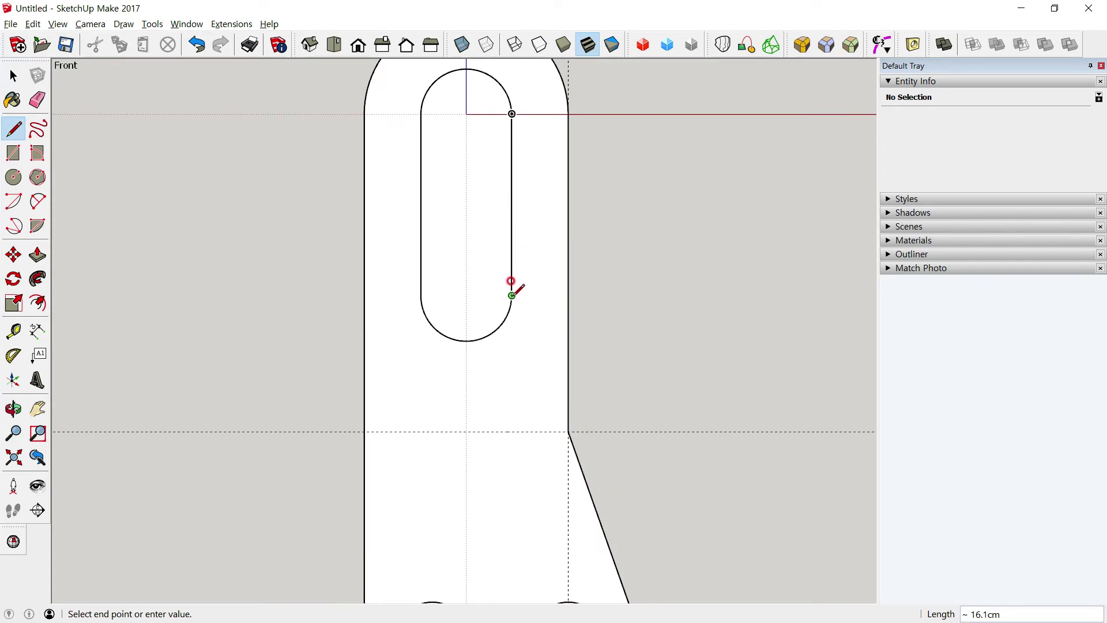
{"action": "left_click", "coordinate": [511, 296]}
{"action": "left_click", "coordinate": [13, 76]}
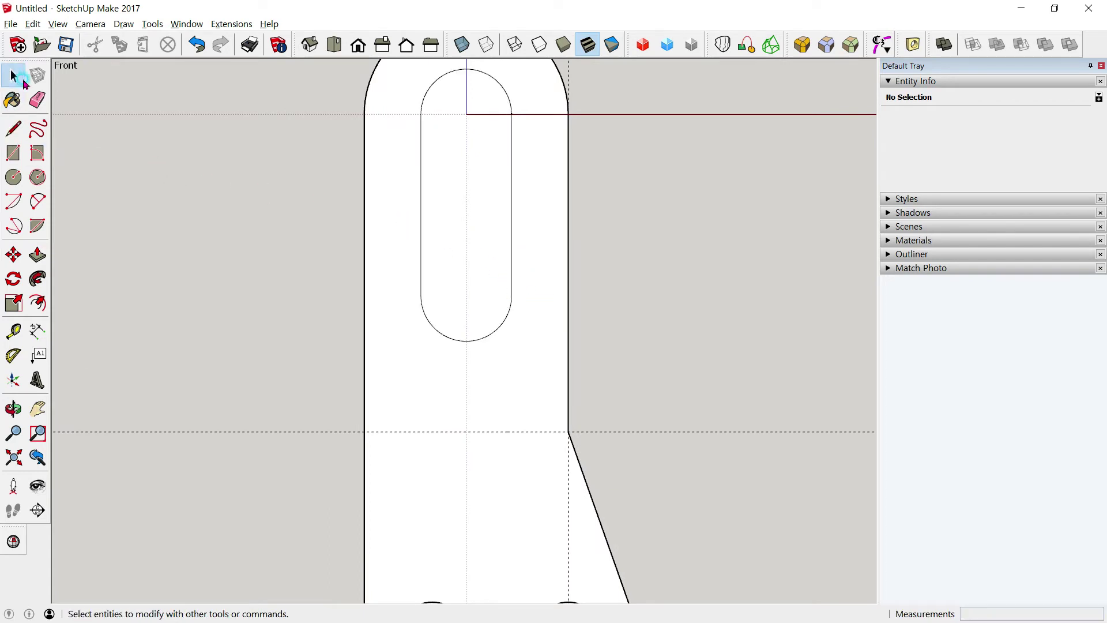
{"action": "left_click", "coordinate": [433, 208]}
{"action": "scroll", "coordinate": [514, 304], "scroll_direction": "down", "scroll_amount": 3}
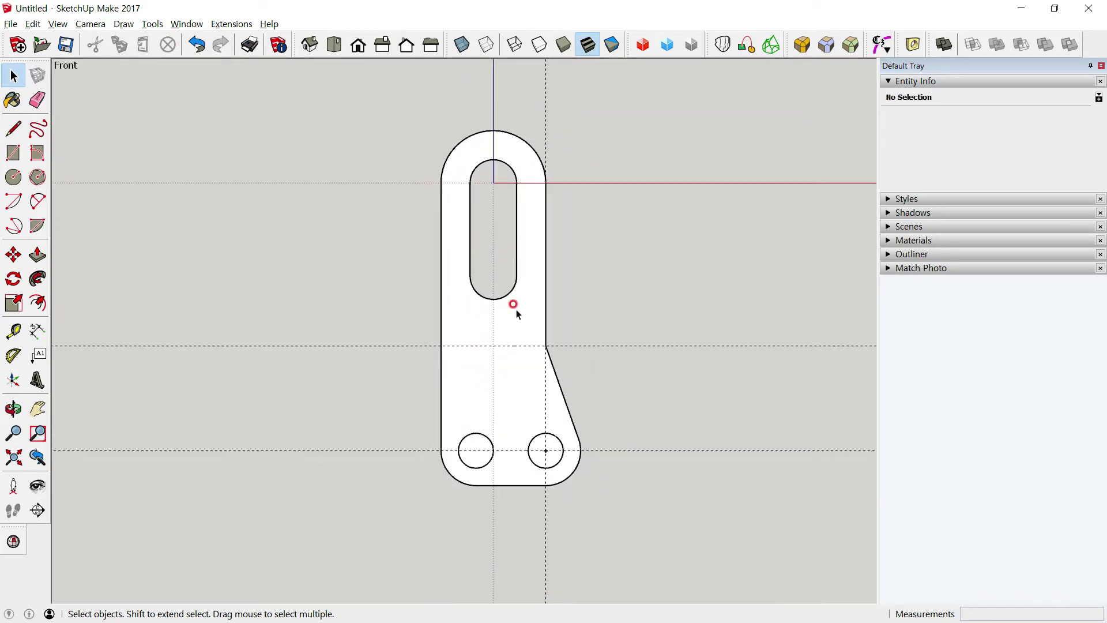
{"action": "scroll", "coordinate": [455, 376], "scroll_direction": "up", "scroll_amount": 1}
{"action": "scroll", "coordinate": [457, 317], "scroll_direction": "up", "scroll_amount": 2}
{"action": "scroll", "coordinate": [457, 316], "scroll_direction": "up", "scroll_amount": 2}
{"action": "scroll", "coordinate": [454, 310], "scroll_direction": "up", "scroll_amount": 4}
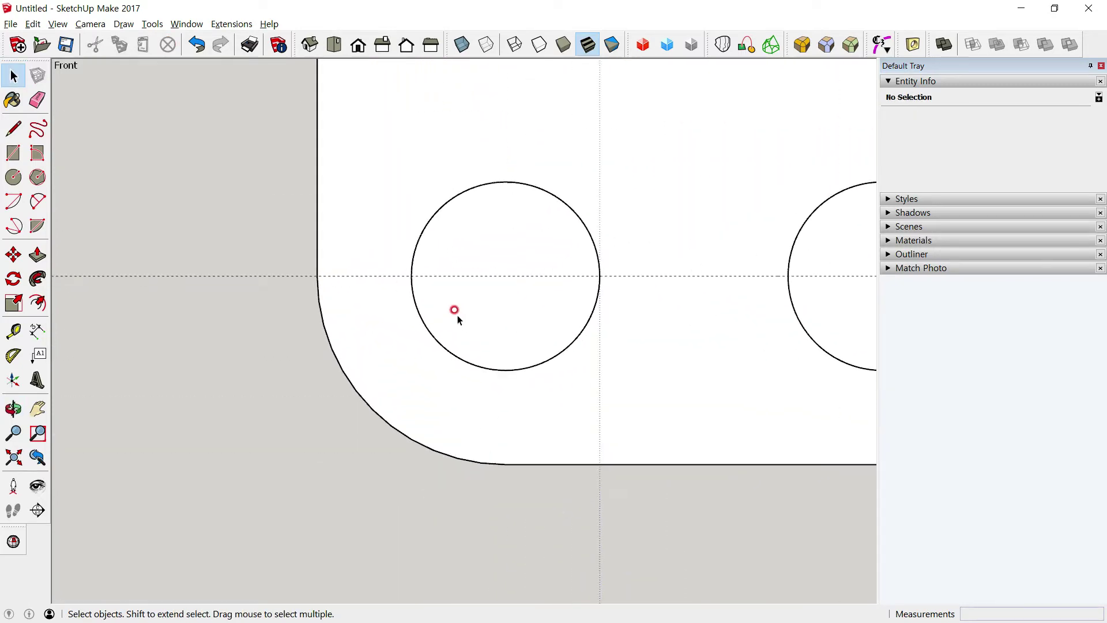
Step: Check the left and right hole edges with the Line tool, panning so both holes show
{"action": "left_click", "coordinate": [14, 128]}
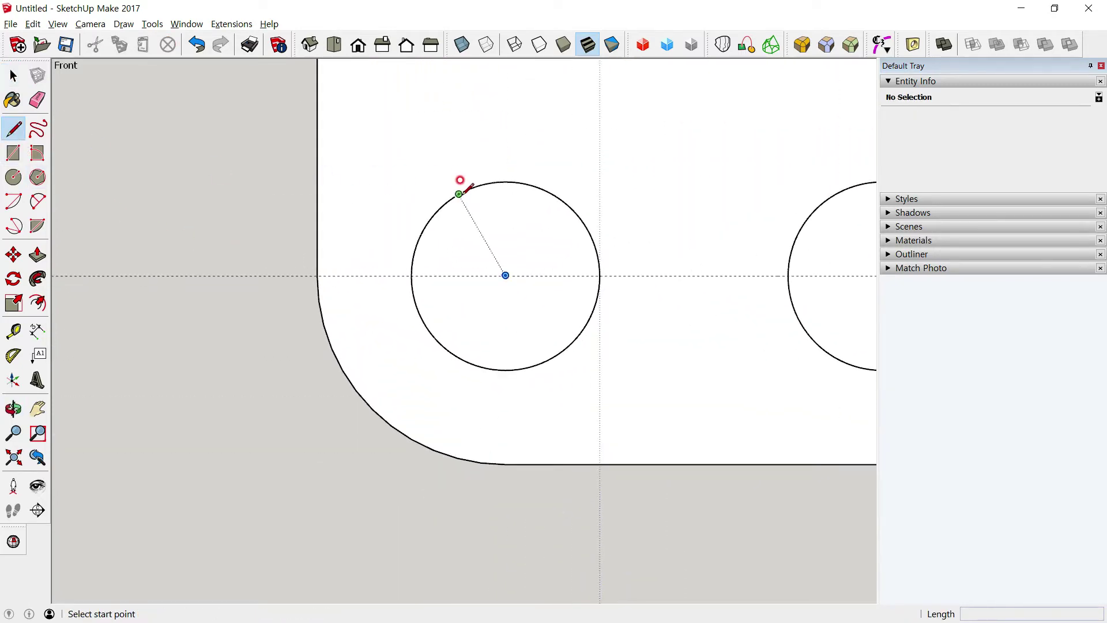
{"action": "left_click", "coordinate": [460, 194]}
{"action": "key", "text": "Escape"}
{"action": "scroll", "coordinate": [580, 199], "scroll_direction": "down", "scroll_amount": 1}
{"action": "middle_click_drag", "start_coordinate": [584, 190], "coordinate": [366, 236], "text": "shift"}
{"action": "scroll", "coordinate": [367, 236], "scroll_direction": "down", "scroll_amount": 1}
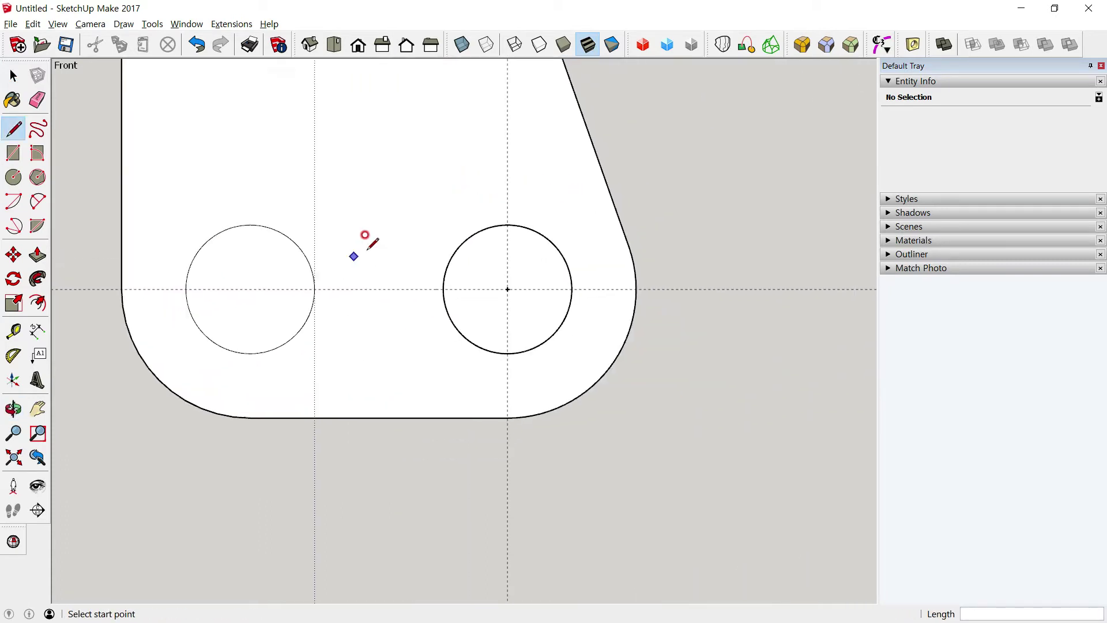
{"action": "left_click", "coordinate": [474, 234]}
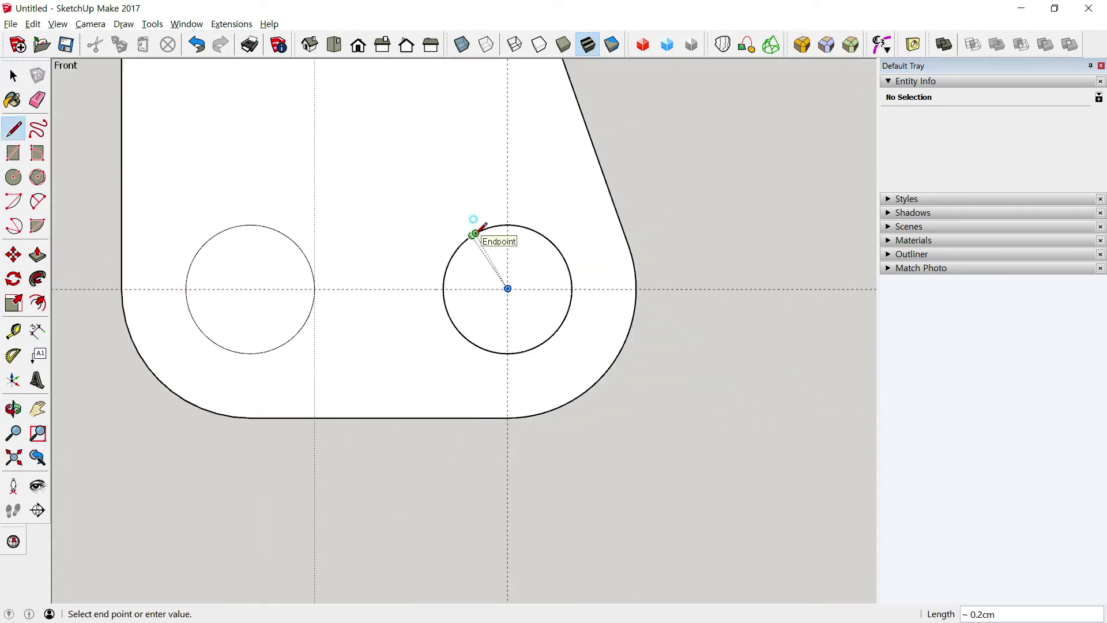
{"action": "key", "text": "Escape"}
Step: Delete the faces filling the left and right 3 cm holes so they stay open
{"action": "left_click", "coordinate": [13, 76]}
{"action": "left_click", "coordinate": [258, 255]}
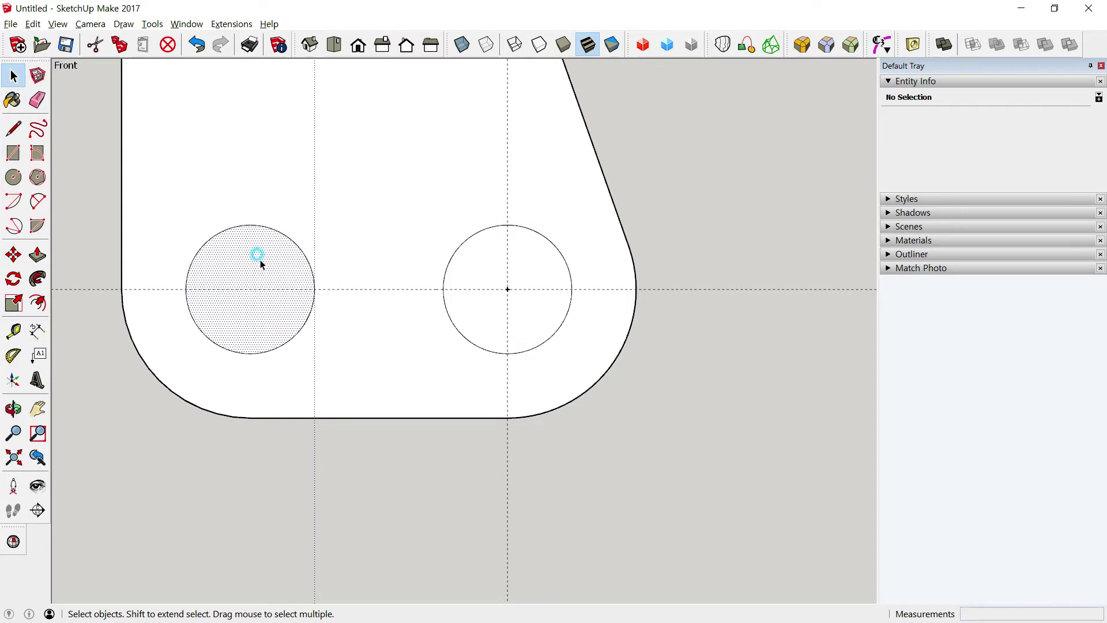
{"action": "key", "text": "Delete"}
{"action": "left_click", "coordinate": [456, 264]}
{"action": "key", "text": "Delete"}
{"action": "scroll", "coordinate": [430, 297], "scroll_direction": "down", "scroll_amount": 2}
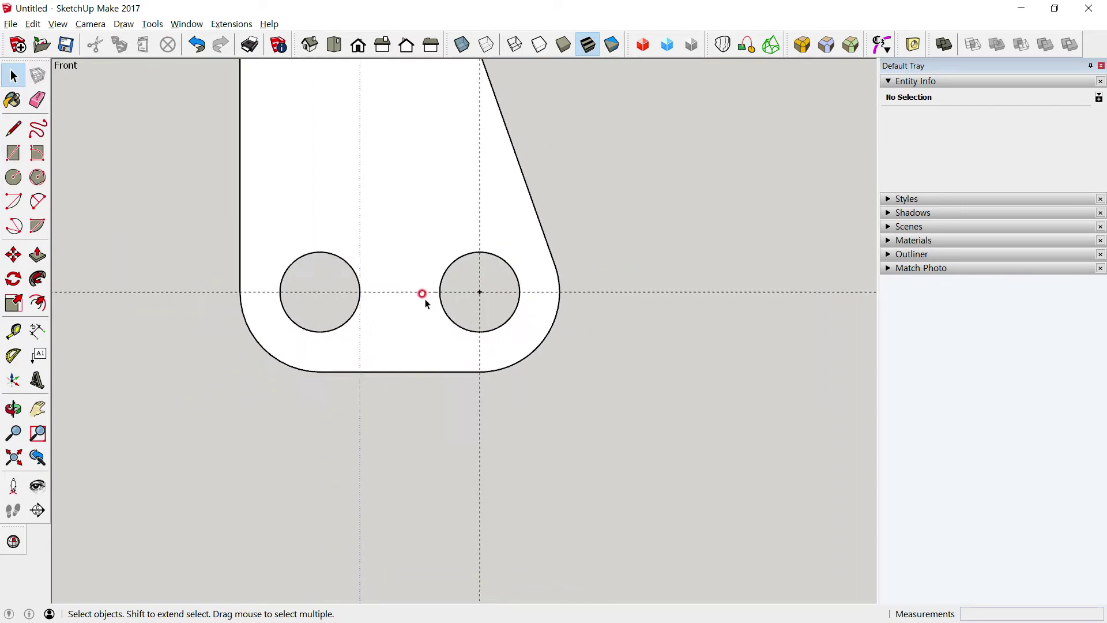
{"action": "scroll", "coordinate": [422, 293], "scroll_direction": "down", "scroll_amount": 1}
{"action": "middle_click_drag", "start_coordinate": [427, 262], "coordinate": [427, 443], "text": "shift"}
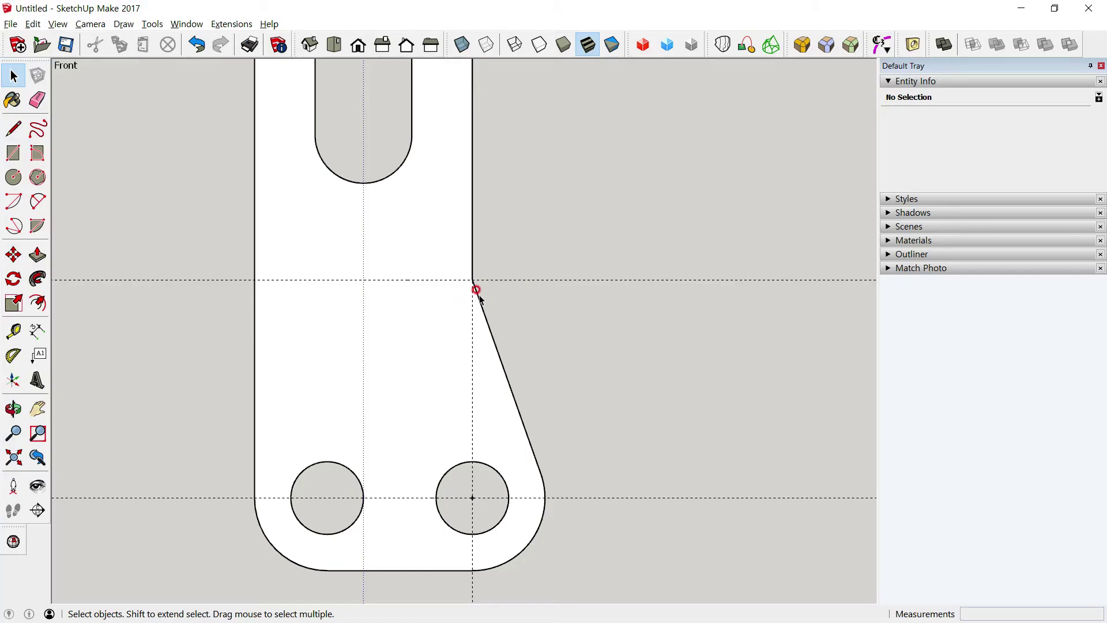
{"action": "scroll", "coordinate": [476, 289], "scroll_direction": "down", "scroll_amount": 2}
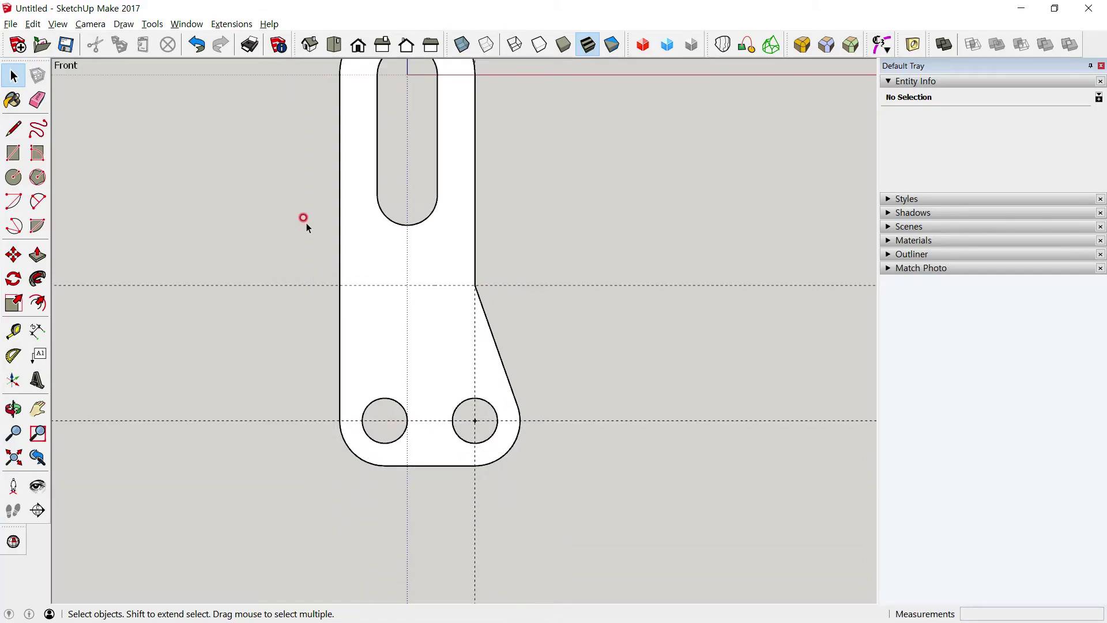
Step: Push/pull the flat bracket face into a 7.5 cm thick solid, checking the reference drawing
{"action": "mouse_move", "coordinate": [526, 299]}
{"action": "middle_mouse_down"}
{"action": "mouse_move", "coordinate": [343, 360]}
{"action": "mouse_move", "coordinate": [363, 340]}
{"action": "mouse_move", "coordinate": [363, 388]}
{"action": "middle_mouse_up"}
{"action": "left_click", "coordinate": [38, 254]}
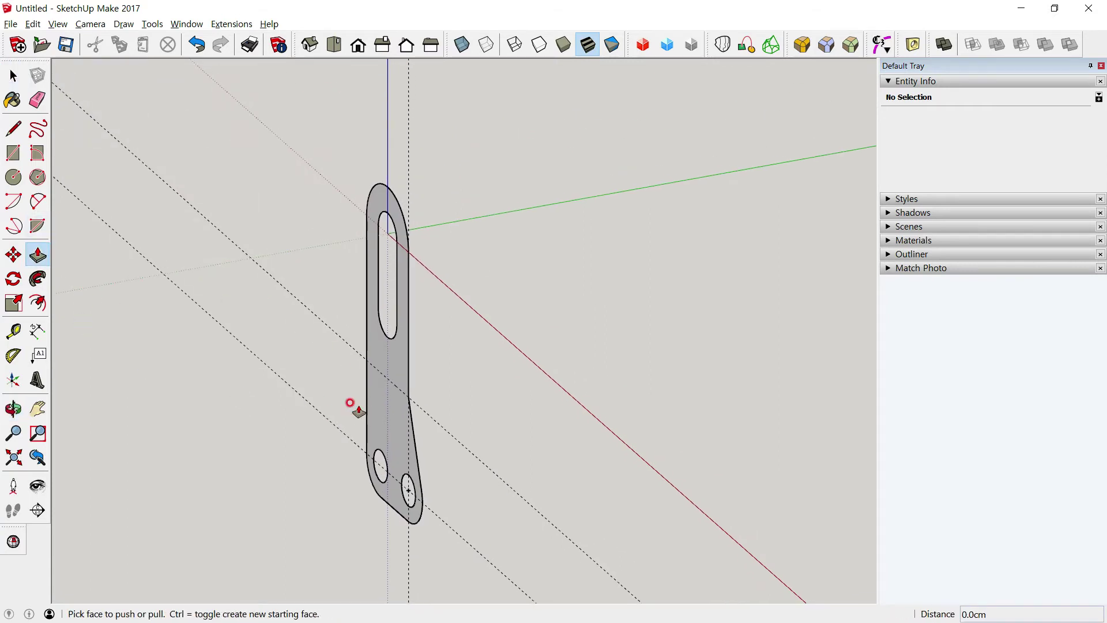
{"action": "left_click", "coordinate": [390, 395]}
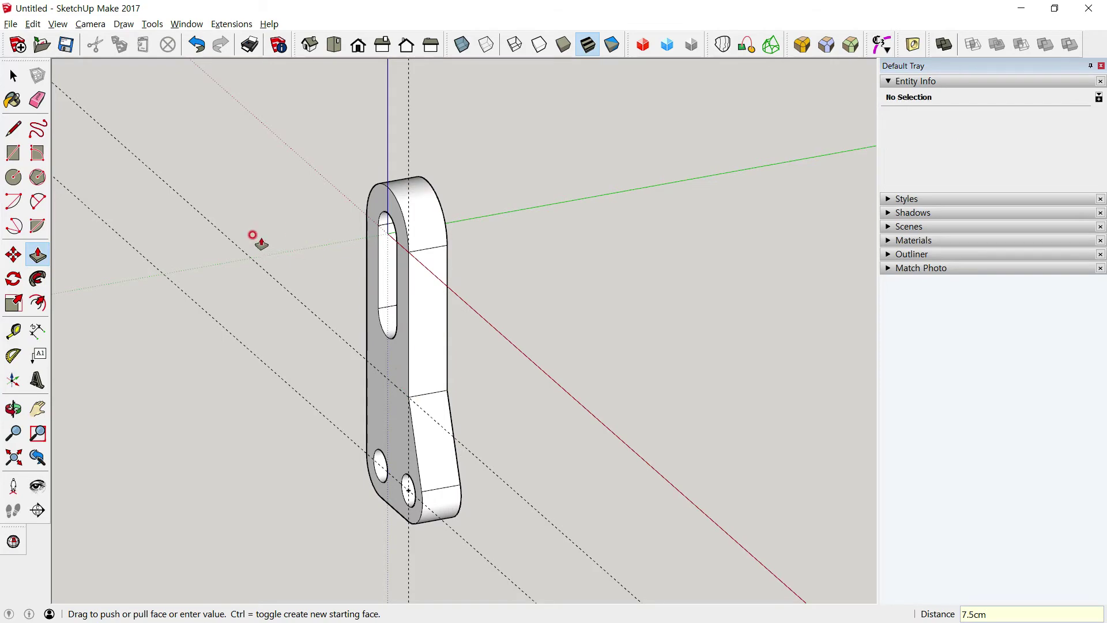
{"action": "key", "text": "space"}
{"action": "key", "text": "alt+Tab"}
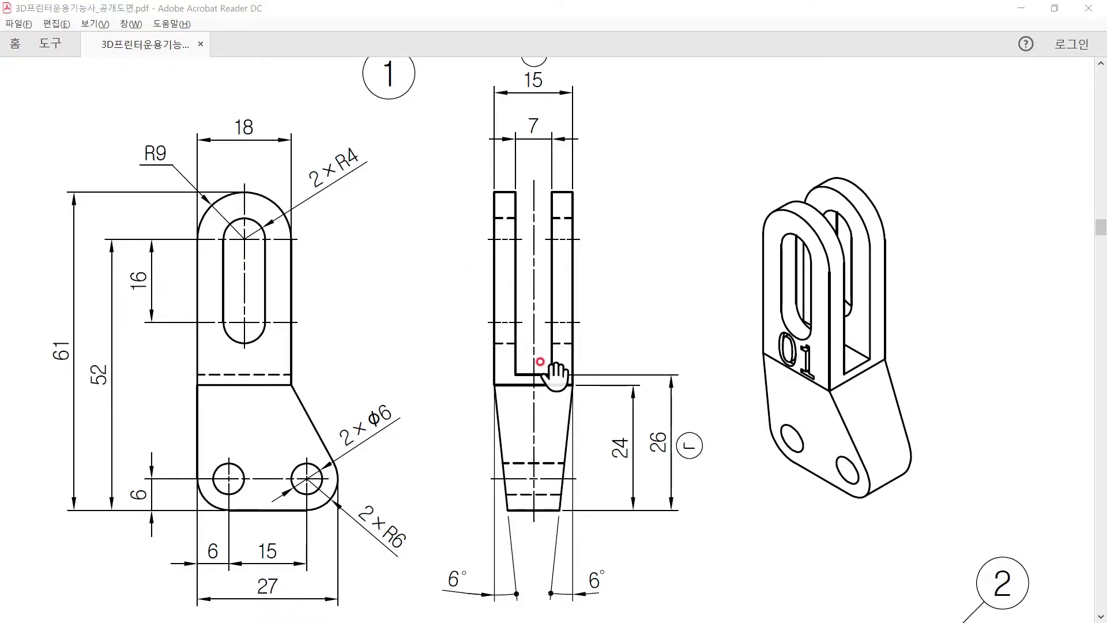
{"action": "key", "text": "alt+Tab"}
{"action": "mouse_move", "coordinate": [350, 316]}
{"action": "middle_mouse_down"}
{"action": "mouse_move", "coordinate": [477, 301]}
{"action": "mouse_move", "coordinate": [438, 440]}
{"action": "middle_mouse_up"}
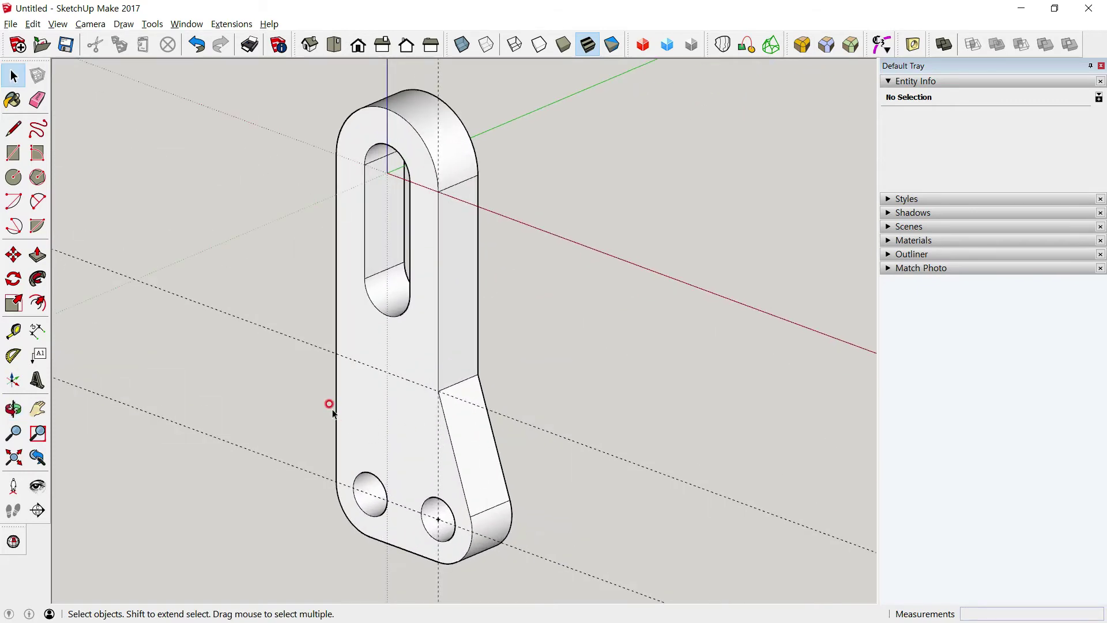
Step: Place Tape Measure guides from the bottom corner and draw a dividing line across the front face
{"action": "left_click", "coordinate": [12, 332]}
{"action": "left_click", "coordinate": [396, 545]}
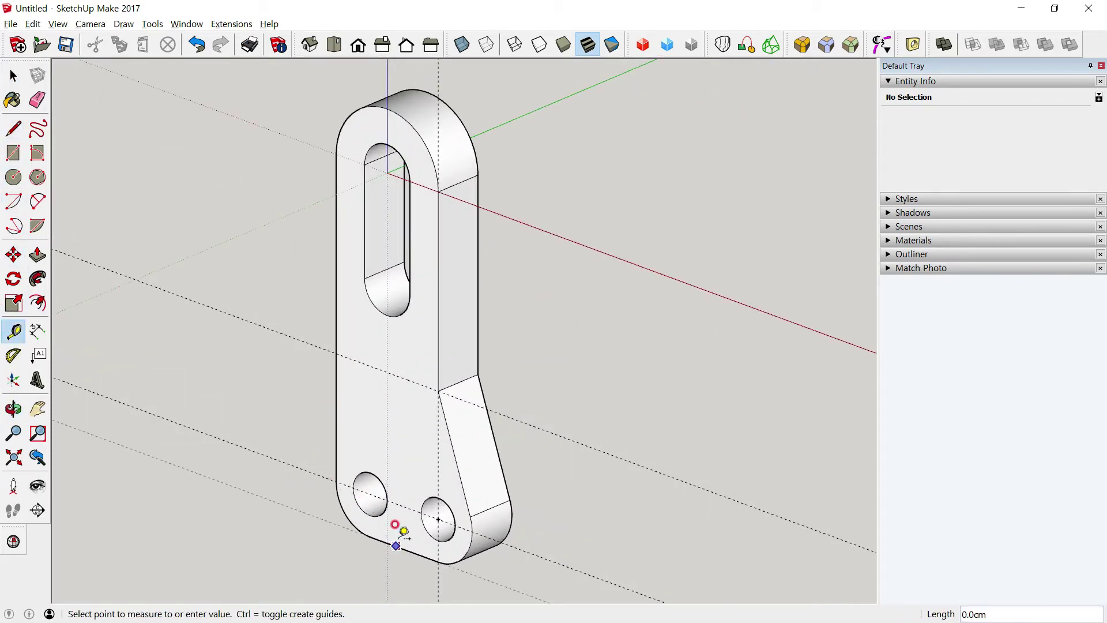
{"action": "type", "text": "26"}
{"action": "left_click", "coordinate": [396, 523]}
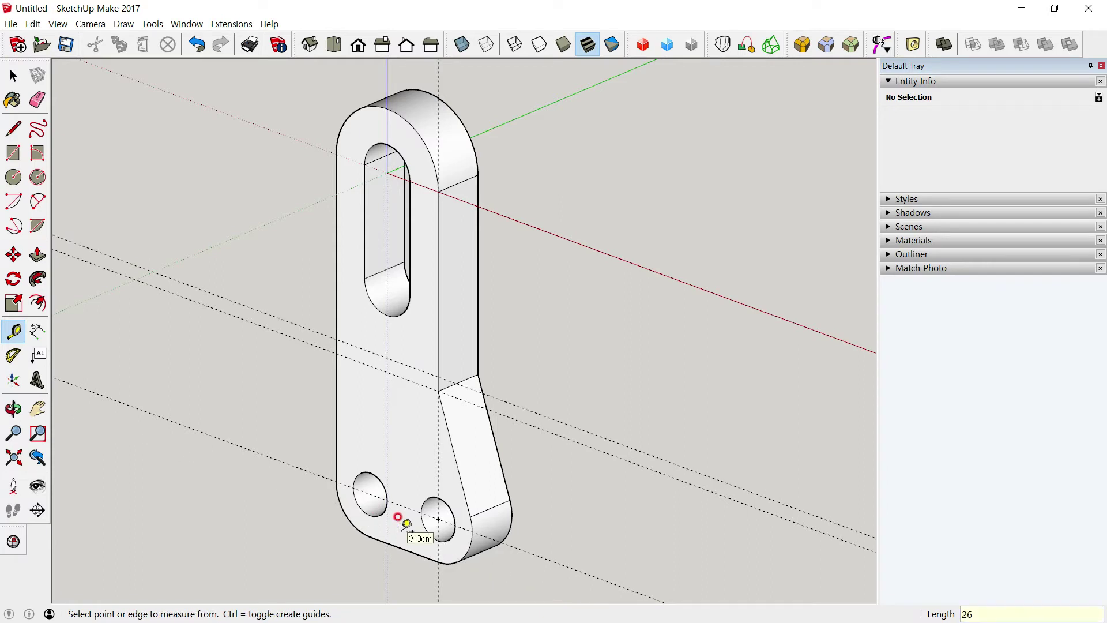
{"action": "left_click", "coordinate": [16, 129]}
{"action": "left_click", "coordinate": [16, 130]}
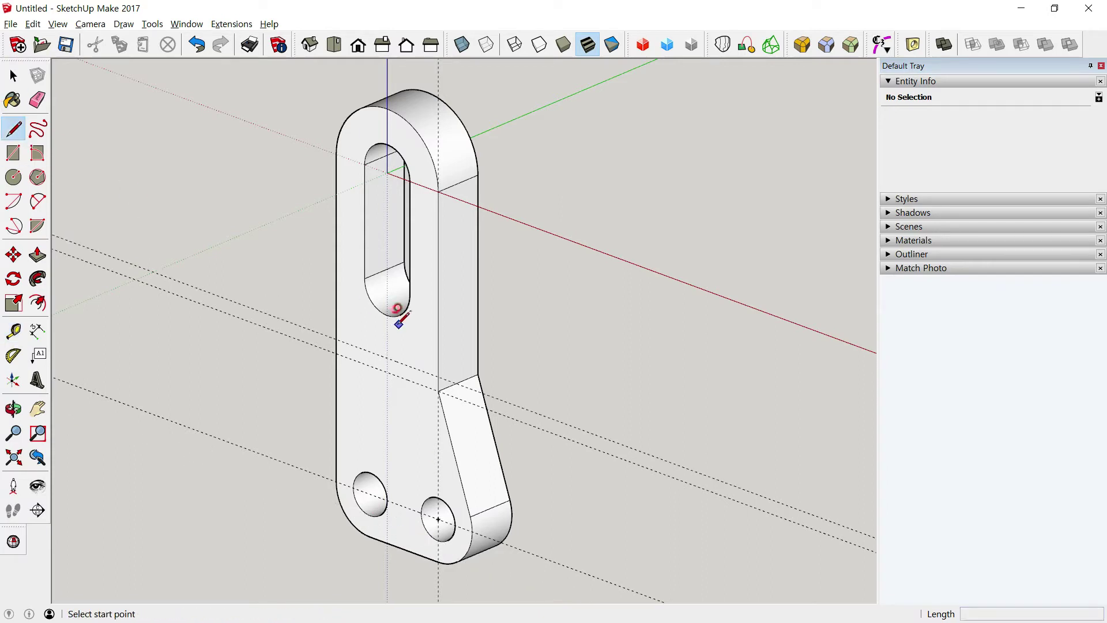
{"action": "left_click", "coordinate": [337, 339]}
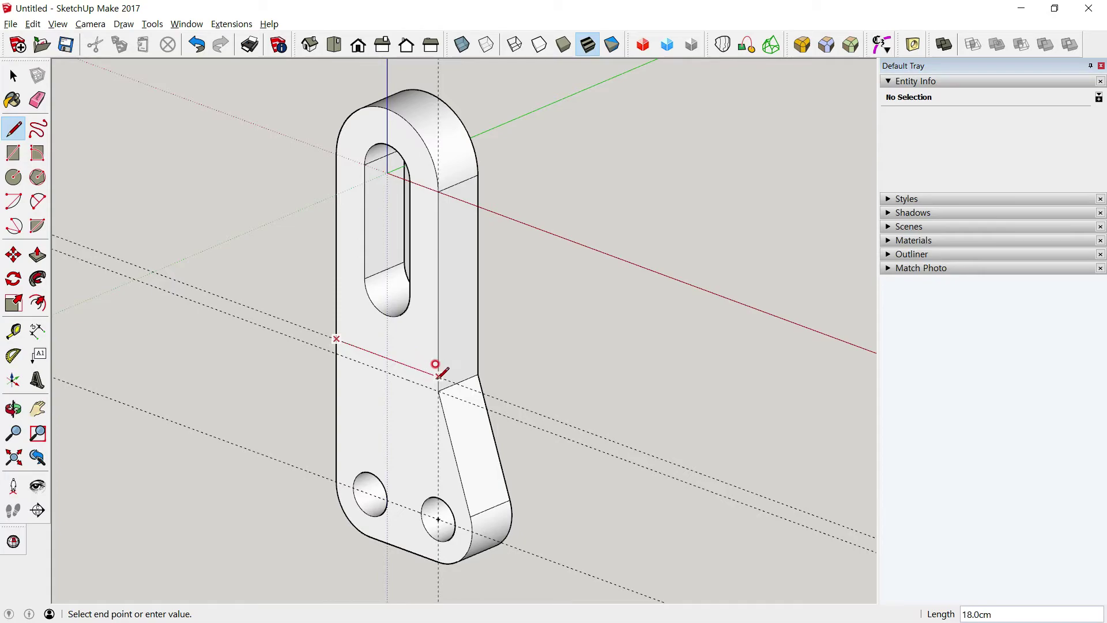
{"action": "key", "text": "Escape"}
{"action": "key", "text": "alt+Tab"}
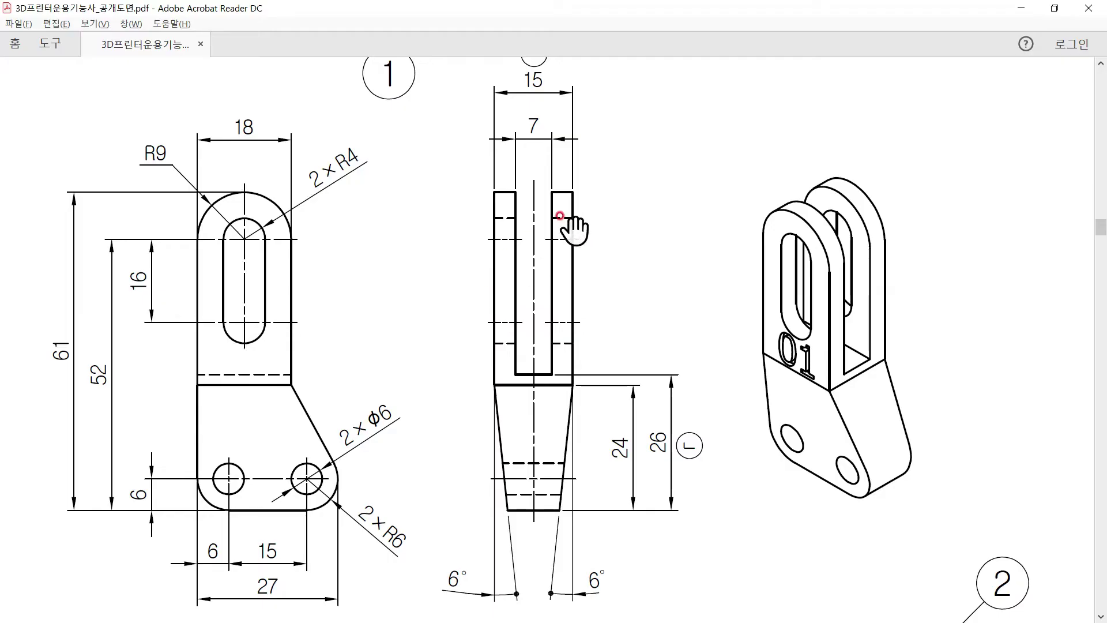
{"action": "key", "text": "alt+Tab"}
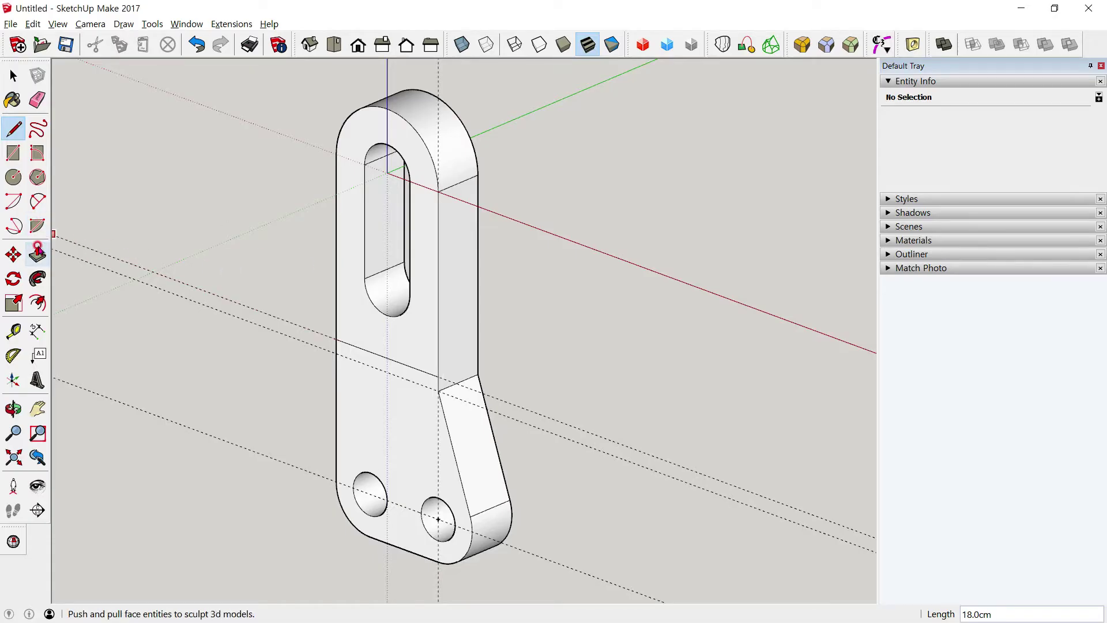
Step: Push the upper front face back 3.5 cm to form the step
{"action": "left_click", "coordinate": [37, 254]}
{"action": "left_click", "coordinate": [418, 340]}
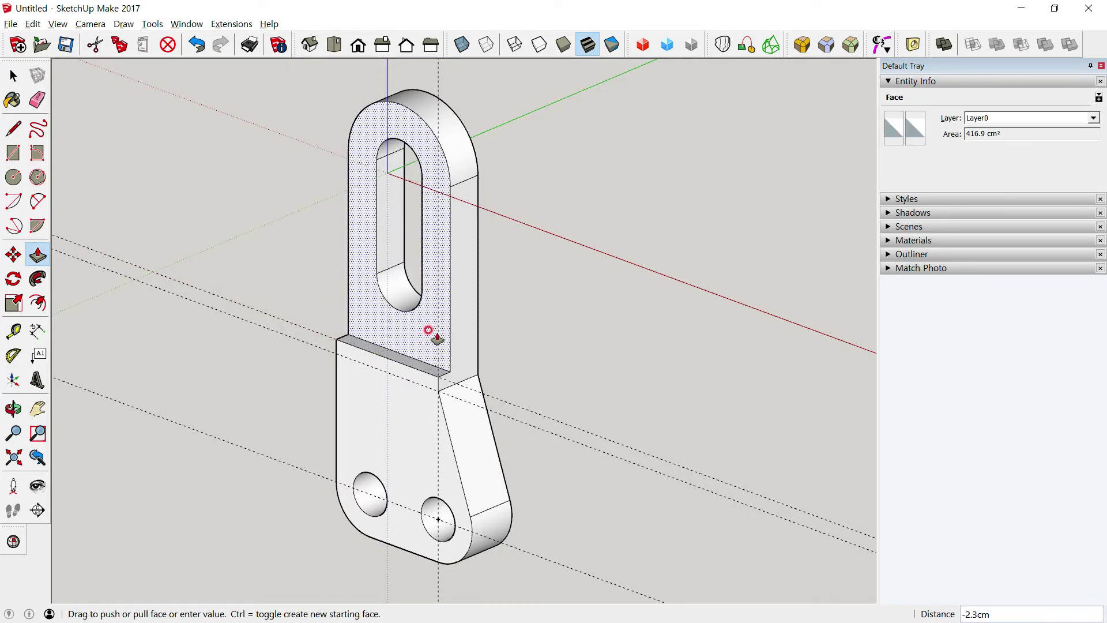
{"action": "type", "text": "5"}
{"action": "key", "text": "Return"}
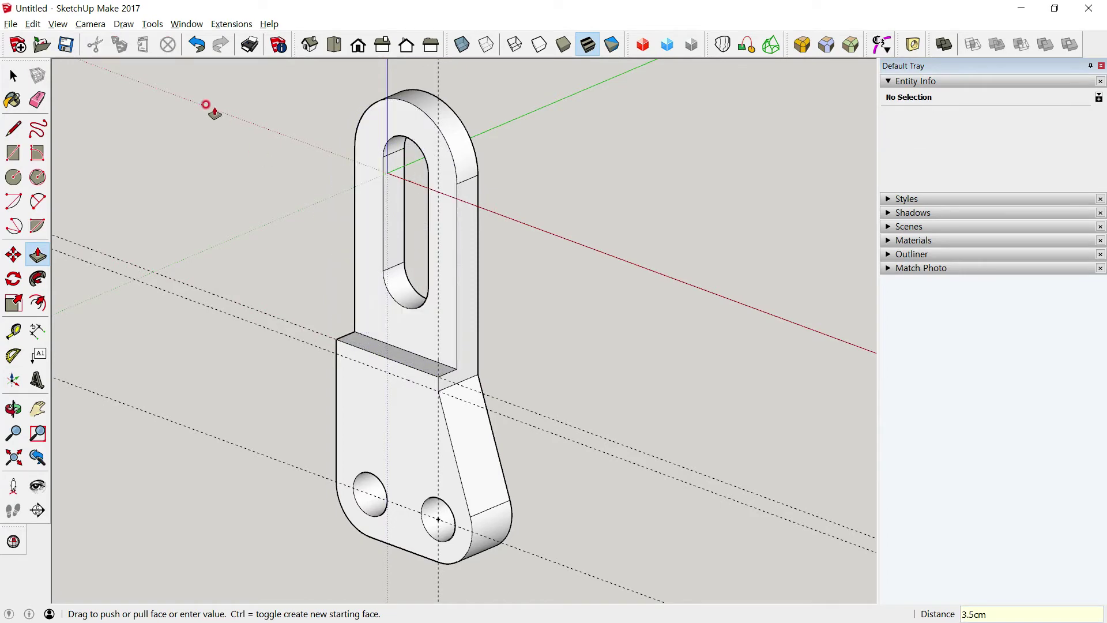
{"action": "key", "text": "space"}
{"action": "mouse_move", "coordinate": [296, 270]}
{"action": "middle_mouse_down"}
{"action": "mouse_move", "coordinate": [397, 339]}
{"action": "mouse_move", "coordinate": [365, 350]}
{"action": "mouse_move", "coordinate": [373, 371]}
{"action": "middle_mouse_up"}
Step: Group the entire stepped bracket into one solid group of 5334.9 cm³
{"action": "triple_click", "coordinate": [423, 309]}
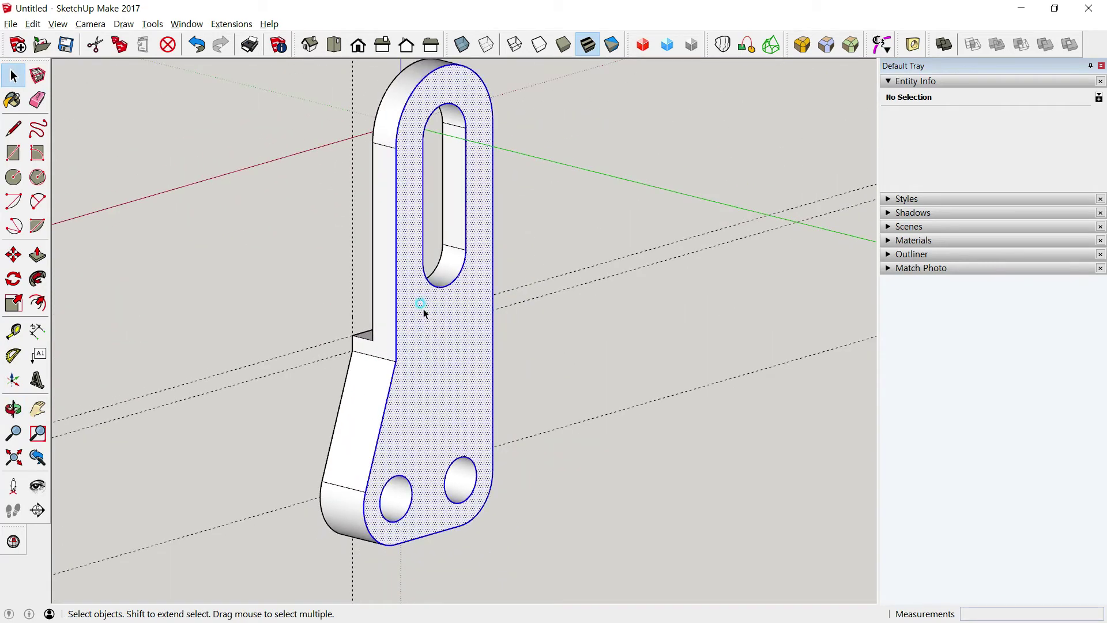
{"action": "right_click", "coordinate": [423, 309]}
{"action": "left_click", "coordinate": [464, 345]}
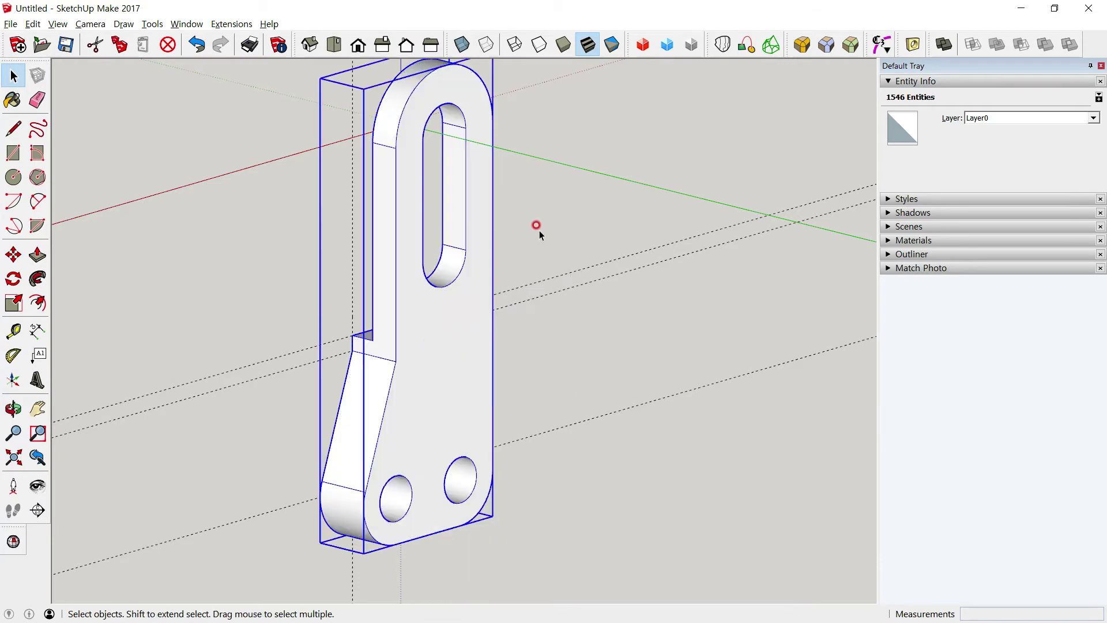
{"action": "middle_click_drag", "start_coordinate": [505, 227], "coordinate": [448, 315]}
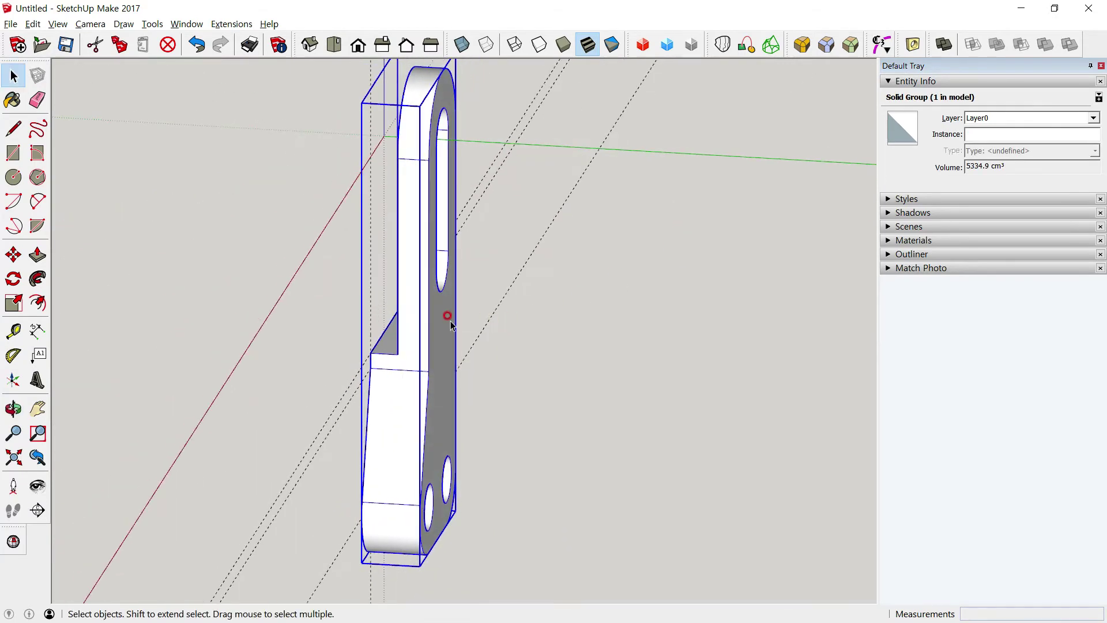
{"action": "middle_click_drag", "start_coordinate": [342, 310], "coordinate": [178, 312]}
Step: Place a Tape Measure guide measured from the bracket's bottom edge corner
{"action": "key", "text": "r"}
{"action": "key", "text": "l"}
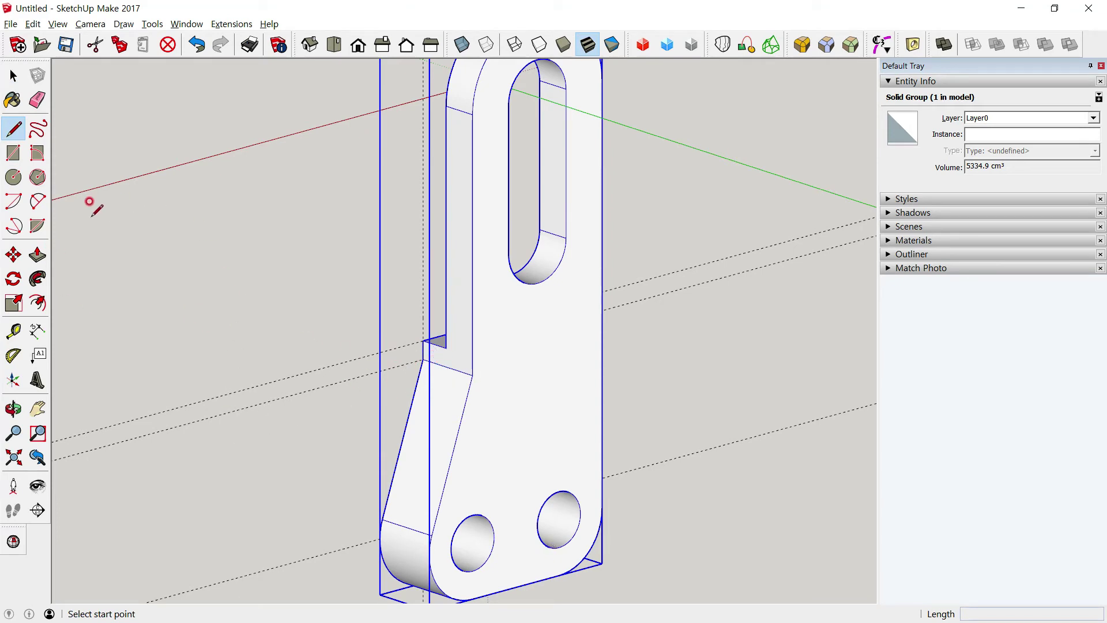
{"action": "left_click", "coordinate": [13, 330]}
{"action": "left_click", "coordinate": [537, 579]}
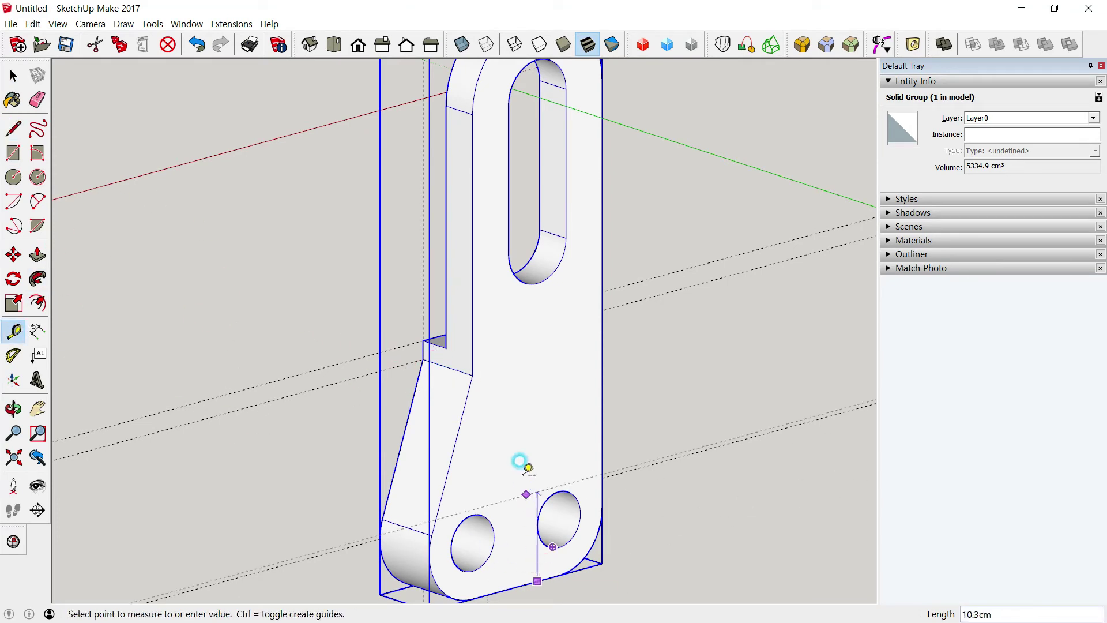
{"action": "left_click", "coordinate": [463, 361]}
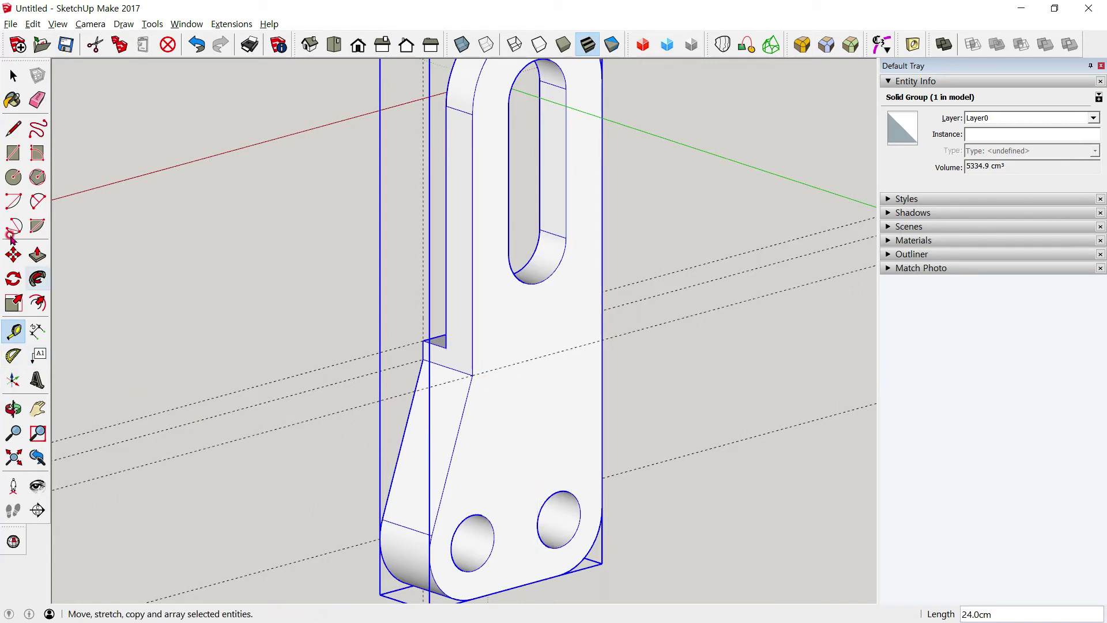
{"action": "left_click", "coordinate": [13, 153]}
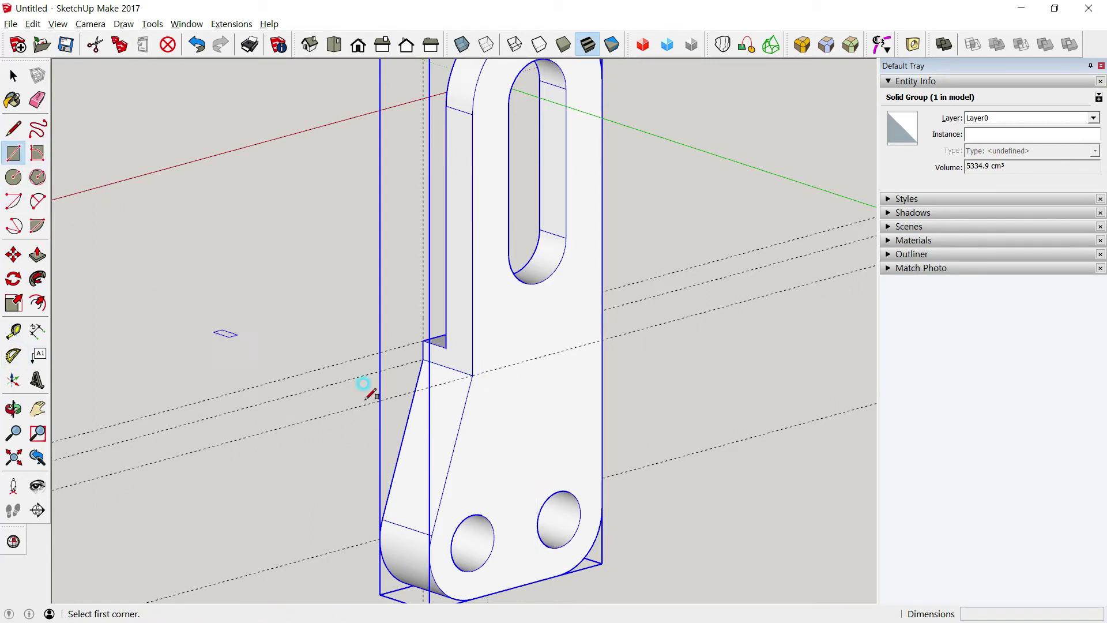
Step: Draw a large vertical rectangle from the guide point on the bracket edge to a corner below the part
{"action": "left_click", "coordinate": [602, 338]}
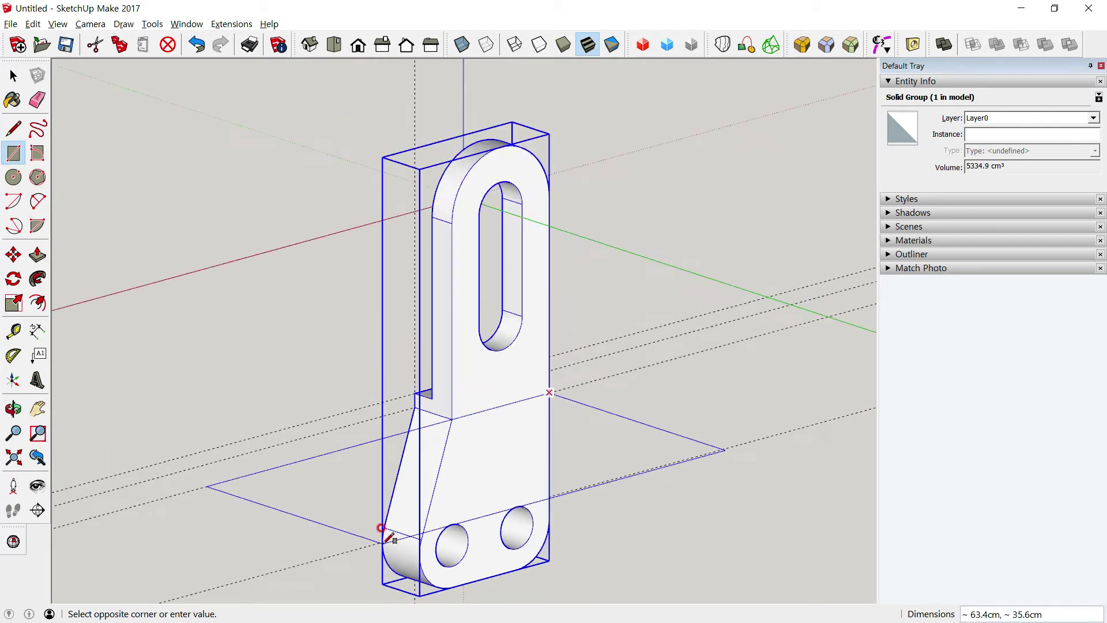
{"action": "scroll", "coordinate": [404, 519], "scroll_direction": "down", "scroll_amount": 3}
{"action": "middle_click_drag", "start_coordinate": [438, 508], "coordinate": [438, 335], "text": "shift"}
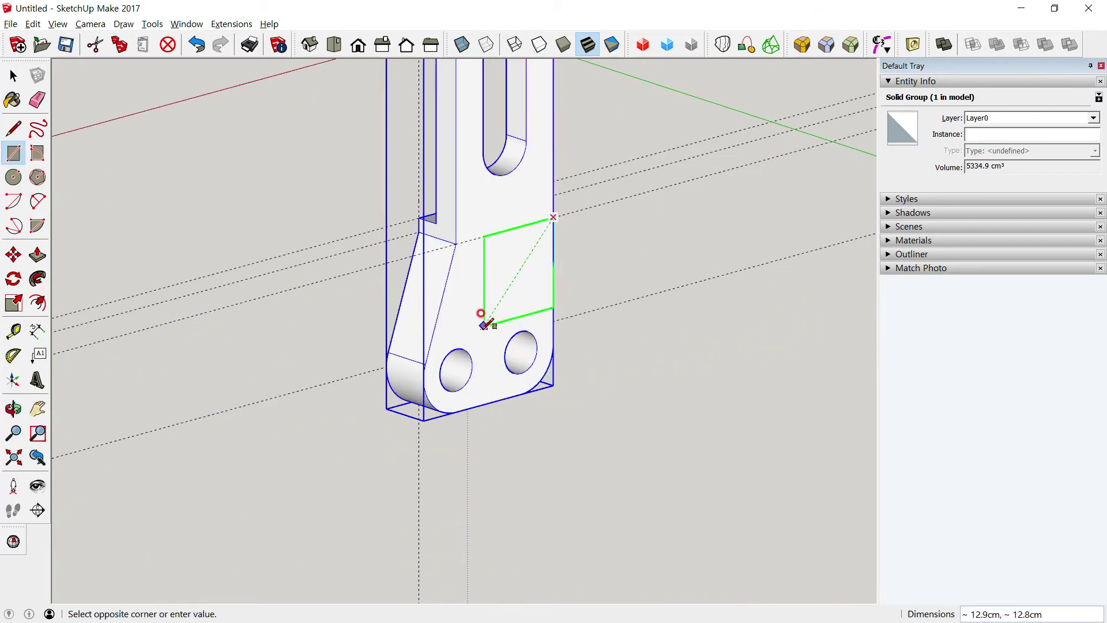
{"action": "left_click", "coordinate": [348, 573]}
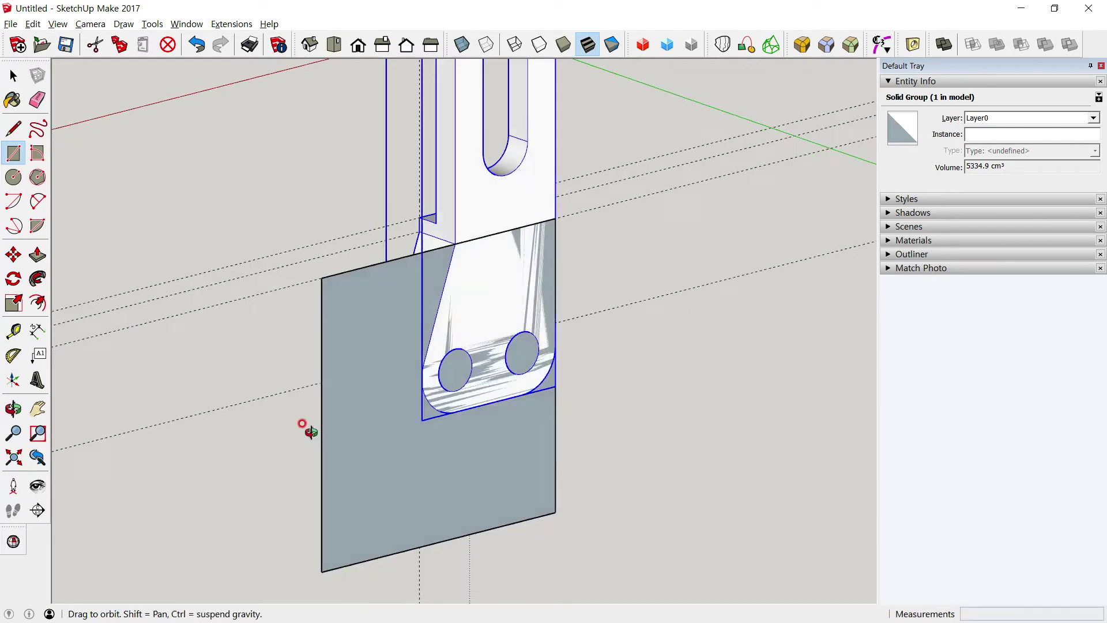
{"action": "middle_click_drag", "start_coordinate": [306, 425], "coordinate": [150, 432]}
{"action": "left_click", "coordinate": [13, 76]}
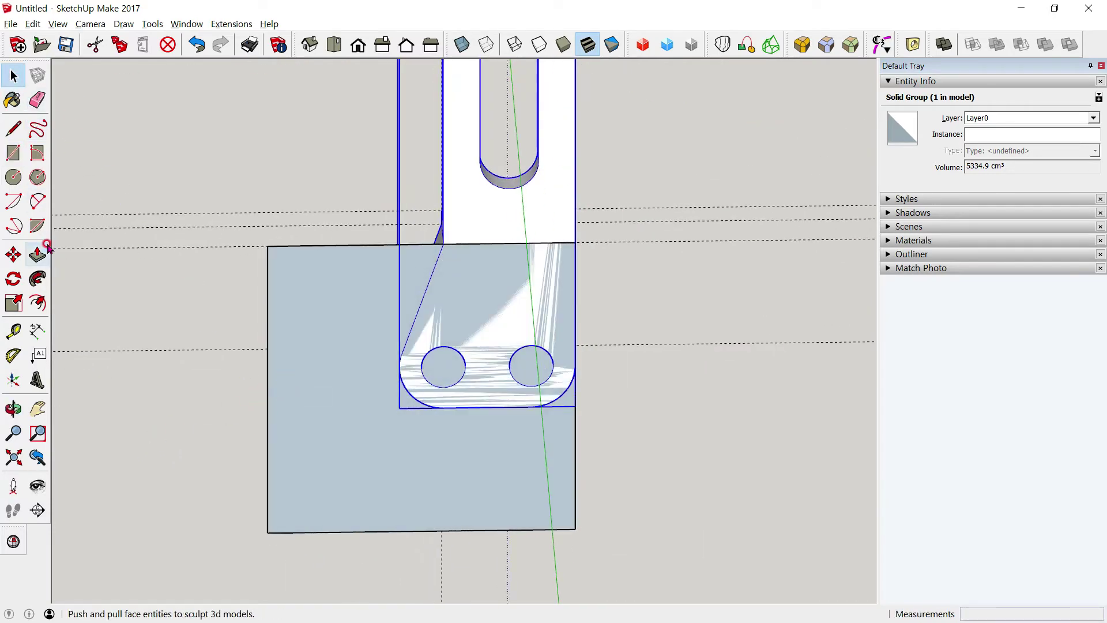
{"action": "mouse_move", "coordinate": [274, 267]}
{"action": "middle_mouse_down"}
{"action": "mouse_move", "coordinate": [461, 306]}
{"action": "mouse_move", "coordinate": [420, 462]}
{"action": "middle_mouse_up"}
Step: Scale the rectangle about 1.15 along red, growing it from 1764.8 to 2029.5 cm²
{"action": "left_click", "coordinate": [421, 461]}
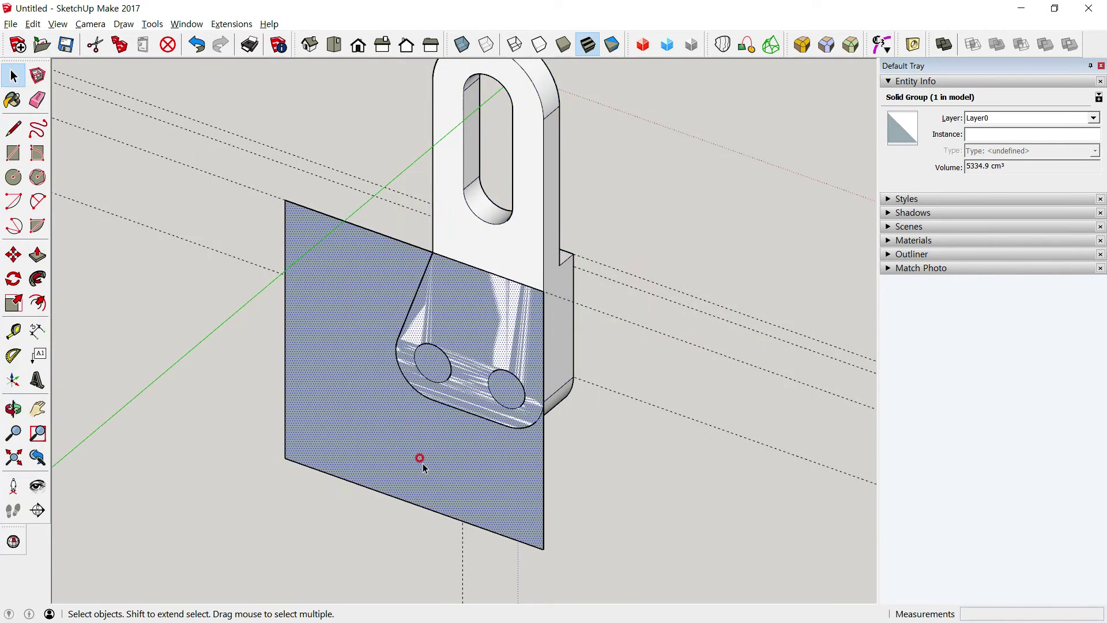
{"action": "key", "text": "s"}
{"action": "left_click_drag", "start_coordinate": [544, 419], "coordinate": [551, 437]}
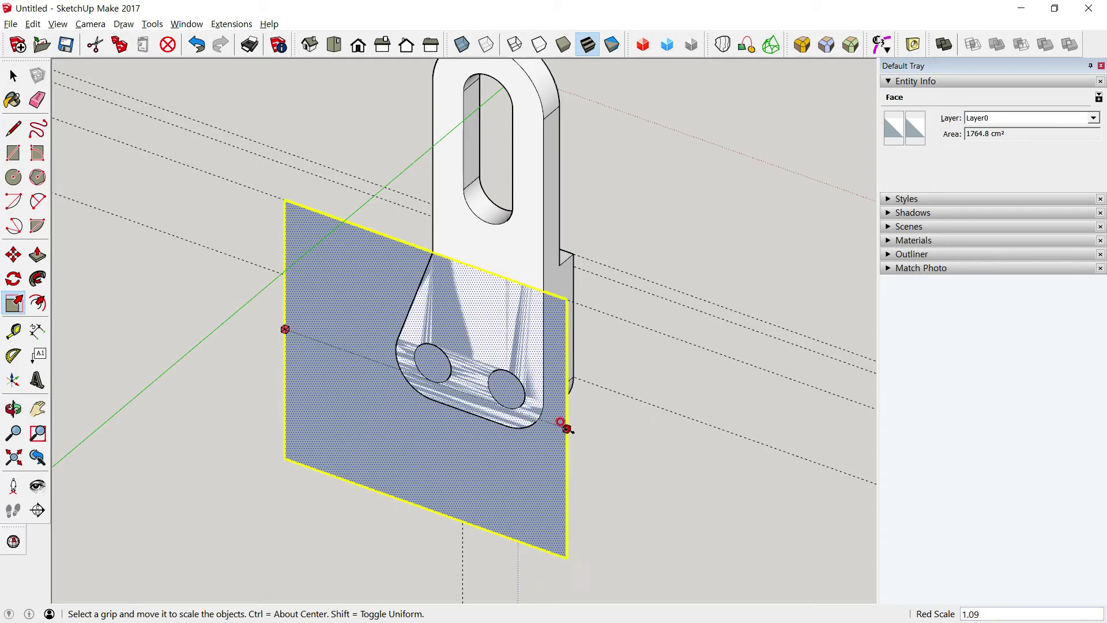
{"action": "key", "text": "space"}
{"action": "left_click", "coordinate": [109, 317]}
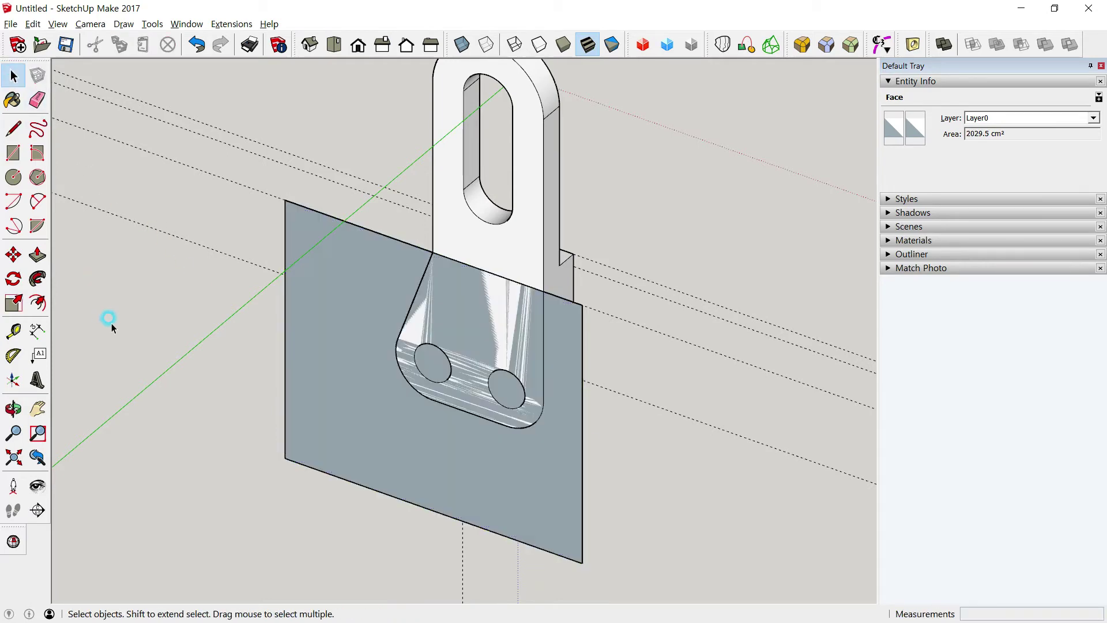
{"action": "mouse_move", "coordinate": [109, 317]}
{"action": "middle_mouse_down"}
{"action": "mouse_move", "coordinate": [653, 303]}
{"action": "mouse_move", "coordinate": [460, 329]}
{"action": "mouse_move", "coordinate": [485, 314]}
{"action": "mouse_move", "coordinate": [479, 336]}
{"action": "mouse_move", "coordinate": [529, 298]}
{"action": "middle_mouse_up"}
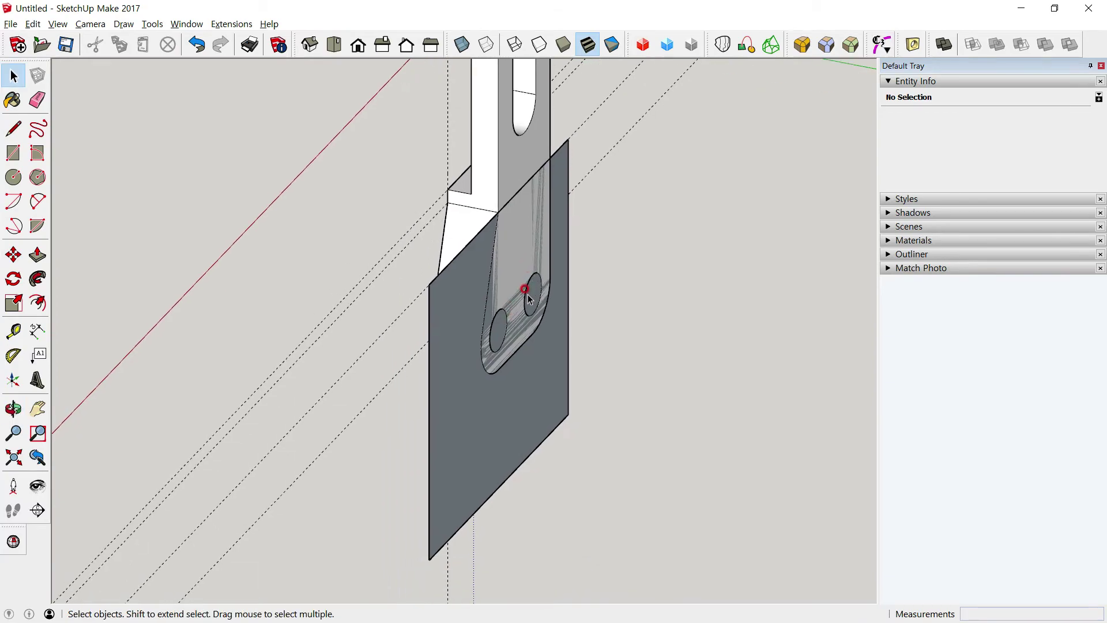
{"action": "key", "text": "alt+Tab"}
{"action": "key", "text": "alt+Tab"}
Step: Select the plane face and make a first rotation about its top corner
{"action": "left_click", "coordinate": [482, 399]}
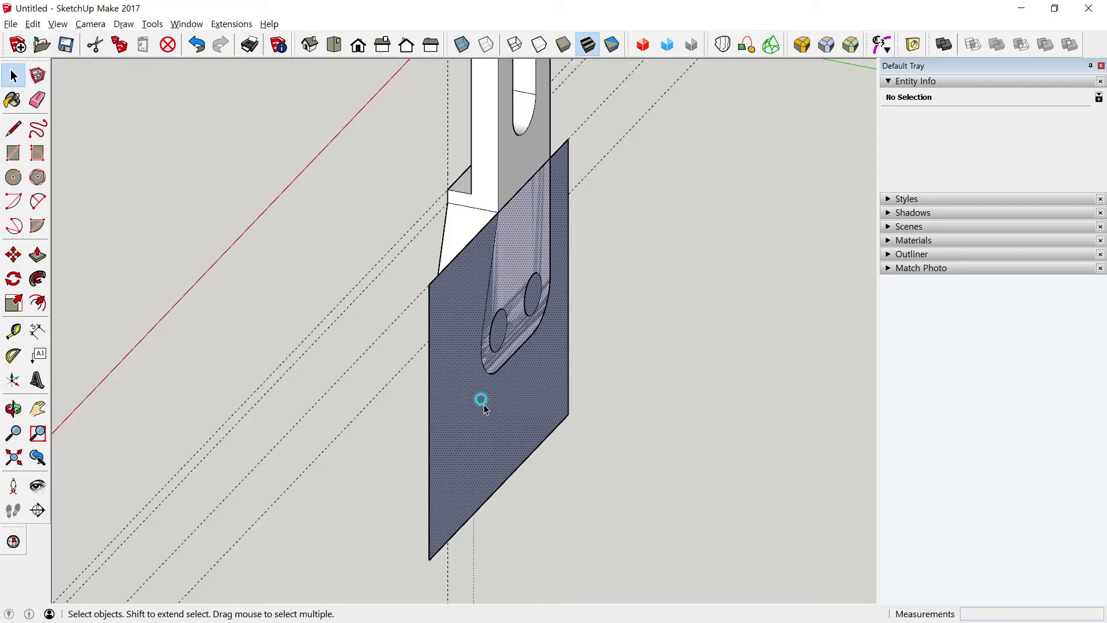
{"action": "left_click", "coordinate": [13, 280]}
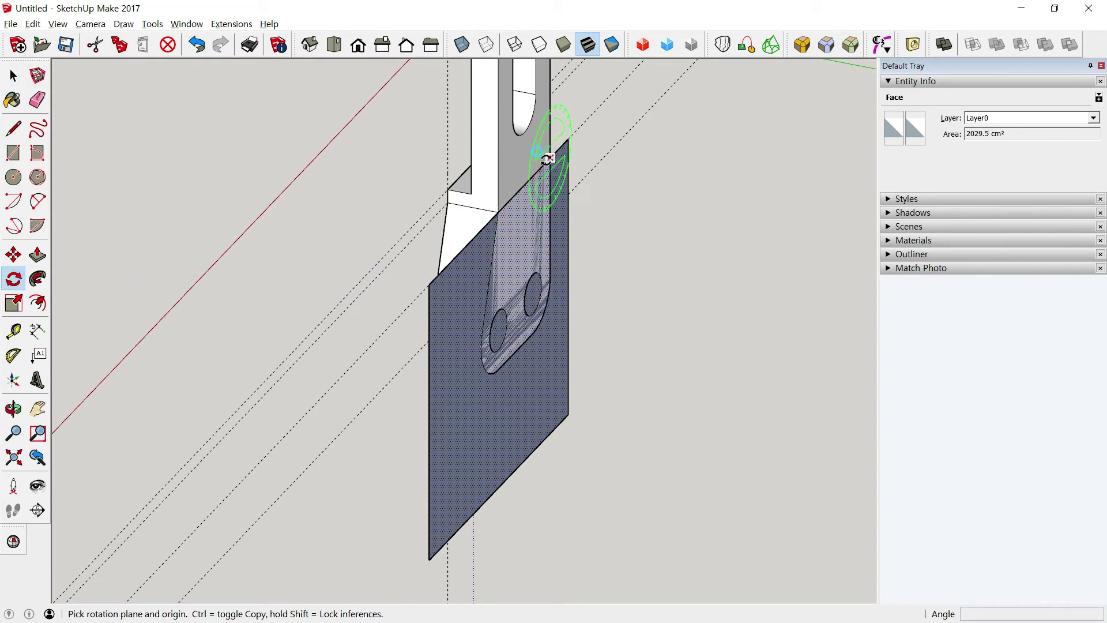
{"action": "left_click", "coordinate": [547, 159]}
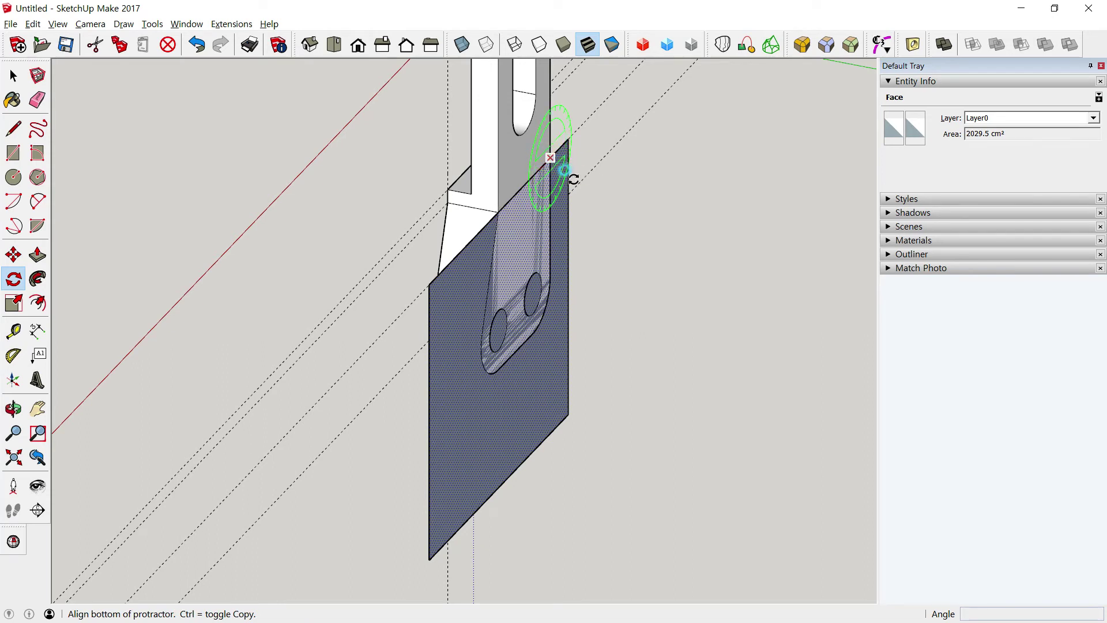
{"action": "left_click", "coordinate": [532, 175]}
{"action": "left_click", "coordinate": [509, 222]}
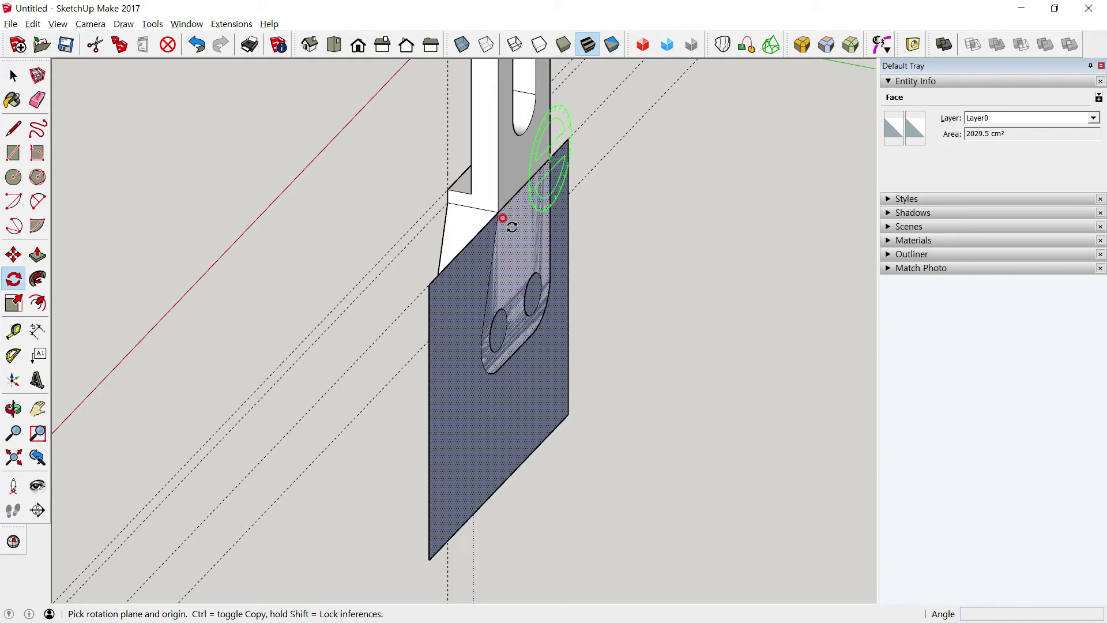
Step: Tilt the plane 6° about the bracket edge, then deselect and orbit to a frontal view
{"action": "left_click", "coordinate": [550, 159]}
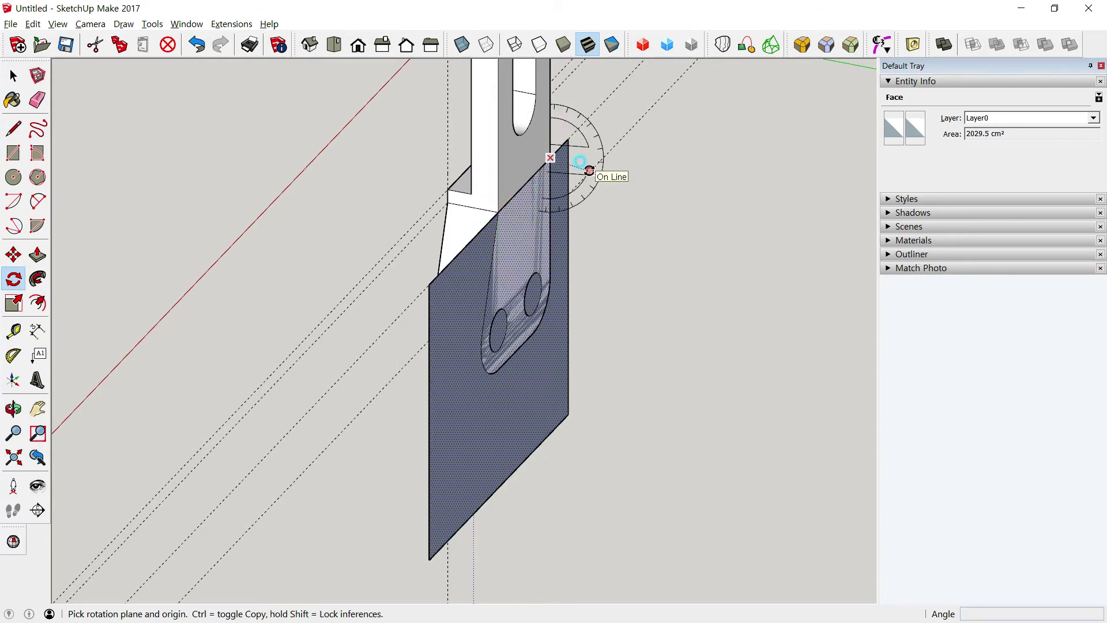
{"action": "left_click_drag", "start_coordinate": [592, 165], "coordinate": [590, 136]}
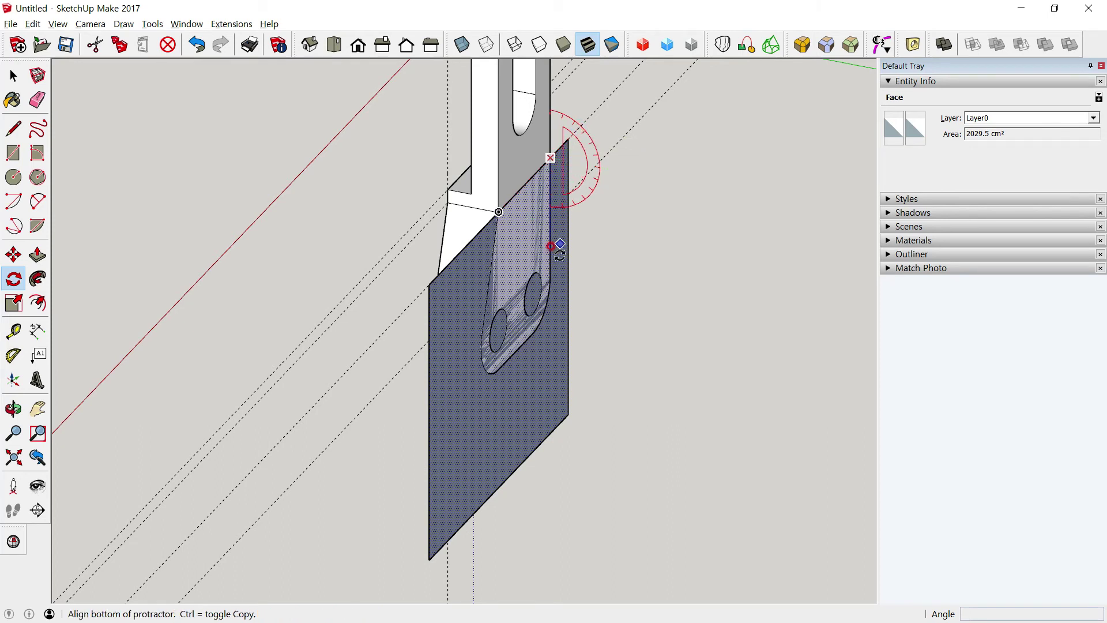
{"action": "left_click", "coordinate": [563, 342]}
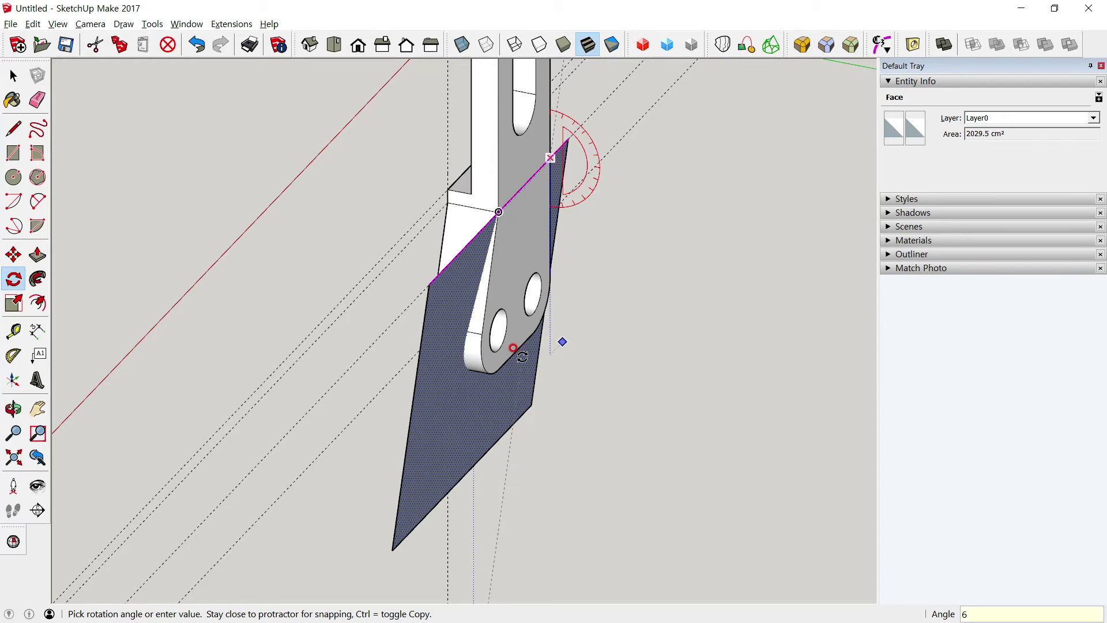
{"action": "left_click", "coordinate": [513, 348]}
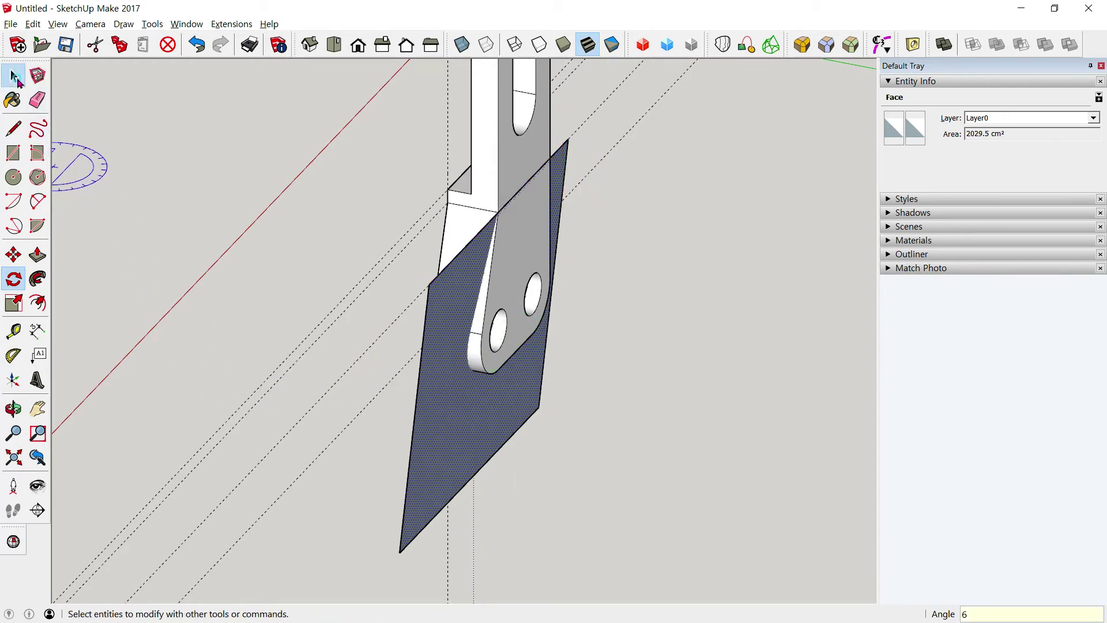
{"action": "left_click", "coordinate": [15, 77]}
{"action": "left_click", "coordinate": [566, 467]}
{"action": "mouse_move", "coordinate": [566, 467]}
{"action": "middle_mouse_down"}
{"action": "mouse_move", "coordinate": [373, 332]}
{"action": "mouse_move", "coordinate": [510, 227]}
{"action": "mouse_move", "coordinate": [534, 228]}
{"action": "mouse_move", "coordinate": [601, 166]}
{"action": "mouse_move", "coordinate": [460, 197]}
{"action": "mouse_move", "coordinate": [464, 269]}
{"action": "middle_mouse_up"}
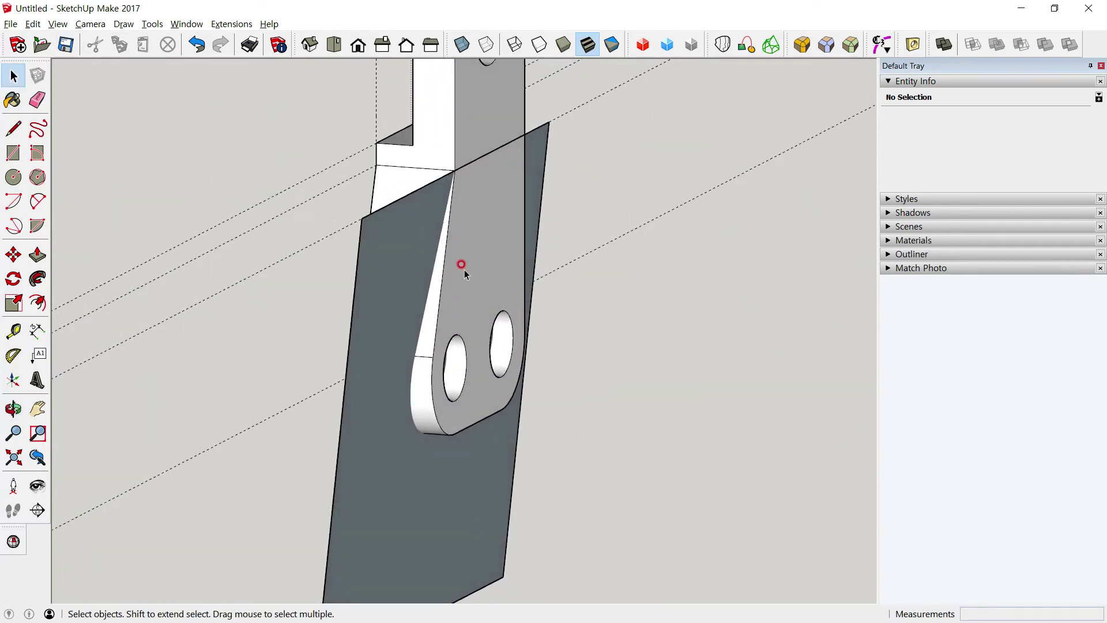
Step: Intersect the tilted plane with the bracket using Intersect Faces
{"action": "left_click", "coordinate": [396, 297]}
{"action": "left_click", "coordinate": [477, 282], "text": "shift"}
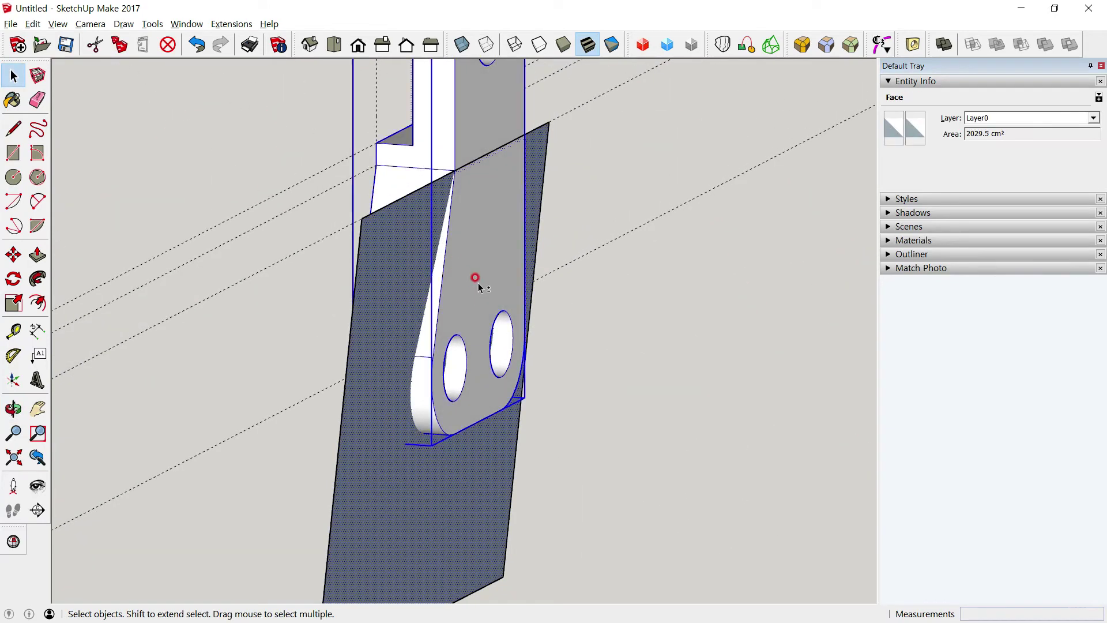
{"action": "right_click", "coordinate": [481, 260]}
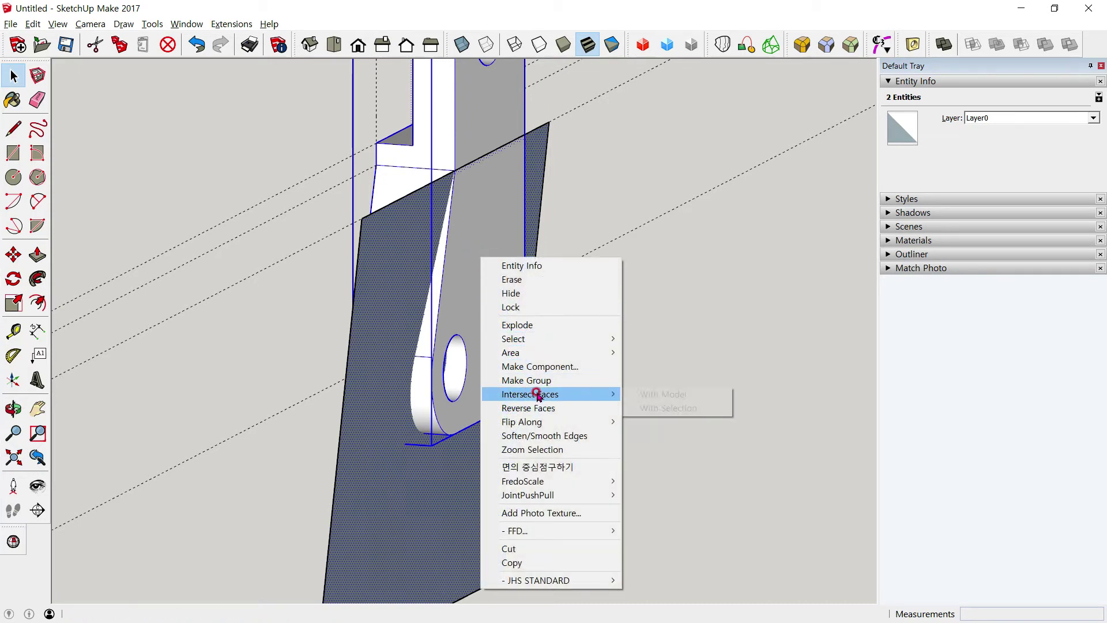
{"action": "mouse_move", "coordinate": [531, 393]}
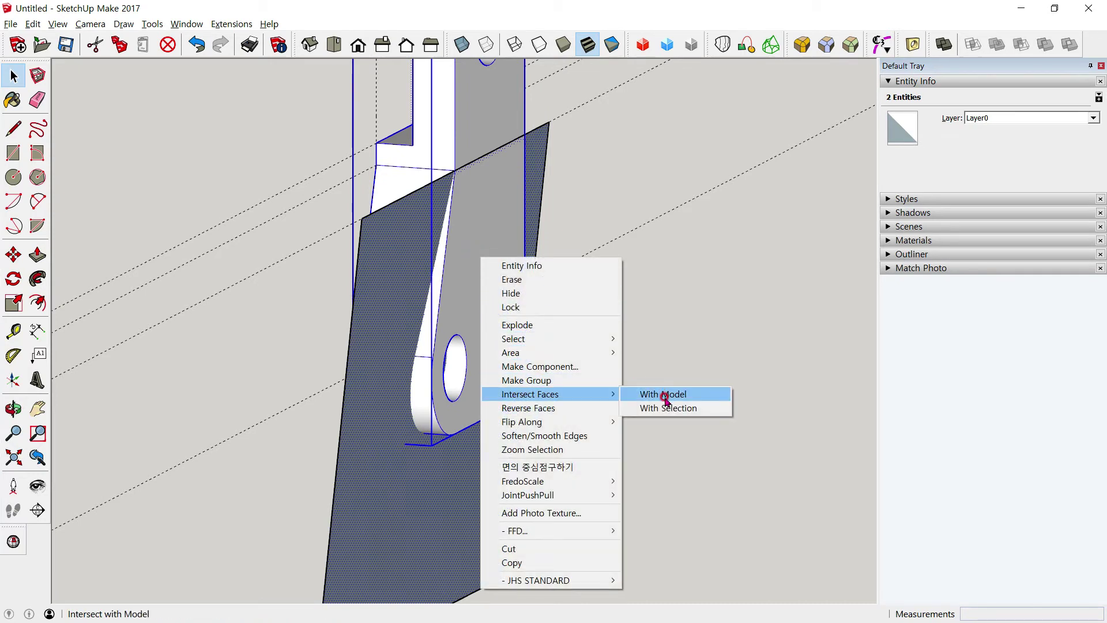
{"action": "left_click", "coordinate": [666, 408]}
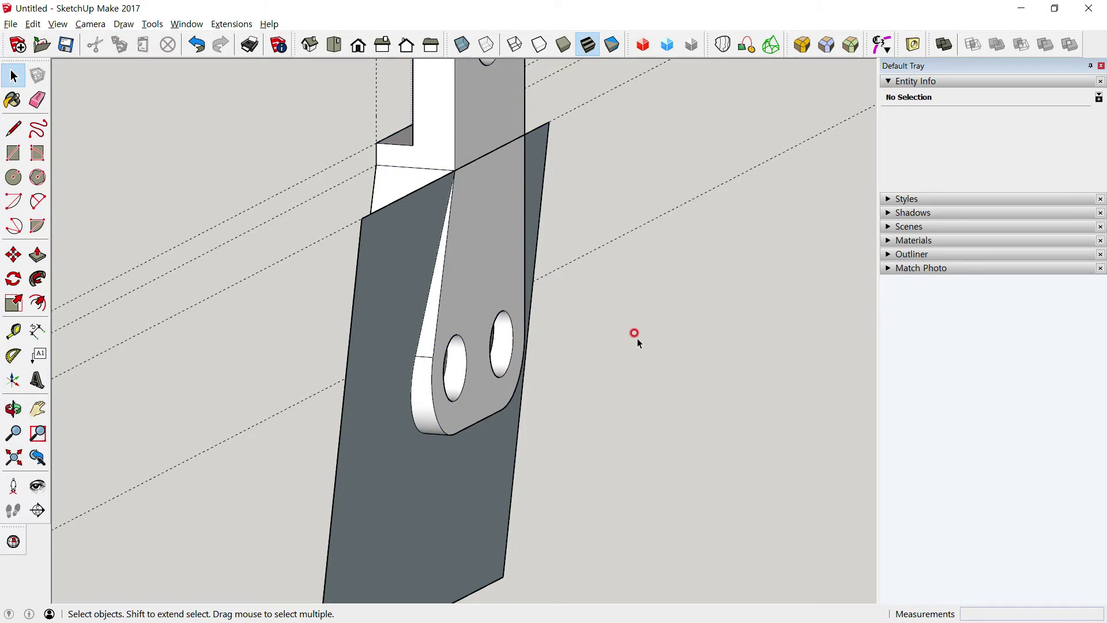
Step: Explode the bracket group, switch to the Right view, and select the wedge beyond the plane
{"action": "right_click", "coordinate": [493, 223]}
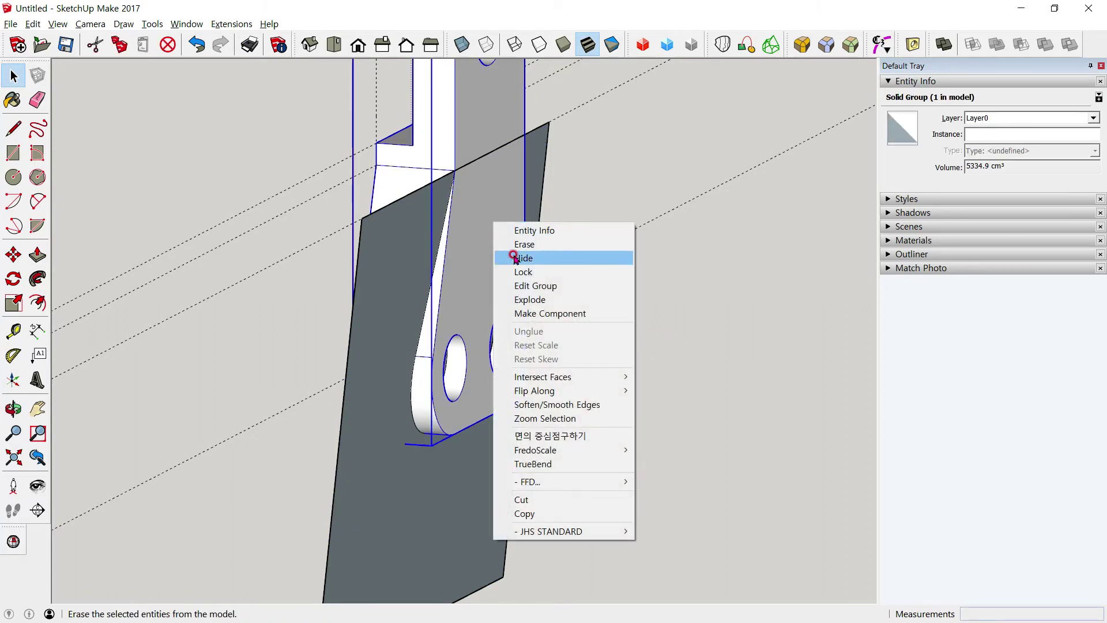
{"action": "left_click", "coordinate": [534, 299]}
{"action": "left_click", "coordinate": [588, 271]}
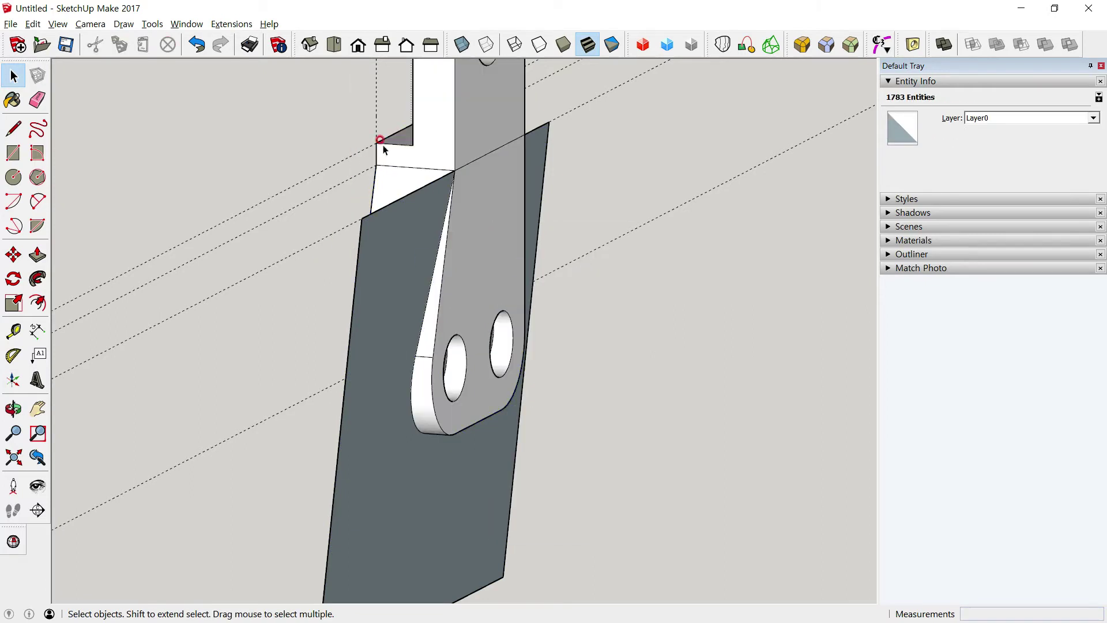
{"action": "left_click", "coordinate": [382, 44]}
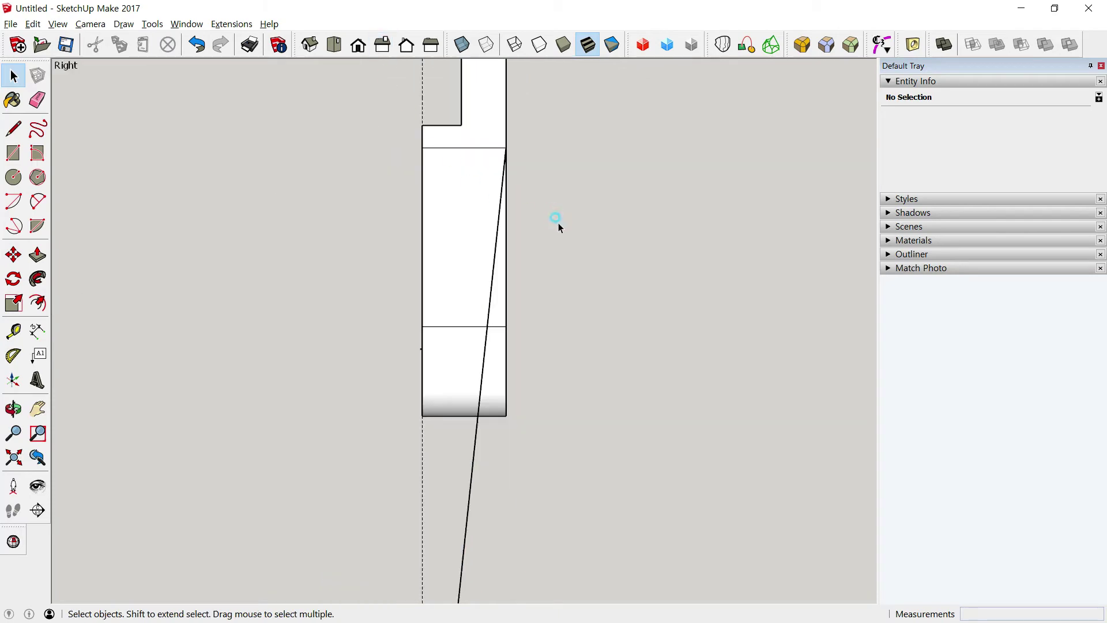
{"action": "left_click_drag", "start_coordinate": [500, 433], "coordinate": [501, 431]}
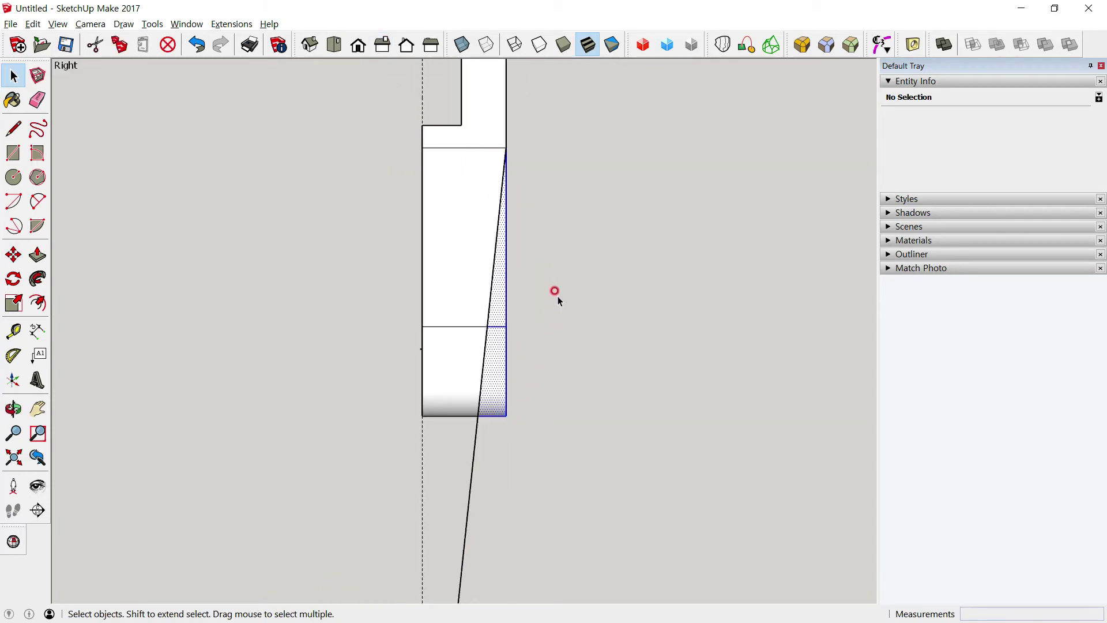
{"action": "mouse_move", "coordinate": [557, 293]}
{"action": "middle_mouse_down"}
{"action": "mouse_move", "coordinate": [321, 315]}
{"action": "mouse_move", "coordinate": [371, 351]}
{"action": "mouse_move", "coordinate": [304, 343]}
{"action": "mouse_move", "coordinate": [410, 395]}
{"action": "mouse_move", "coordinate": [773, 425]}
{"action": "mouse_move", "coordinate": [872, 349]}
{"action": "mouse_move", "coordinate": [746, 339]}
{"action": "mouse_move", "coordinate": [149, 464]}
{"action": "mouse_move", "coordinate": [214, 411]}
{"action": "middle_mouse_up"}
Step: Delete the filled discs in the left and right circles on the slanted cut face
{"action": "scroll", "coordinate": [567, 383], "scroll_direction": "up", "scroll_amount": 3}
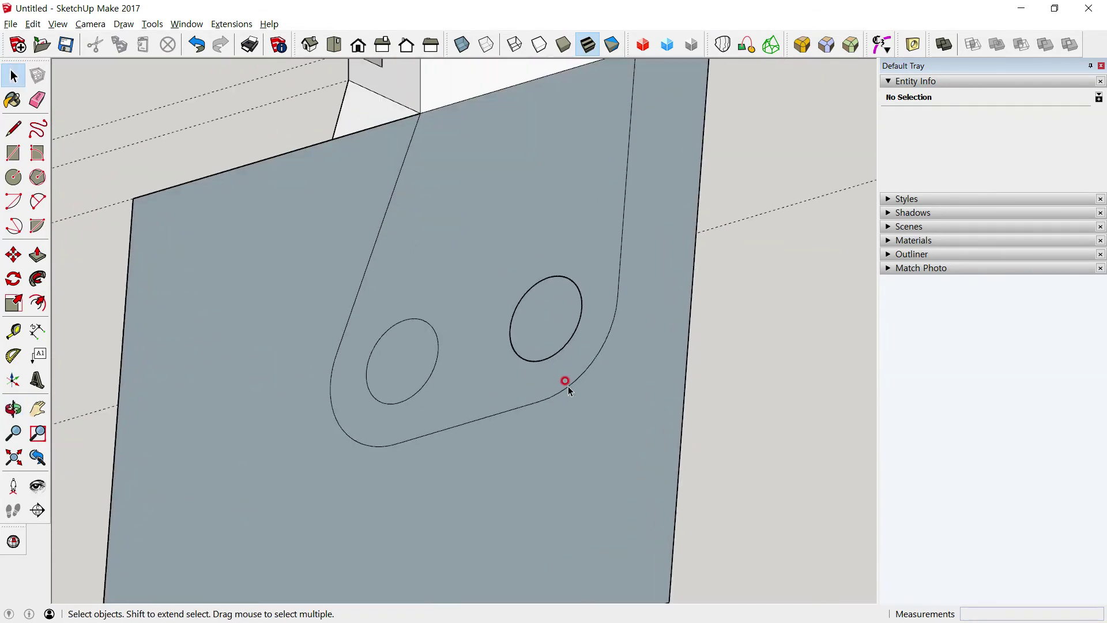
{"action": "scroll", "coordinate": [563, 331], "scroll_direction": "up", "scroll_amount": 2}
{"action": "scroll", "coordinate": [521, 329], "scroll_direction": "up", "scroll_amount": 2}
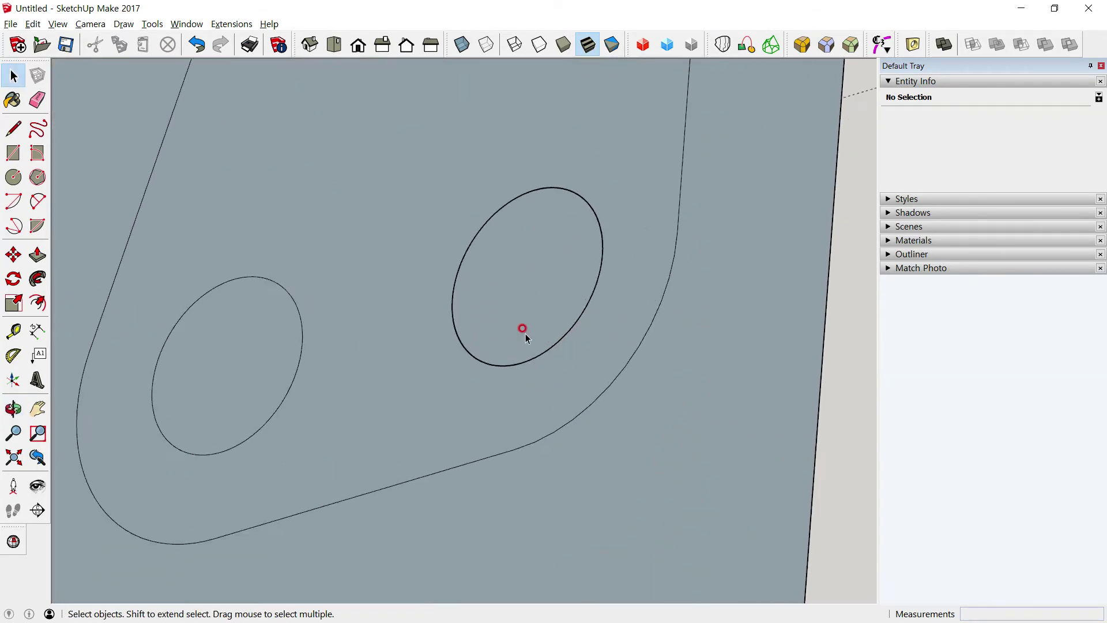
{"action": "left_click", "coordinate": [13, 128]}
{"action": "left_click", "coordinate": [504, 205]}
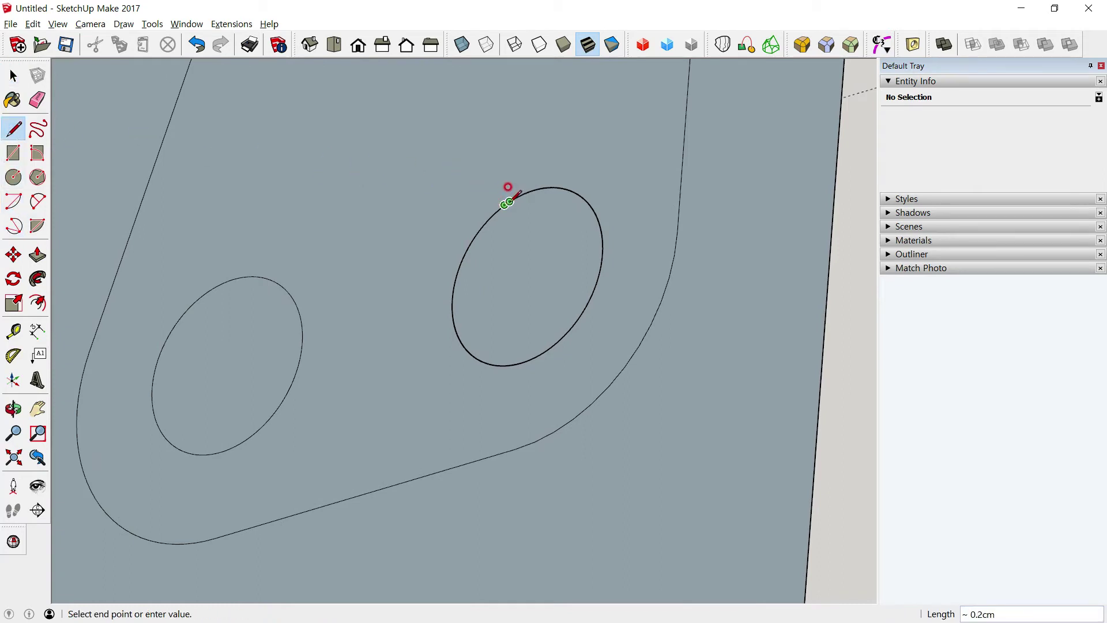
{"action": "key", "text": "Escape"}
{"action": "scroll", "coordinate": [304, 296], "scroll_direction": "down", "scroll_amount": 2}
{"action": "scroll", "coordinate": [106, 163], "scroll_direction": "down", "scroll_amount": 1}
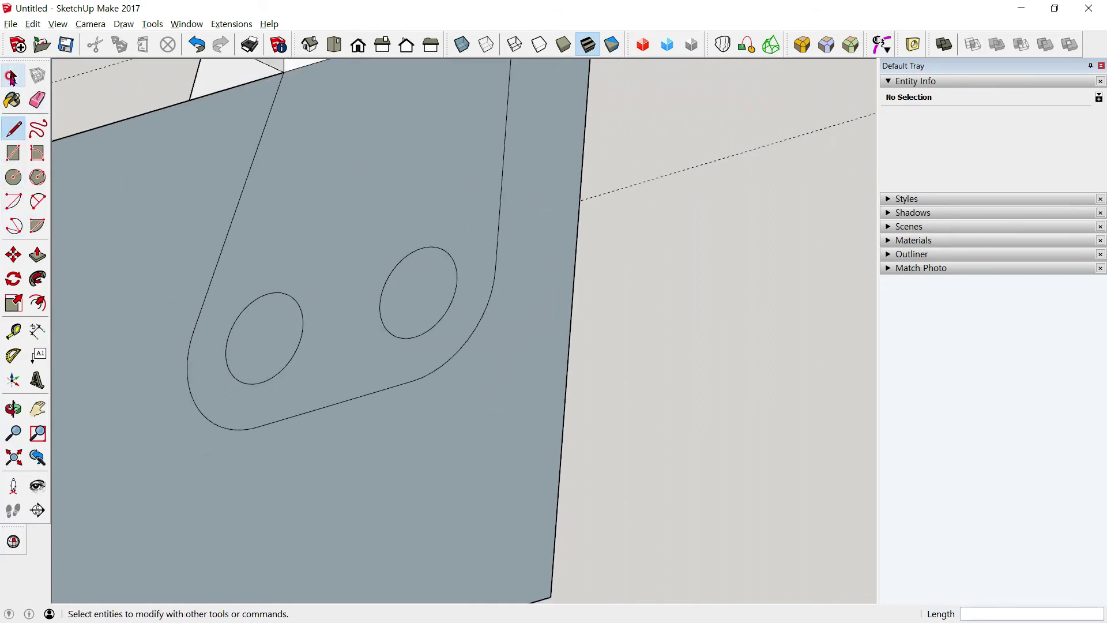
{"action": "left_click", "coordinate": [12, 76]}
{"action": "left_click", "coordinate": [269, 343]}
{"action": "key", "text": "Delete"}
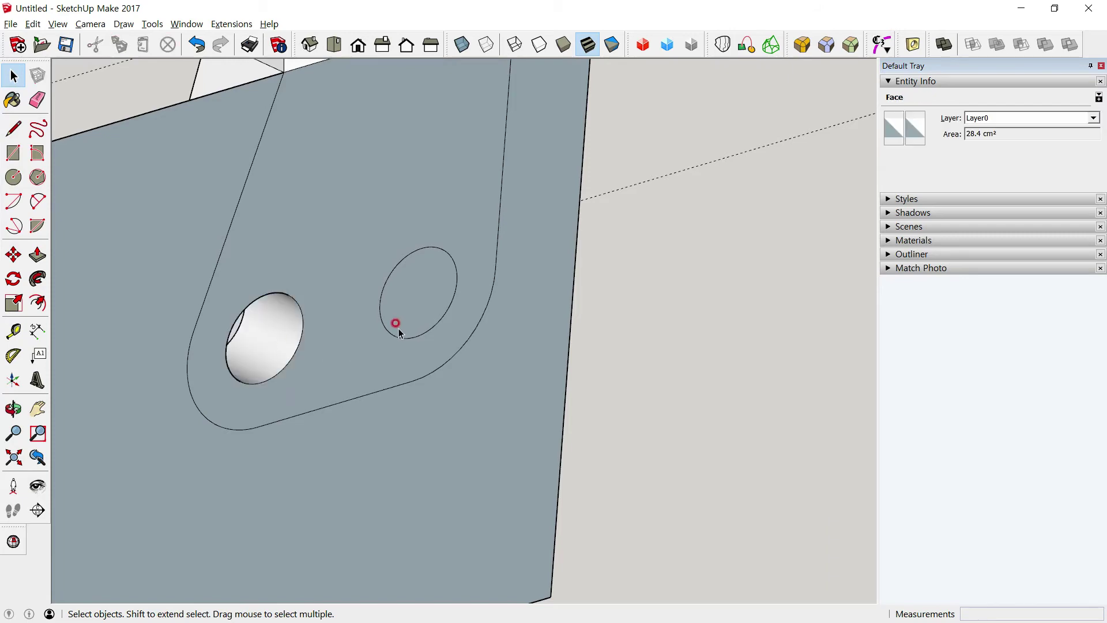
{"action": "left_click", "coordinate": [410, 322]}
{"action": "key", "text": "Delete"}
{"action": "scroll", "coordinate": [420, 388], "scroll_direction": "down", "scroll_amount": 2}
{"action": "scroll", "coordinate": [420, 388], "scroll_direction": "down", "scroll_amount": 1}
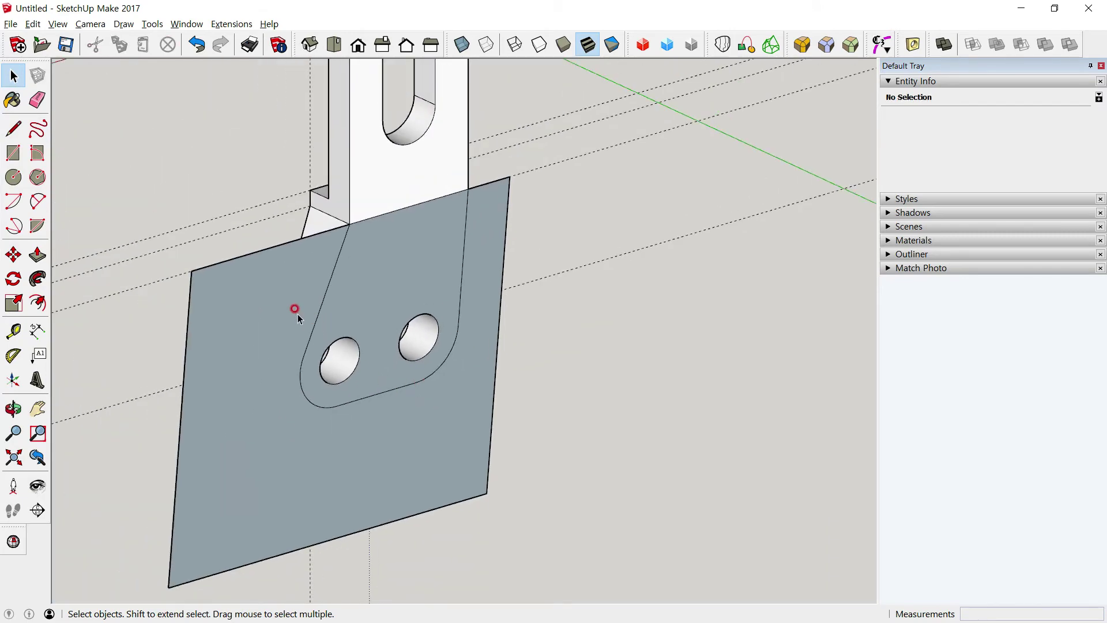
Step: Delete the leftover cutting plane face, its edges and the last stray edge
{"action": "left_click_drag", "start_coordinate": [502, 212], "coordinate": [507, 219]}
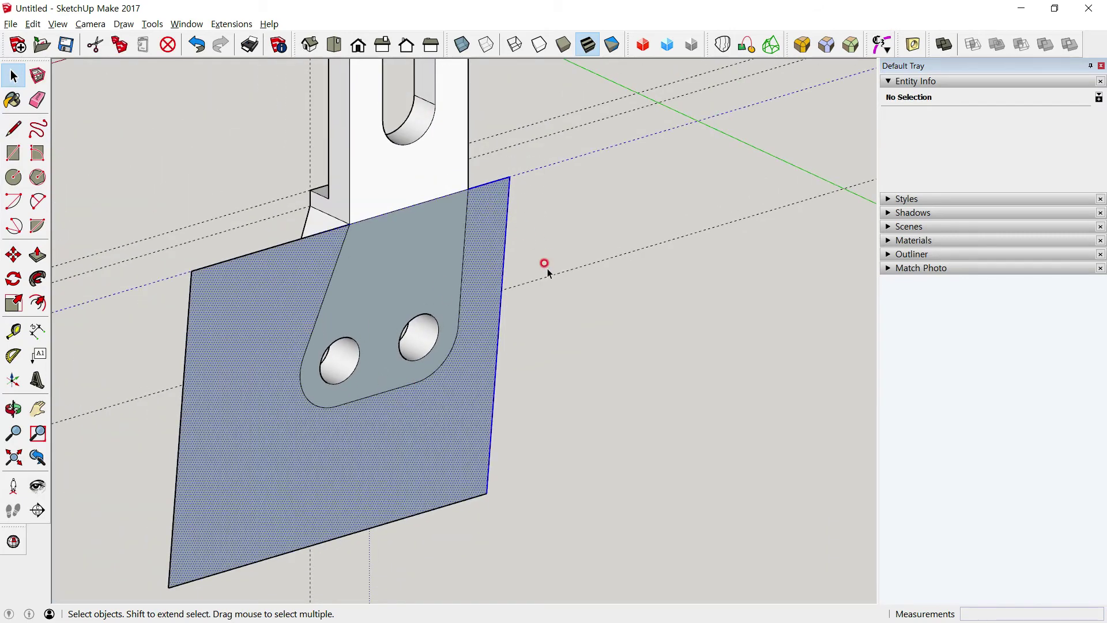
{"action": "key", "text": "Delete"}
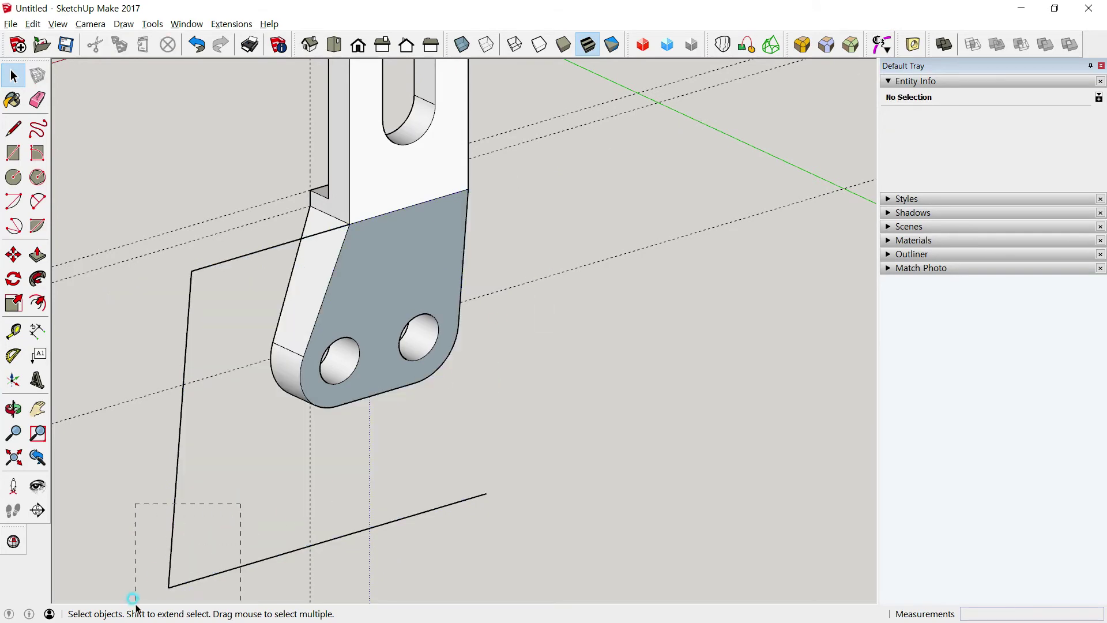
{"action": "left_click_drag", "start_coordinate": [241, 504], "coordinate": [133, 599]}
{"action": "key", "text": "Delete"}
{"action": "mouse_move", "coordinate": [197, 495]}
{"action": "middle_mouse_down"}
{"action": "mouse_move", "coordinate": [396, 334]}
{"action": "mouse_move", "coordinate": [144, 408]}
{"action": "mouse_move", "coordinate": [252, 244]}
{"action": "middle_mouse_up"}
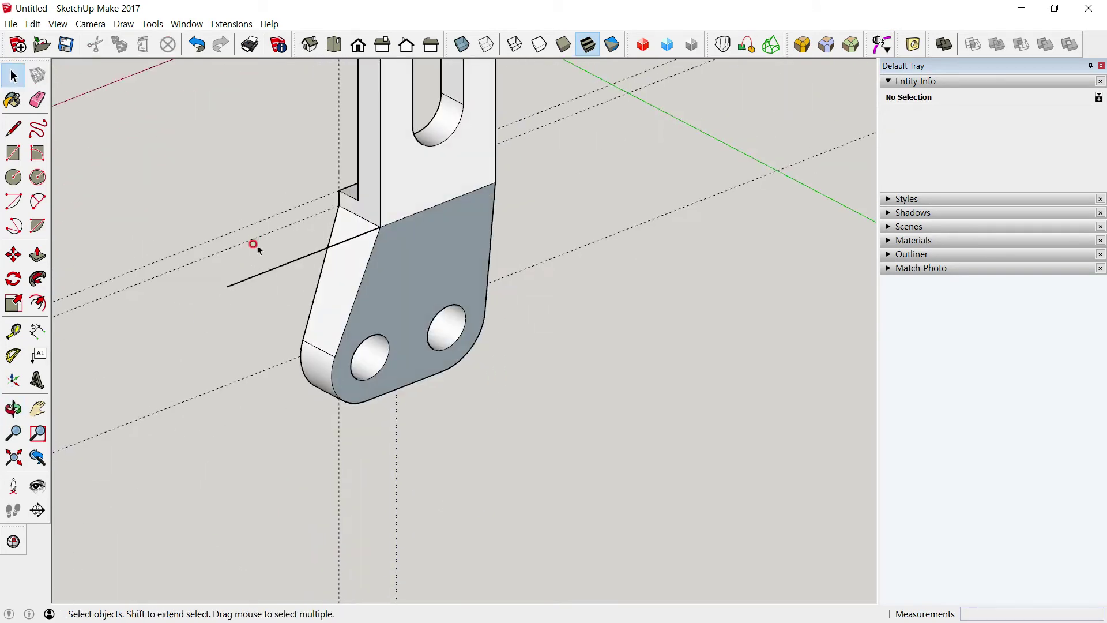
{"action": "left_click_drag", "start_coordinate": [226, 312], "coordinate": [226, 312]}
{"action": "key", "text": "Delete"}
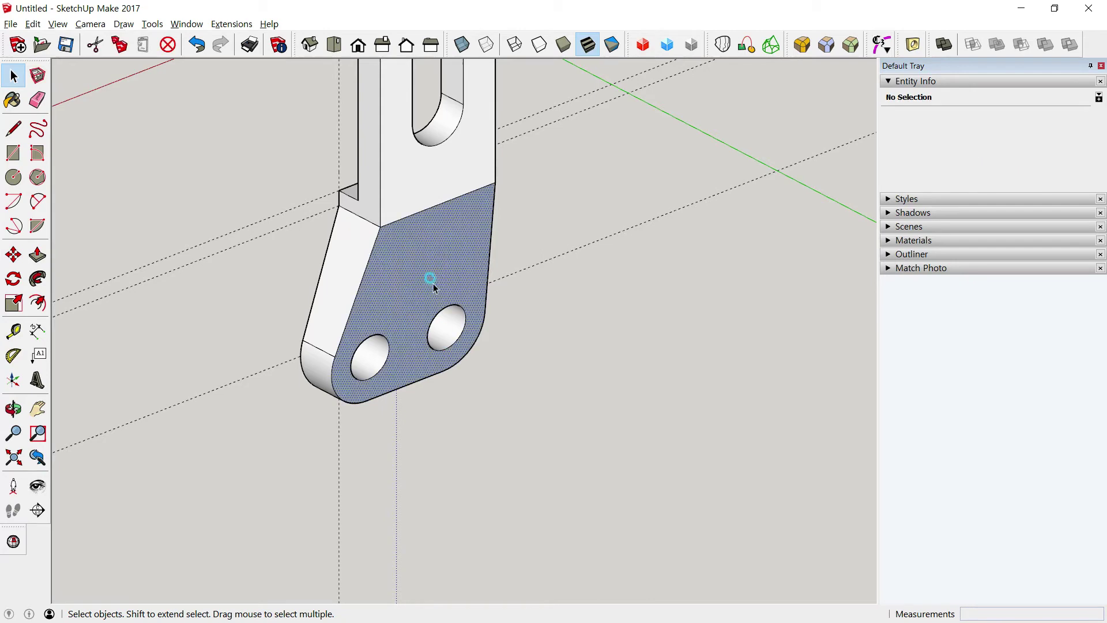
Step: Reverse the slanted cut face so its front points outward
{"action": "left_click", "coordinate": [433, 287]}
{"action": "right_click", "coordinate": [430, 282]}
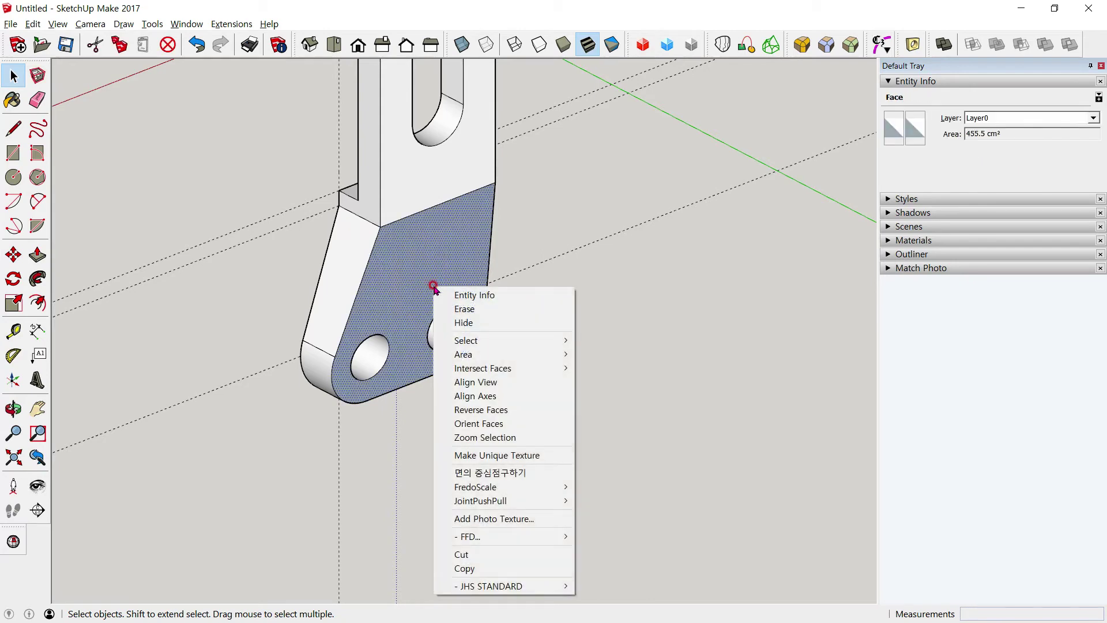
{"action": "left_click", "coordinate": [466, 409]}
{"action": "left_click", "coordinate": [464, 448]}
{"action": "mouse_move", "coordinate": [467, 452]}
{"action": "middle_mouse_down"}
{"action": "mouse_move", "coordinate": [349, 388]}
{"action": "mouse_move", "coordinate": [457, 292]}
{"action": "mouse_move", "coordinate": [230, 275]}
{"action": "mouse_move", "coordinate": [352, 289]}
{"action": "mouse_move", "coordinate": [529, 394]}
{"action": "middle_mouse_up"}
Step: Regroup the whole trimmed bracket as a 4782.7 cm³ solid group
{"action": "mouse_move", "coordinate": [477, 330]}
{"action": "middle_mouse_down"}
{"action": "mouse_move", "coordinate": [482, 316]}
{"action": "mouse_move", "coordinate": [494, 375]}
{"action": "mouse_move", "coordinate": [494, 250]}
{"action": "middle_mouse_up"}
{"action": "left_click", "coordinate": [486, 254]}
{"action": "triple_click", "coordinate": [484, 248]}
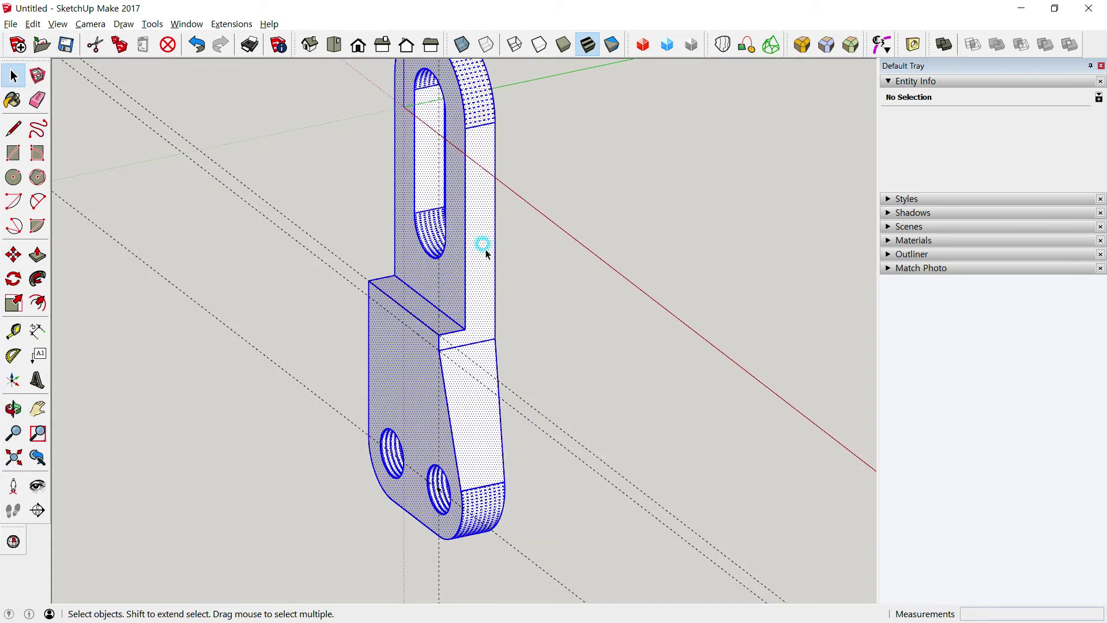
{"action": "right_click", "coordinate": [486, 237]}
{"action": "left_click", "coordinate": [531, 345]}
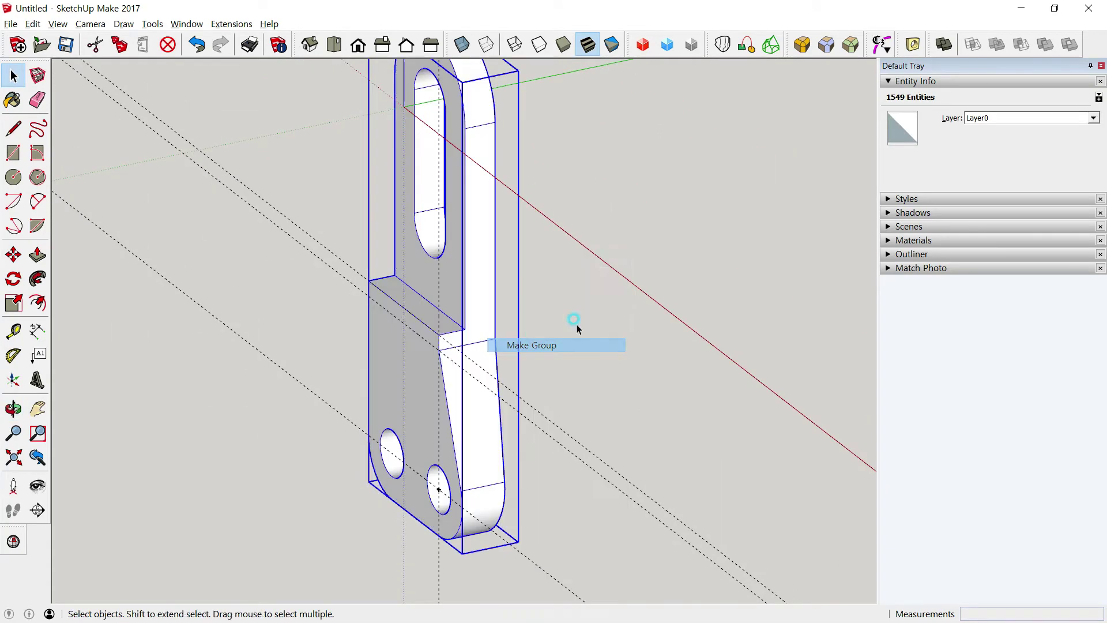
Step: In Right view, copy the bracket group 21.4 cm to the left
{"action": "left_click", "coordinate": [383, 44]}
{"action": "middle_click_drag", "start_coordinate": [322, 279], "coordinate": [387, 267], "text": "shift"}
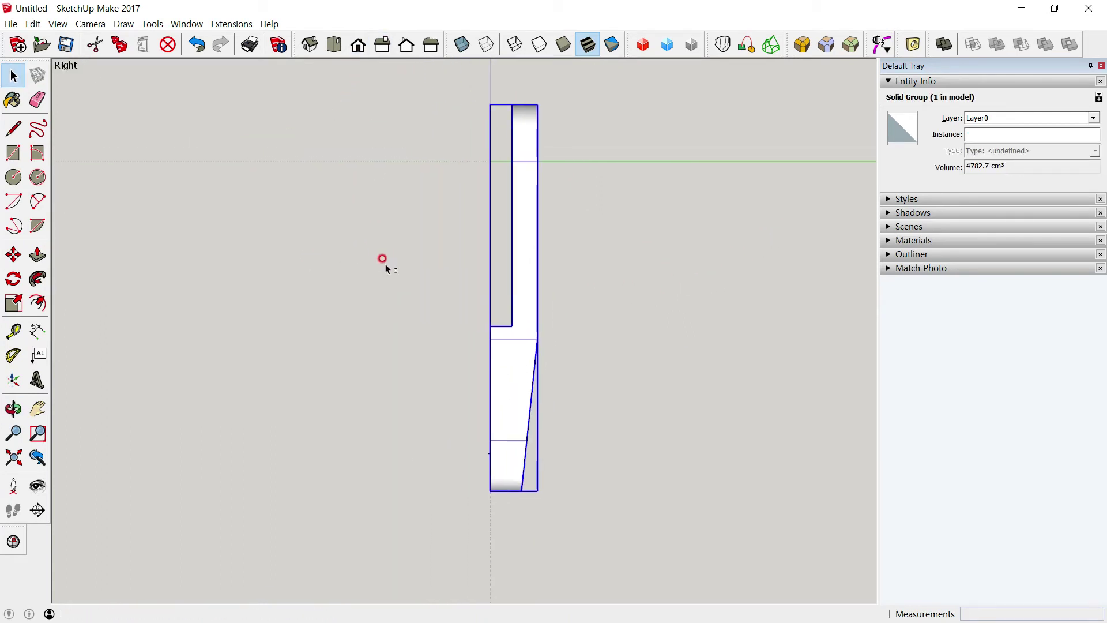
{"action": "left_click", "coordinate": [14, 254]}
{"action": "left_click", "coordinate": [361, 286]}
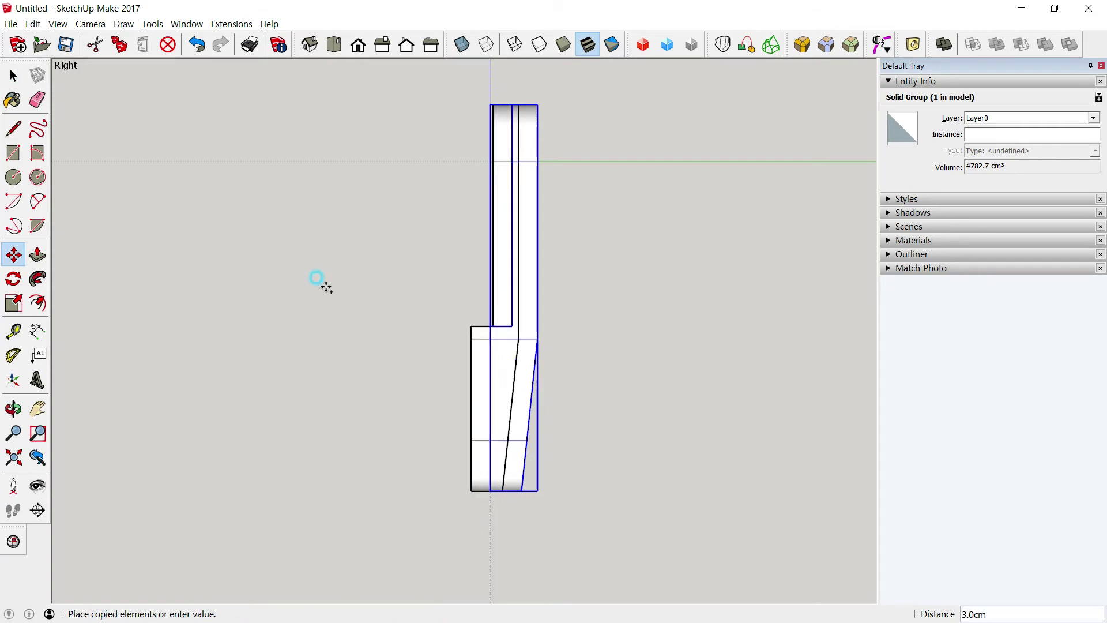
{"action": "key", "text": "ctrl"}
{"action": "left_click", "coordinate": [228, 281]}
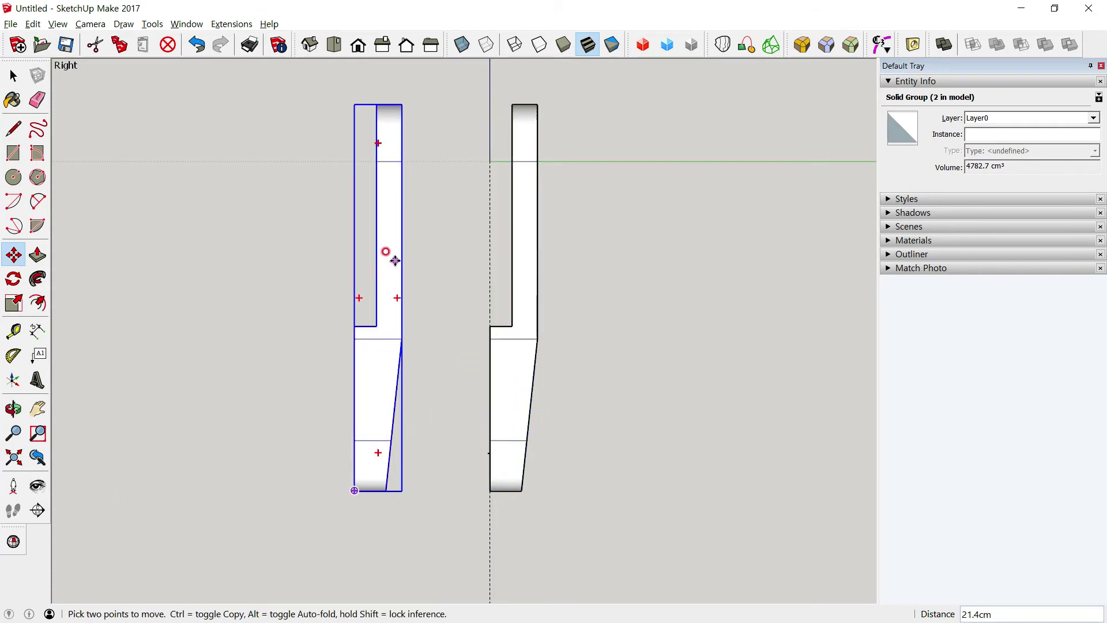
Step: Mirror the copied bracket by scaling it -1 along the green axis
{"action": "key", "text": "s"}
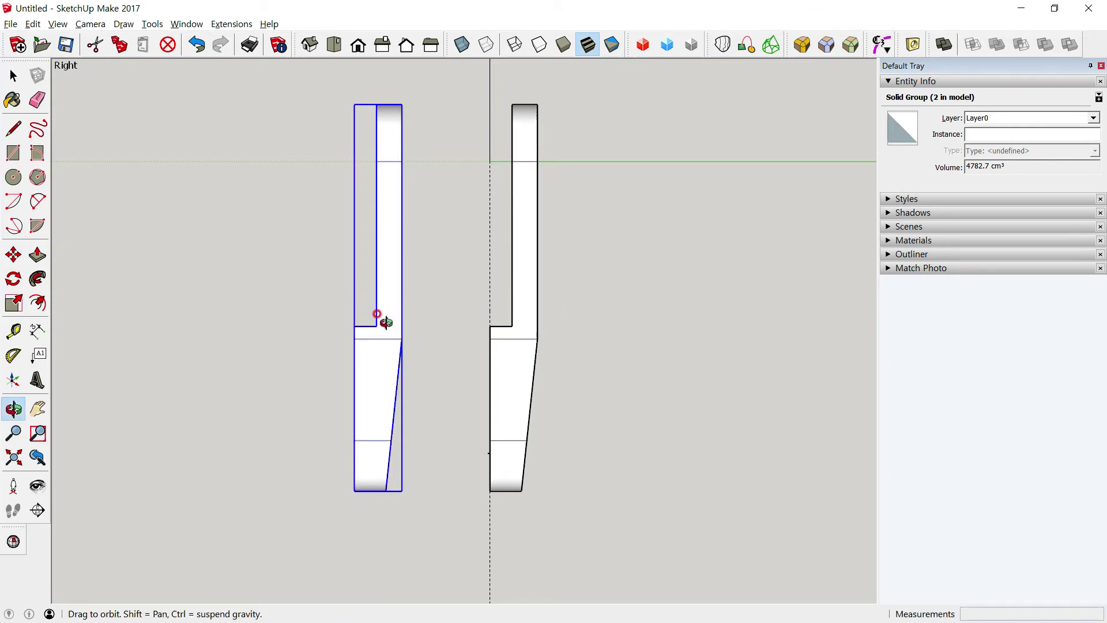
{"action": "middle_click_drag", "start_coordinate": [375, 316], "coordinate": [368, 345]}
{"action": "left_click_drag", "start_coordinate": [407, 283], "coordinate": [327, 271]}
{"action": "type", "text": "-1"}
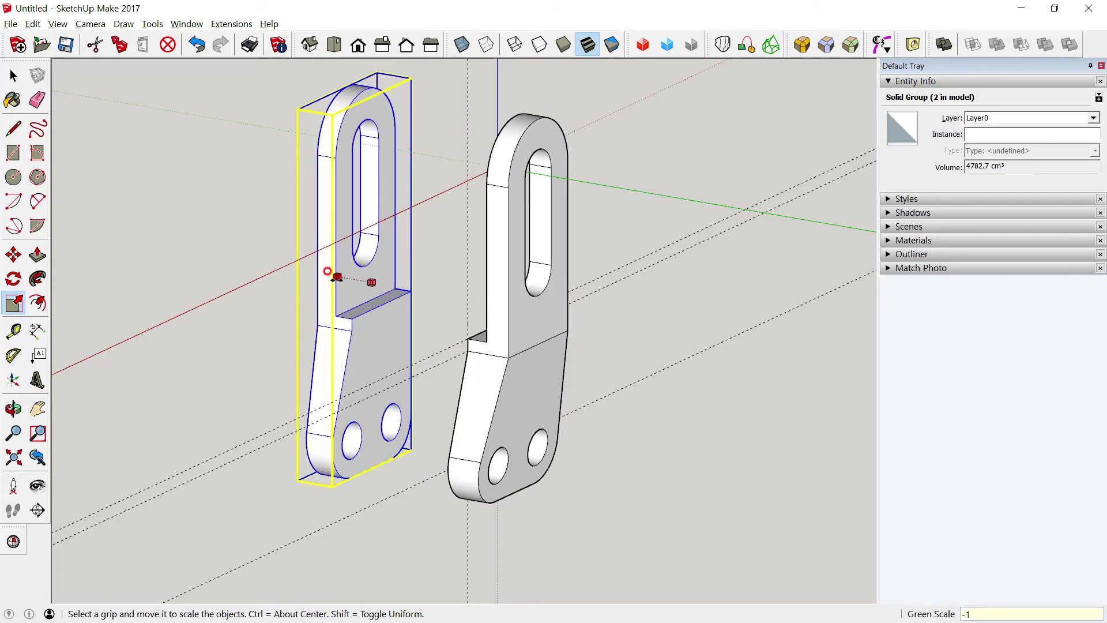
{"action": "key", "text": "Return"}
Step: Move the second bracket half 21.4 cm onto the first part
{"action": "left_click", "coordinate": [13, 76]}
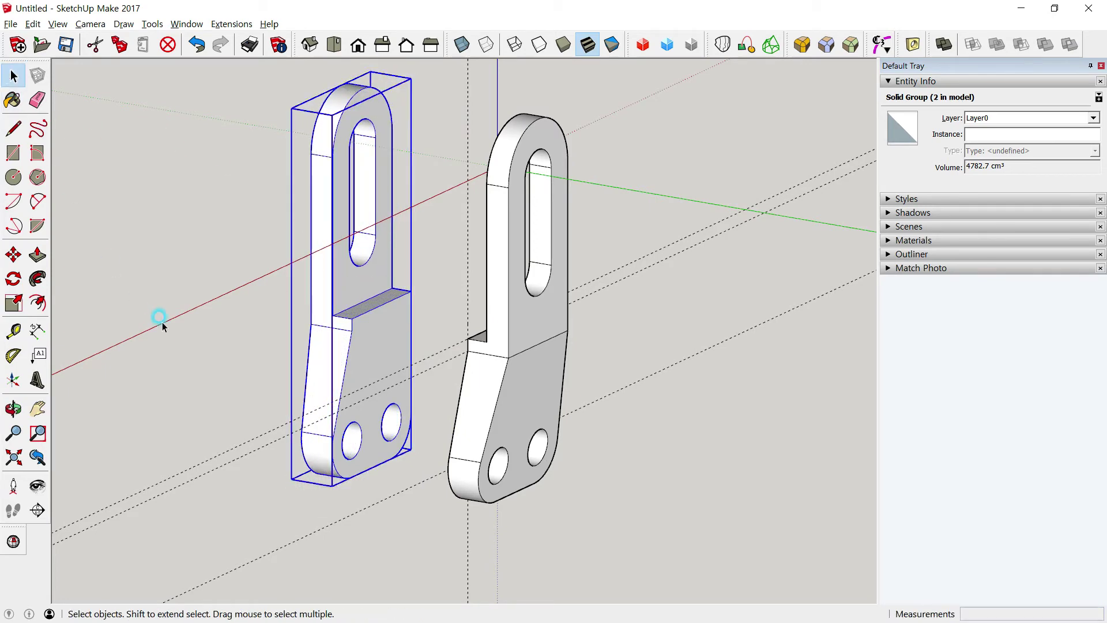
{"action": "mouse_move", "coordinate": [266, 338]}
{"action": "middle_mouse_down"}
{"action": "mouse_move", "coordinate": [249, 330]}
{"action": "mouse_move", "coordinate": [496, 378]}
{"action": "middle_mouse_up"}
{"action": "scroll", "coordinate": [496, 378], "scroll_direction": "up", "scroll_amount": 2}
{"action": "scroll", "coordinate": [531, 329], "scroll_direction": "up", "scroll_amount": 2}
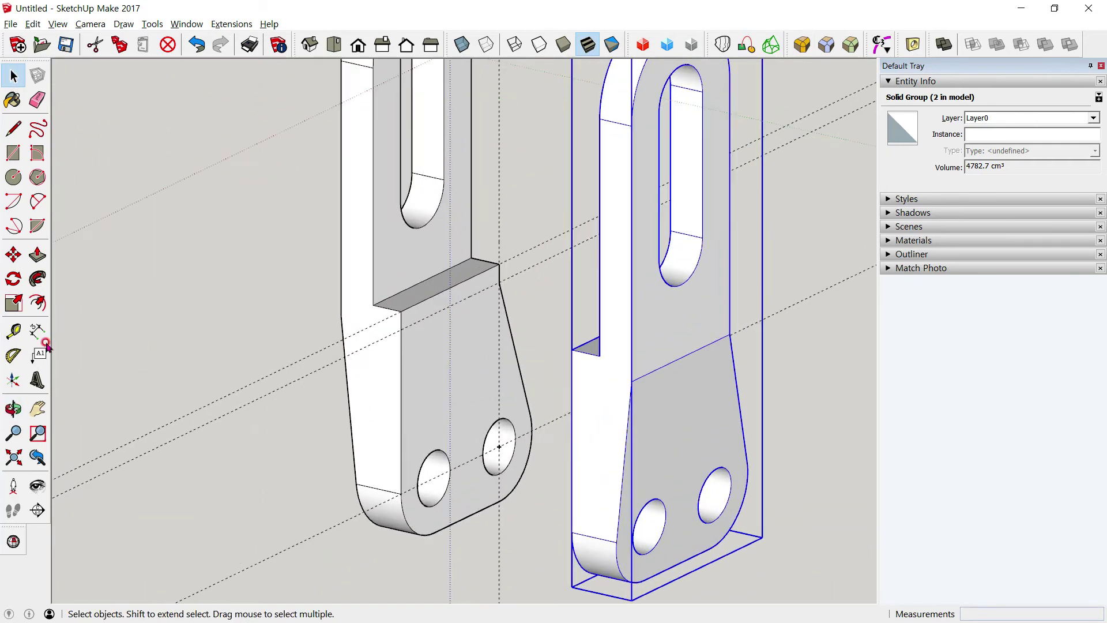
{"action": "key", "text": "m"}
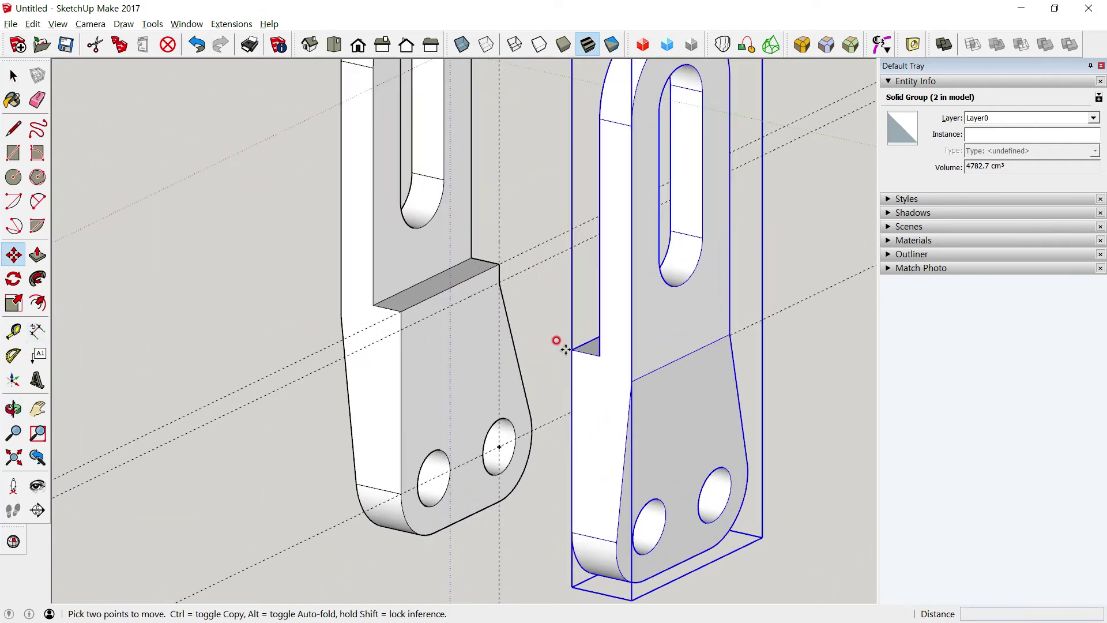
{"action": "left_click", "coordinate": [571, 349]}
{"action": "left_click", "coordinate": [400, 311]}
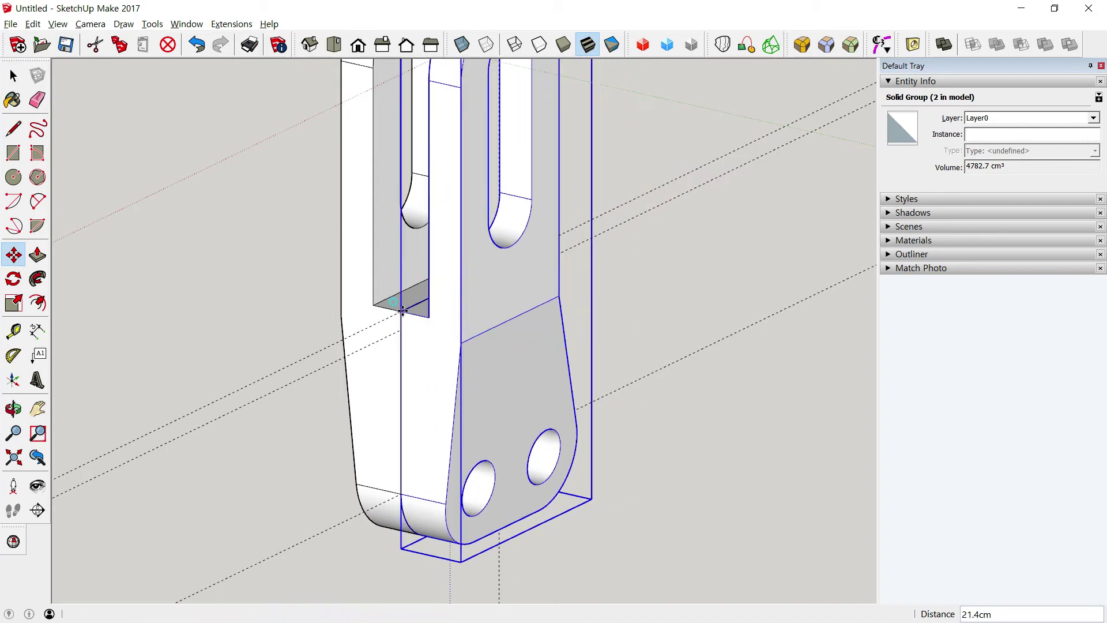
Step: Merge both halves with Outer Shell into one 9565.5 cm³ solid
{"action": "left_click", "coordinate": [14, 75]}
{"action": "left_click", "coordinate": [247, 308]}
{"action": "mouse_move", "coordinate": [247, 308]}
{"action": "middle_mouse_down"}
{"action": "mouse_move", "coordinate": [435, 302]}
{"action": "mouse_move", "coordinate": [298, 317]}
{"action": "mouse_move", "coordinate": [666, 135]}
{"action": "middle_mouse_up"}
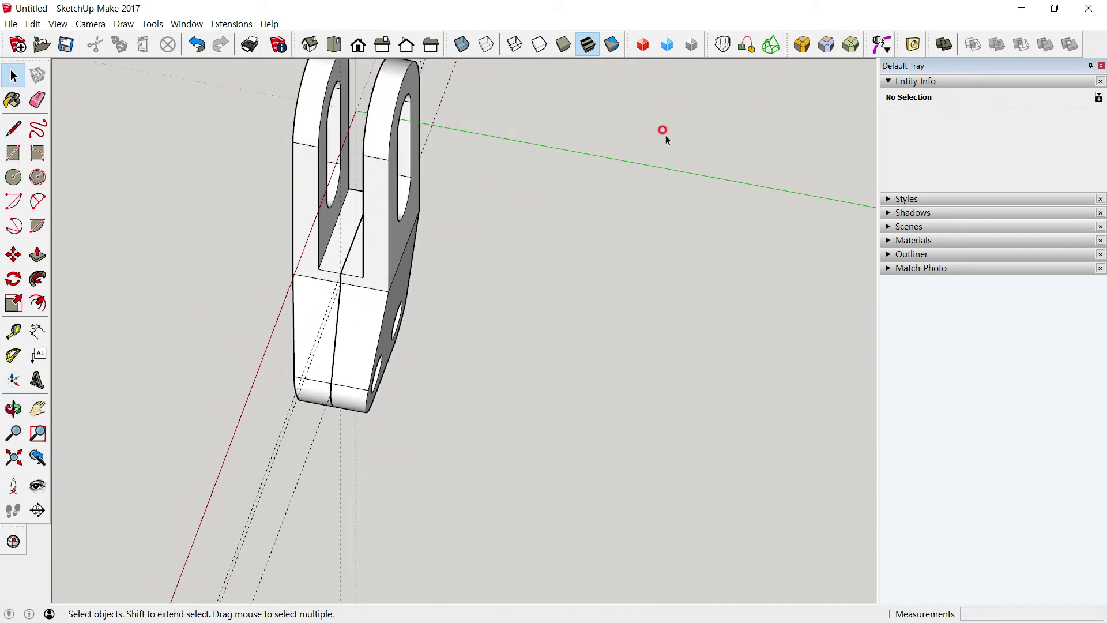
{"action": "left_click", "coordinate": [944, 45]}
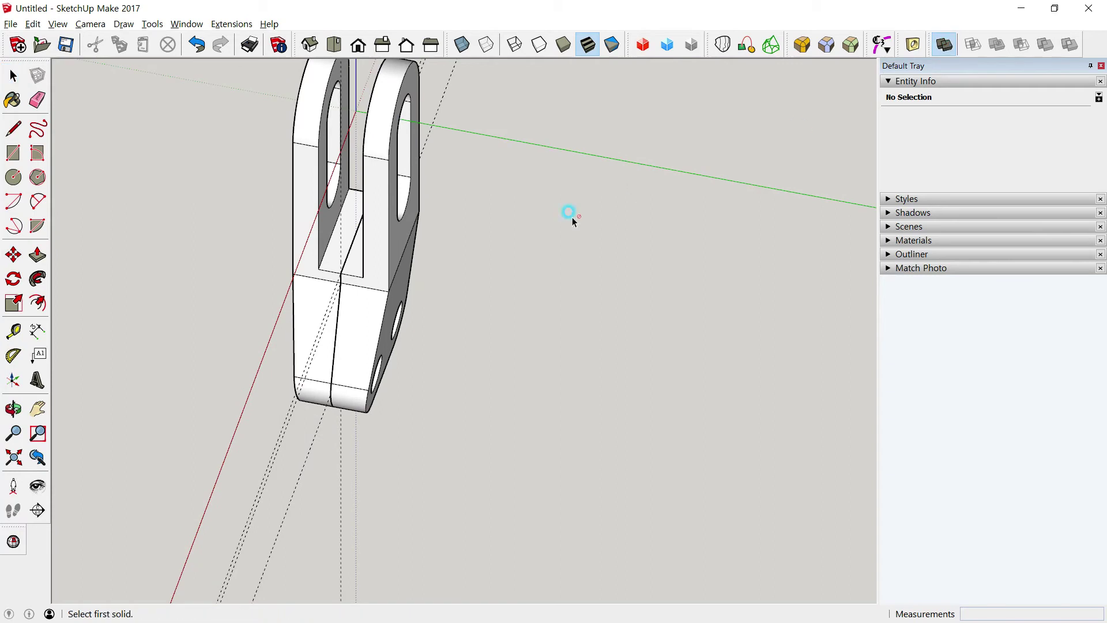
{"action": "left_click", "coordinate": [318, 310]}
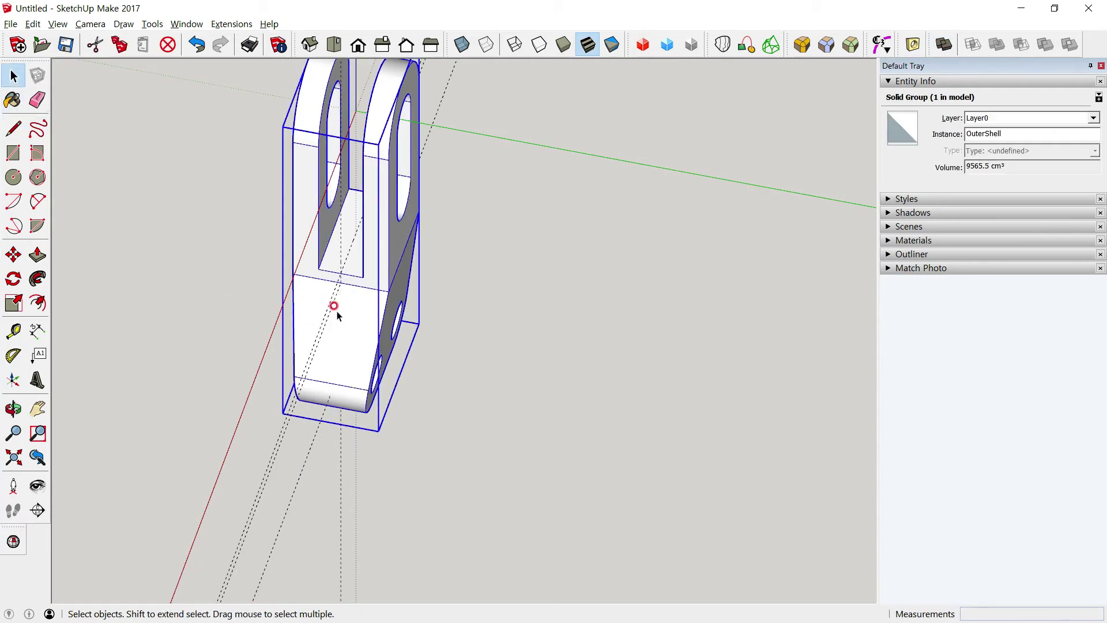
{"action": "mouse_move", "coordinate": [337, 315]}
{"action": "middle_mouse_down"}
{"action": "mouse_move", "coordinate": [452, 403]}
{"action": "mouse_move", "coordinate": [775, 252]}
{"action": "middle_mouse_up"}
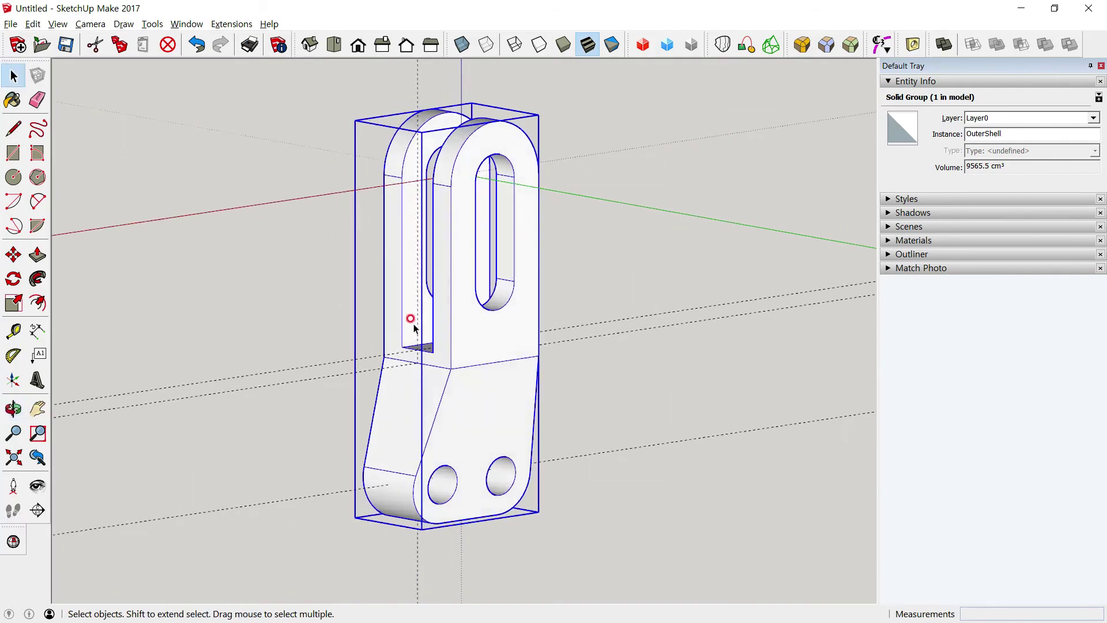
Step: Delete all construction guide lines from the model
{"action": "mouse_move", "coordinate": [583, 342]}
{"action": "middle_mouse_down"}
{"action": "mouse_move", "coordinate": [301, 322]}
{"action": "mouse_move", "coordinate": [576, 352]}
{"action": "middle_mouse_up"}
{"action": "key", "text": "alt+Tab"}
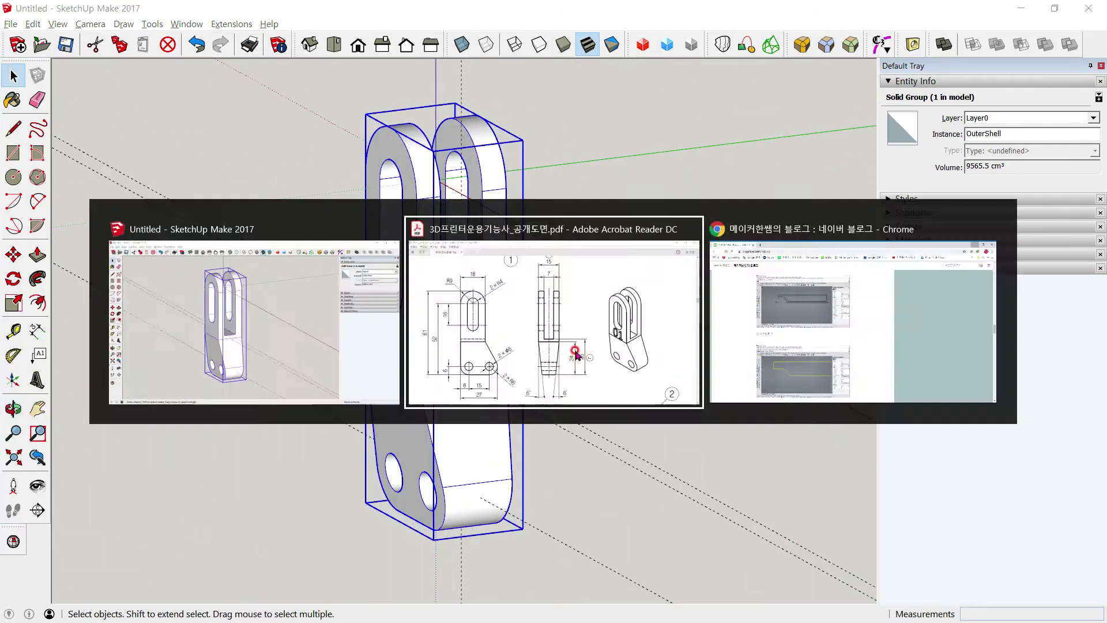
{"action": "key", "text": "alt+Tab"}
{"action": "middle_click_drag", "start_coordinate": [421, 366], "coordinate": [512, 367]}
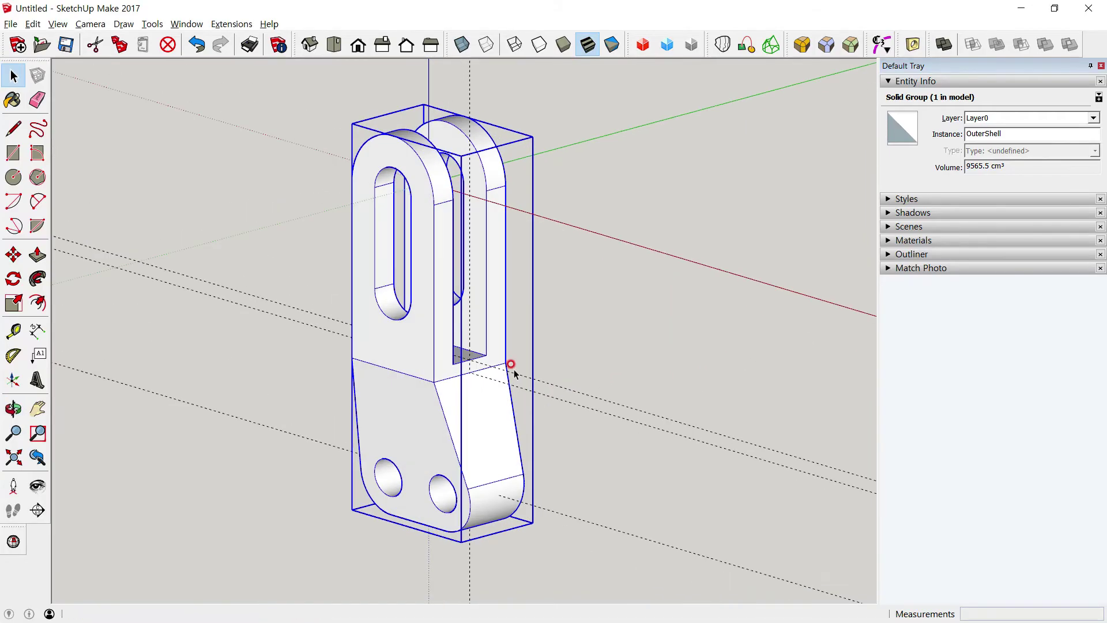
{"action": "left_click", "coordinate": [27, 26]}
{"action": "left_click", "coordinate": [69, 141]}
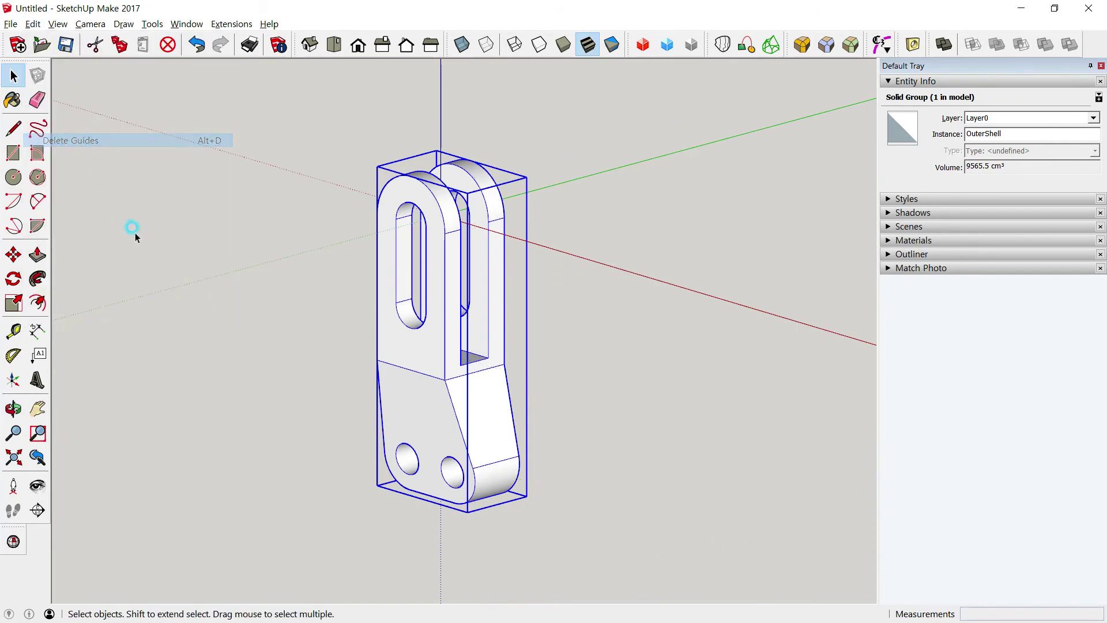
{"action": "left_click", "coordinate": [354, 340]}
{"action": "scroll", "coordinate": [353, 341], "scroll_direction": "up", "scroll_amount": 2}
Step: Explode the merged clevis group and show it in Front view
{"action": "right_click", "coordinate": [467, 350]}
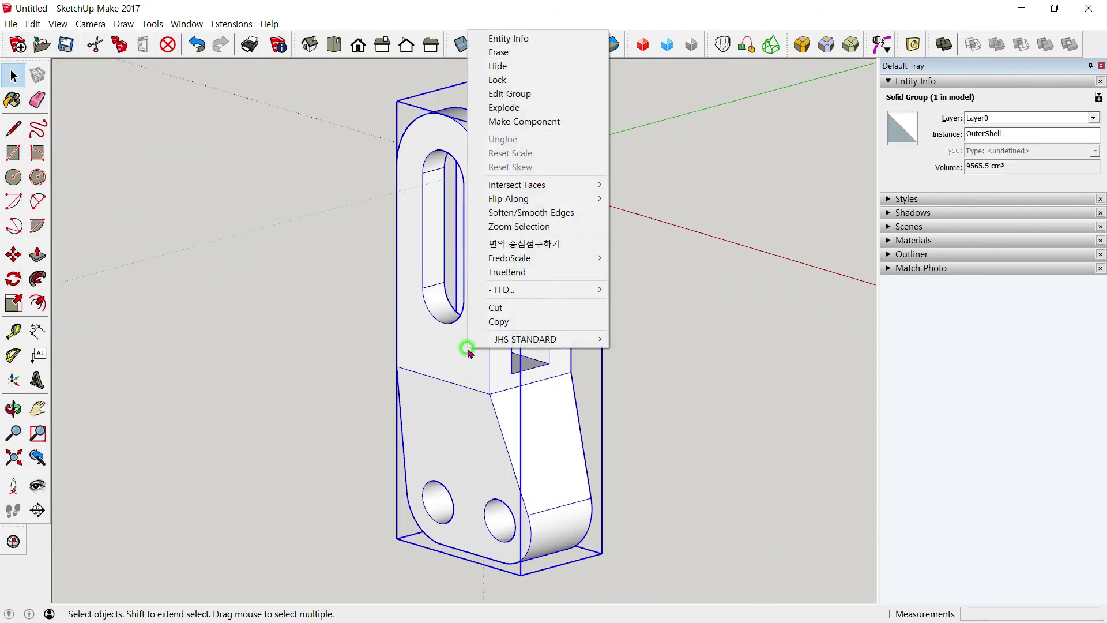
{"action": "left_click", "coordinate": [513, 110]}
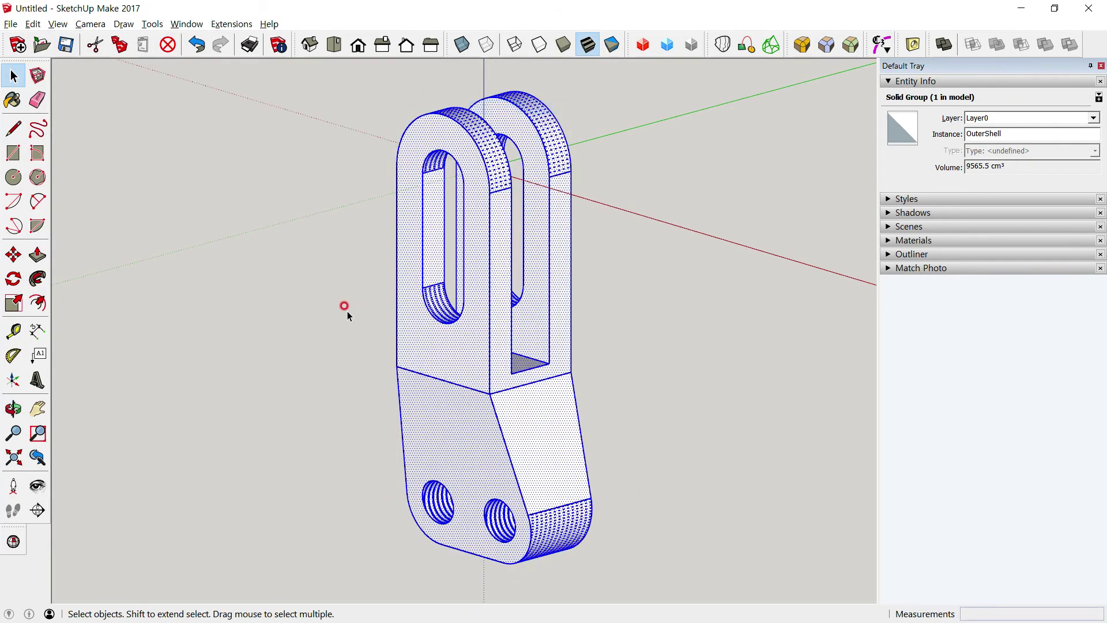
{"action": "left_click", "coordinate": [347, 310]}
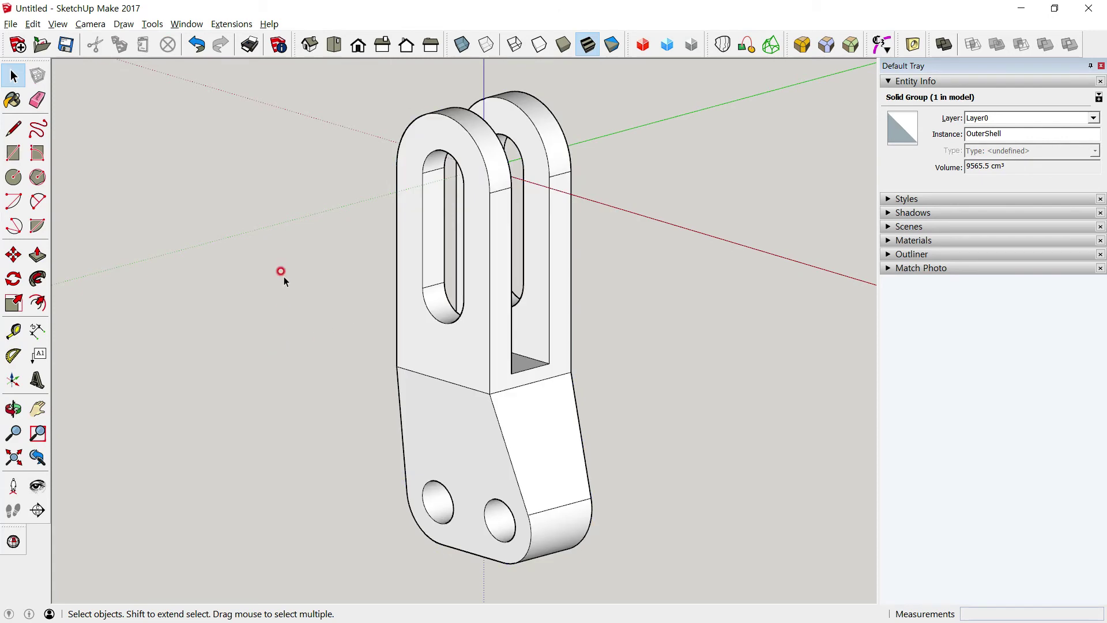
{"action": "left_click", "coordinate": [358, 45]}
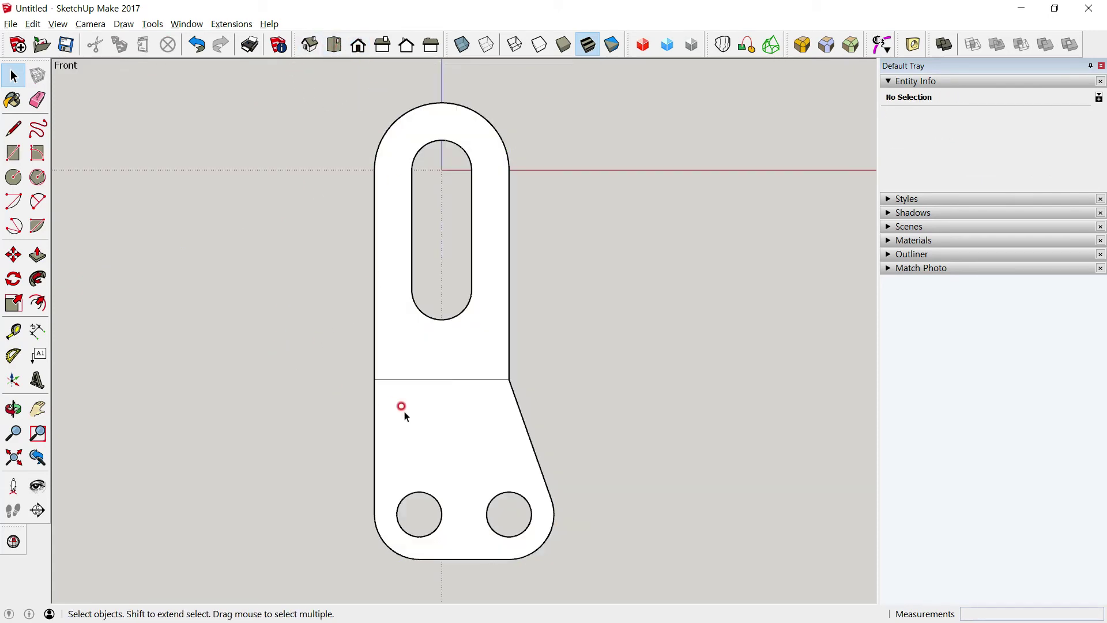
{"action": "key", "text": "alt+Tab"}
{"action": "key", "text": "alt+Tab"}
{"action": "scroll", "coordinate": [356, 368], "scroll_direction": "up", "scroll_amount": 2}
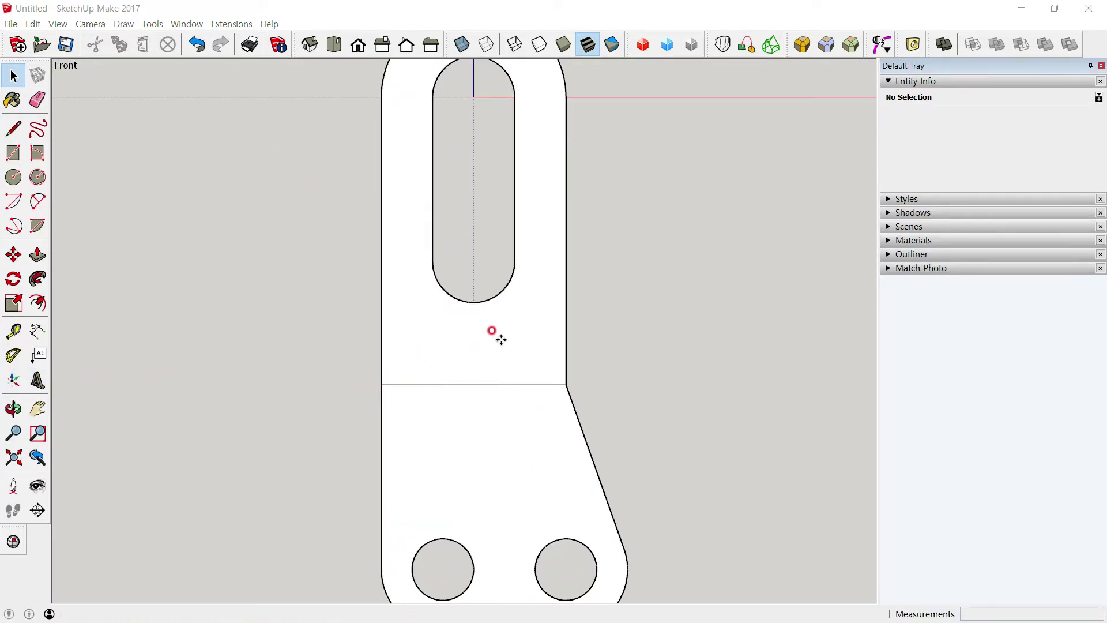
Step: Place 7 cm outline 3D text '01' on the front face above the horizontal edge
{"action": "left_click", "coordinate": [38, 380]}
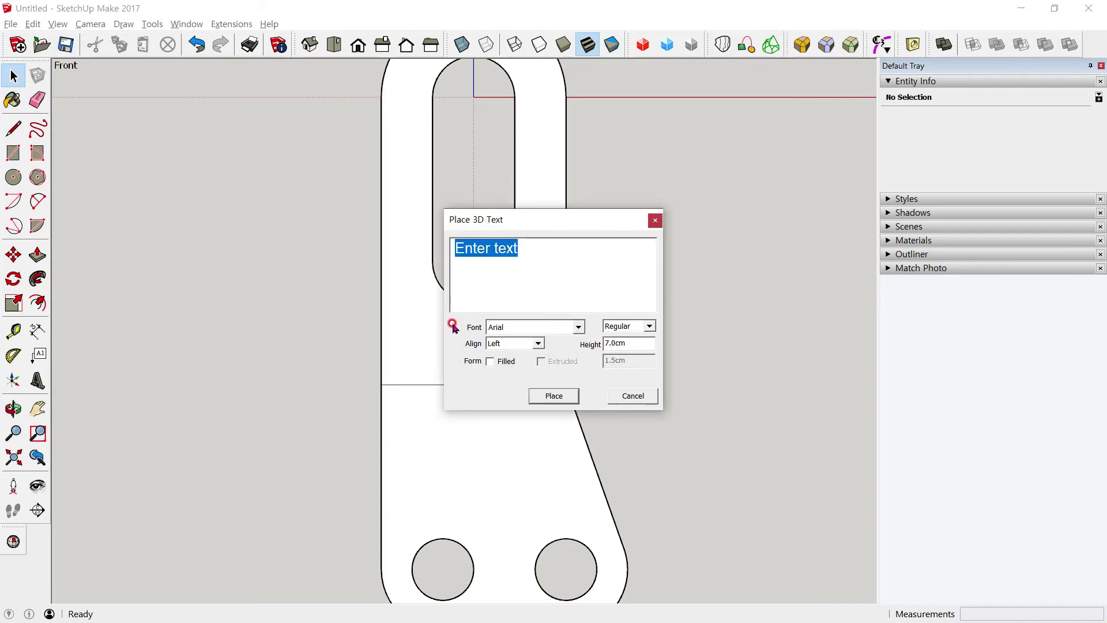
{"action": "type", "text": "01"}
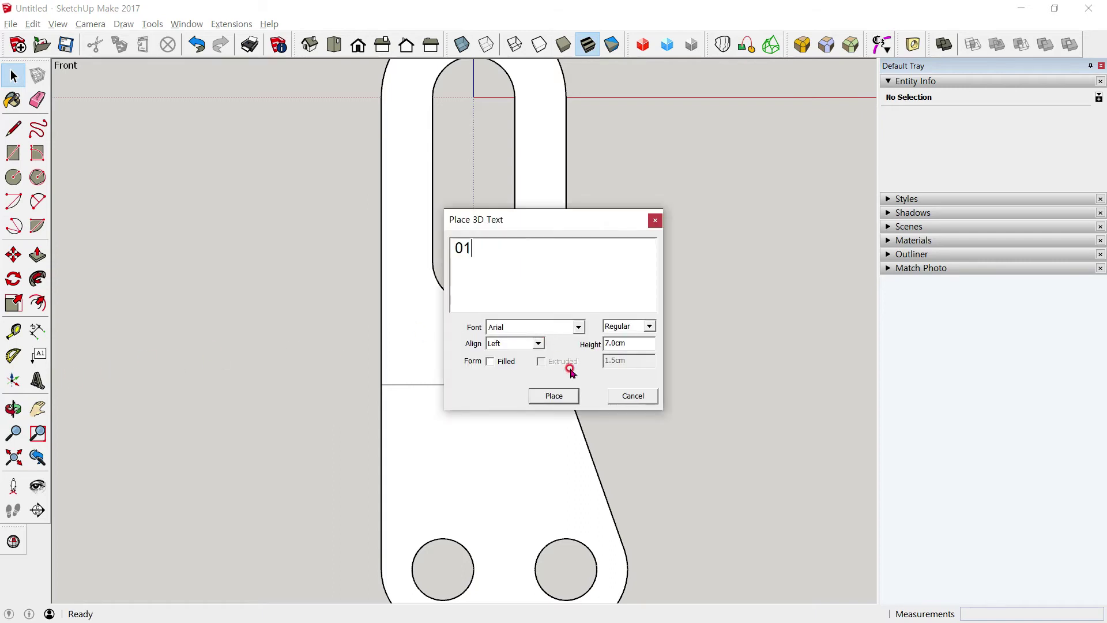
{"action": "left_click", "coordinate": [562, 397]}
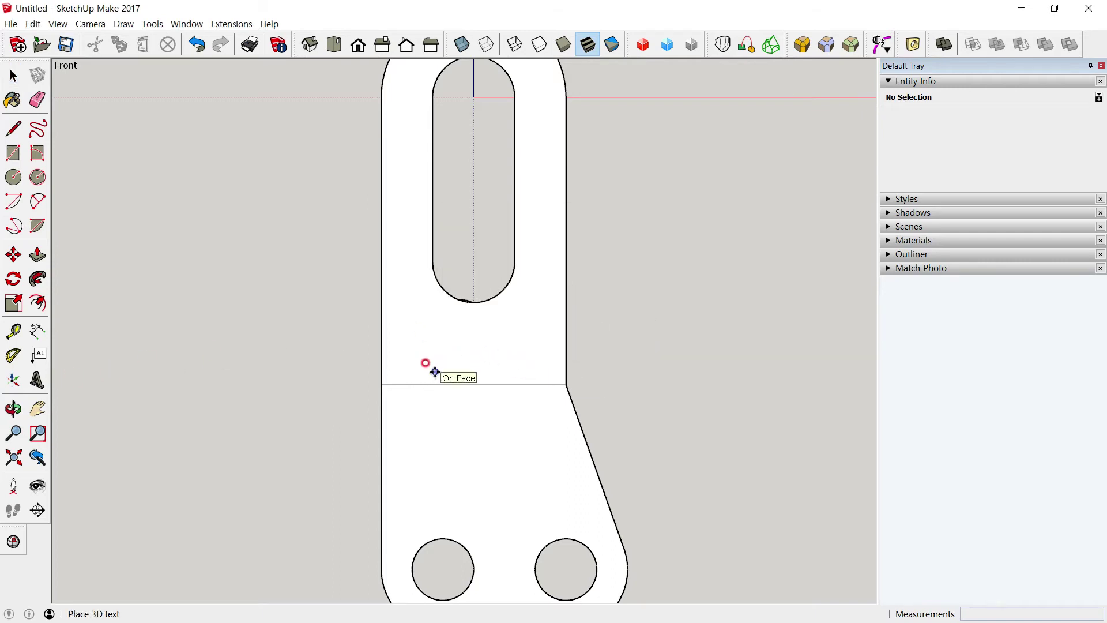
{"action": "middle_click_drag", "start_coordinate": [431, 375], "coordinate": [329, 403]}
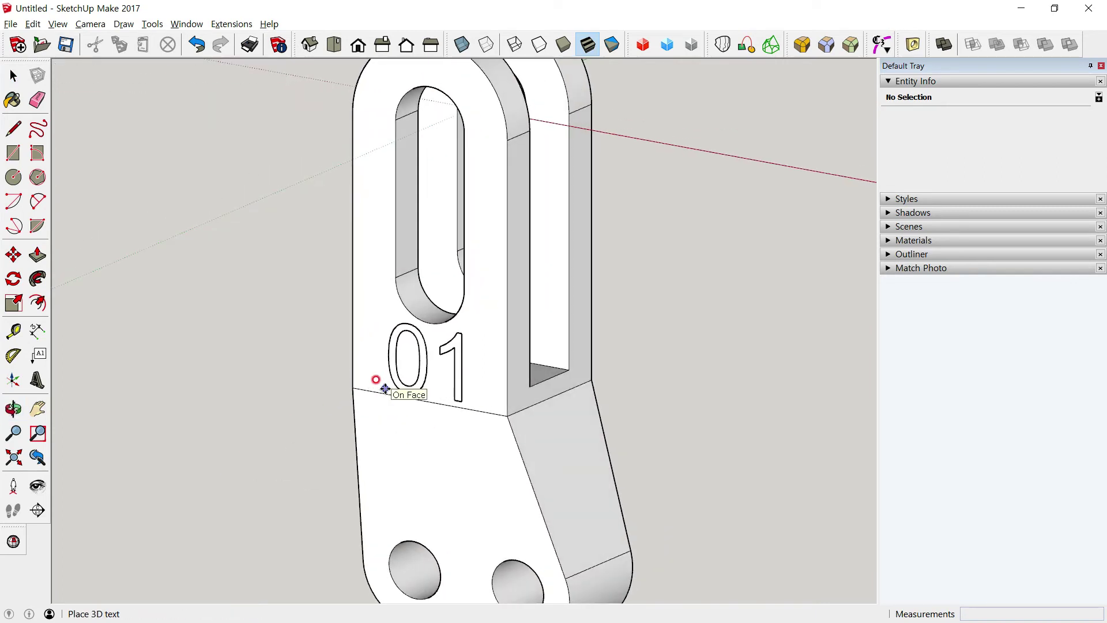
{"action": "left_click", "coordinate": [384, 389]}
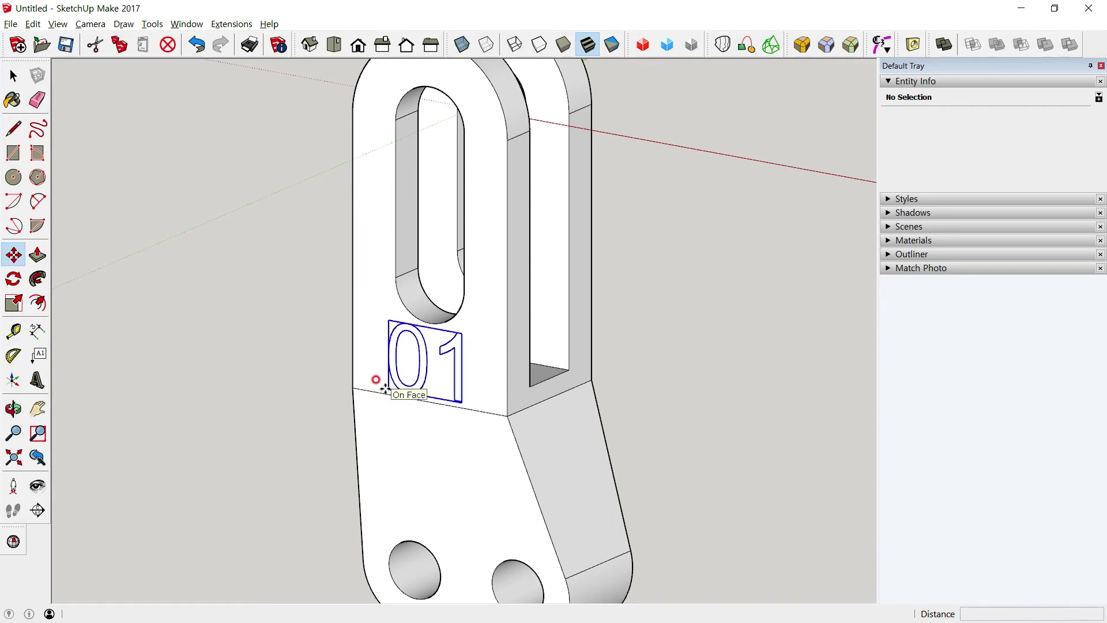
{"action": "left_click", "coordinate": [283, 348]}
Step: Explode the '01' text and draw a line closing the 0's face
{"action": "scroll", "coordinate": [288, 353], "scroll_direction": "up", "scroll_amount": 3}
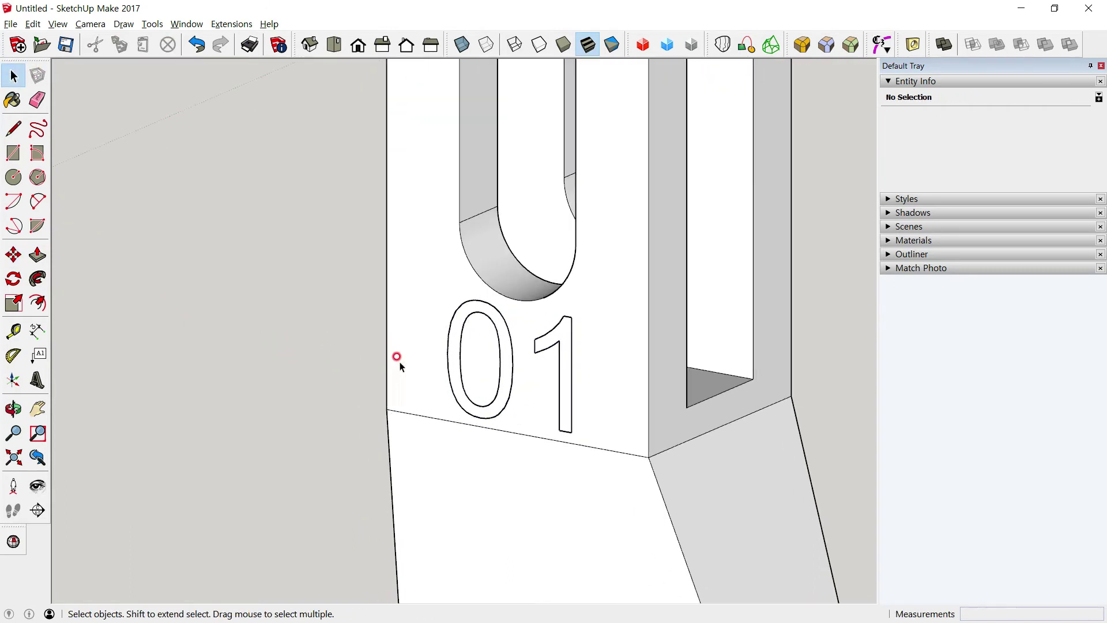
{"action": "right_click", "coordinate": [451, 326]}
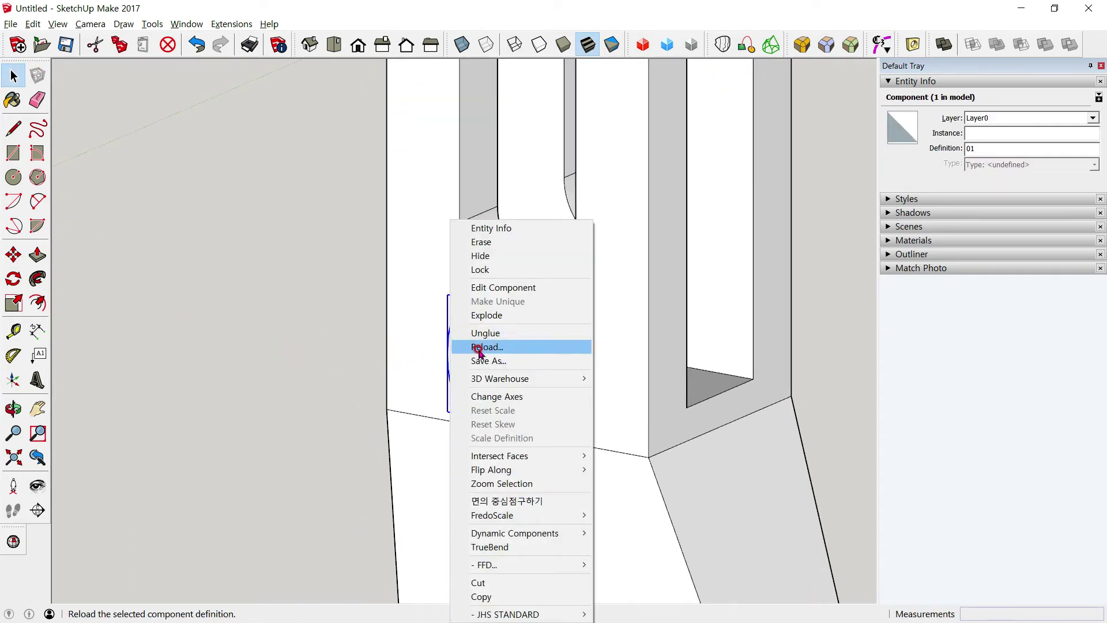
{"action": "left_click", "coordinate": [497, 315]}
{"action": "scroll", "coordinate": [426, 363], "scroll_direction": "up", "scroll_amount": 2}
{"action": "scroll", "coordinate": [485, 340], "scroll_direction": "up", "scroll_amount": 2}
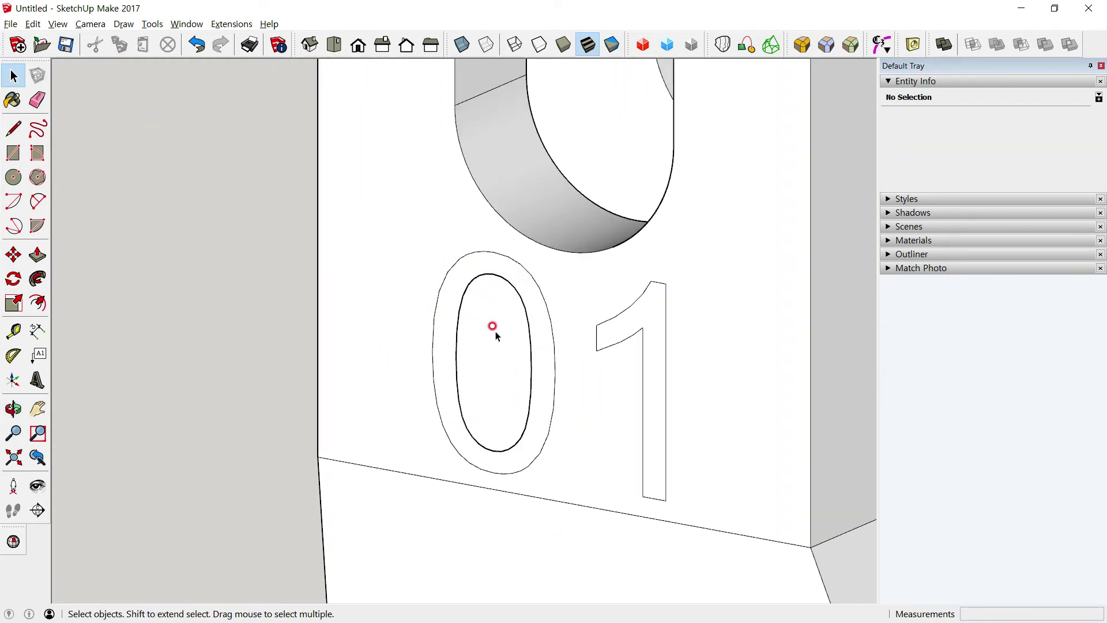
{"action": "scroll", "coordinate": [493, 323], "scroll_direction": "up", "scroll_amount": 2}
{"action": "scroll", "coordinate": [495, 328], "scroll_direction": "up", "scroll_amount": 3}
{"action": "left_click", "coordinate": [14, 129]}
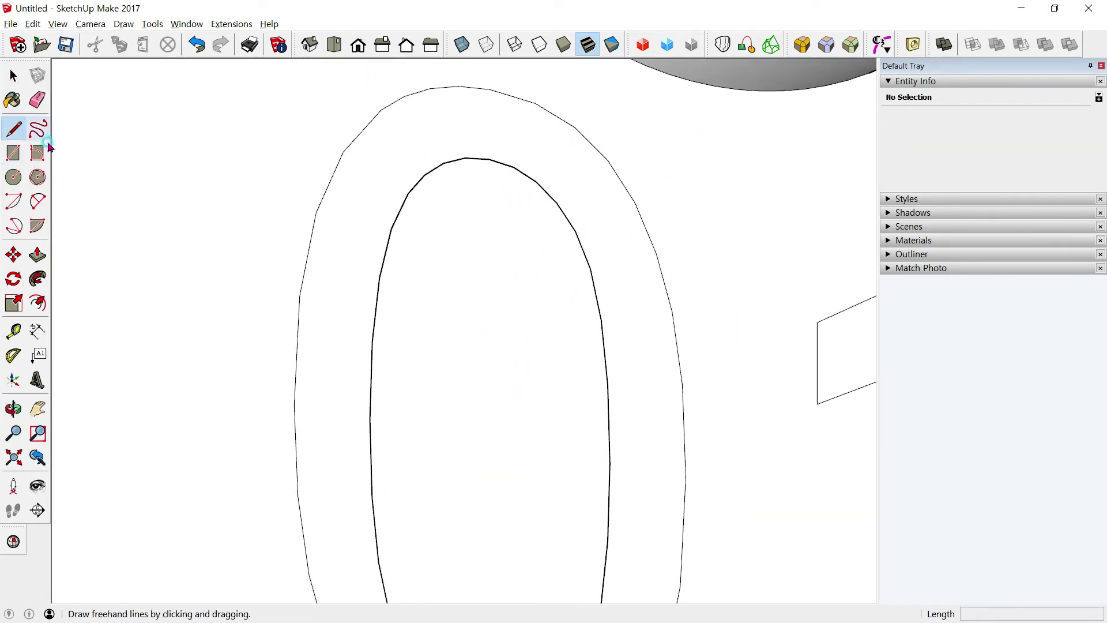
{"action": "left_click", "coordinate": [391, 228]}
{"action": "left_click", "coordinate": [408, 180]}
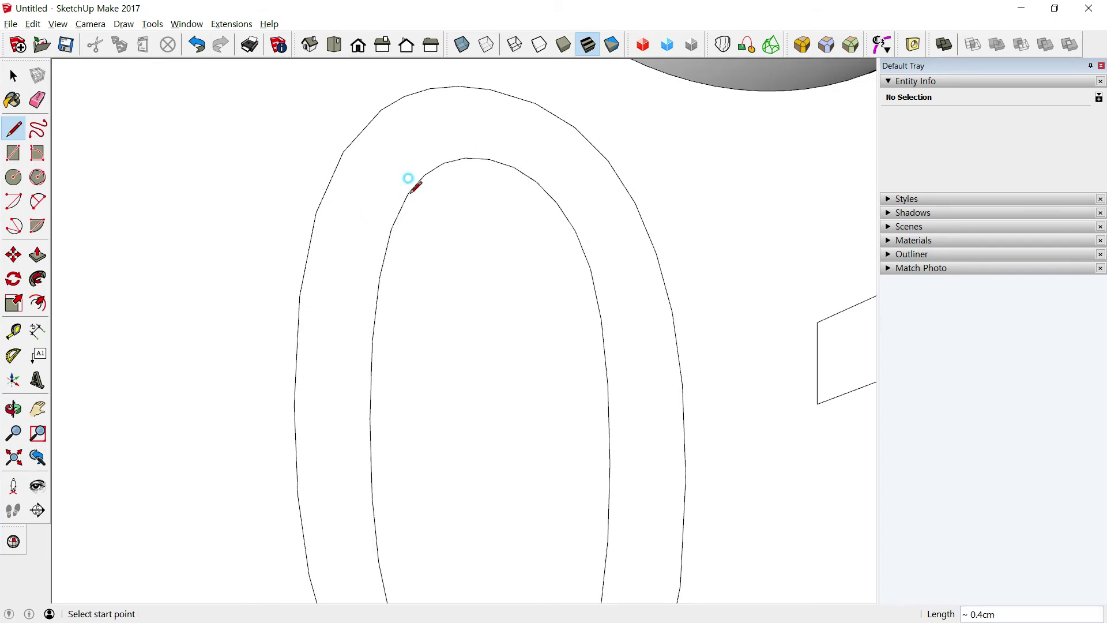
{"action": "scroll", "coordinate": [200, 254], "scroll_direction": "down", "scroll_amount": 2}
{"action": "scroll", "coordinate": [200, 254], "scroll_direction": "down", "scroll_amount": 3}
Step: Recess the 0 and 1 faces 1 cm into the front face
{"action": "left_click", "coordinate": [14, 75]}
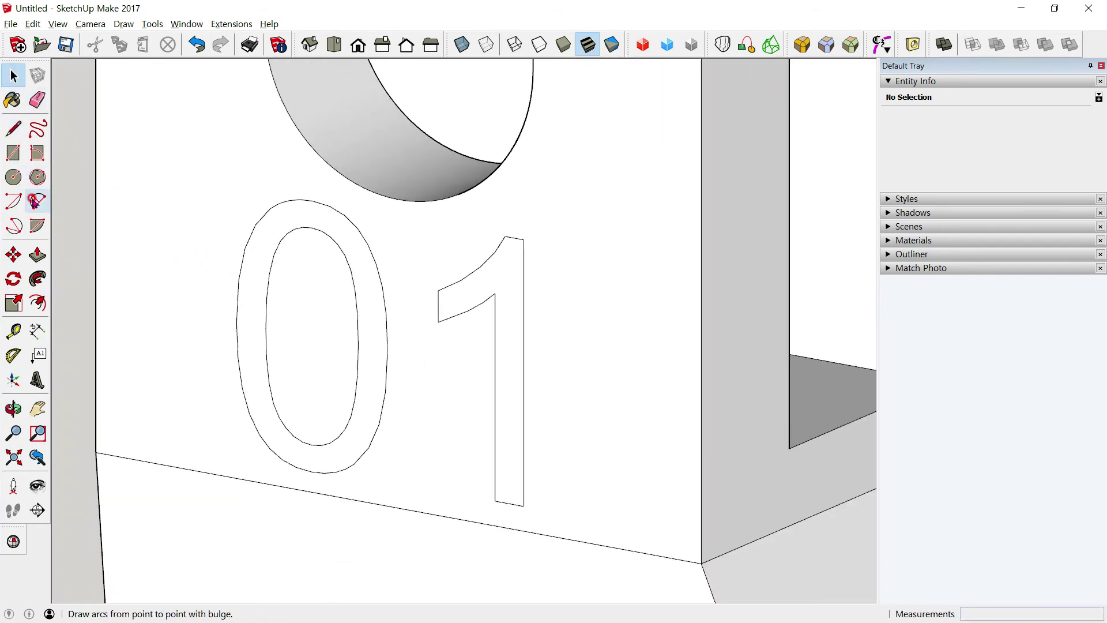
{"action": "left_click", "coordinate": [37, 257]}
{"action": "left_click", "coordinate": [247, 260]}
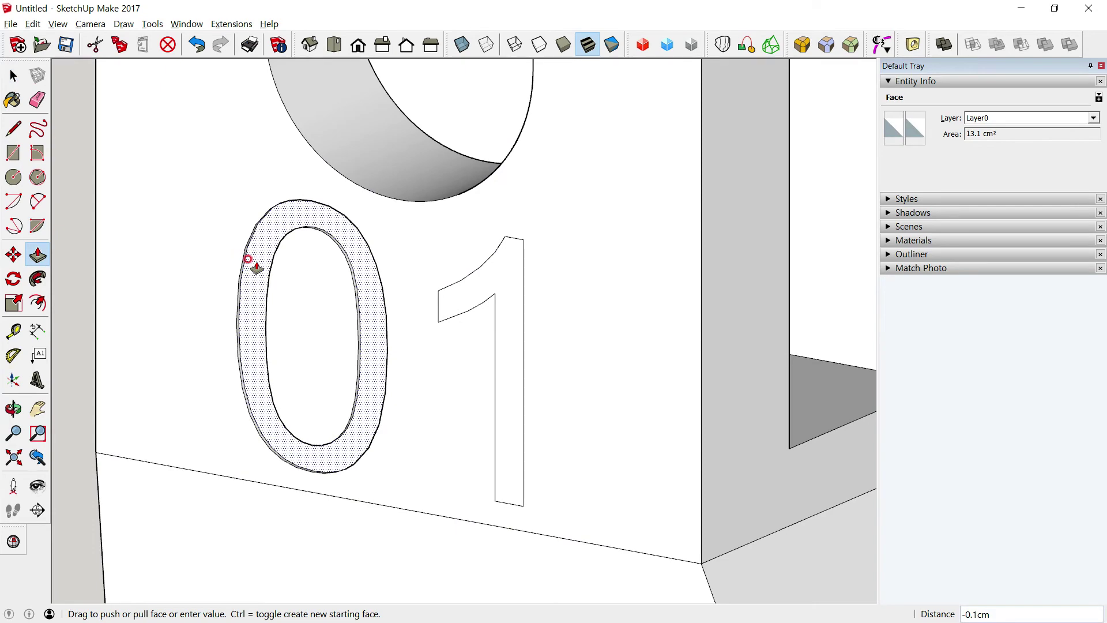
{"action": "type", "text": "1"}
{"action": "key", "text": "Return"}
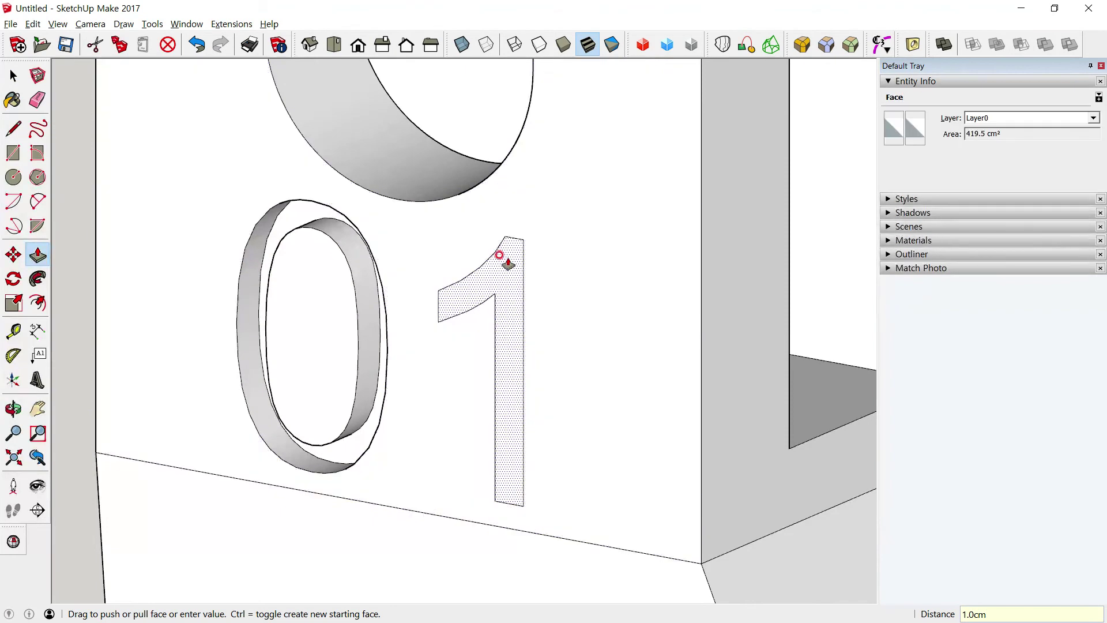
{"action": "double_click", "coordinate": [498, 270]}
{"action": "scroll", "coordinate": [494, 248], "scroll_direction": "down", "scroll_amount": 2}
{"action": "scroll", "coordinate": [490, 219], "scroll_direction": "down", "scroll_amount": 3}
{"action": "scroll", "coordinate": [487, 191], "scroll_direction": "down", "scroll_amount": 2}
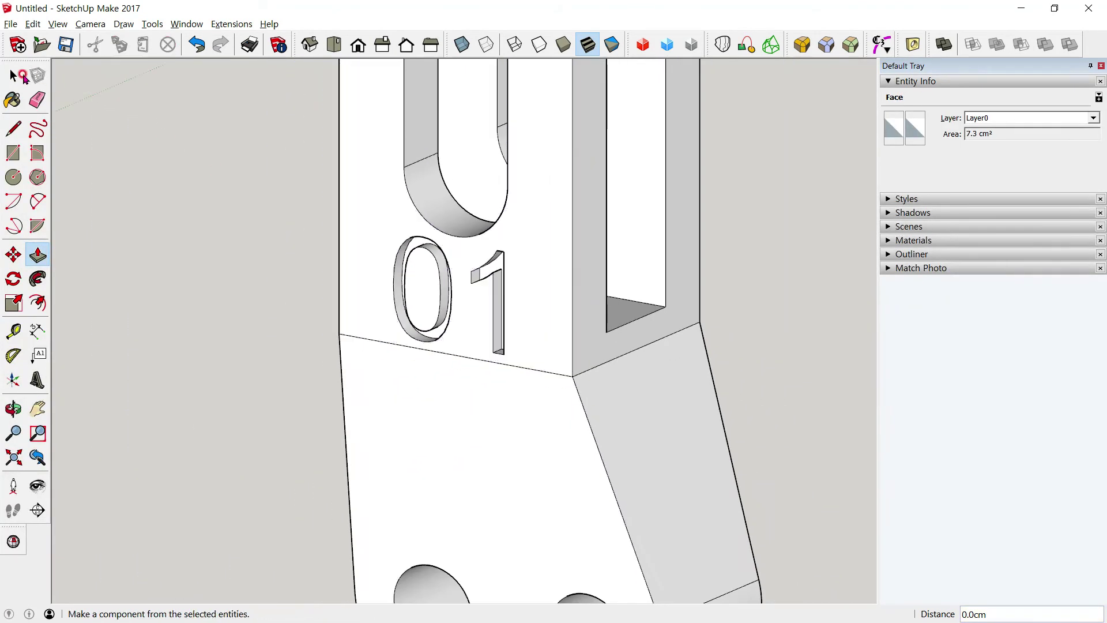
{"action": "left_click", "coordinate": [14, 75]}
{"action": "scroll", "coordinate": [116, 211], "scroll_direction": "down", "scroll_amount": 4}
{"action": "middle_click_drag", "start_coordinate": [128, 221], "coordinate": [276, 332], "text": "shift"}
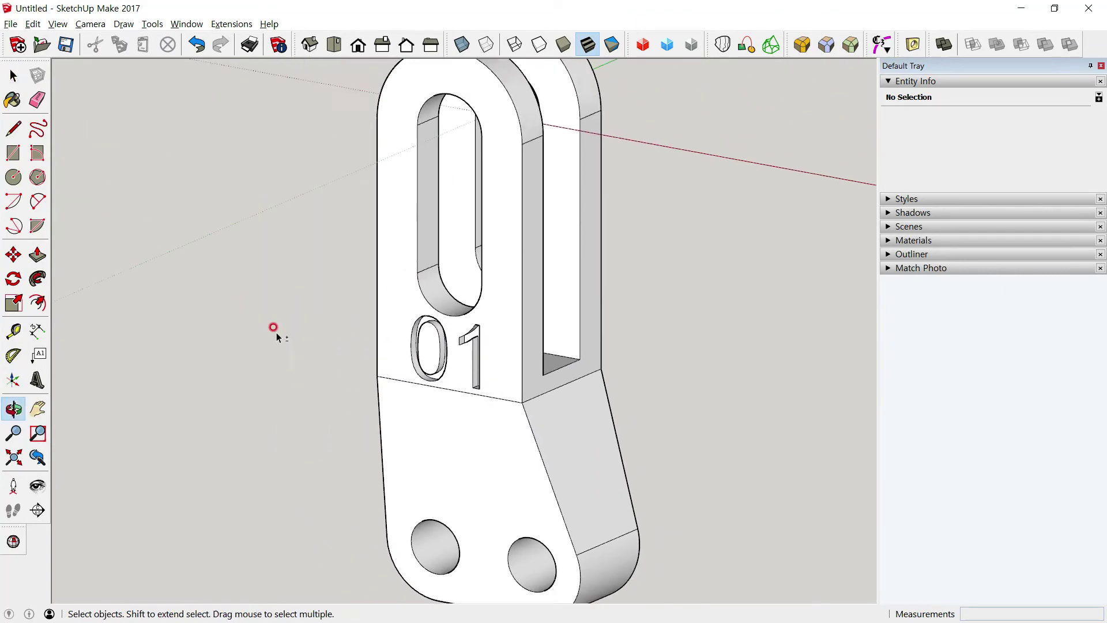
Step: Group the whole clevis bracket as one solid and expand the Outliner tree
{"action": "triple_click", "coordinate": [530, 244]}
{"action": "right_click", "coordinate": [507, 227]}
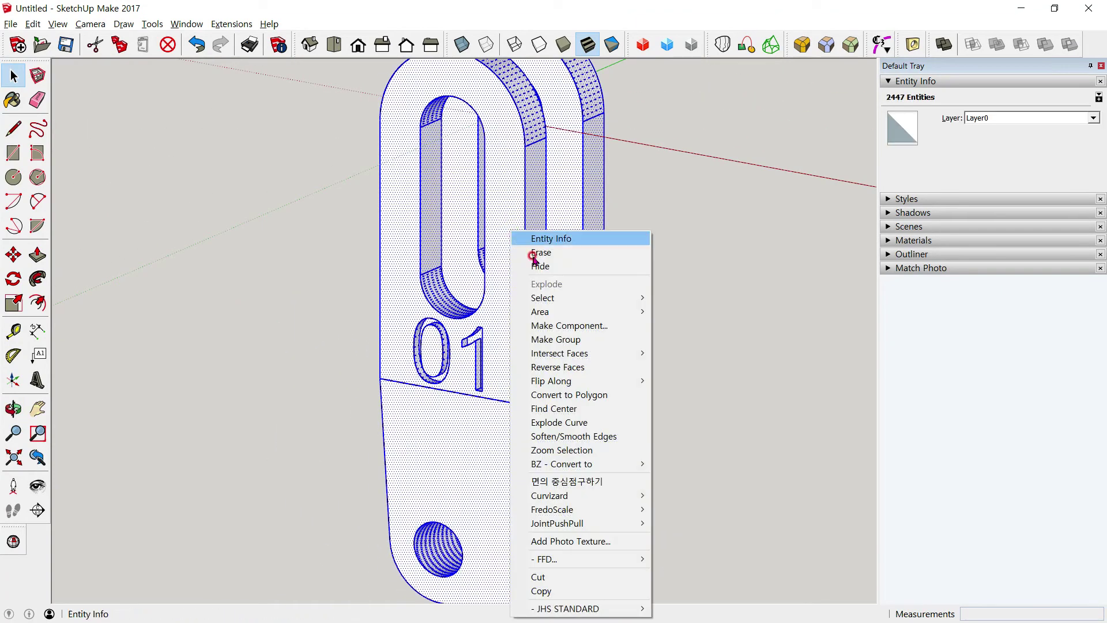
{"action": "left_click", "coordinate": [568, 340]}
{"action": "scroll", "coordinate": [697, 267], "scroll_direction": "down", "scroll_amount": 2}
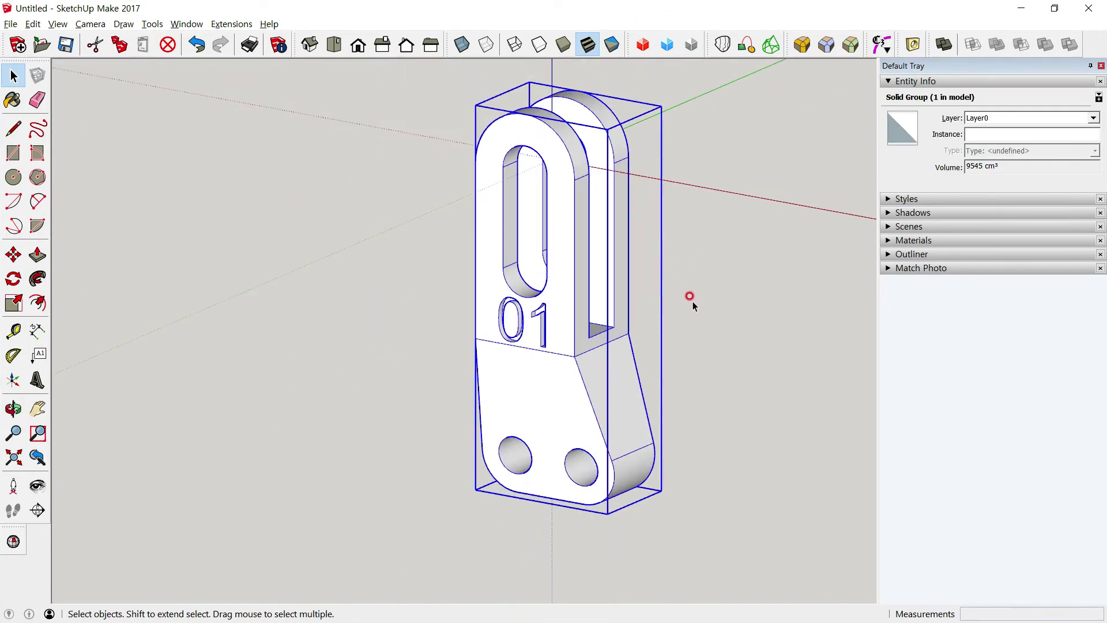
{"action": "mouse_move", "coordinate": [693, 301]}
{"action": "middle_mouse_down", "text": "shift"}
{"action": "mouse_move", "coordinate": [653, 303]}
{"action": "mouse_move", "coordinate": [778, 303]}
{"action": "middle_mouse_up", "text": "shift"}
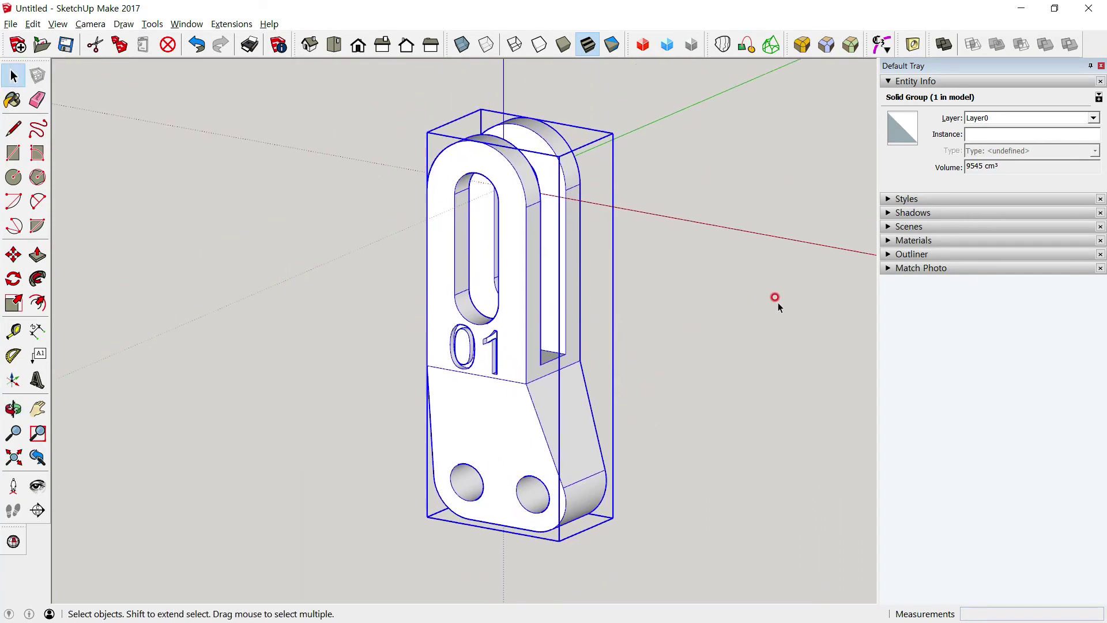
{"action": "left_click", "coordinate": [887, 254]}
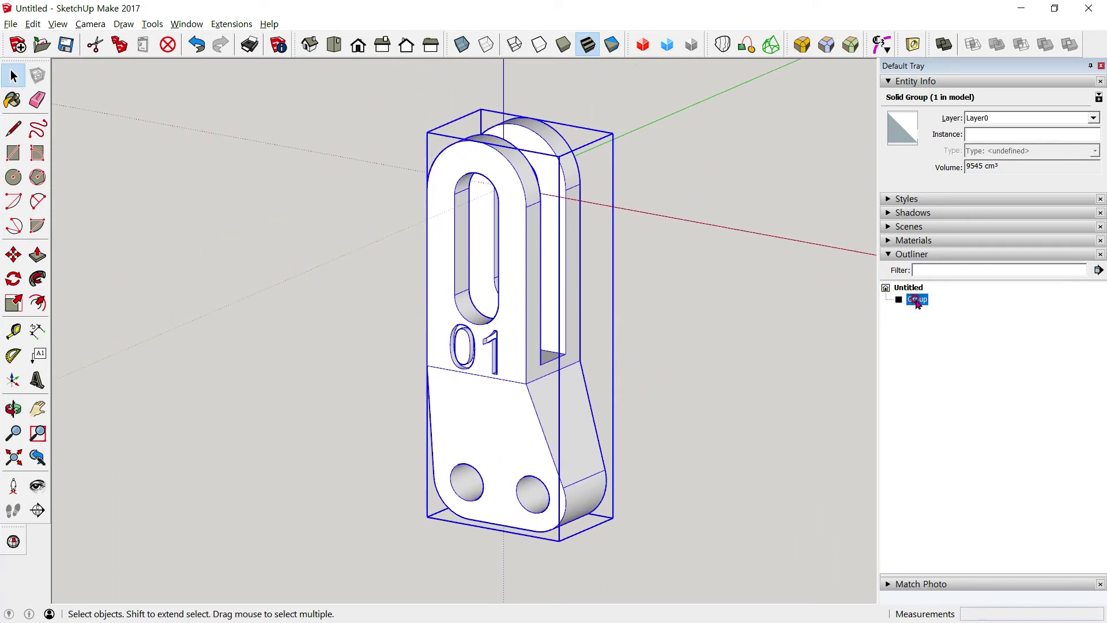
{"action": "right_click", "coordinate": [918, 300]}
Step: Hide the bracket group, review part 2's views in the PDF, and return to SketchUp
{"action": "left_click", "coordinate": [949, 323]}
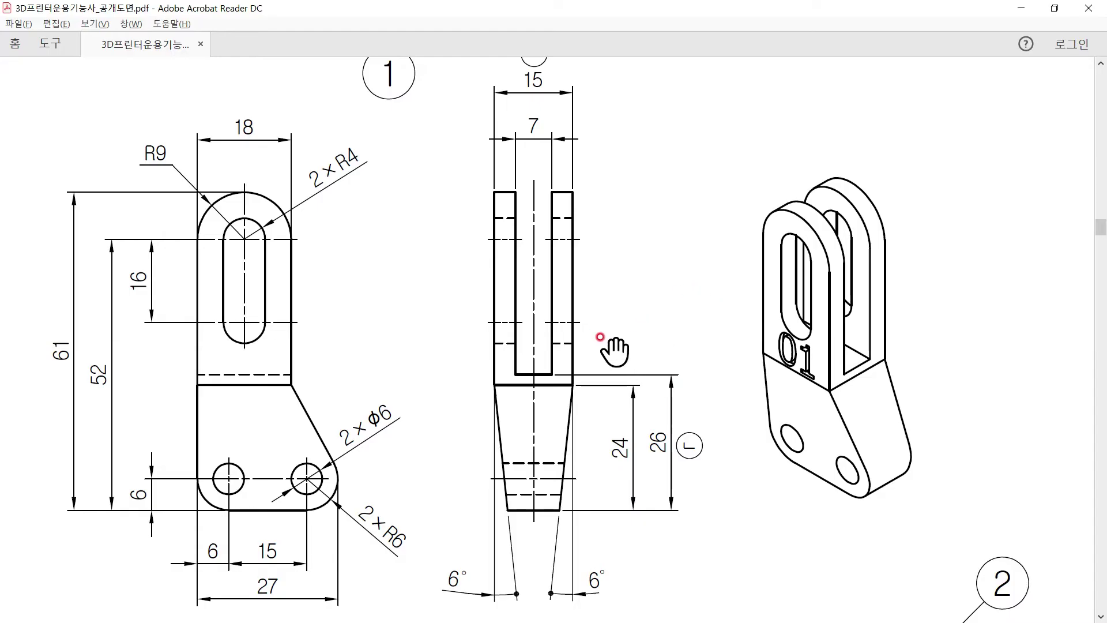
{"action": "scroll", "coordinate": [600, 352], "scroll_direction": "down", "scroll_amount": 5}
{"action": "scroll", "coordinate": [583, 289], "scroll_direction": "down", "scroll_amount": 4}
{"action": "scroll", "coordinate": [461, 323], "scroll_direction": "down", "scroll_amount": 2}
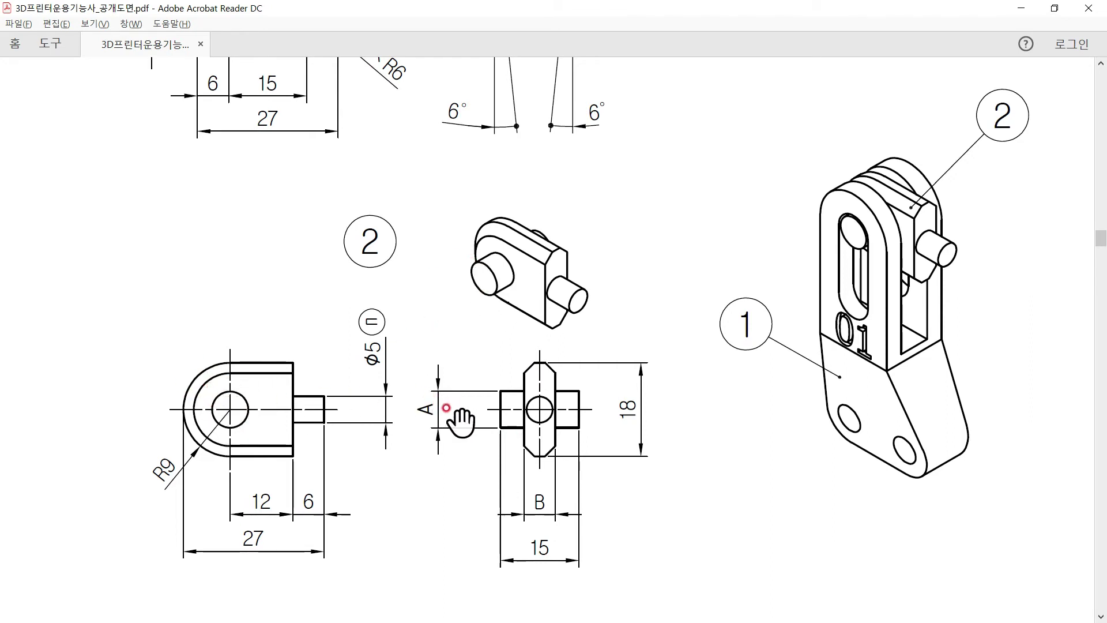
{"action": "scroll", "coordinate": [398, 262], "scroll_direction": "up", "scroll_amount": 3}
{"action": "scroll", "coordinate": [335, 240], "scroll_direction": "up", "scroll_amount": 4}
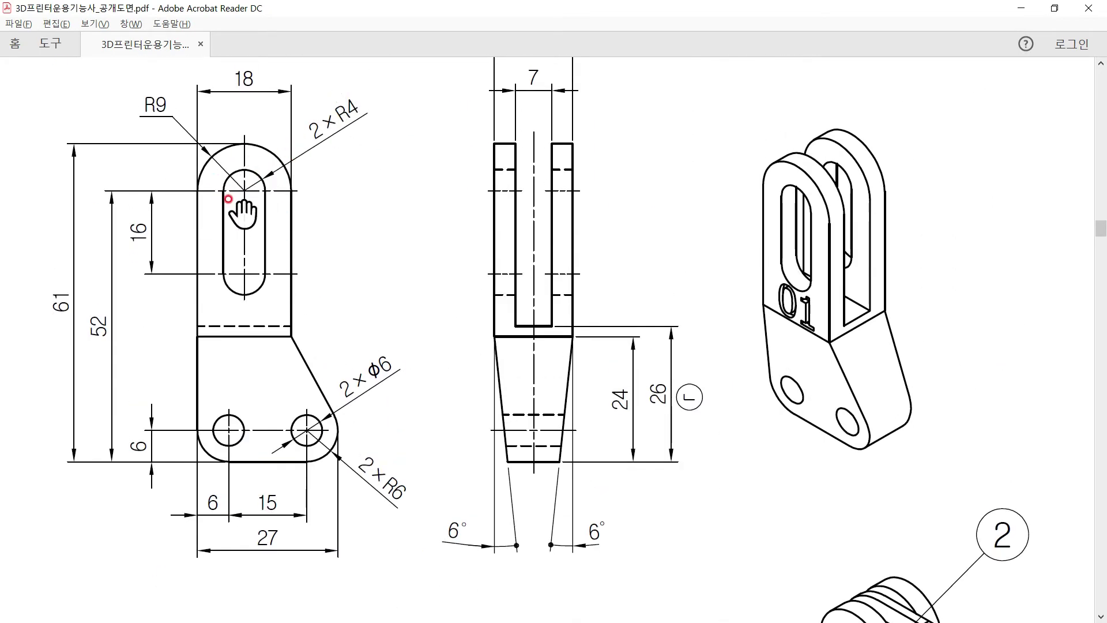
{"action": "scroll", "coordinate": [375, 152], "scroll_direction": "down", "scroll_amount": 3}
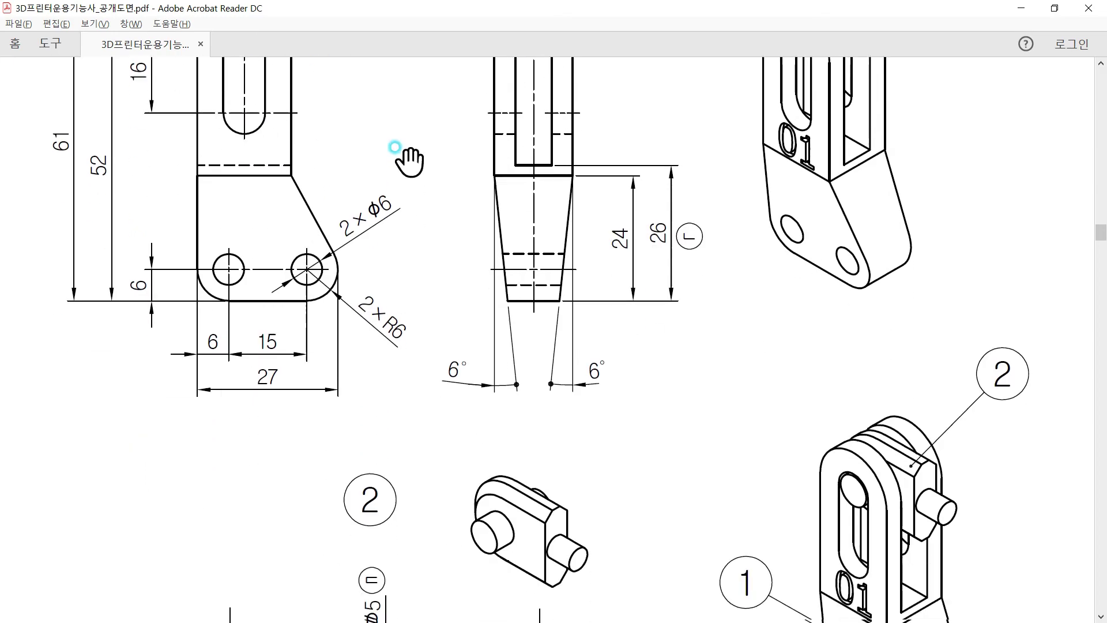
{"action": "scroll", "coordinate": [450, 173], "scroll_direction": "down", "scroll_amount": 3}
{"action": "scroll", "coordinate": [456, 259], "scroll_direction": "down", "scroll_amount": 3}
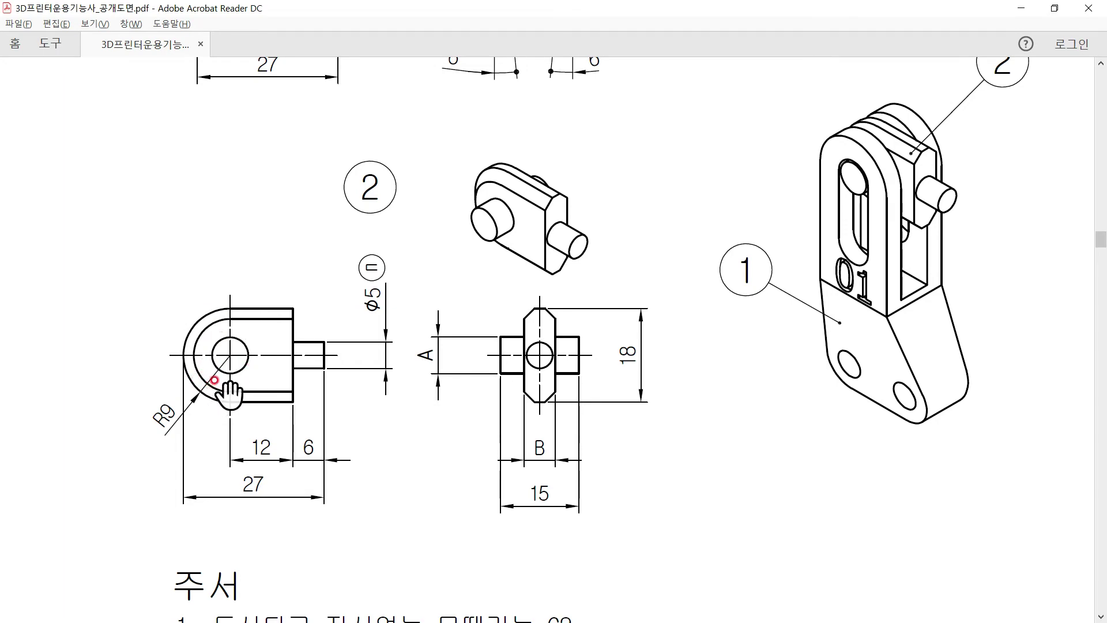
{"action": "key", "text": "alt+Tab"}
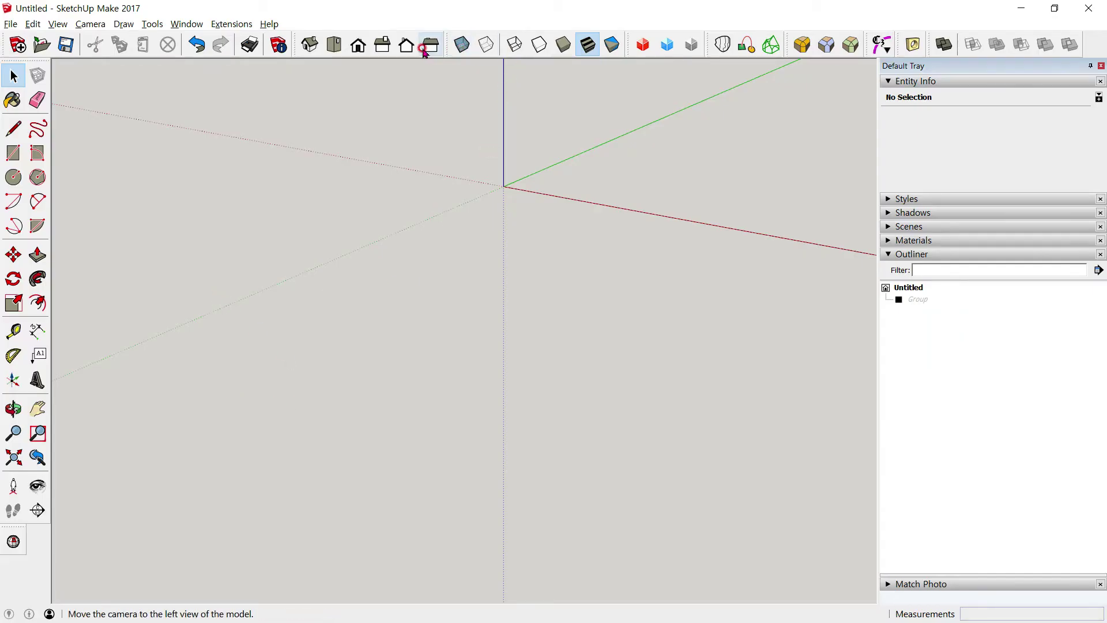
Step: In Front view, draw circles of radius 3.5 and 9 at the origin
{"action": "left_click", "coordinate": [359, 45]}
{"action": "left_click", "coordinate": [15, 177]}
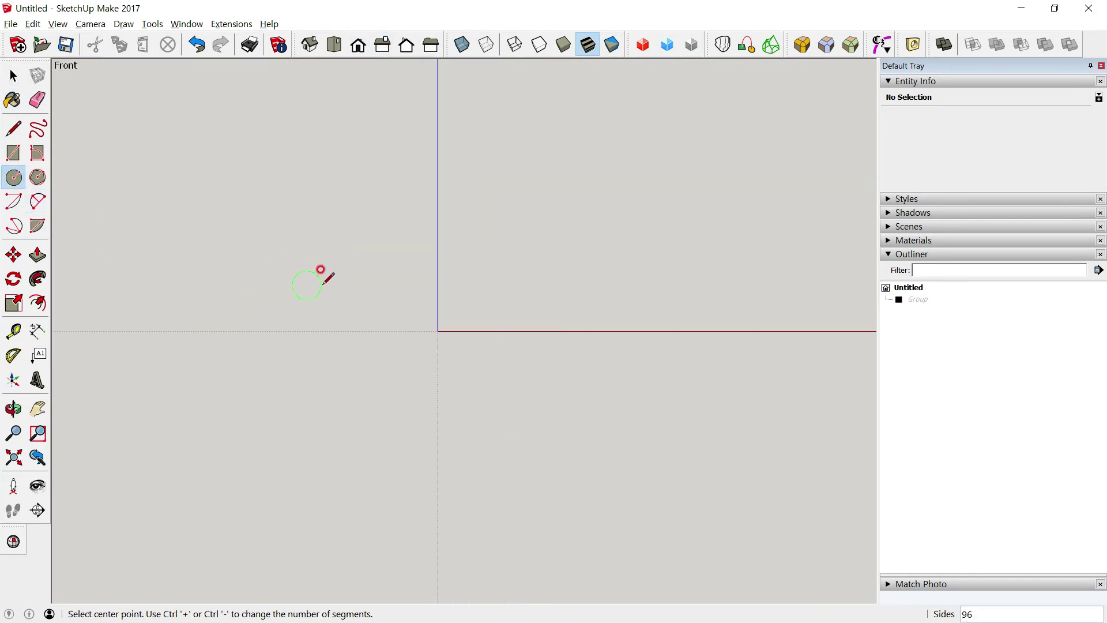
{"action": "left_click", "coordinate": [439, 330]}
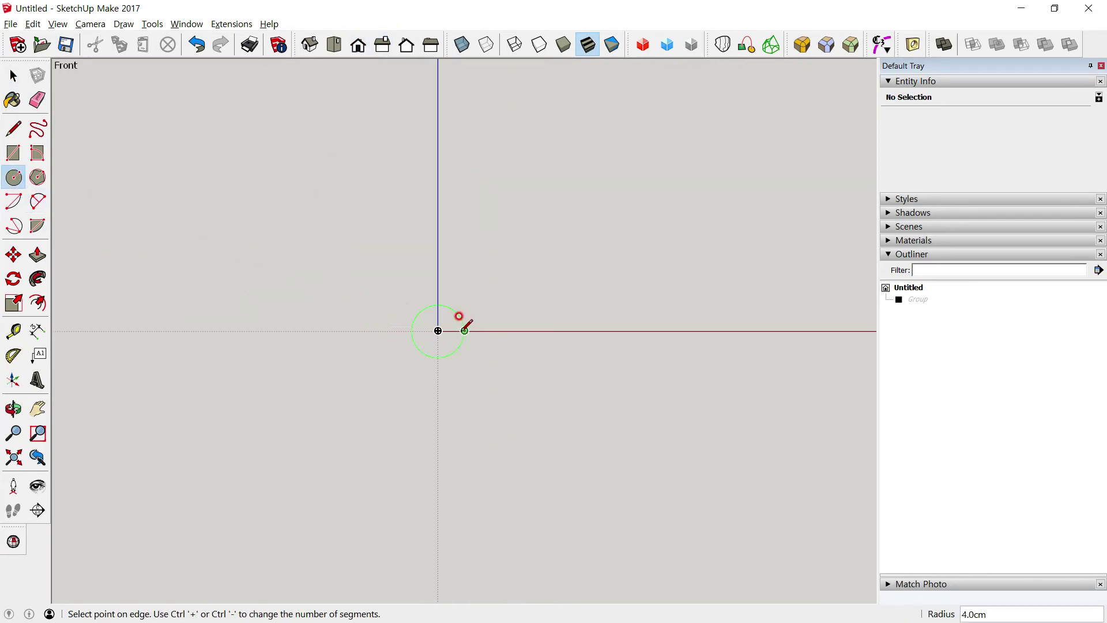
{"action": "key", "text": "Return"}
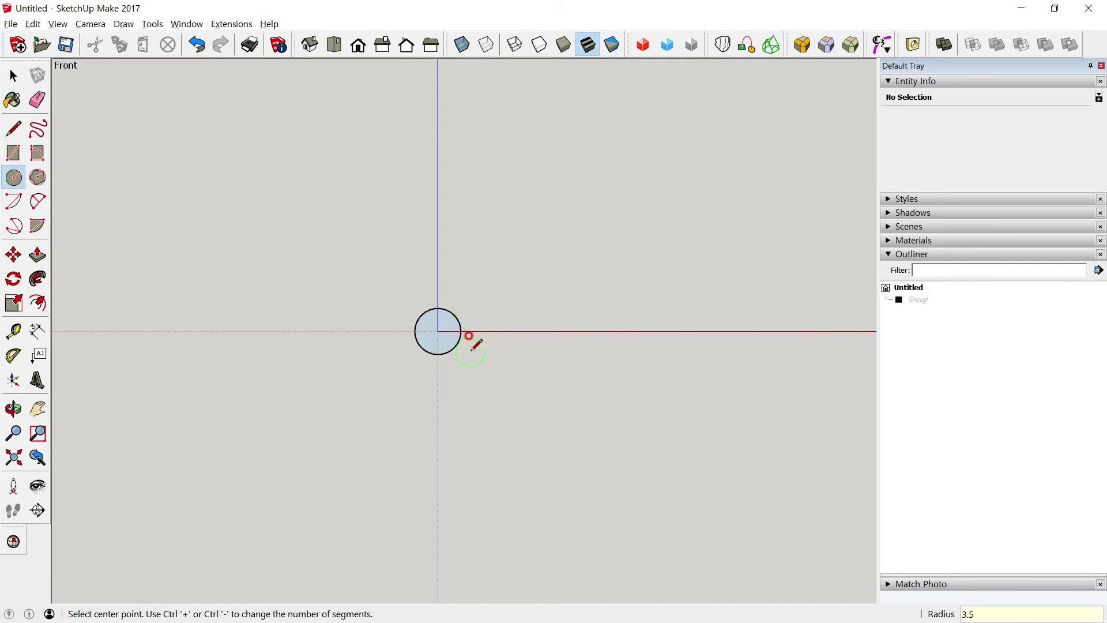
{"action": "scroll", "coordinate": [472, 349], "scroll_direction": "up", "scroll_amount": 2}
{"action": "left_click", "coordinate": [421, 306]}
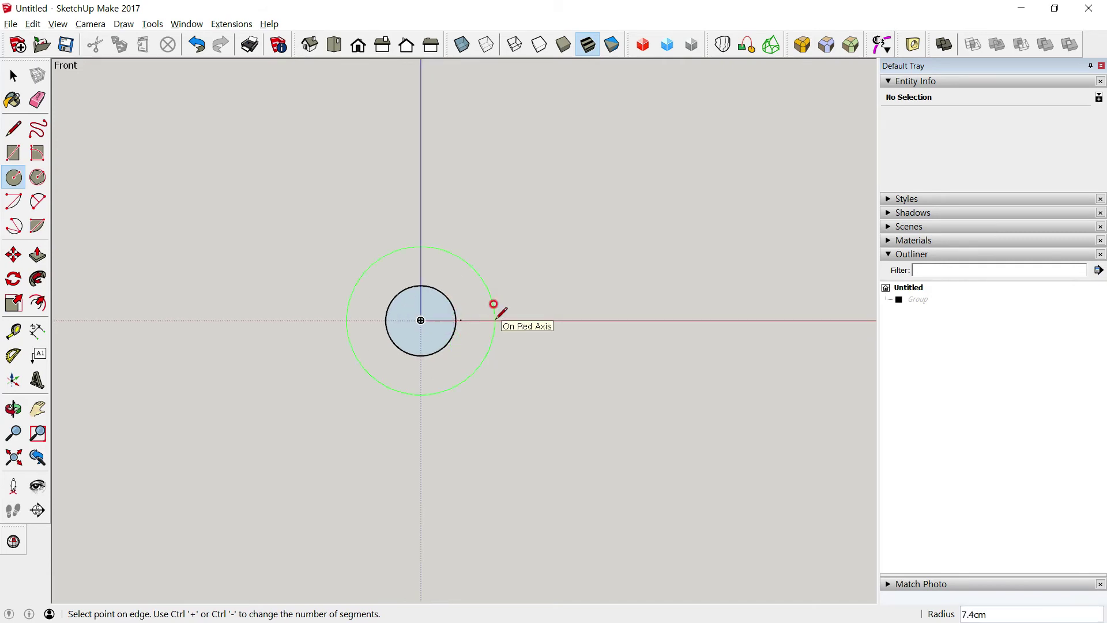
{"action": "key", "text": "Return"}
Step: Draw the 12 cm square side off the circle and erase the inner right arc
{"action": "key", "text": "alt+Tab"}
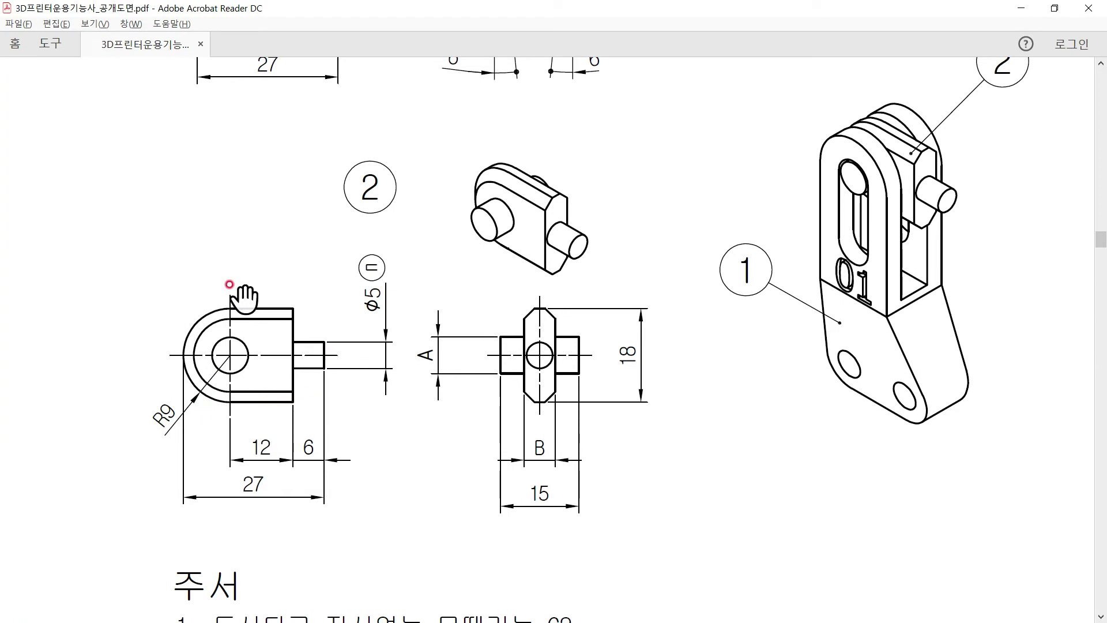
{"action": "key", "text": "alt+Tab"}
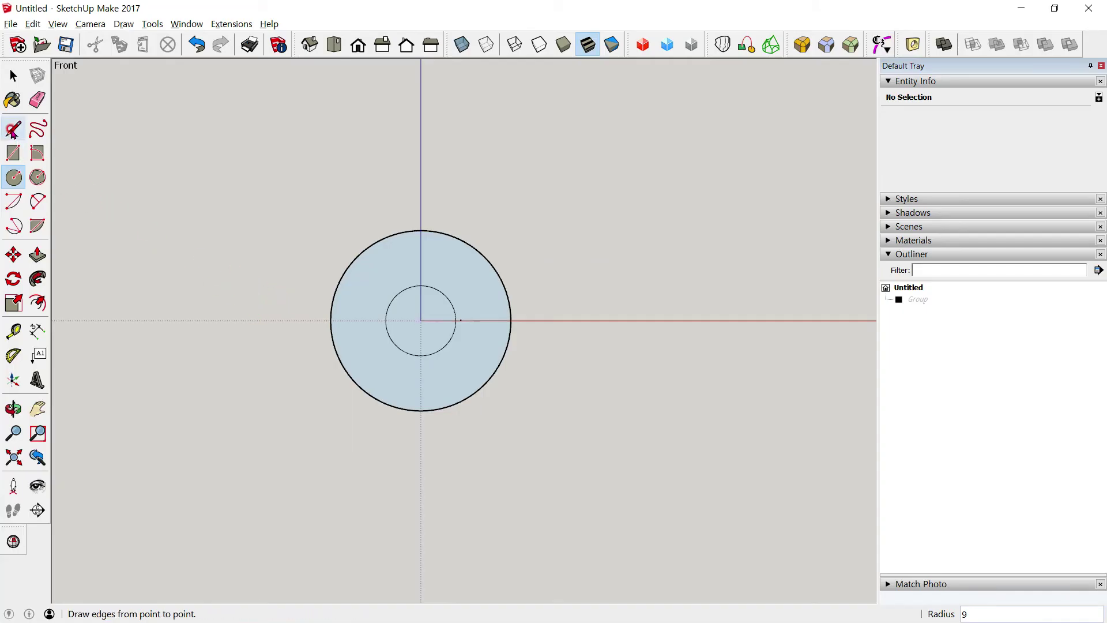
{"action": "left_click", "coordinate": [14, 129]}
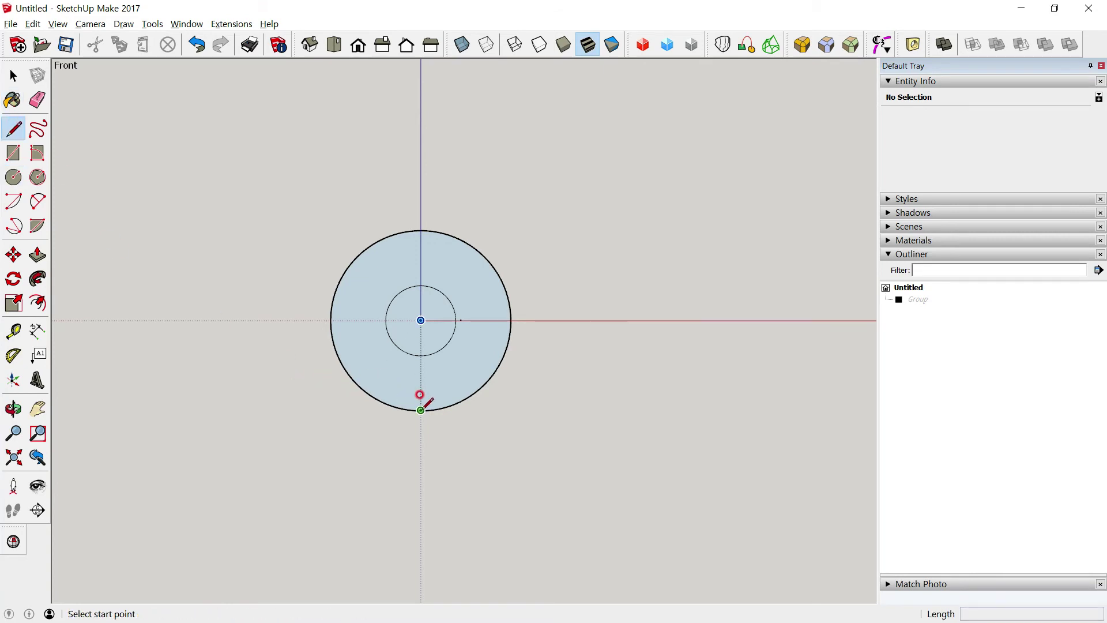
{"action": "left_click", "coordinate": [421, 410]}
{"action": "type", "text": "12"}
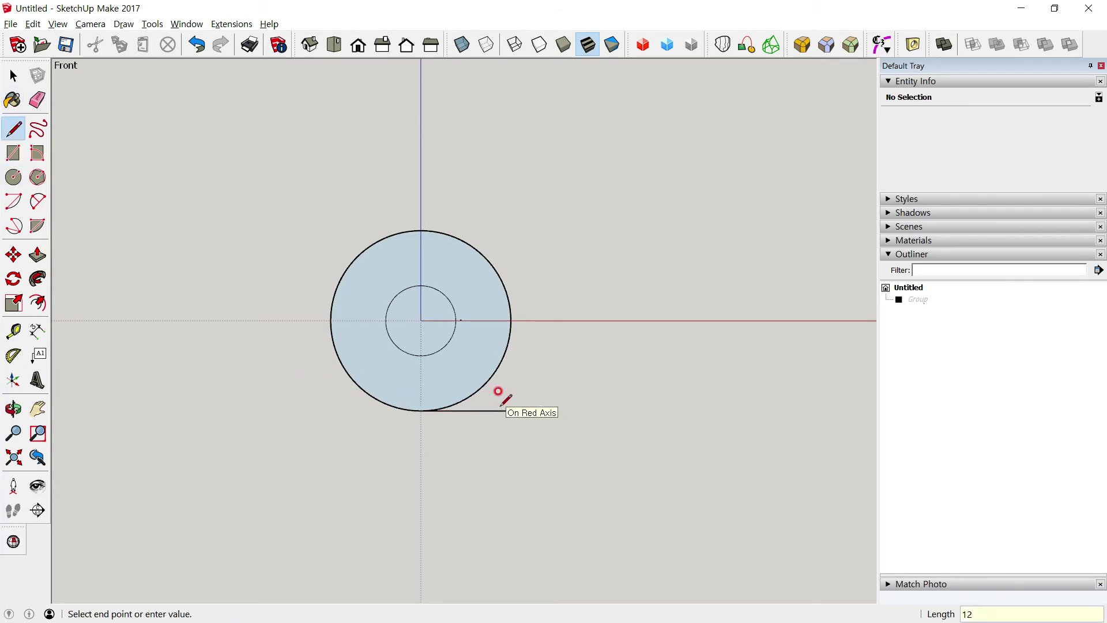
{"action": "key", "text": "Return"}
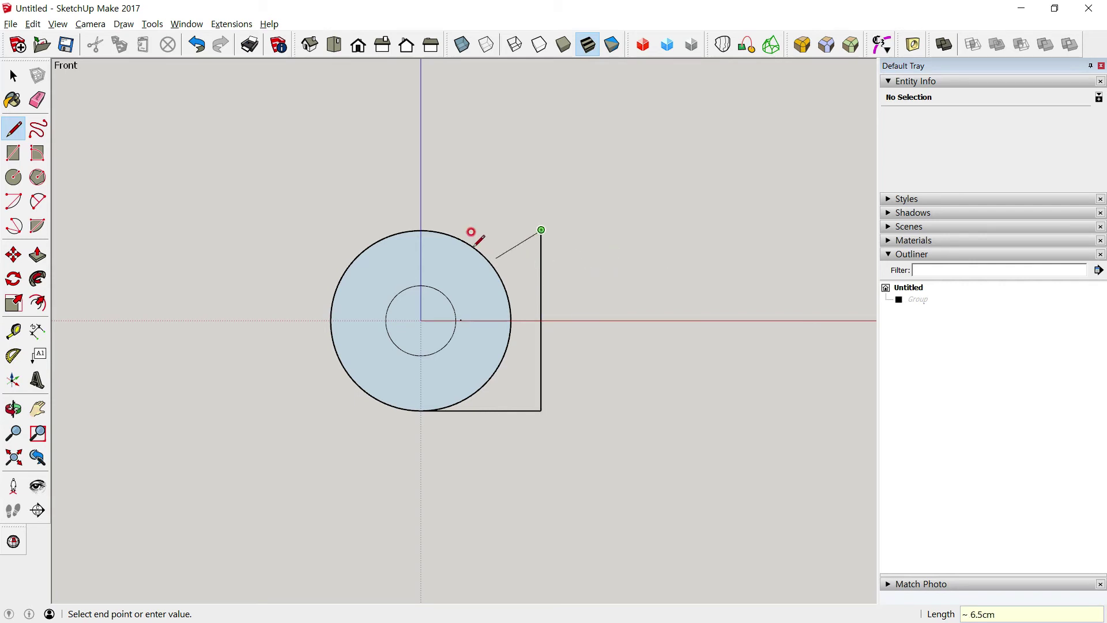
{"action": "left_click", "coordinate": [420, 230]}
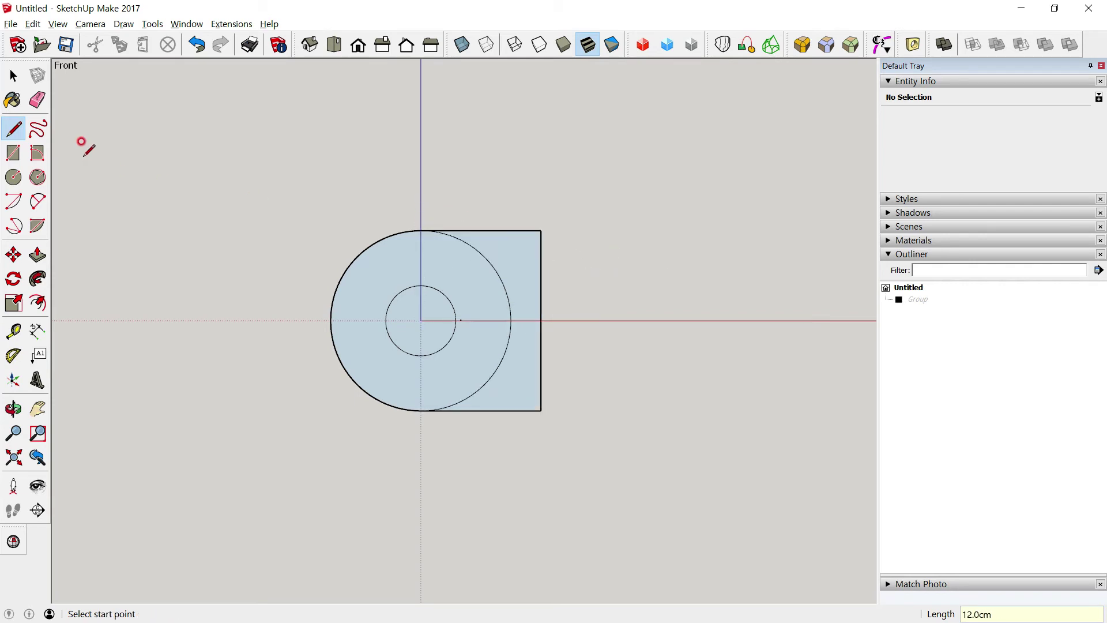
{"action": "left_click", "coordinate": [37, 100]}
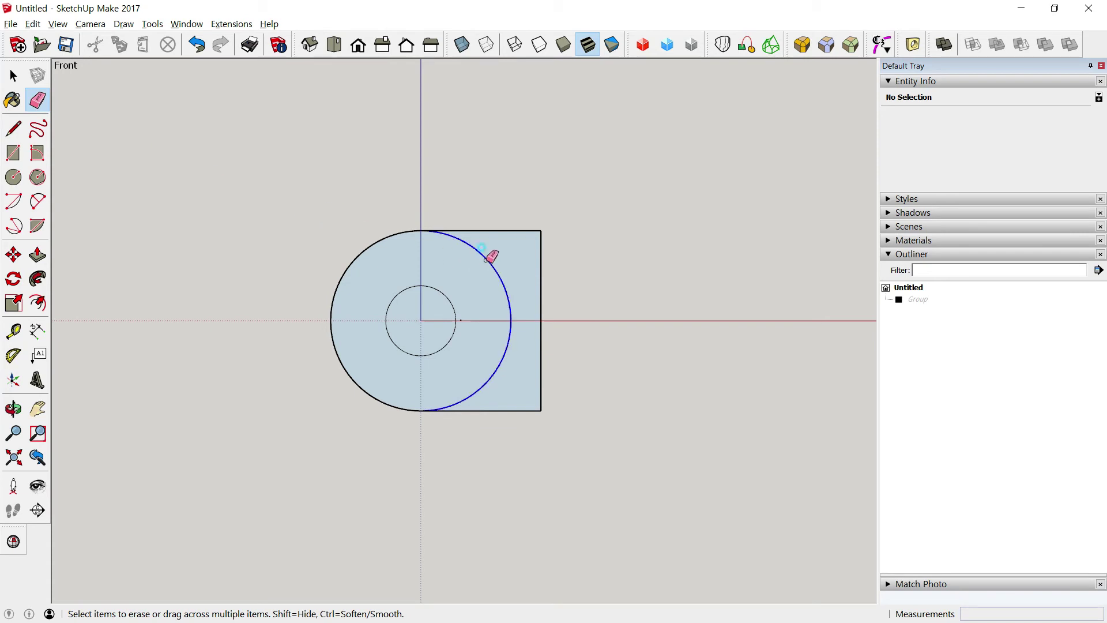
{"action": "left_click", "coordinate": [487, 258]}
{"action": "left_click", "coordinate": [13, 75]}
{"action": "middle_click_drag", "start_coordinate": [448, 240], "coordinate": [84, 382]}
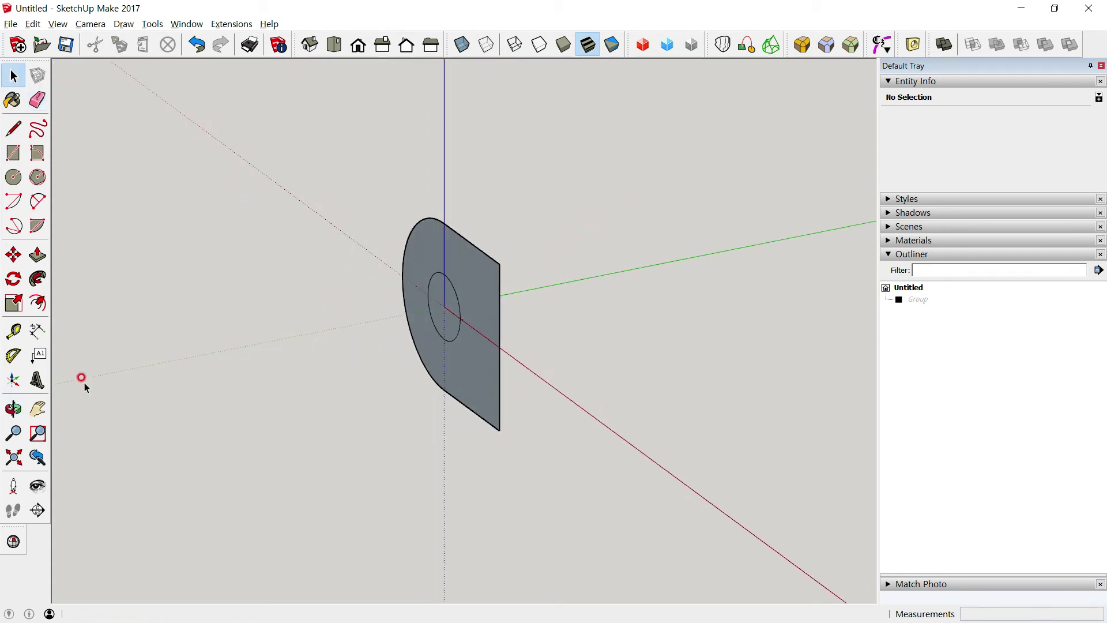
{"action": "key", "text": "alt+Tab"}
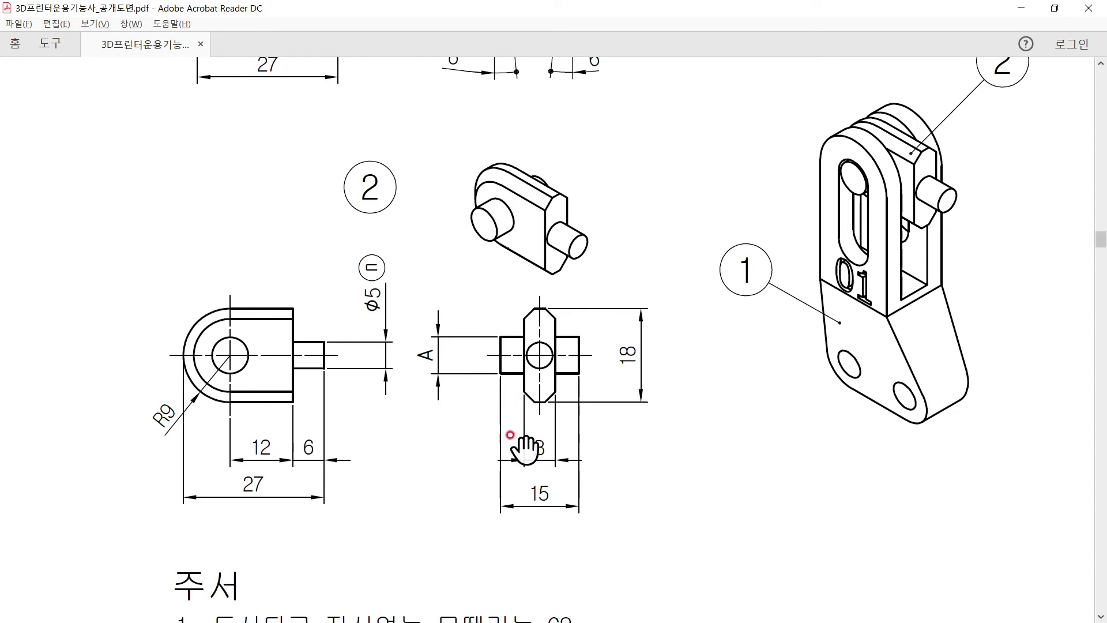
{"action": "scroll", "coordinate": [444, 403], "scroll_direction": "up", "scroll_amount": 3}
{"action": "scroll", "coordinate": [403, 346], "scroll_direction": "up", "scroll_amount": 3}
{"action": "scroll", "coordinate": [552, 206], "scroll_direction": "up", "scroll_amount": 1}
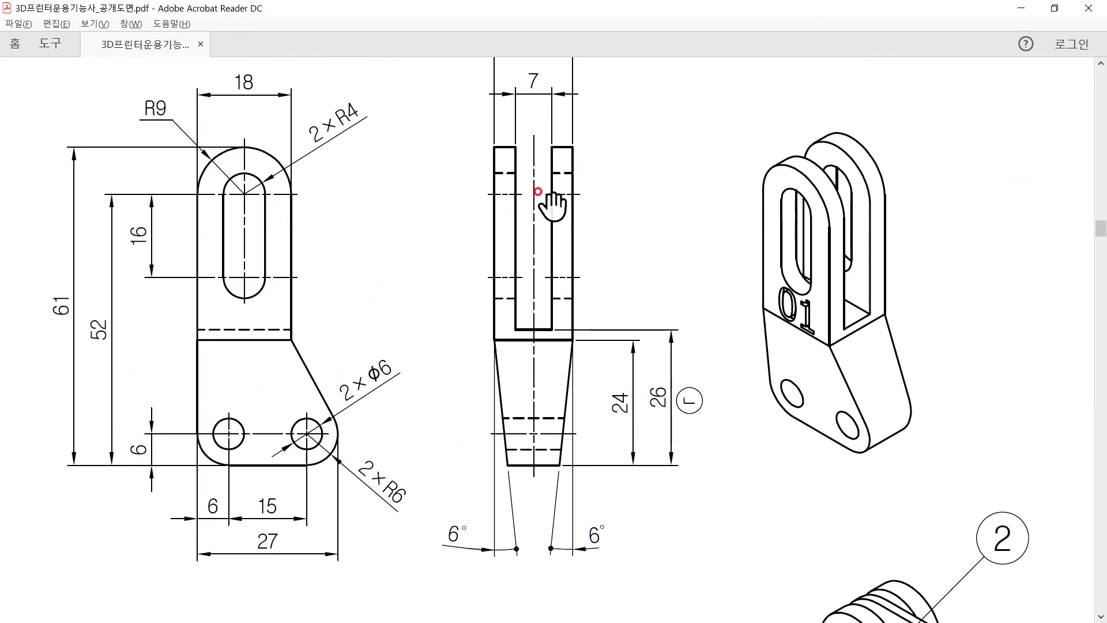
{"action": "scroll", "coordinate": [494, 257], "scroll_direction": "down", "scroll_amount": 3}
{"action": "scroll", "coordinate": [452, 255], "scroll_direction": "down", "scroll_amount": 5}
{"action": "scroll", "coordinate": [514, 419], "scroll_direction": "down", "scroll_amount": 2}
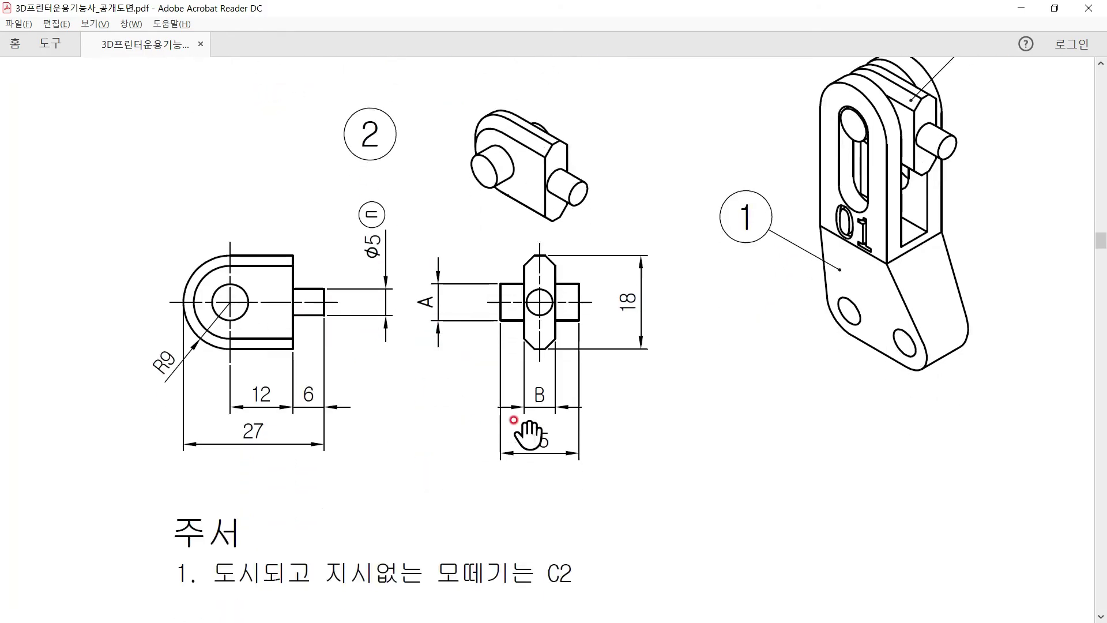
{"action": "key", "text": "alt+Tab"}
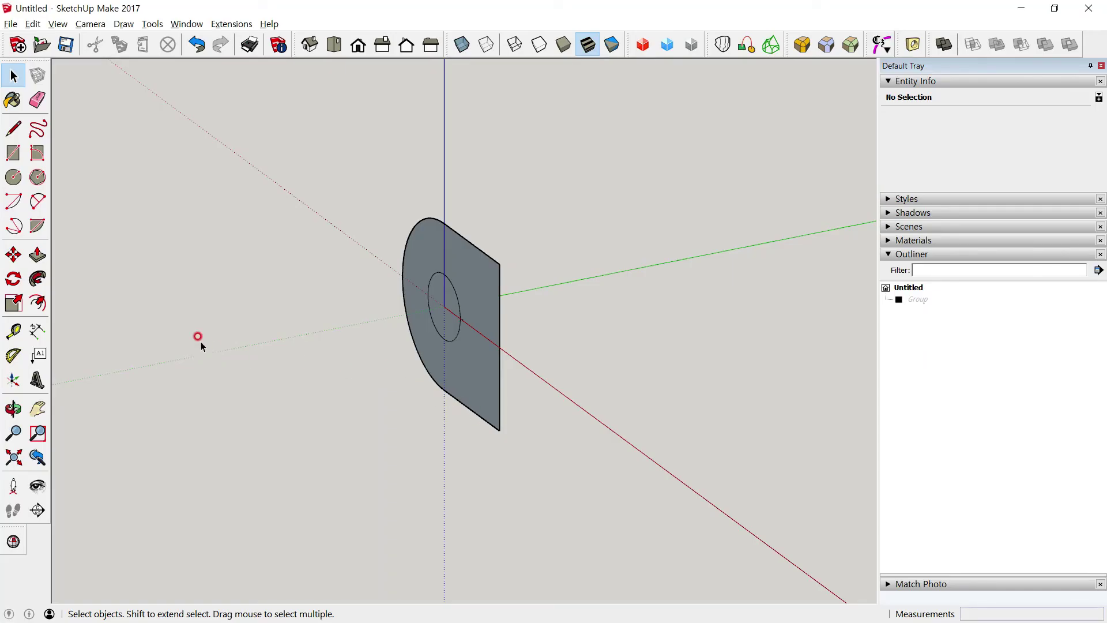
Step: Extrude the profile into a block, extending the opposite side by 3 cm
{"action": "left_click", "coordinate": [38, 255]}
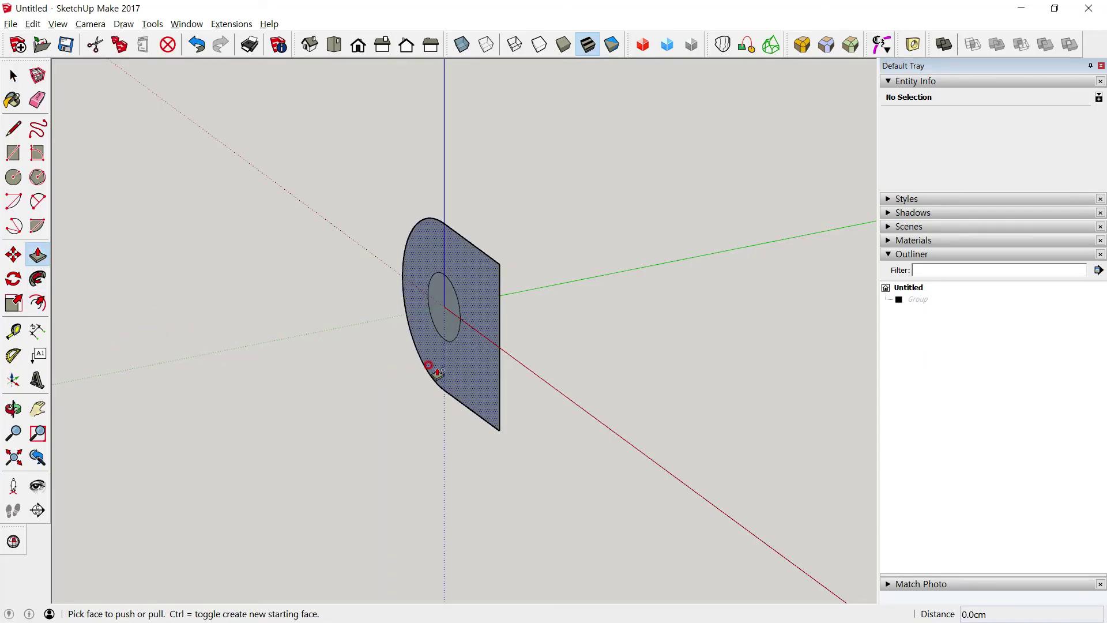
{"action": "left_click", "coordinate": [436, 371]}
{"action": "type", "text": "3"}
{"action": "left_click", "coordinate": [423, 378]}
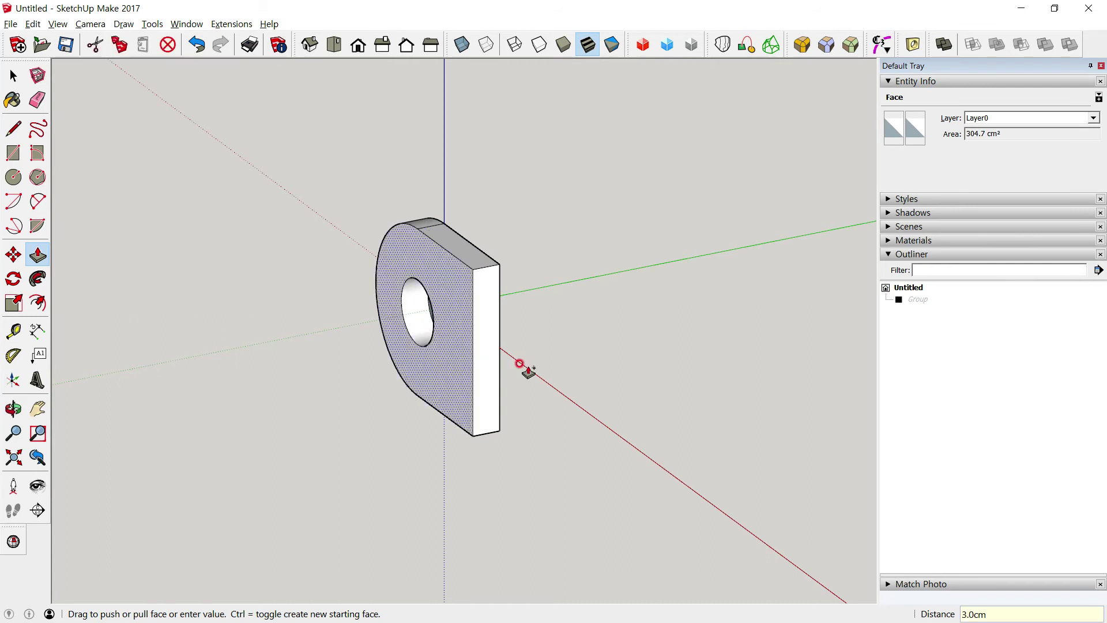
{"action": "middle_click_drag", "start_coordinate": [622, 391], "coordinate": [311, 420]}
{"action": "left_click", "coordinate": [422, 364]}
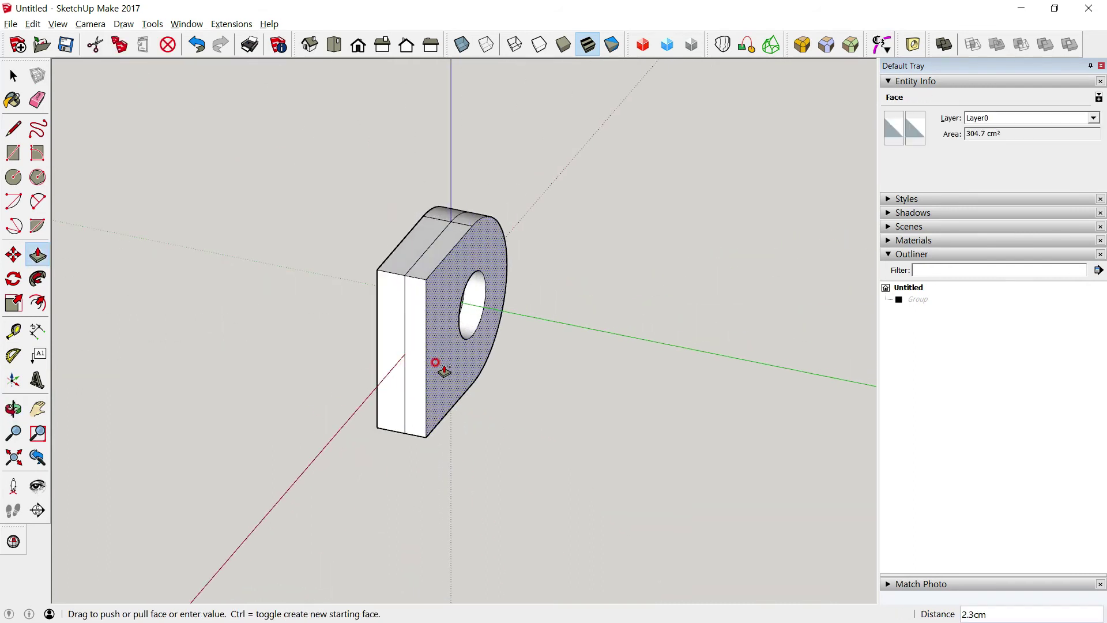
{"action": "key", "text": "Return"}
{"action": "mouse_move", "coordinate": [206, 304]}
{"action": "middle_mouse_down"}
{"action": "mouse_move", "coordinate": [662, 245]}
{"action": "mouse_move", "coordinate": [700, 299]}
{"action": "mouse_move", "coordinate": [585, 322]}
{"action": "middle_mouse_up"}
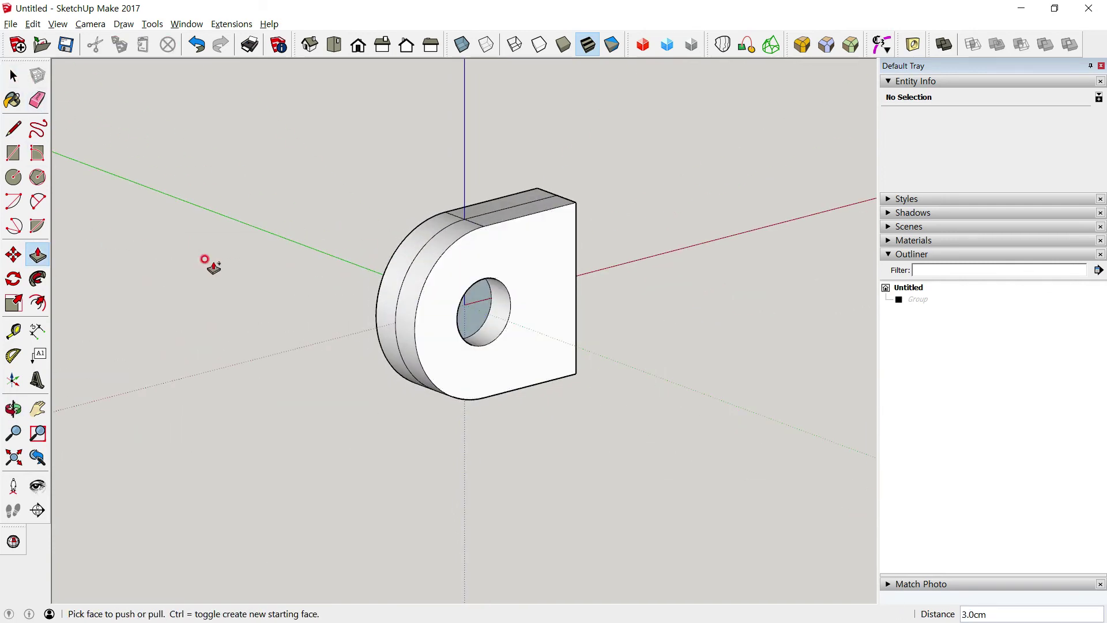
{"action": "mouse_move", "coordinate": [315, 258]}
{"action": "middle_mouse_down"}
{"action": "mouse_move", "coordinate": [376, 242]}
{"action": "mouse_move", "coordinate": [262, 344]}
{"action": "middle_mouse_up"}
Step: Push the hole face in 7.5 cm and pull it out 7.5 cm as a pin
{"action": "key", "text": "alt+Tab"}
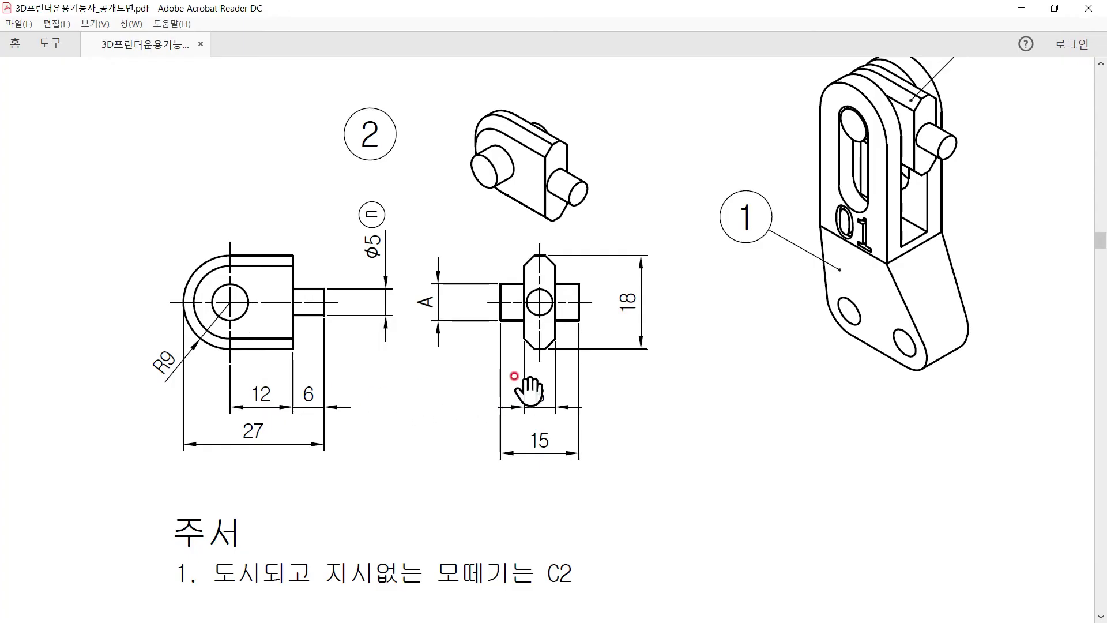
{"action": "key", "text": "alt+Tab"}
{"action": "left_click", "coordinate": [454, 340]}
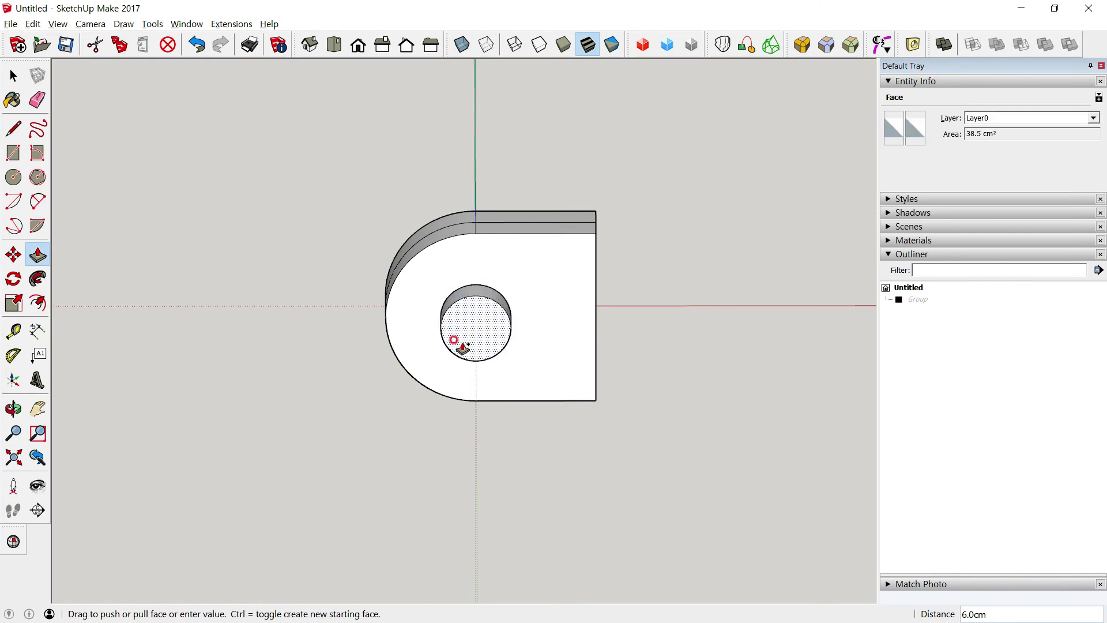
{"action": "type", "text": "cm"}
{"action": "key", "text": "Return"}
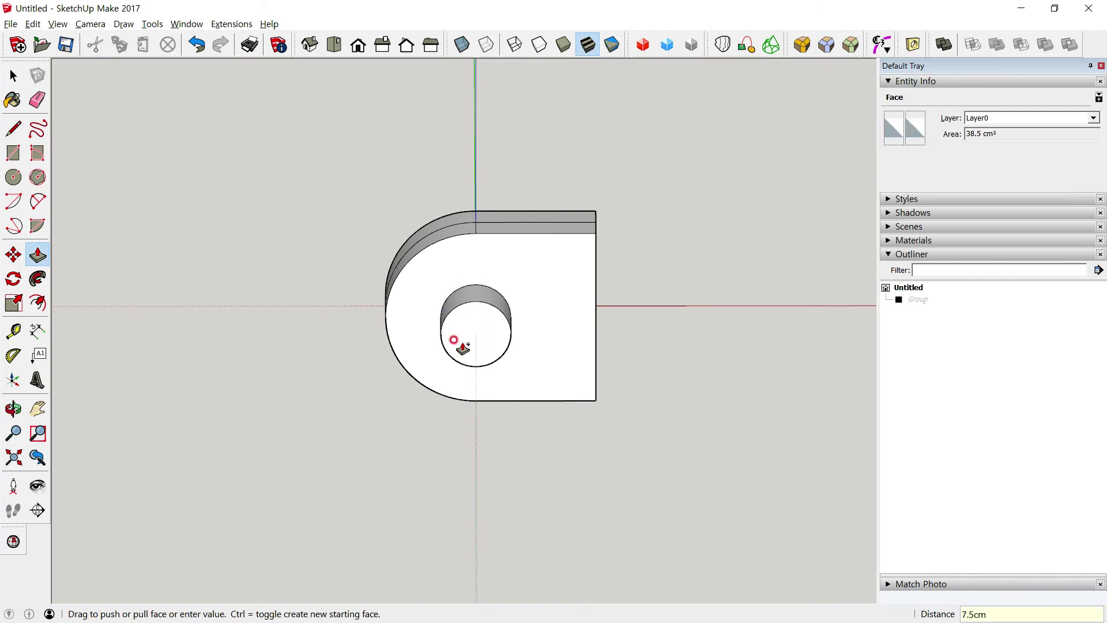
{"action": "mouse_move", "coordinate": [733, 323]}
{"action": "middle_mouse_down"}
{"action": "mouse_move", "coordinate": [445, 358]}
{"action": "mouse_move", "coordinate": [338, 274]}
{"action": "middle_mouse_up"}
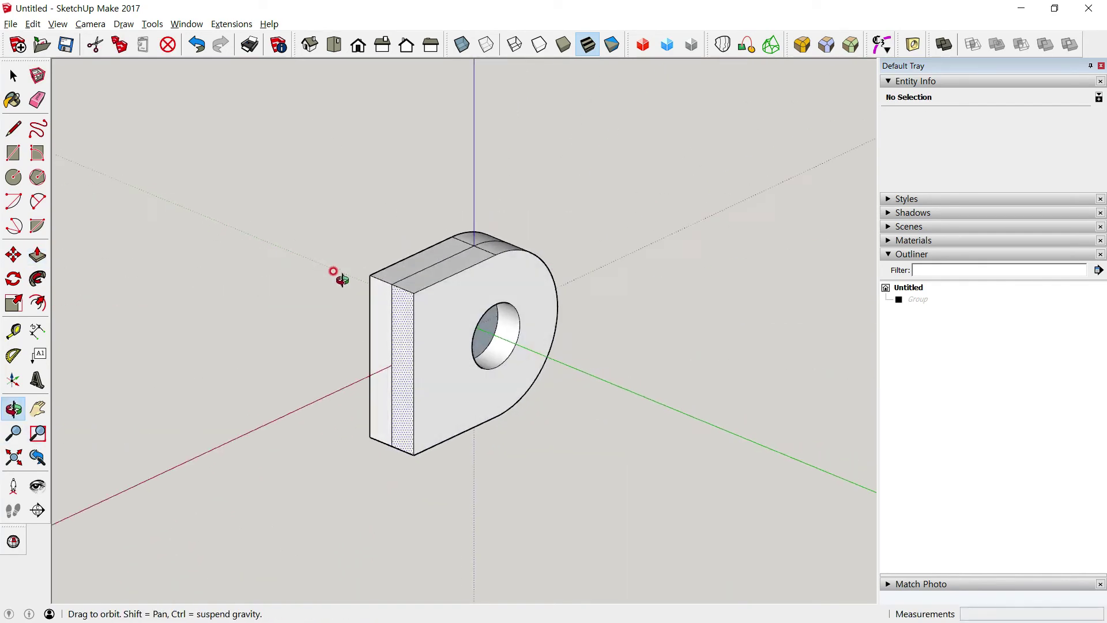
{"action": "left_click", "coordinate": [486, 329]}
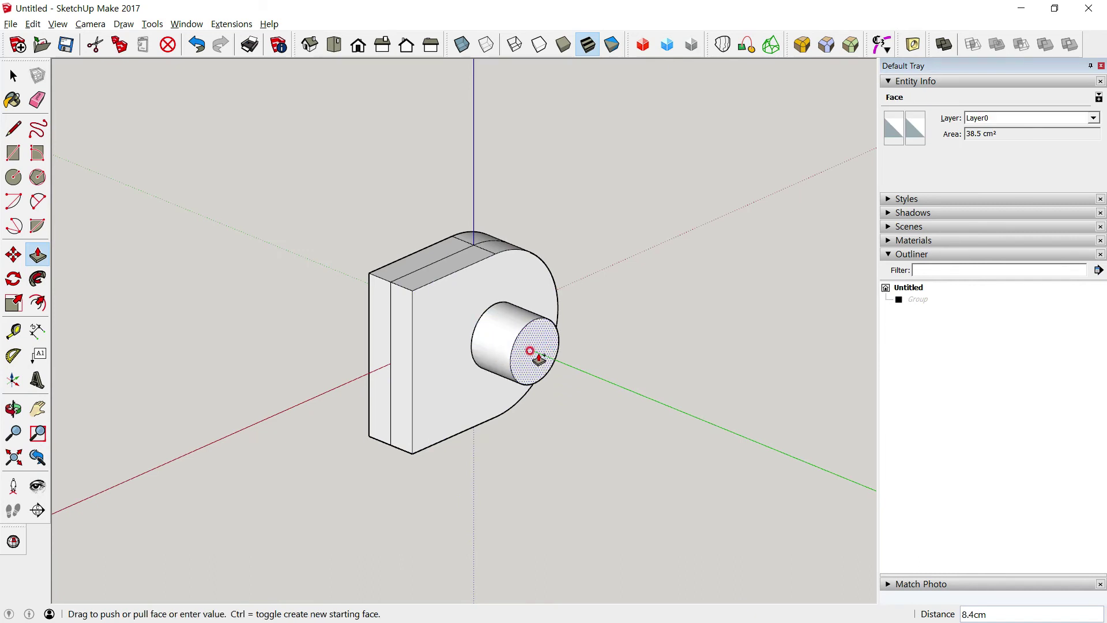
{"action": "type", "text": "cm"}
{"action": "key", "text": "Return"}
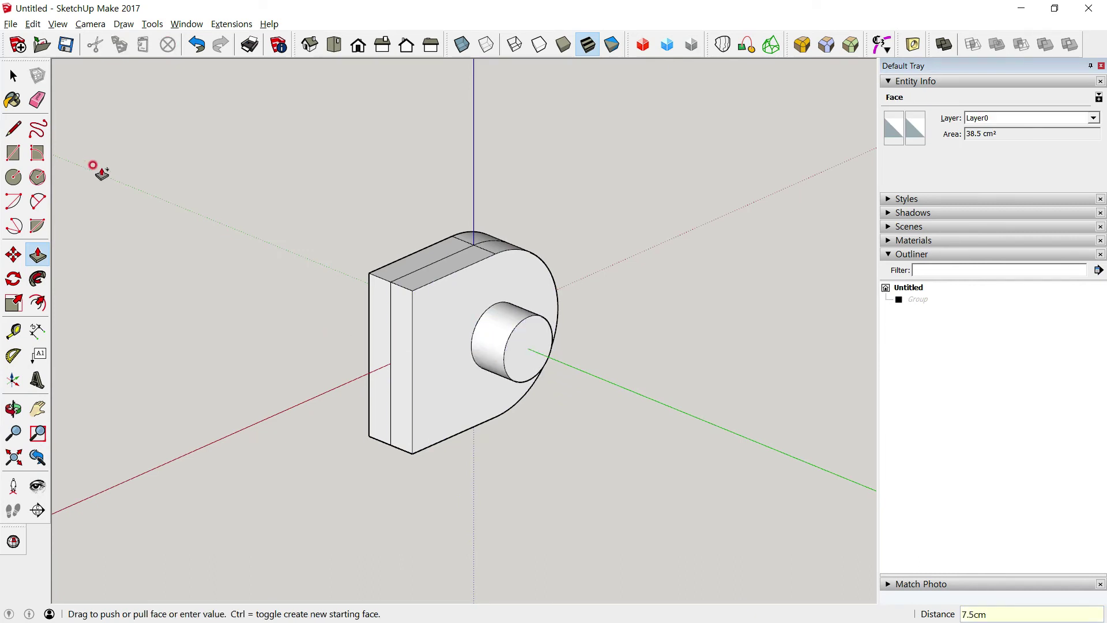
{"action": "key", "text": "space"}
{"action": "left_click", "coordinate": [337, 45]}
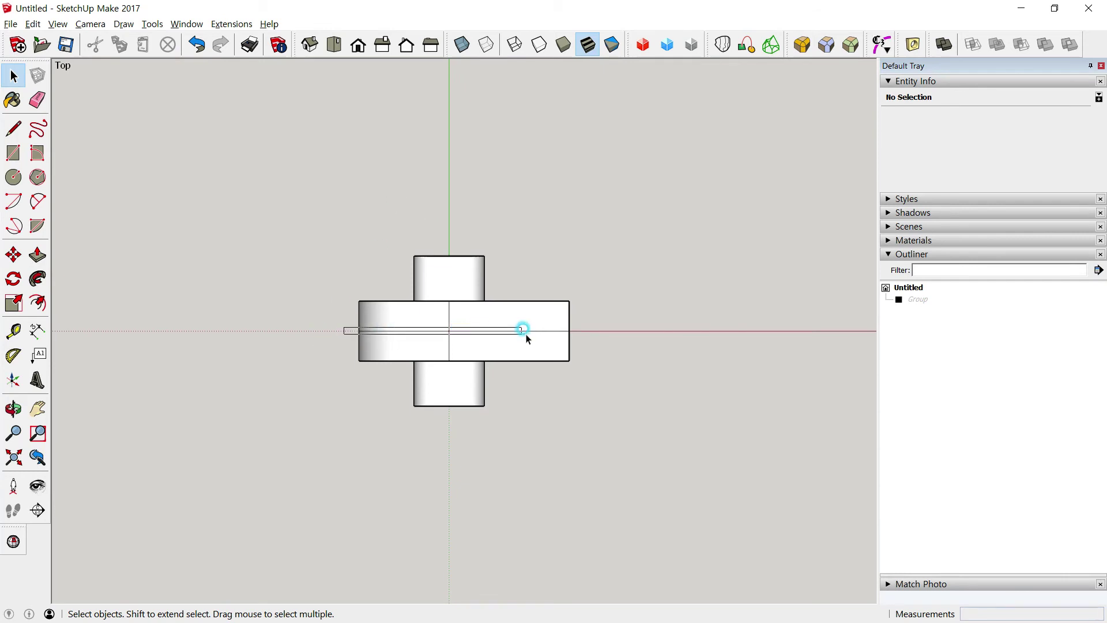
{"action": "left_click_drag", "start_coordinate": [573, 336], "coordinate": [579, 336]}
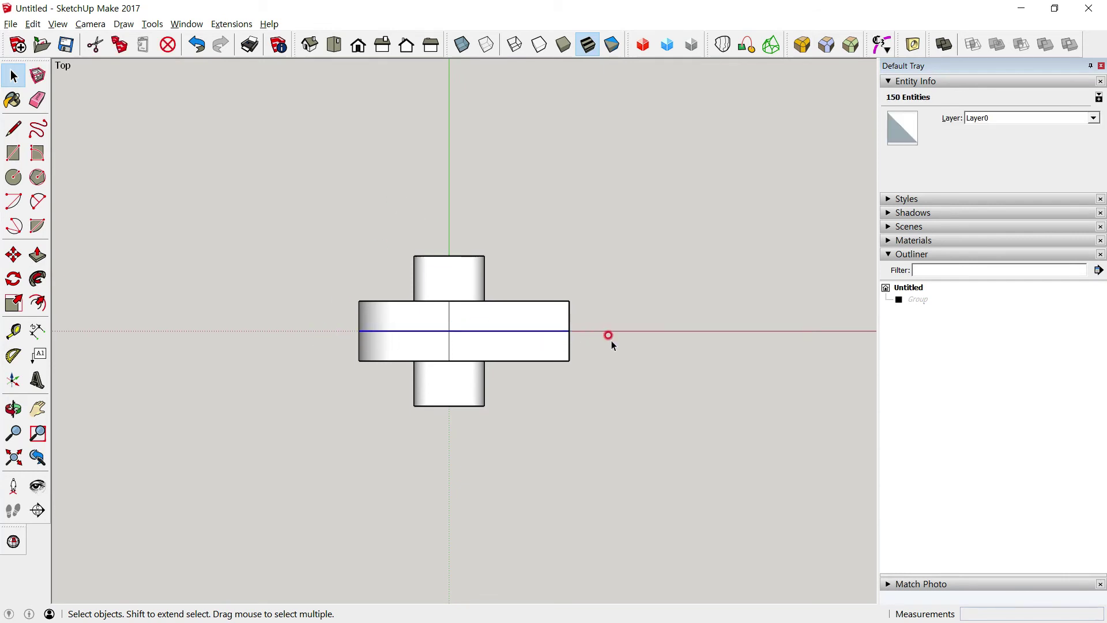
{"action": "left_click", "coordinate": [611, 341]}
{"action": "mouse_move", "coordinate": [612, 341]}
{"action": "middle_mouse_down"}
{"action": "mouse_move", "coordinate": [371, 131]}
{"action": "mouse_move", "coordinate": [455, 307]}
{"action": "middle_mouse_up"}
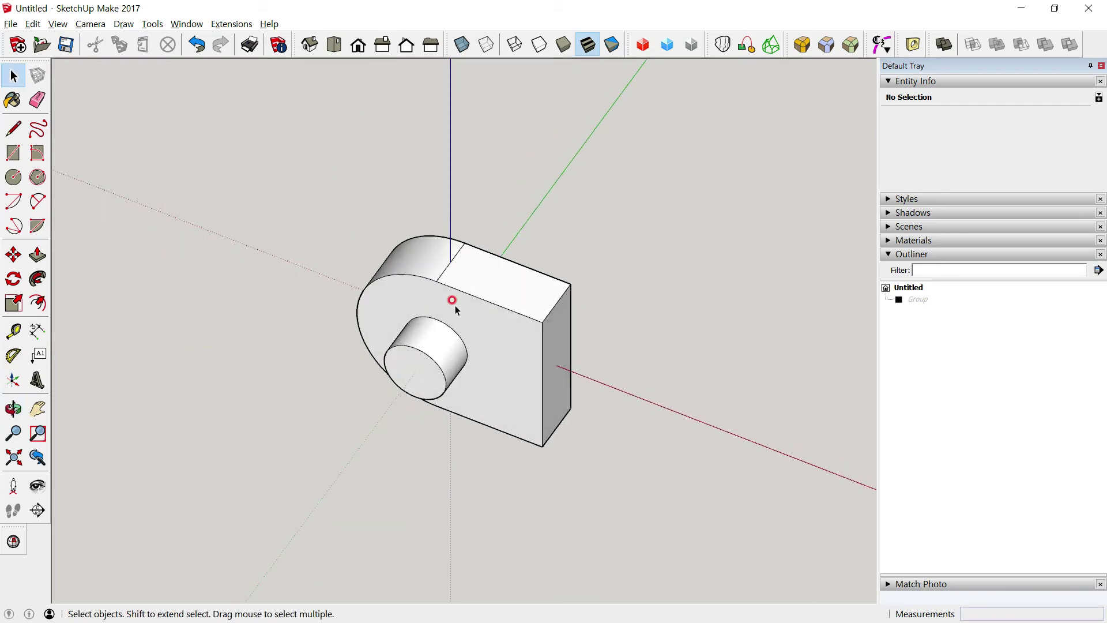
{"action": "triple_click", "coordinate": [524, 304]}
{"action": "right_click", "coordinate": [522, 298]}
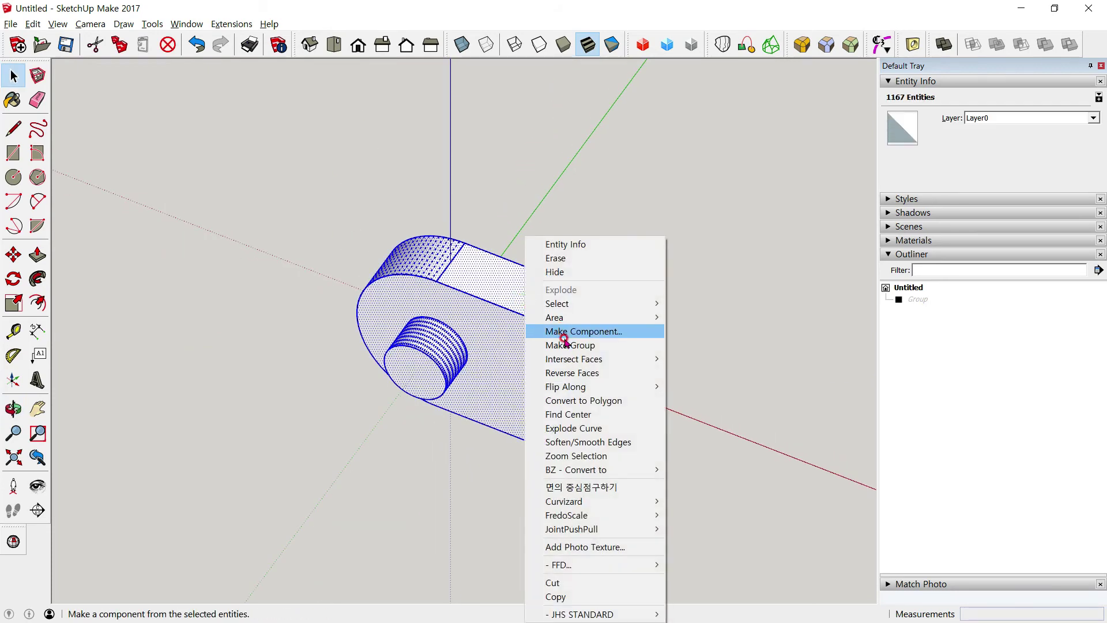
{"action": "left_click", "coordinate": [594, 345]}
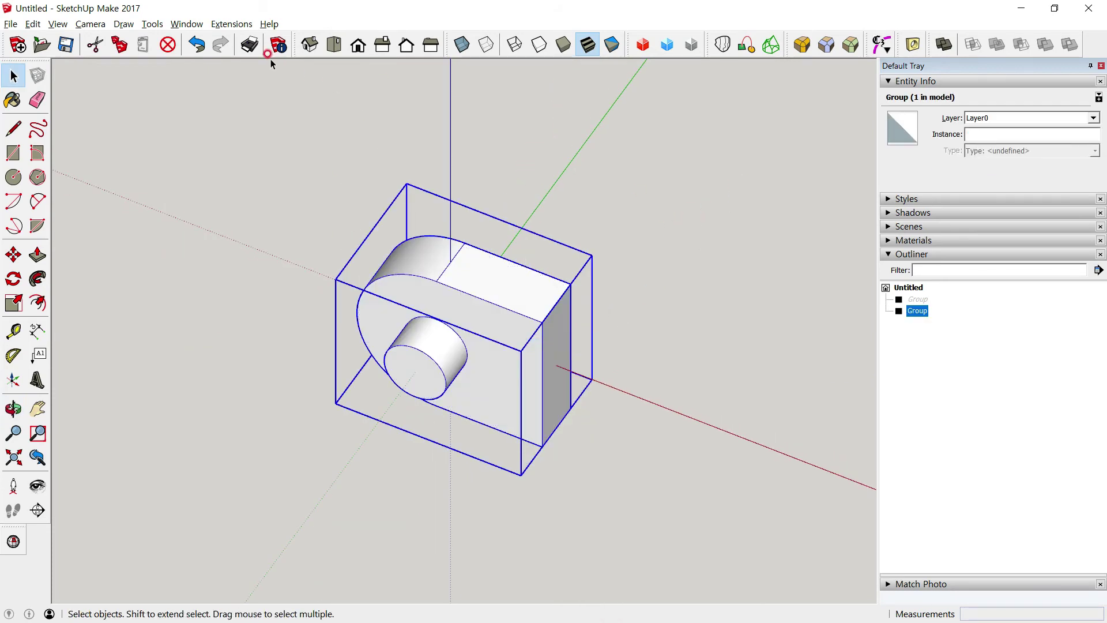
{"action": "left_click", "coordinate": [462, 44]}
{"action": "scroll", "coordinate": [462, 323], "scroll_direction": "up", "scroll_amount": 2}
{"action": "scroll", "coordinate": [464, 320], "scroll_direction": "up", "scroll_amount": 2}
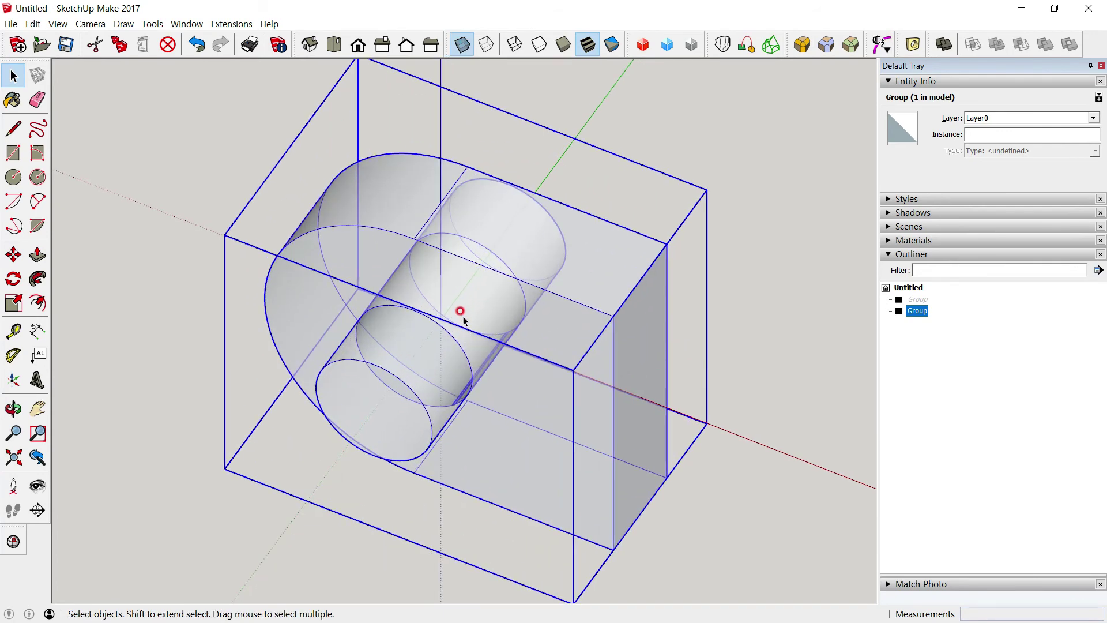
{"action": "left_click", "coordinate": [179, 130]}
{"action": "right_click", "coordinate": [402, 173]}
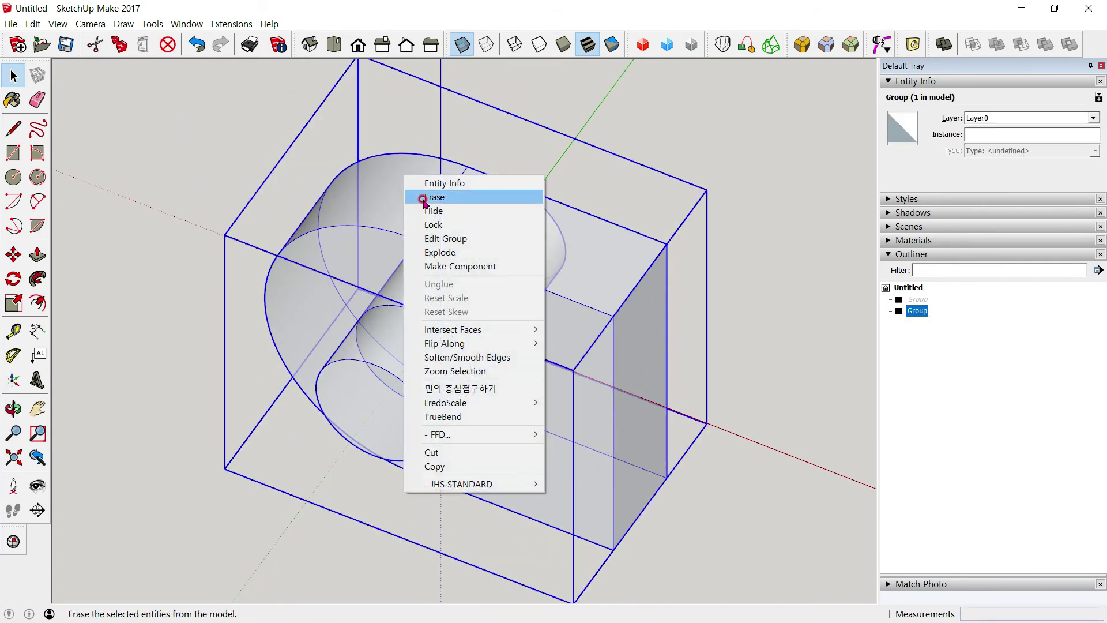
{"action": "left_click", "coordinate": [445, 255]}
{"action": "left_click", "coordinate": [230, 152]}
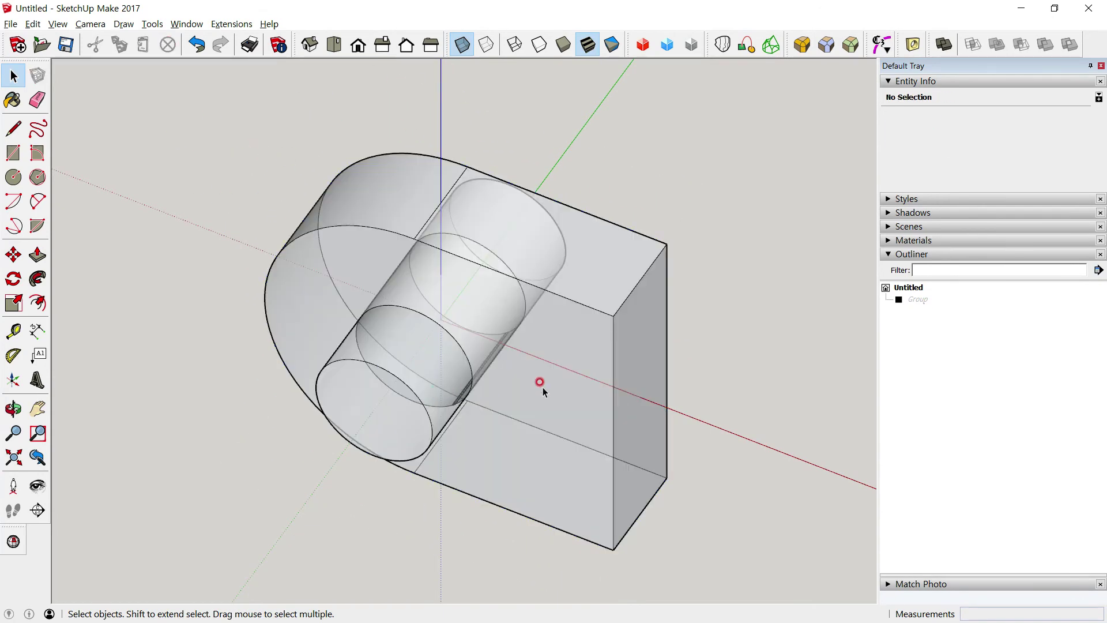
{"action": "left_click", "coordinate": [390, 288]}
{"action": "left_click", "coordinate": [462, 44]}
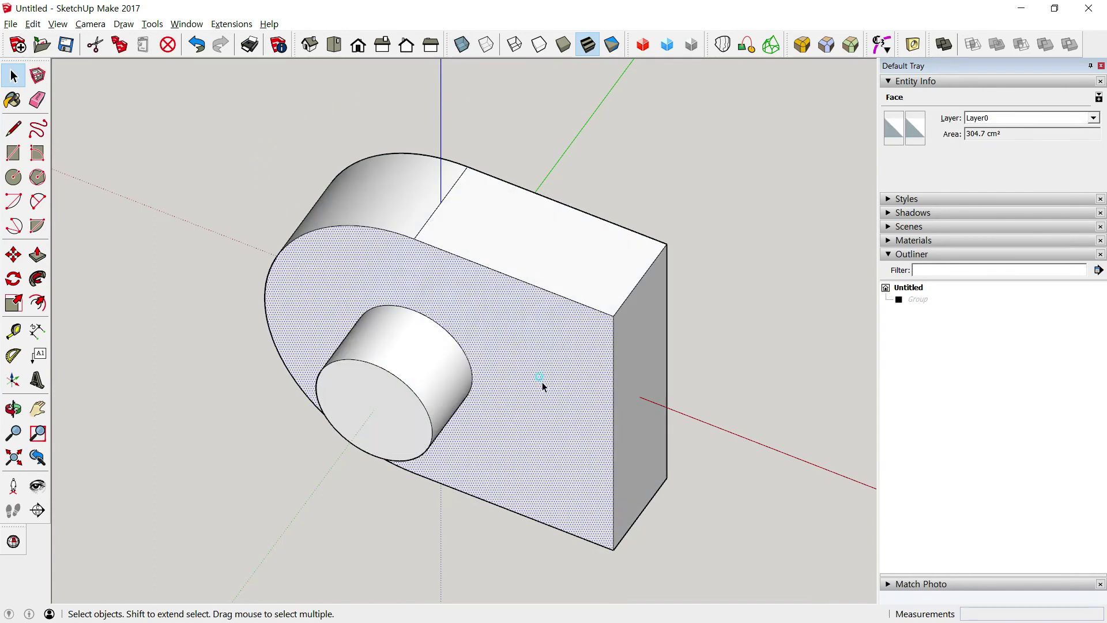
{"action": "right_click", "coordinate": [542, 383]}
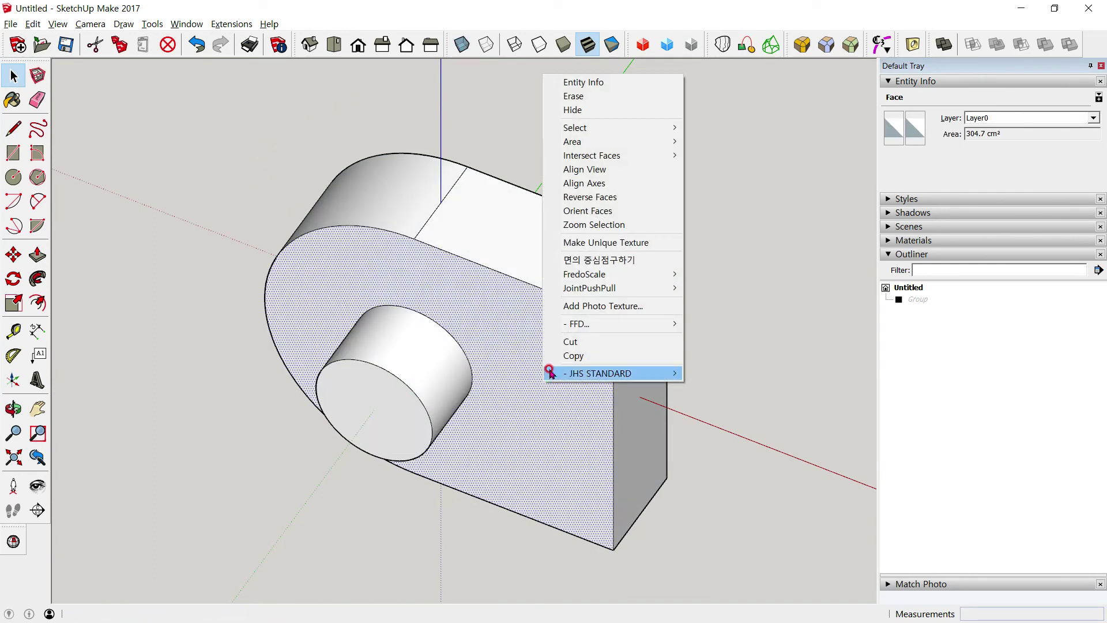
{"action": "left_click", "coordinate": [568, 110]}
{"action": "left_click", "coordinate": [476, 322]}
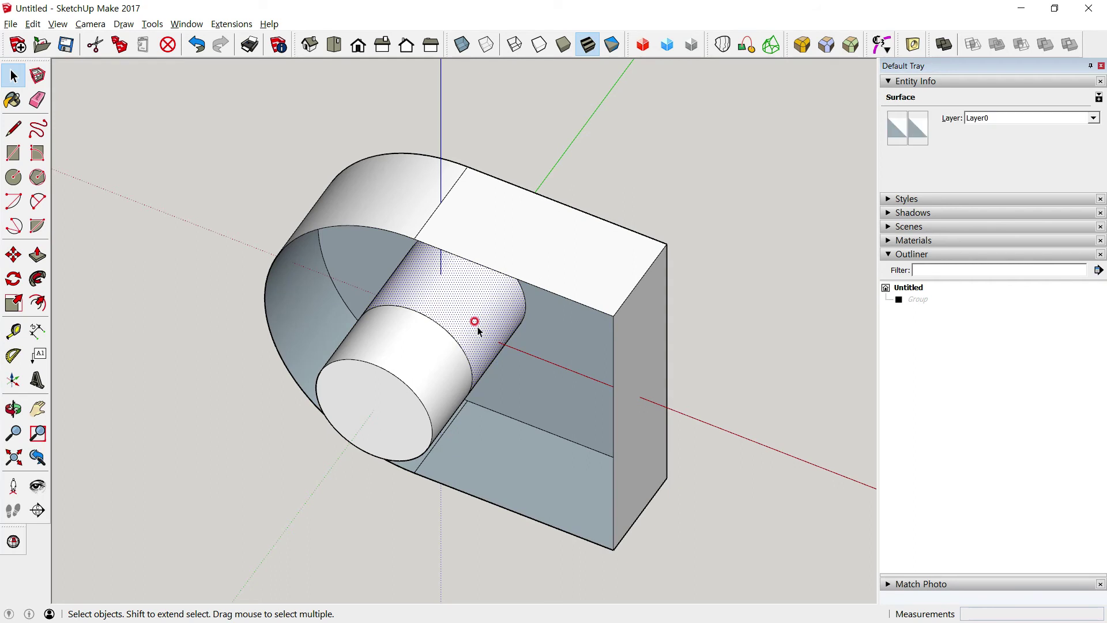
{"action": "key", "text": "h"}
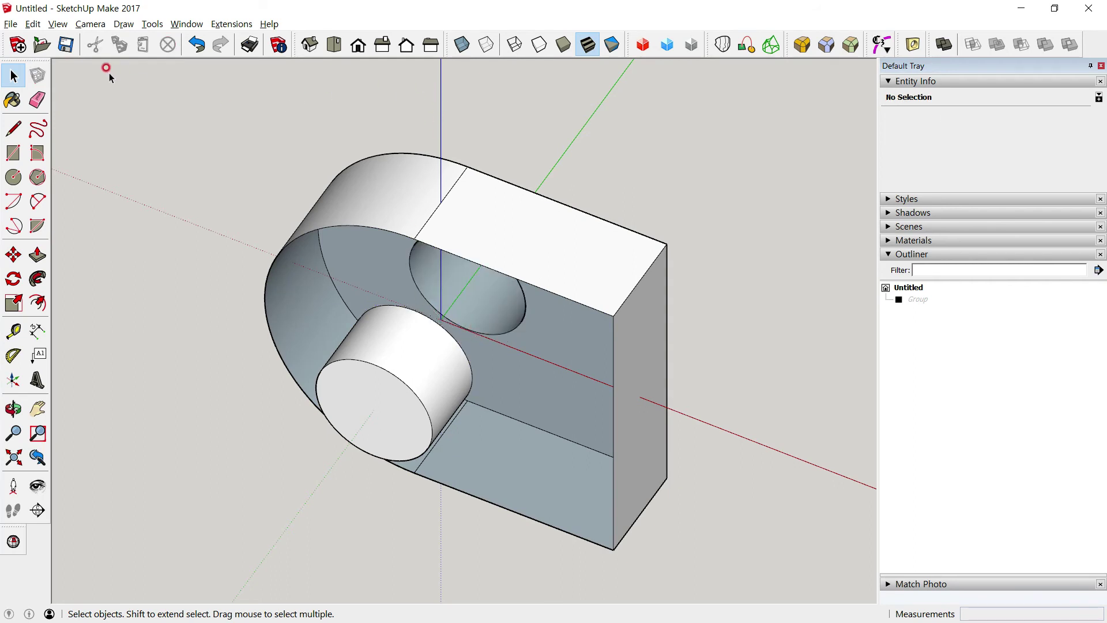
{"action": "left_click", "coordinate": [32, 23]}
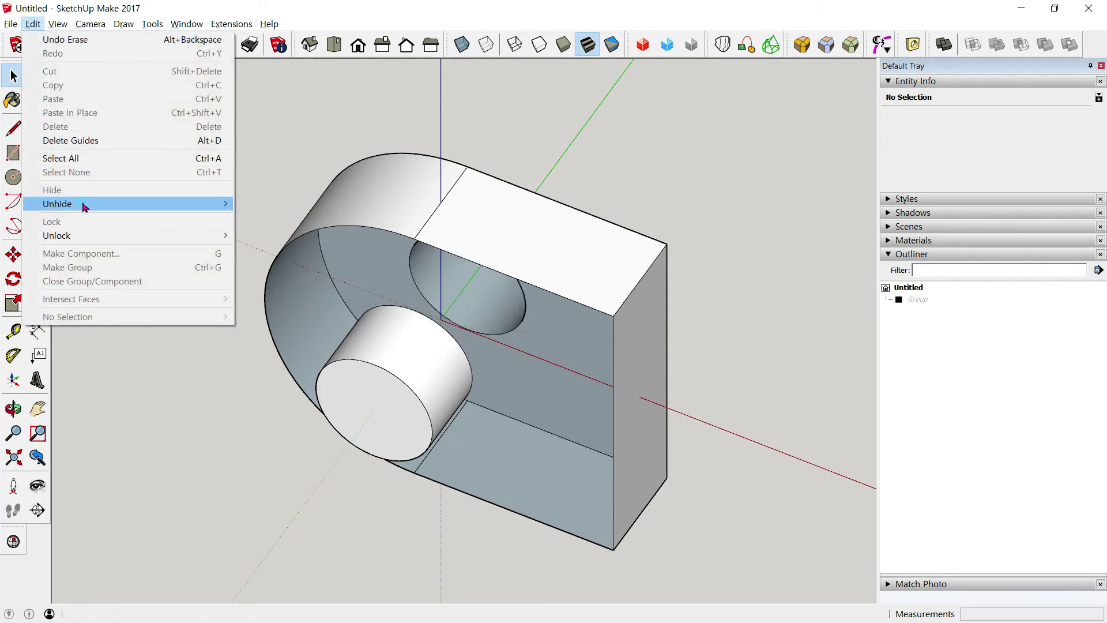
Step: Group the block and pin to confirm a 2405 cm³ solid group
{"action": "mouse_move", "coordinate": [57, 203]}
{"action": "left_click", "coordinate": [257, 215]}
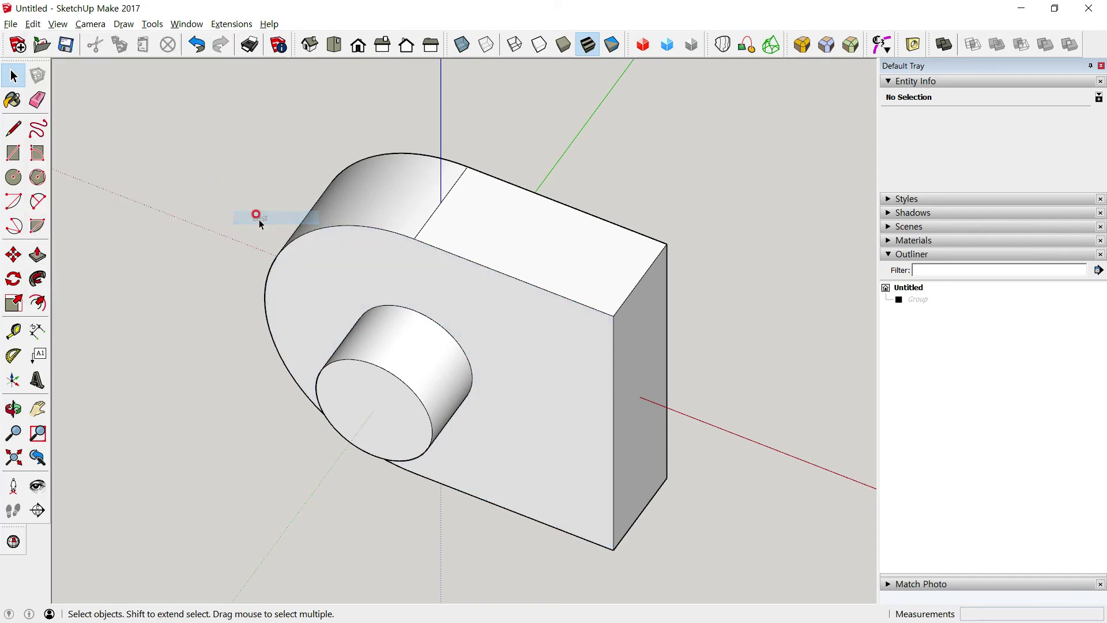
{"action": "left_click", "coordinate": [482, 223]}
{"action": "double_click", "coordinate": [482, 223]}
{"action": "right_click", "coordinate": [482, 224]}
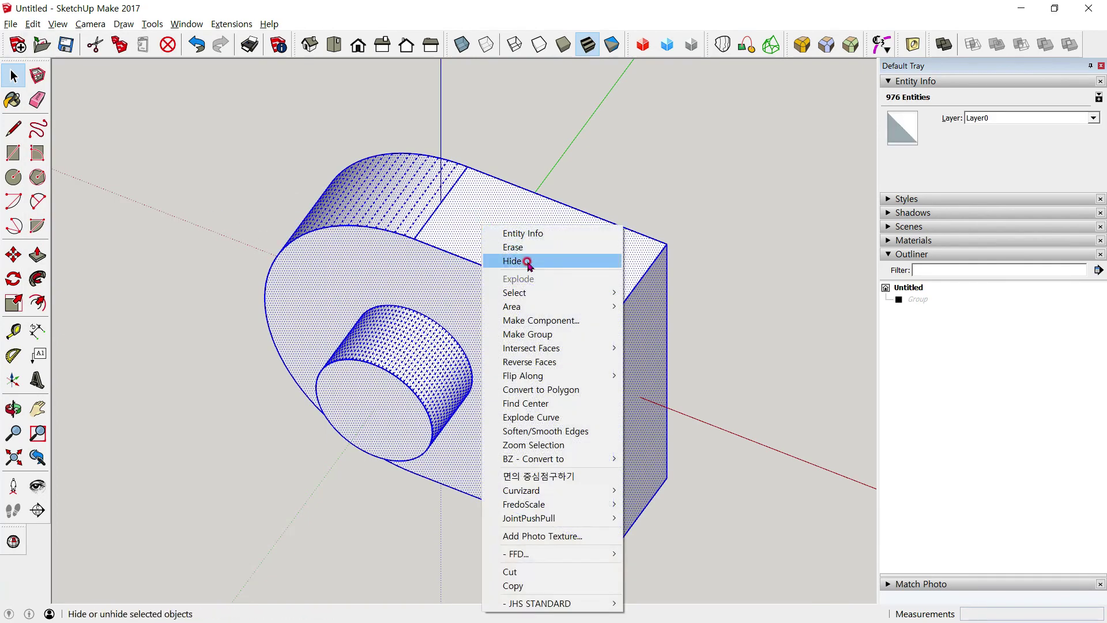
{"action": "left_click", "coordinate": [549, 332]}
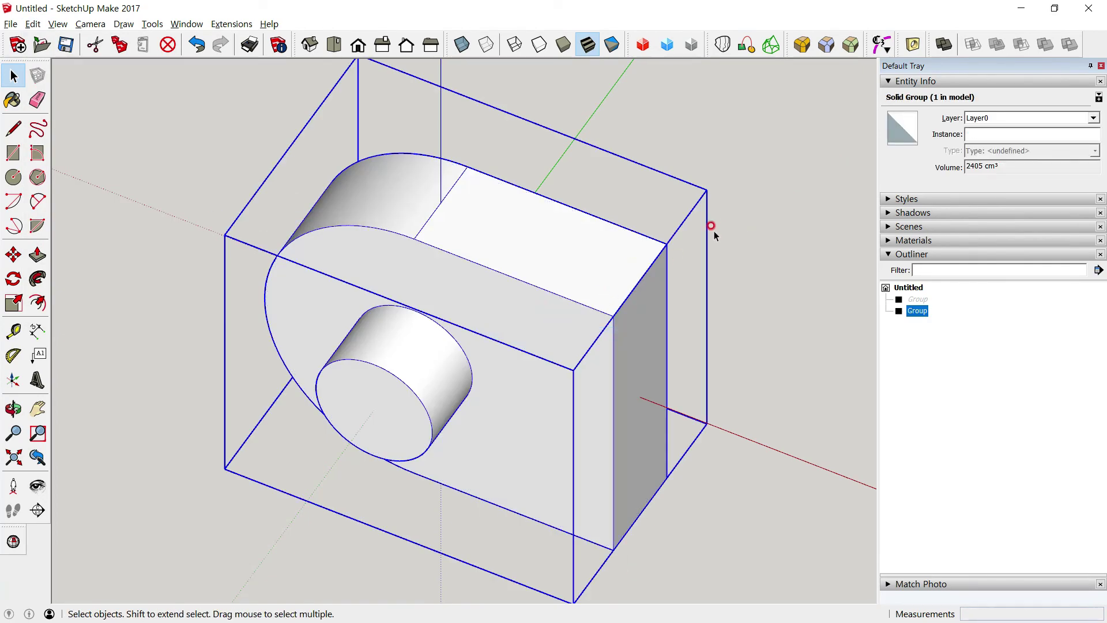
{"action": "middle_click_drag", "start_coordinate": [711, 225], "coordinate": [292, 113]}
Step: Explode the group again and bring up the part 2 drawing in Acrobat Reader
{"action": "right_click", "coordinate": [446, 196]}
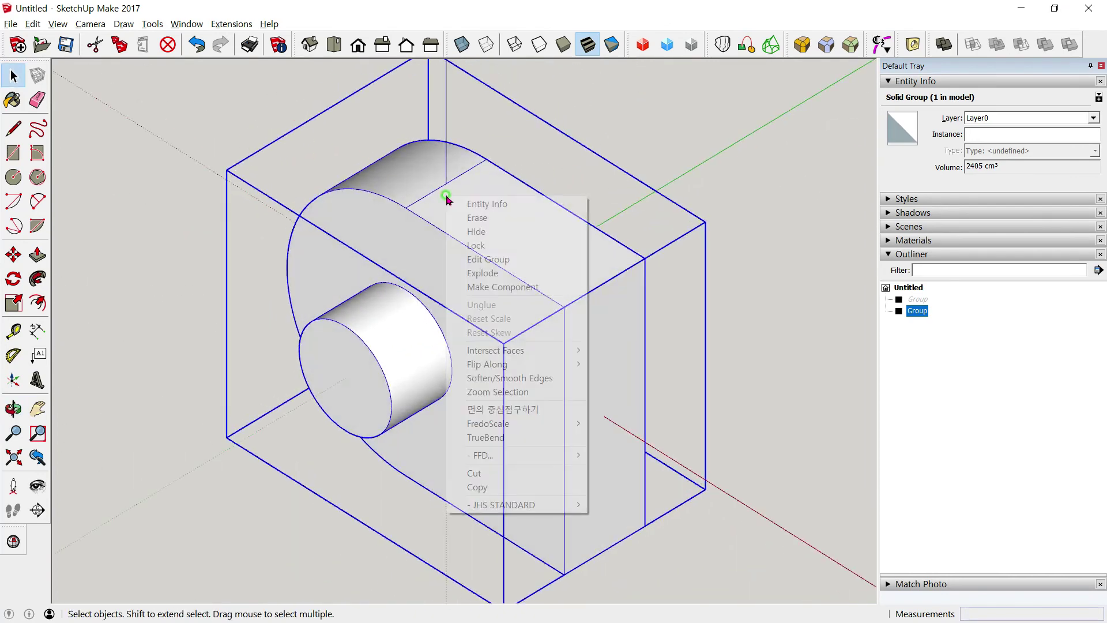
{"action": "left_click", "coordinate": [519, 273]}
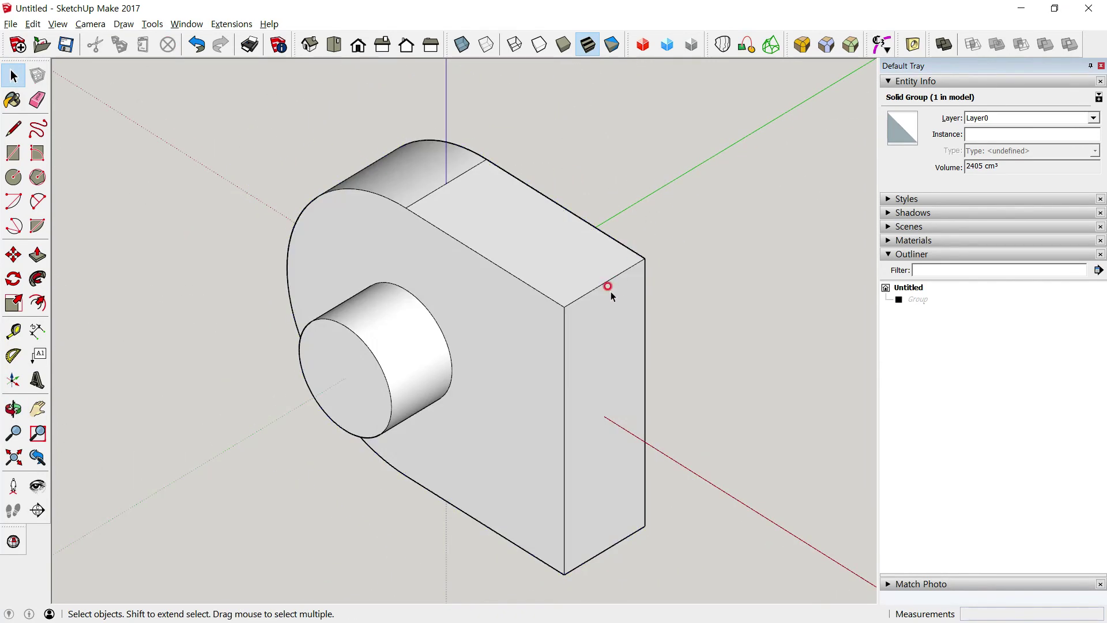
{"action": "key", "text": "alt+Tab"}
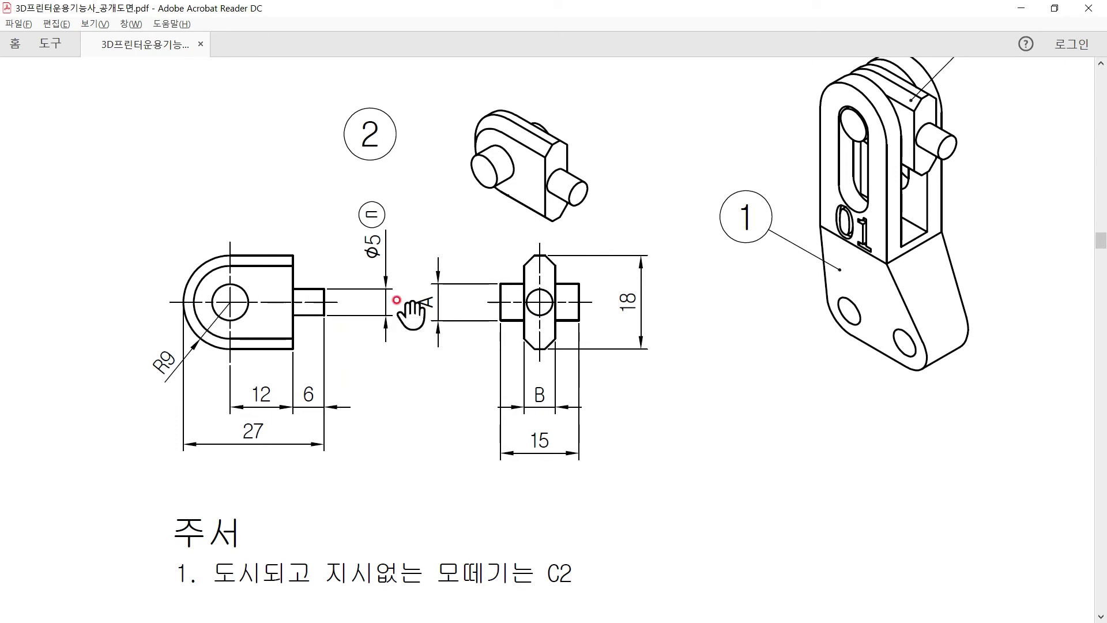
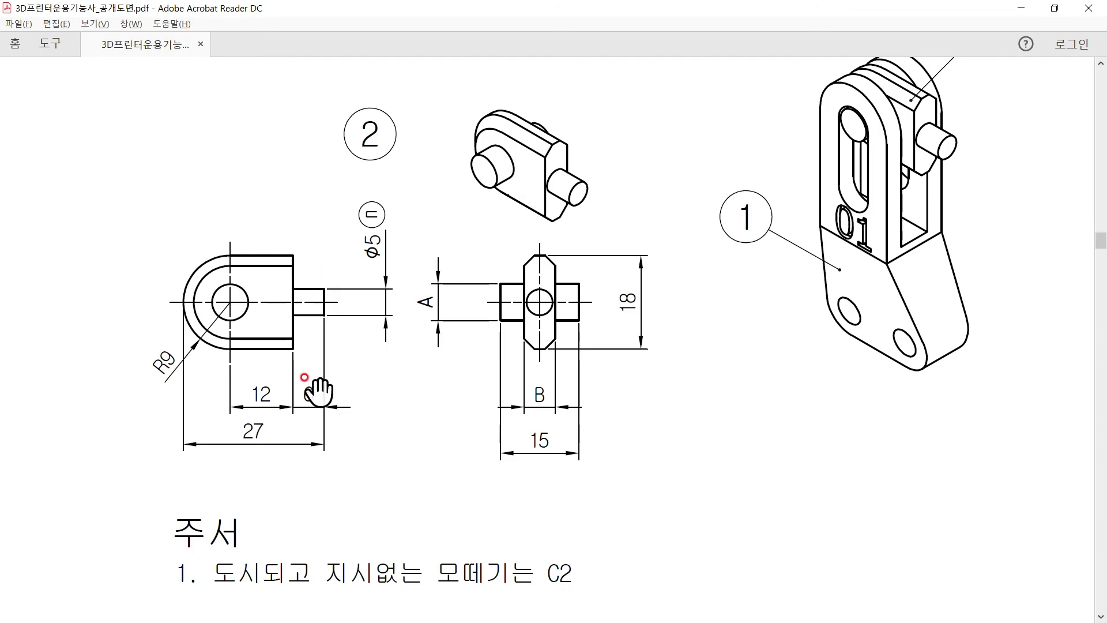
Step: Switch from the part 2 drawing in Acrobat Reader back to the SketchUp model
{"action": "key", "text": "alt+Tab"}
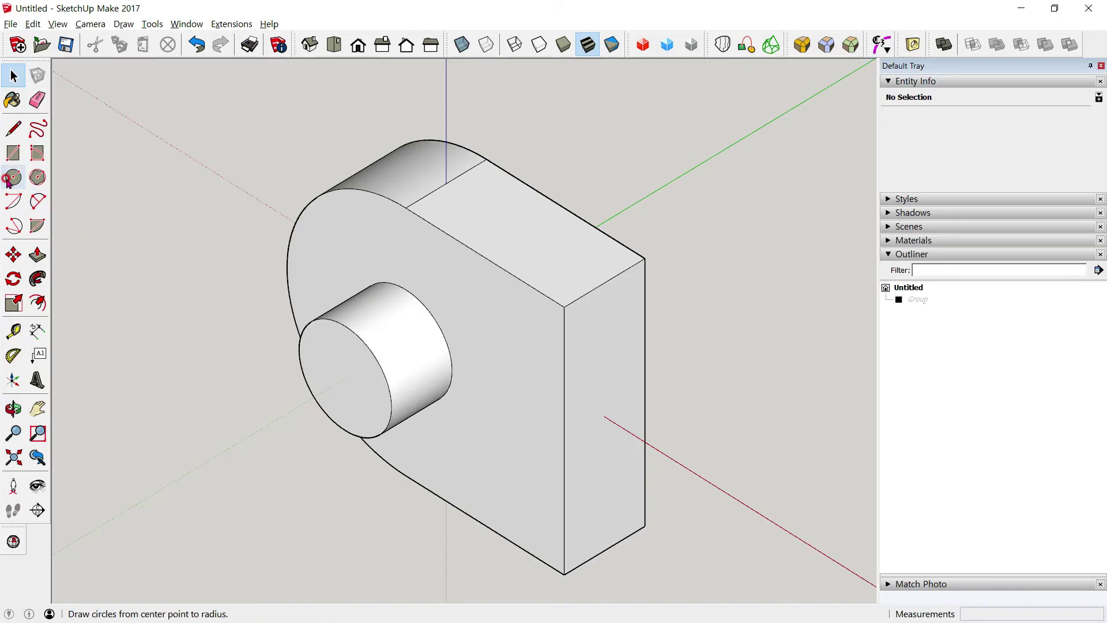
Step: Place Tape Measure guide lines across the block's flat end face to locate the peg centre
{"action": "left_click", "coordinate": [13, 330]}
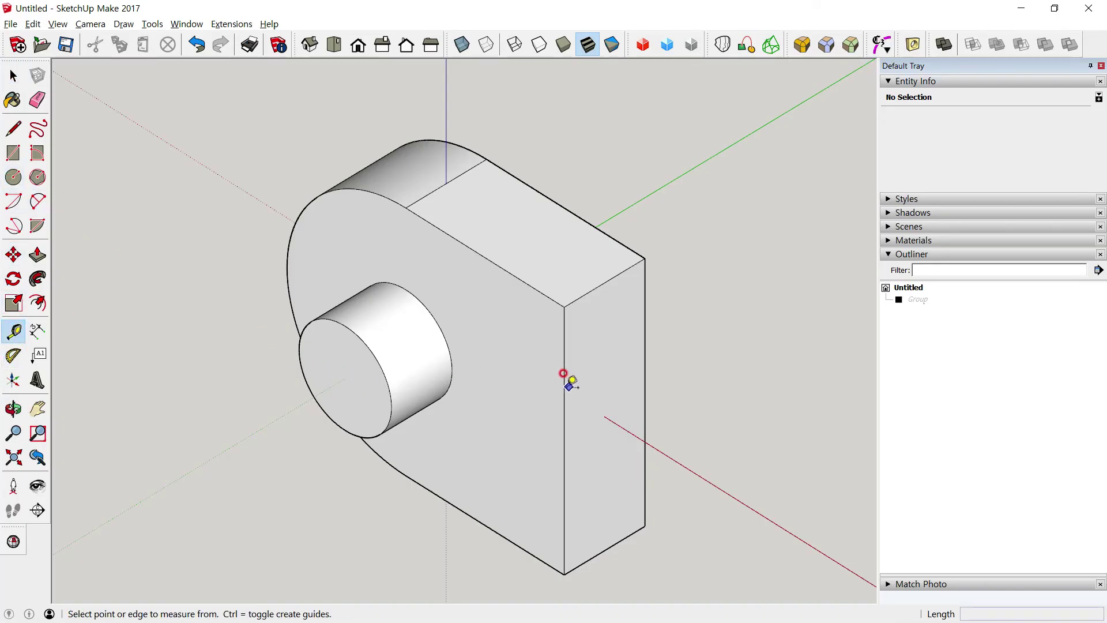
{"action": "left_click", "coordinate": [564, 395]}
{"action": "left_click", "coordinate": [604, 282]}
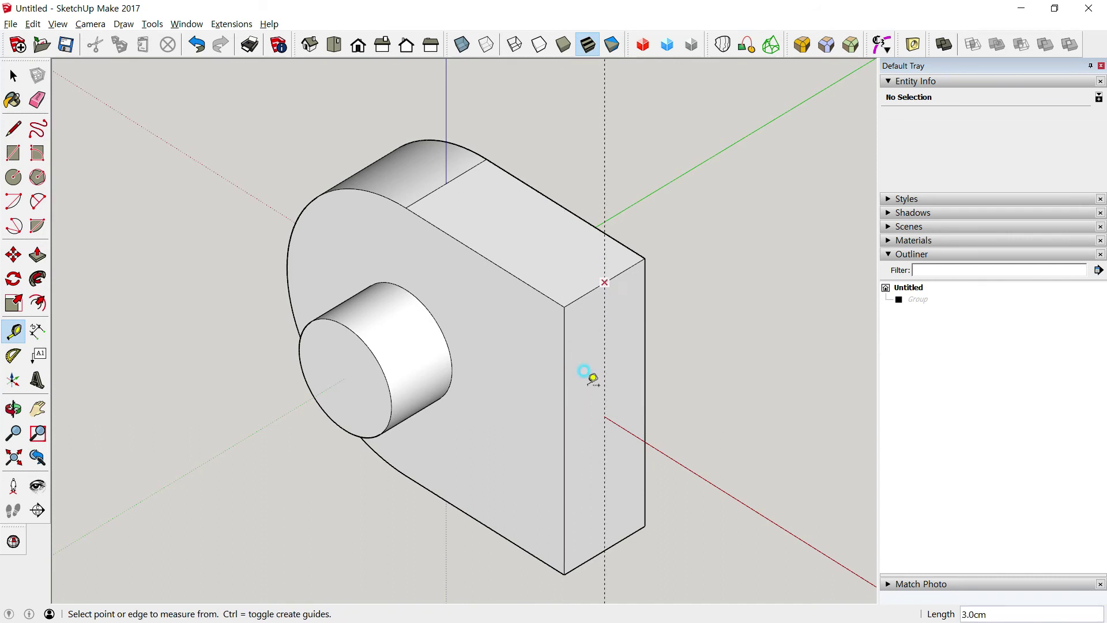
{"action": "left_click", "coordinate": [588, 559]}
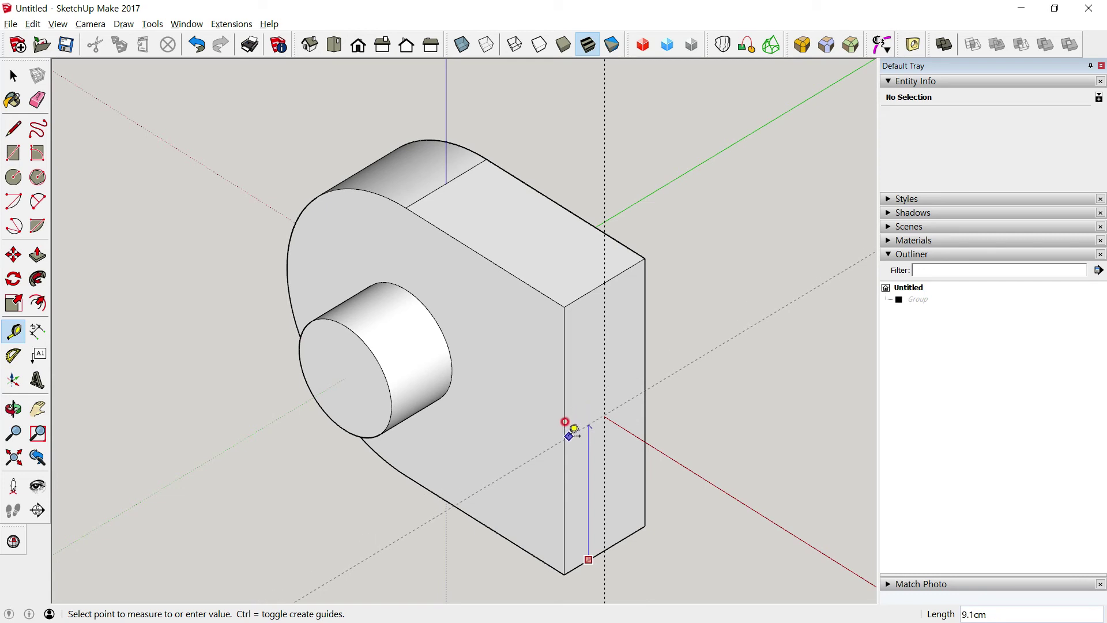
{"action": "left_click", "coordinate": [571, 431]}
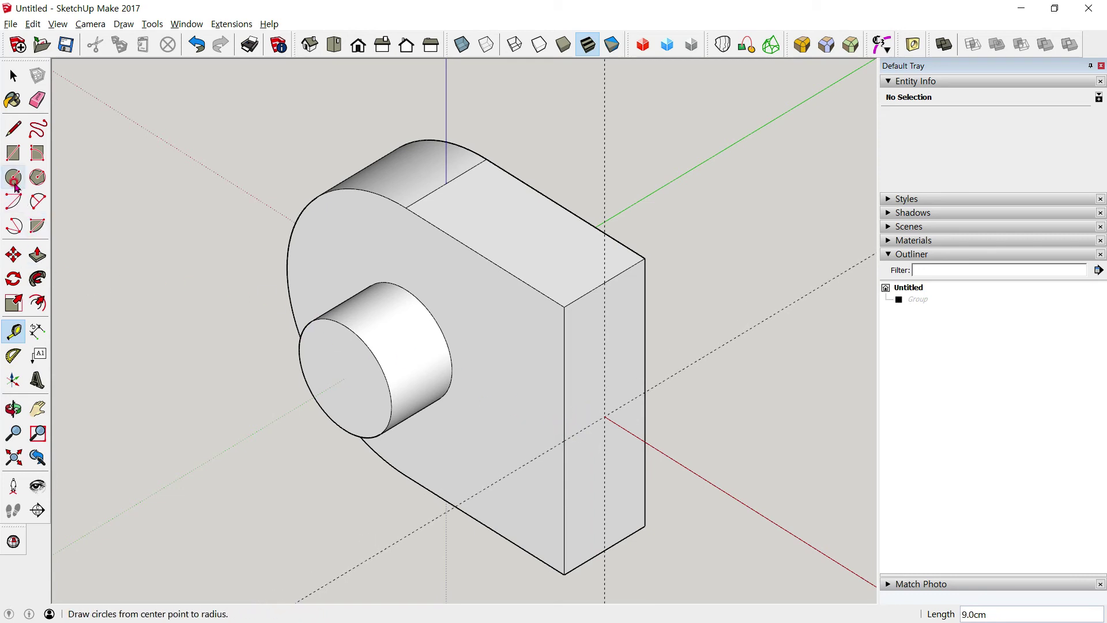
Step: Draw a radius 2.5 circle at the guide intersection and pull it out 6 cm into a peg
{"action": "left_click", "coordinate": [13, 177]}
{"action": "left_click", "coordinate": [605, 416]}
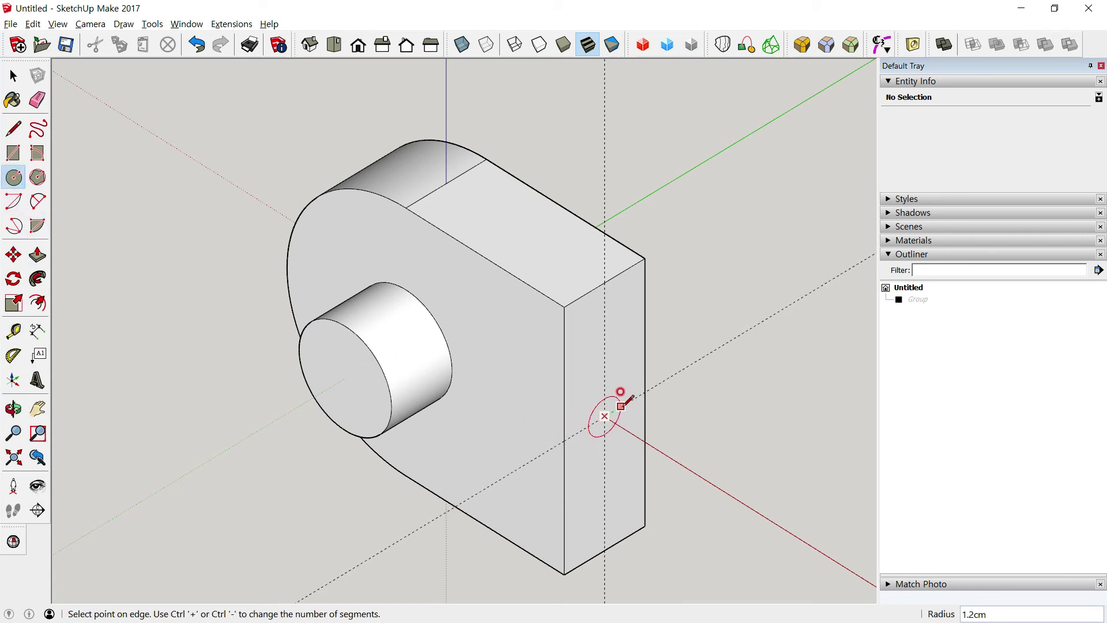
{"action": "type", "text": "5"}
{"action": "key", "text": "Return"}
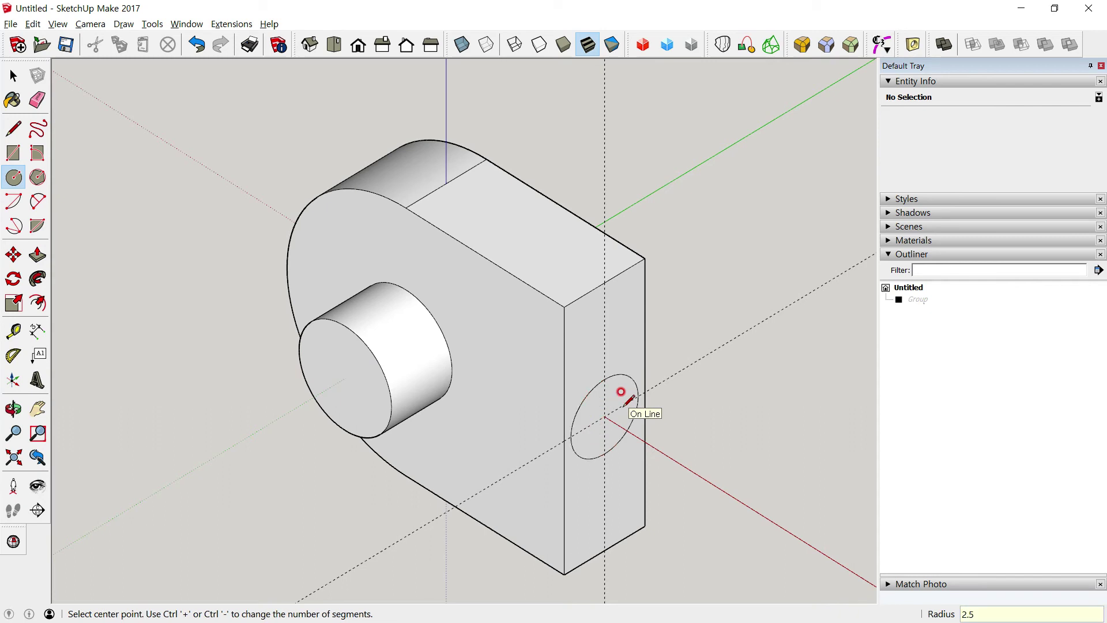
{"action": "key", "text": "p"}
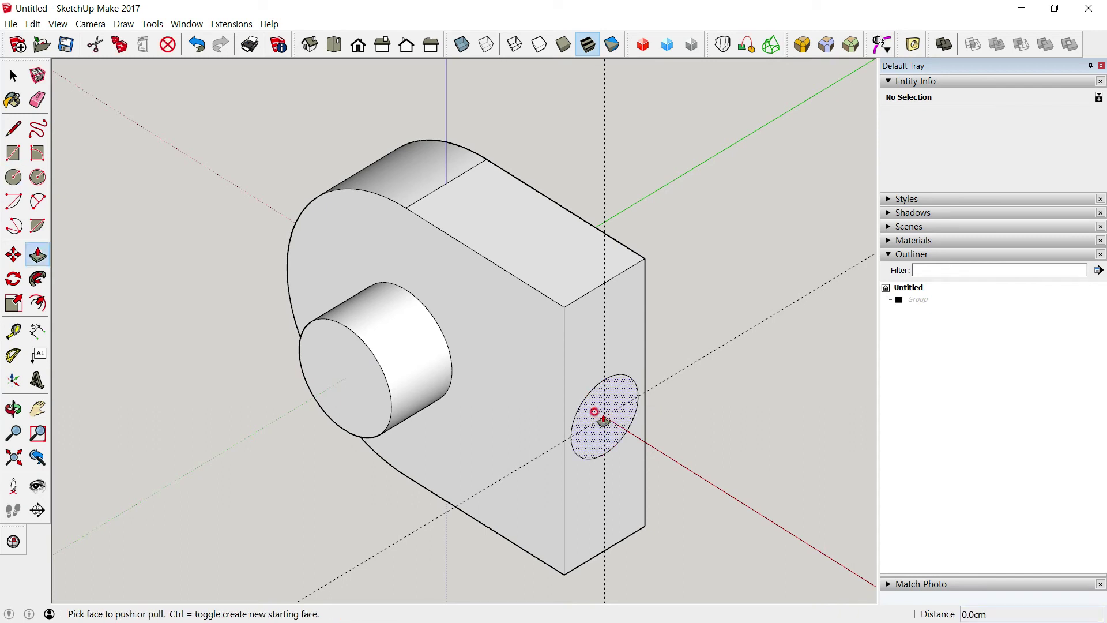
{"action": "left_click_drag", "start_coordinate": [597, 413], "coordinate": [637, 450]}
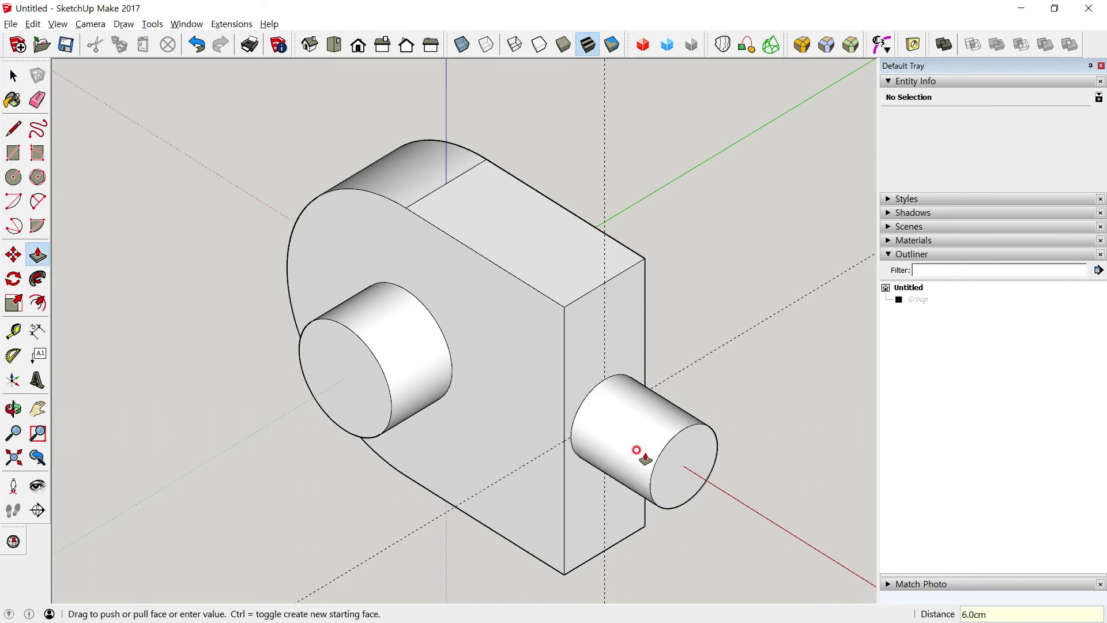
Step: Check the peg against the part drawing in the PDF, then return to SketchUp
{"action": "key", "text": "alt+Tab"}
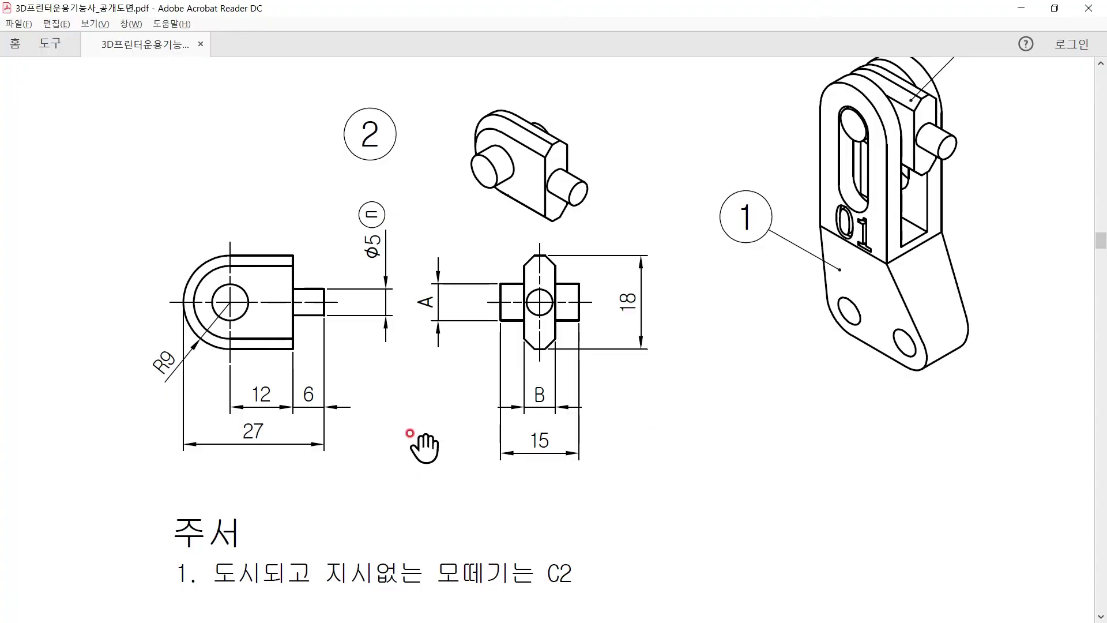
{"action": "scroll", "coordinate": [487, 404], "scroll_direction": "down", "scroll_amount": 1}
{"action": "key", "text": "alt+Tab"}
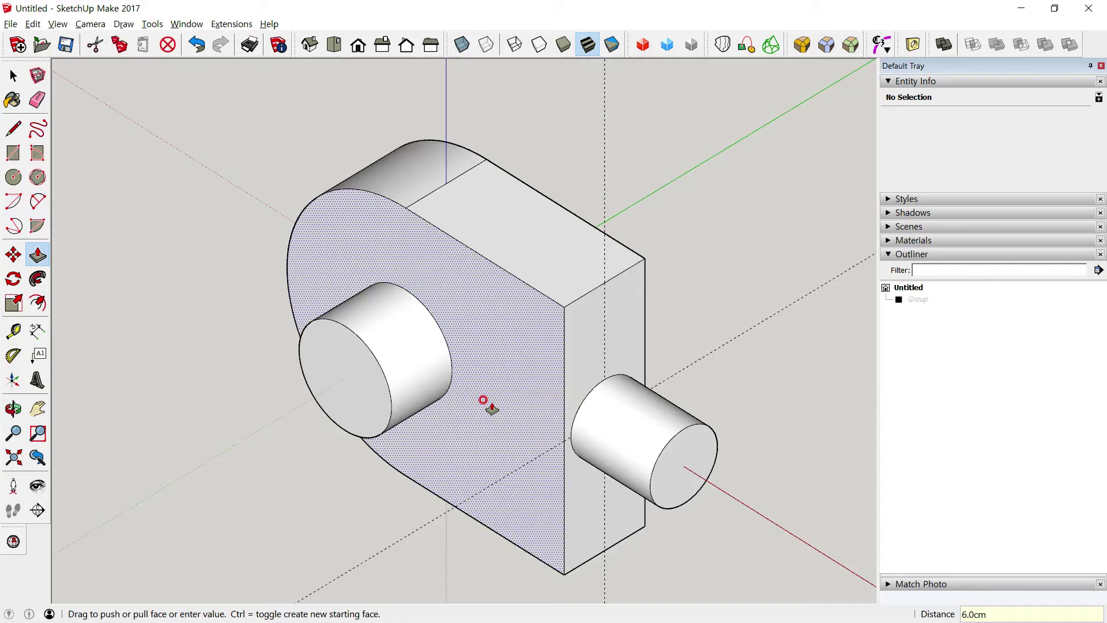
Step: Check the existing vertical guide, then orbit toward the block's top corner
{"action": "left_click", "coordinate": [14, 75]}
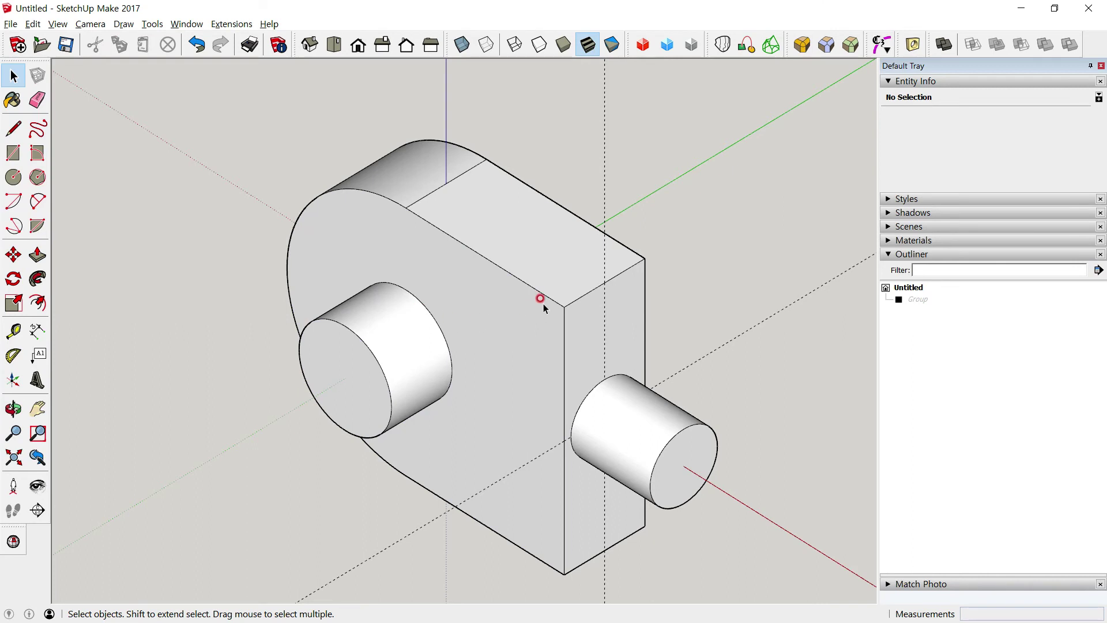
{"action": "scroll", "coordinate": [587, 309], "scroll_direction": "up", "scroll_amount": 2}
{"action": "scroll", "coordinate": [582, 322], "scroll_direction": "up", "scroll_amount": 2}
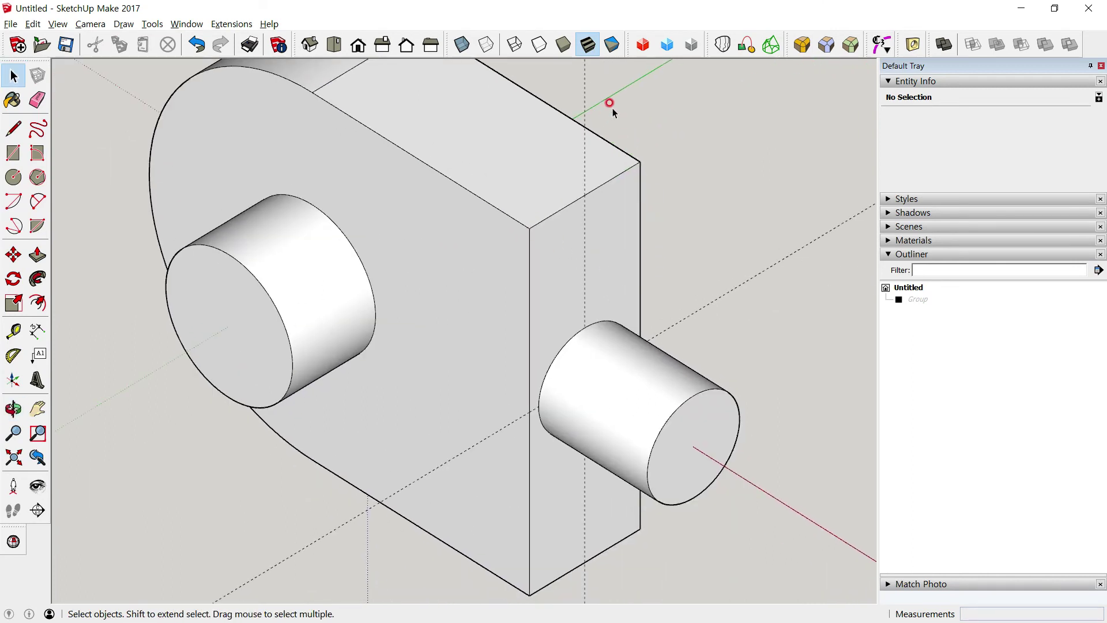
{"action": "left_click", "coordinate": [584, 110]}
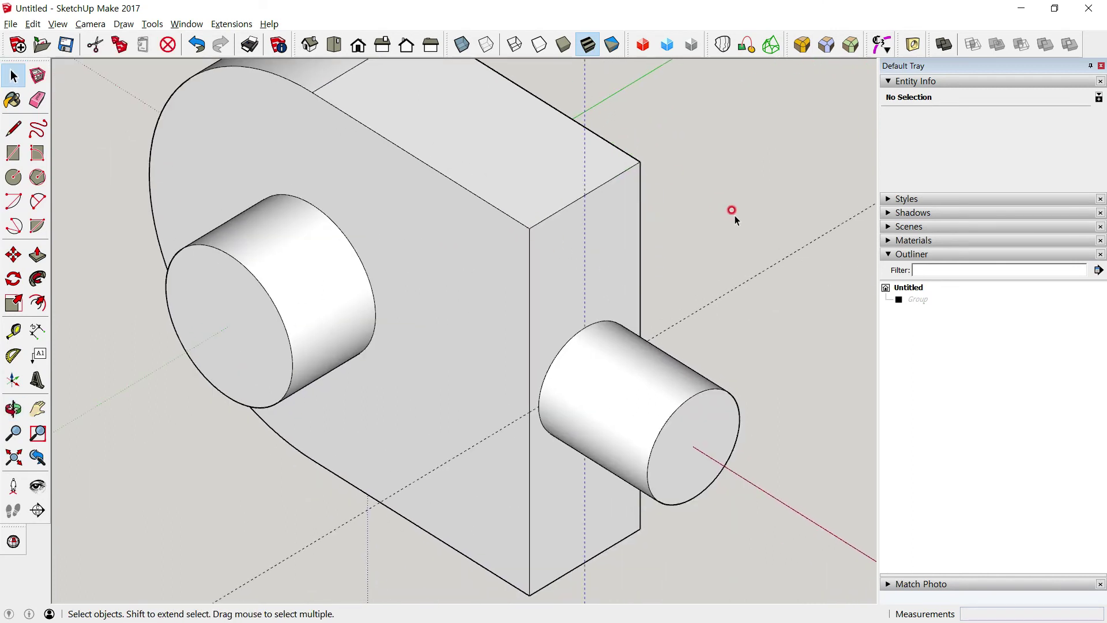
{"action": "left_click", "coordinate": [714, 325]}
{"action": "left_click", "coordinate": [646, 105]}
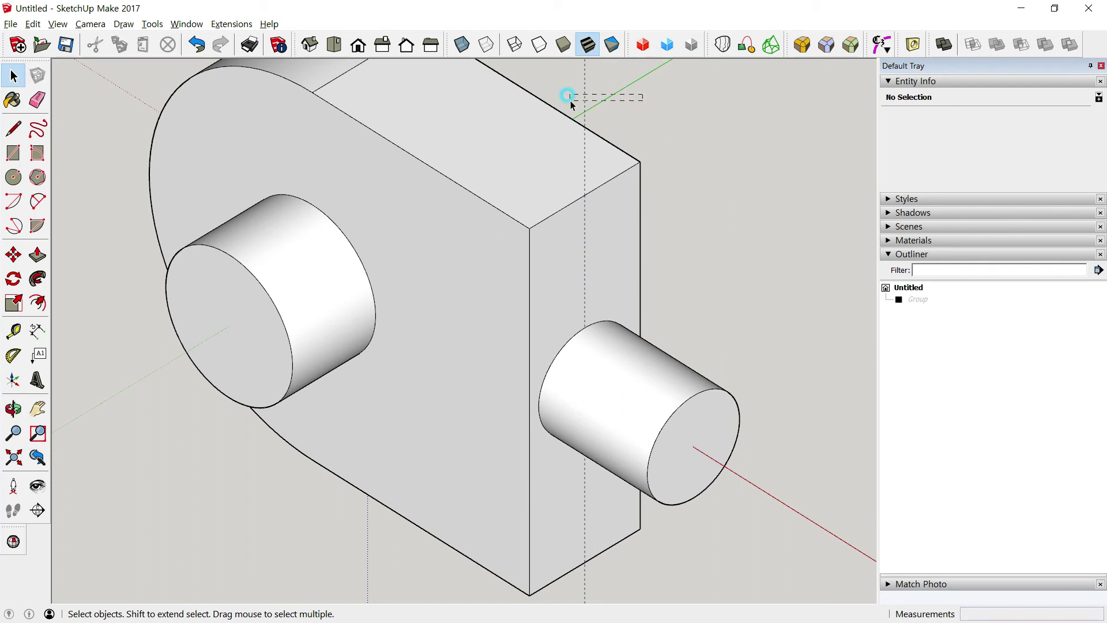
{"action": "middle_click_drag", "start_coordinate": [557, 304], "coordinate": [460, 264]}
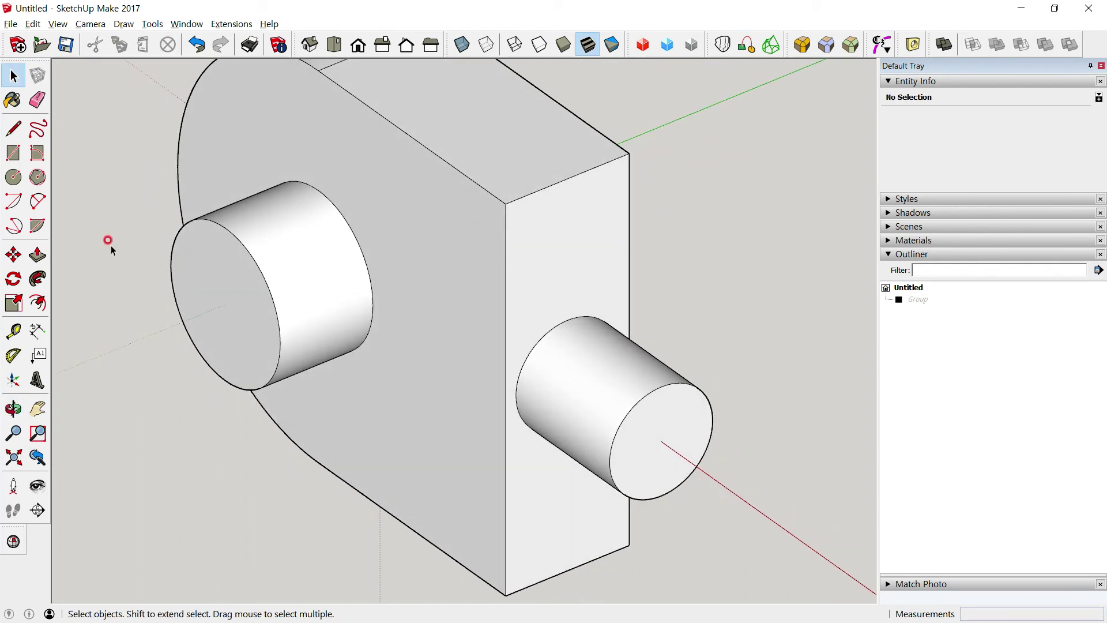
Step: Place guides 2 cm from the top edge and 2 cm in from the end-face corners
{"action": "left_click", "coordinate": [13, 330]}
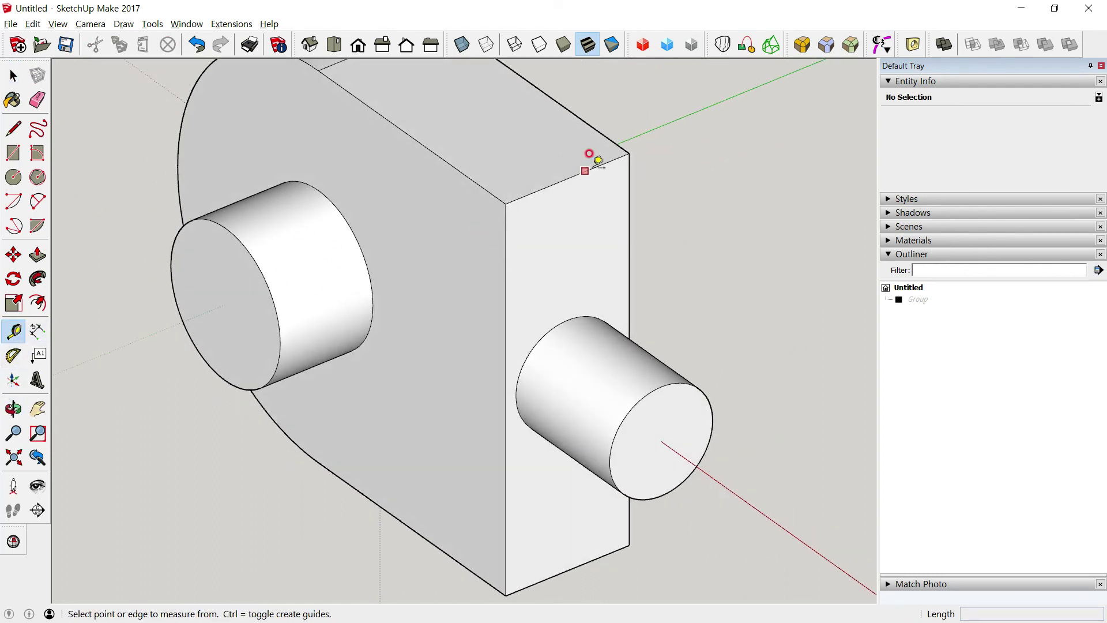
{"action": "left_click", "coordinate": [544, 187]}
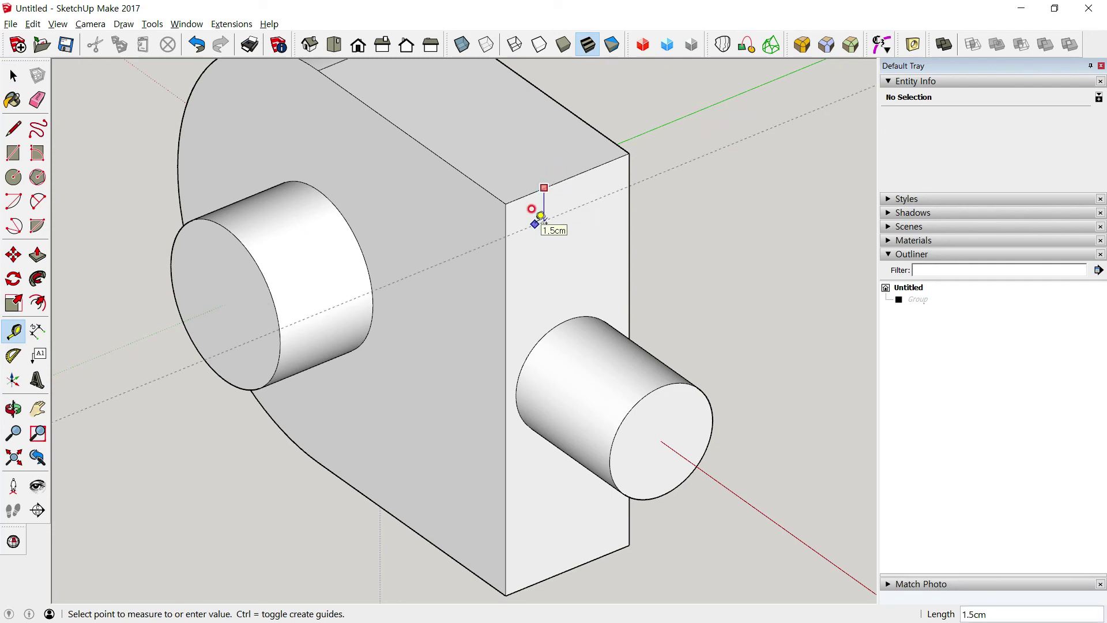
{"action": "type", "text": "2"}
{"action": "key", "text": "Return"}
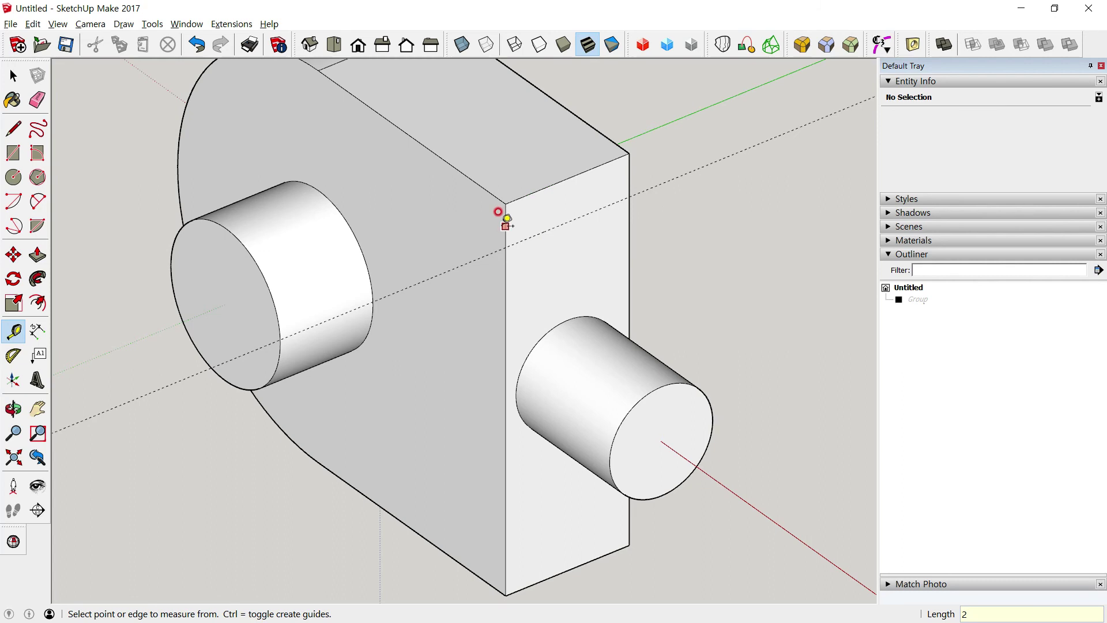
{"action": "left_click", "coordinate": [506, 226]}
{"action": "type", "text": "2"}
{"action": "key", "text": "Return"}
{"action": "left_click", "coordinate": [630, 170]}
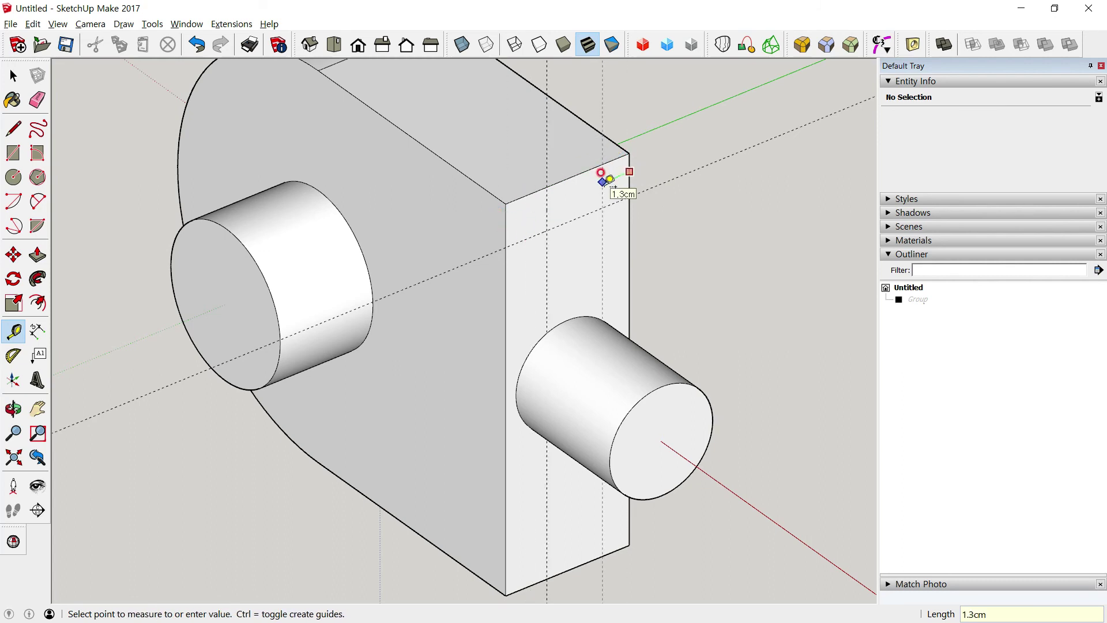
{"action": "type", "text": "2"}
{"action": "key", "text": "Return"}
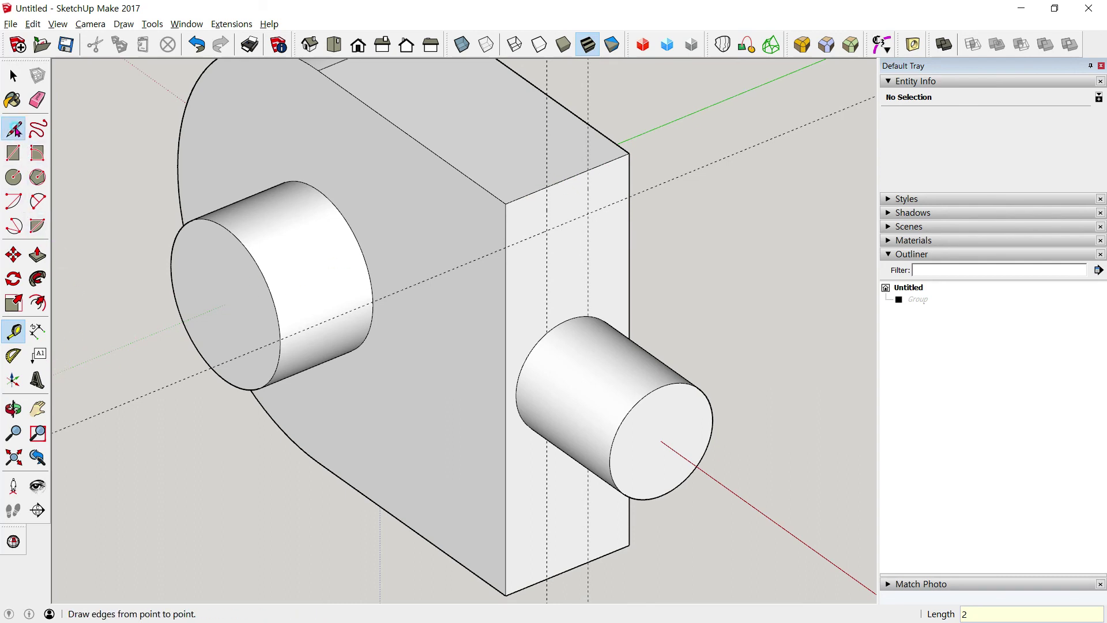
Step: Draw diagonal chamfer lines from the guide intersections to the block's vertical edges
{"action": "left_click", "coordinate": [14, 128]}
{"action": "left_click", "coordinate": [547, 186]}
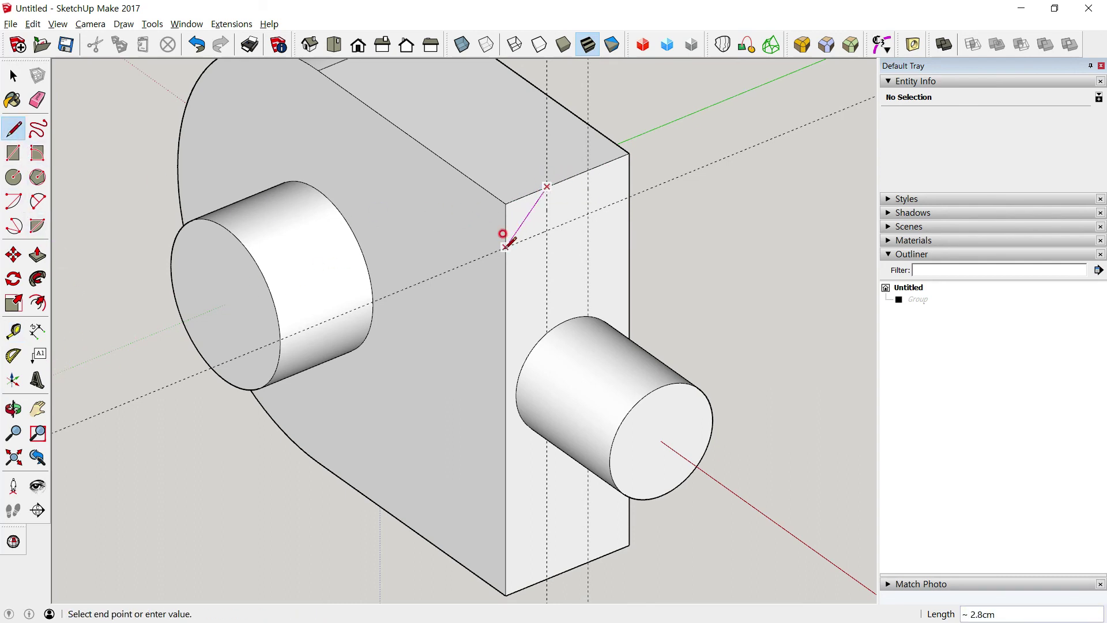
{"action": "left_click", "coordinate": [505, 247]}
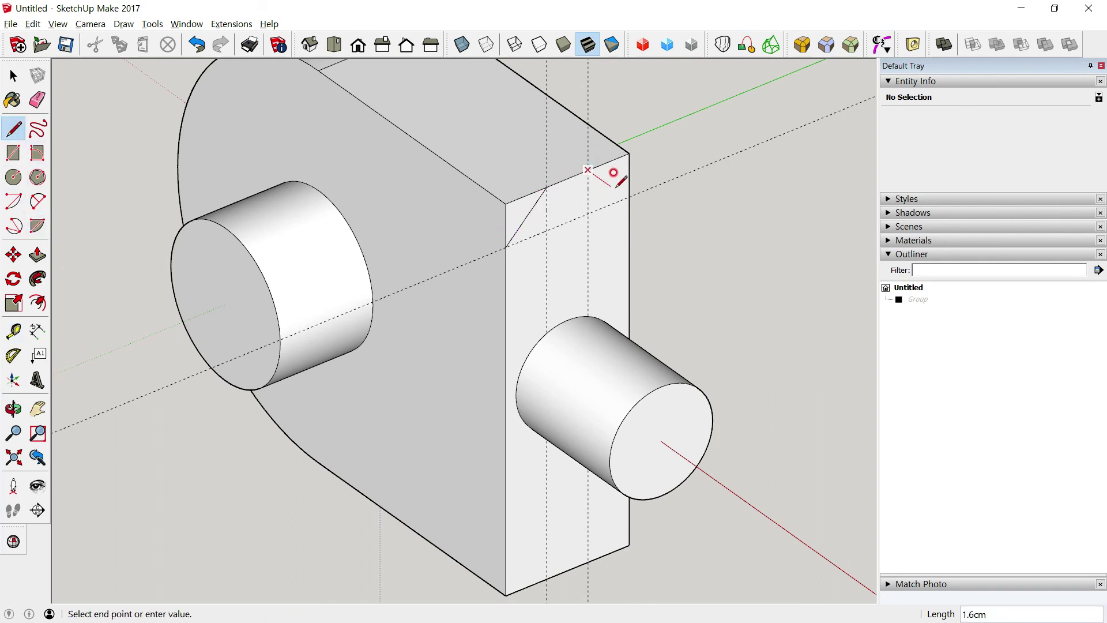
{"action": "left_click", "coordinate": [628, 192]}
{"action": "middle_click_drag", "start_coordinate": [630, 190], "coordinate": [408, 166]}
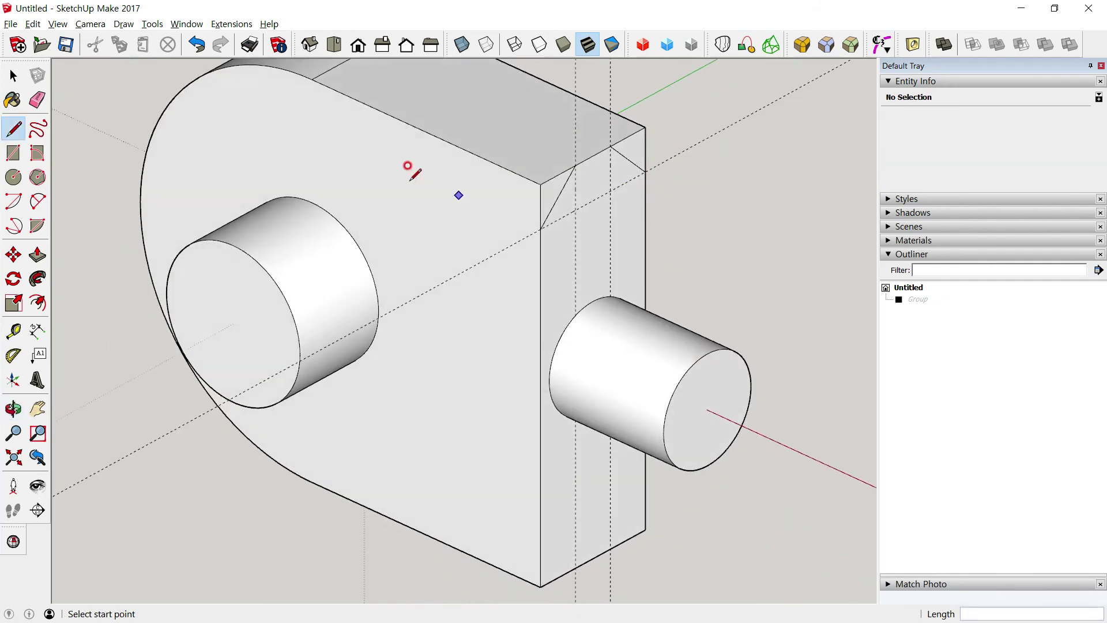
{"action": "left_click", "coordinate": [13, 76]}
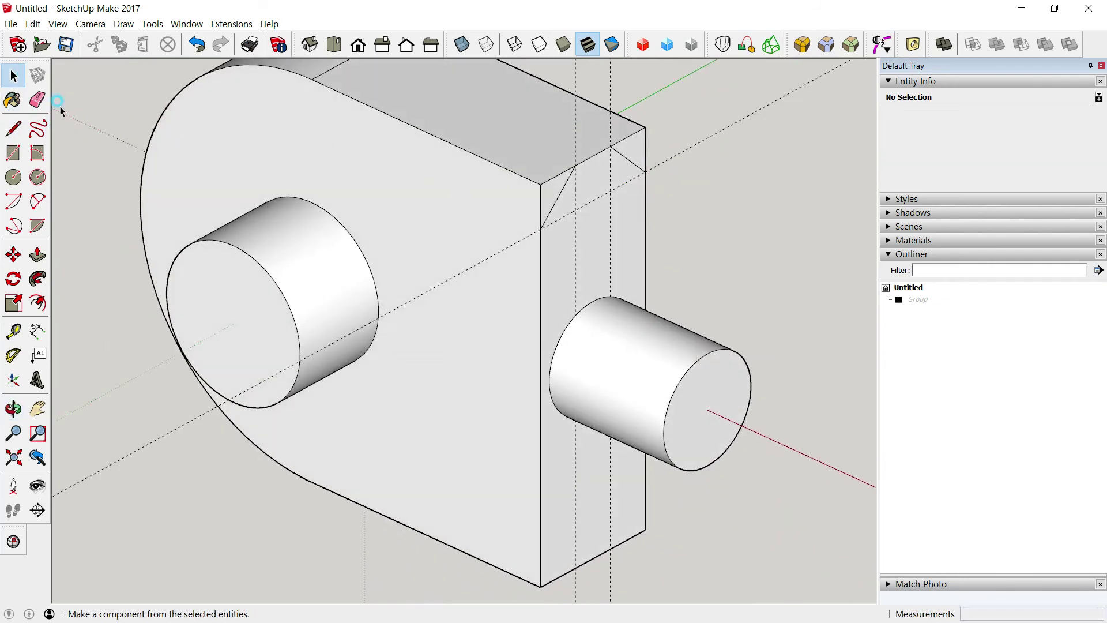
Step: Sweep the first chamfer profile along the selected curved outline with Follow Me
{"action": "left_click", "coordinate": [435, 142]}
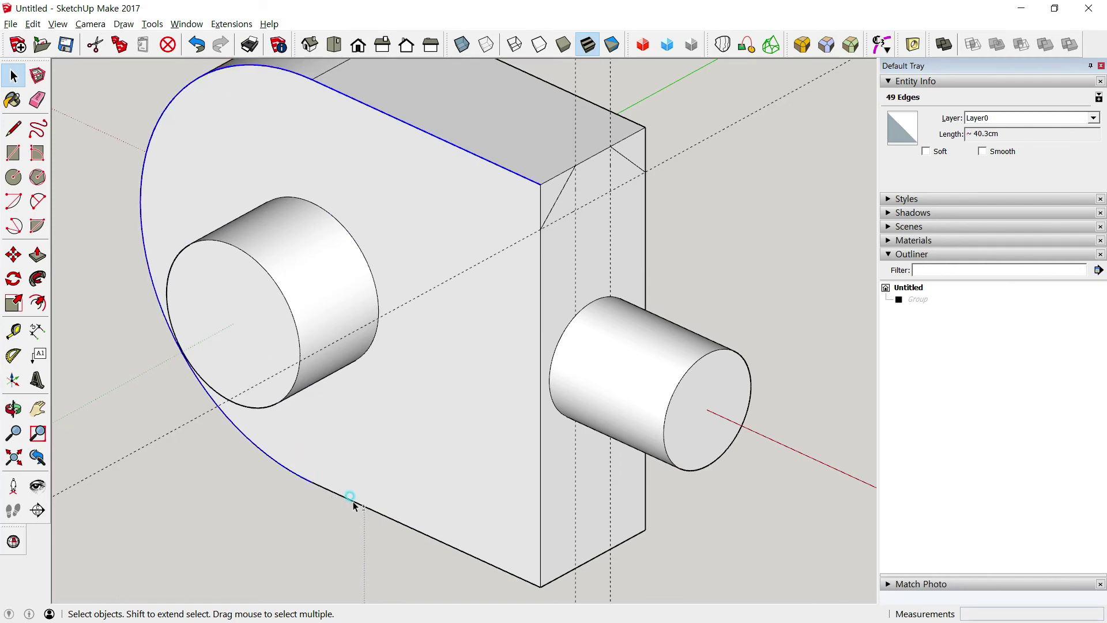
{"action": "left_click", "coordinate": [36, 279]}
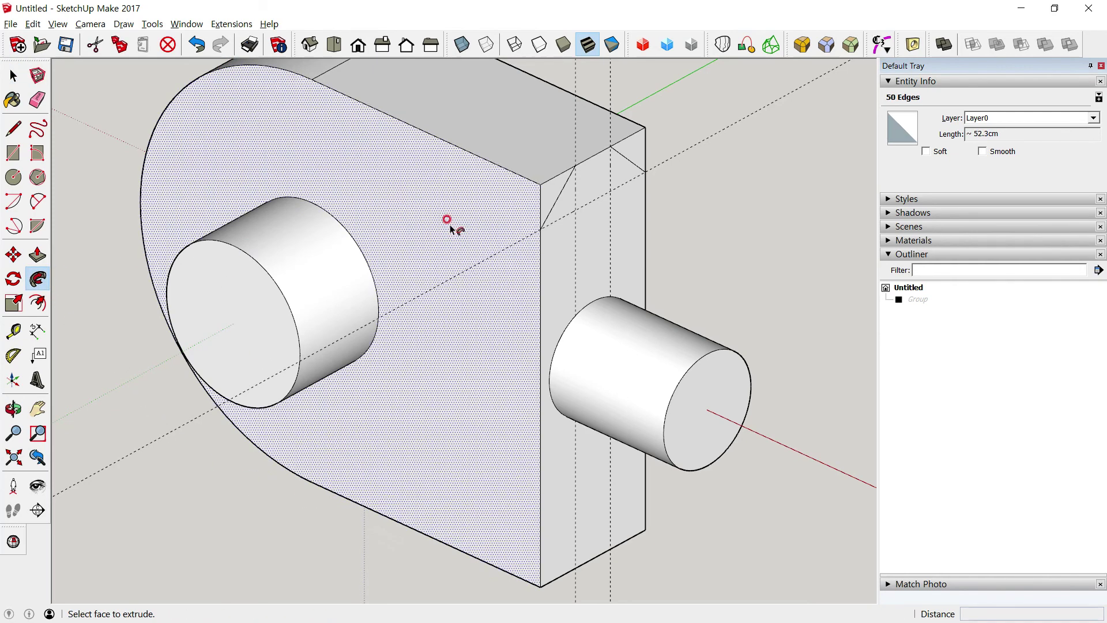
{"action": "left_click", "coordinate": [507, 277]}
{"action": "mouse_move", "coordinate": [455, 408]}
{"action": "middle_mouse_down"}
{"action": "mouse_move", "coordinate": [361, 270]}
{"action": "mouse_move", "coordinate": [591, 277]}
{"action": "mouse_move", "coordinate": [603, 376]}
{"action": "middle_mouse_up"}
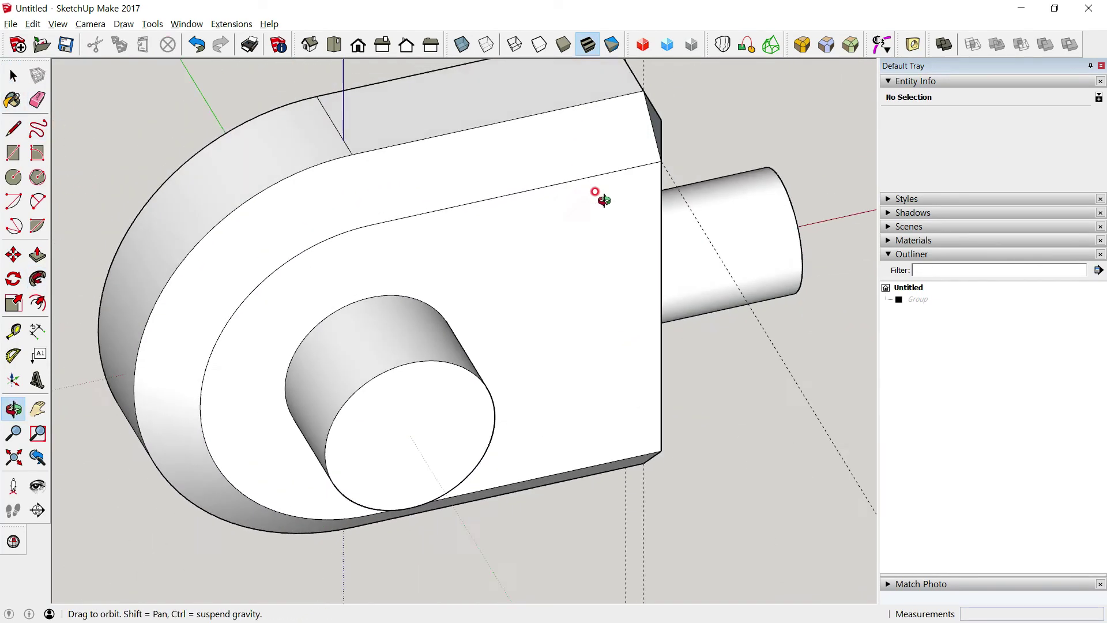
{"action": "mouse_move", "coordinate": [604, 201]}
{"action": "middle_mouse_down"}
{"action": "mouse_move", "coordinate": [674, 74]}
{"action": "mouse_move", "coordinate": [583, 285]}
{"action": "mouse_move", "coordinate": [586, 235]}
{"action": "middle_mouse_up"}
{"action": "left_click", "coordinate": [635, 271]}
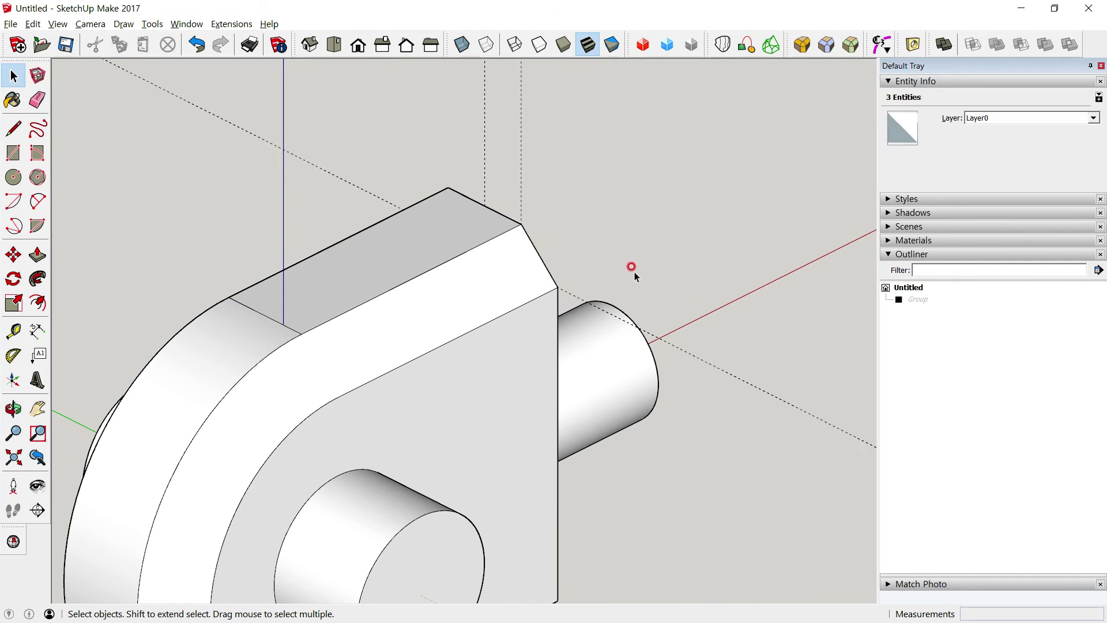
{"action": "mouse_move", "coordinate": [634, 272]}
{"action": "middle_mouse_down"}
{"action": "mouse_move", "coordinate": [106, 315]}
{"action": "mouse_move", "coordinate": [310, 287]}
{"action": "mouse_move", "coordinate": [351, 236]}
{"action": "middle_mouse_up"}
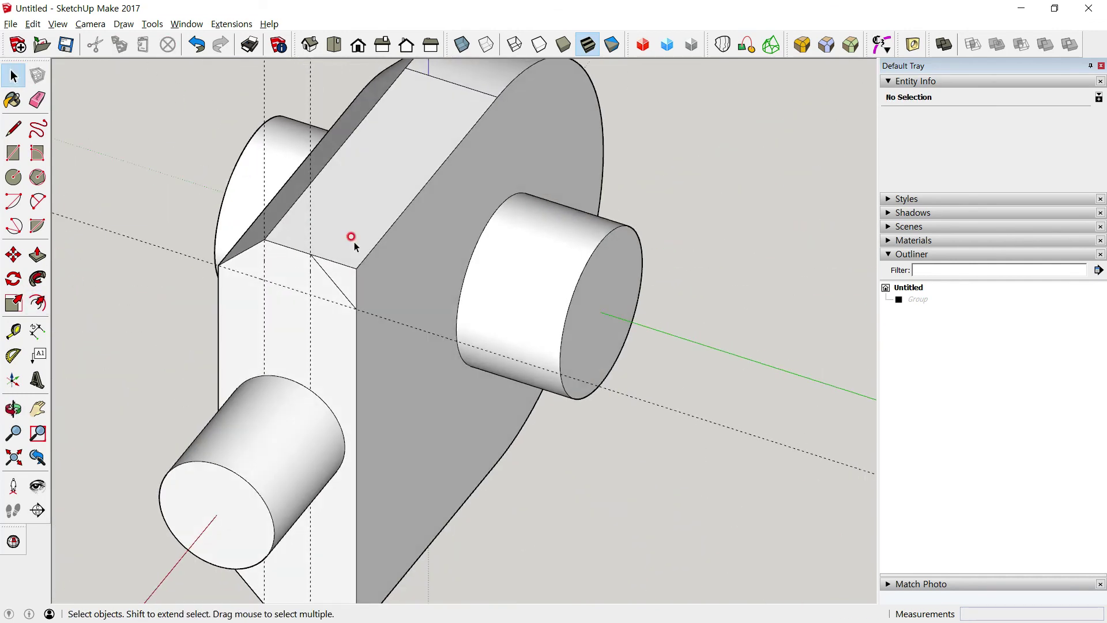
Step: Sweep the opposite chamfer triangle along its outline edges and delete the leftover triangular face
{"action": "left_click", "coordinate": [396, 222]}
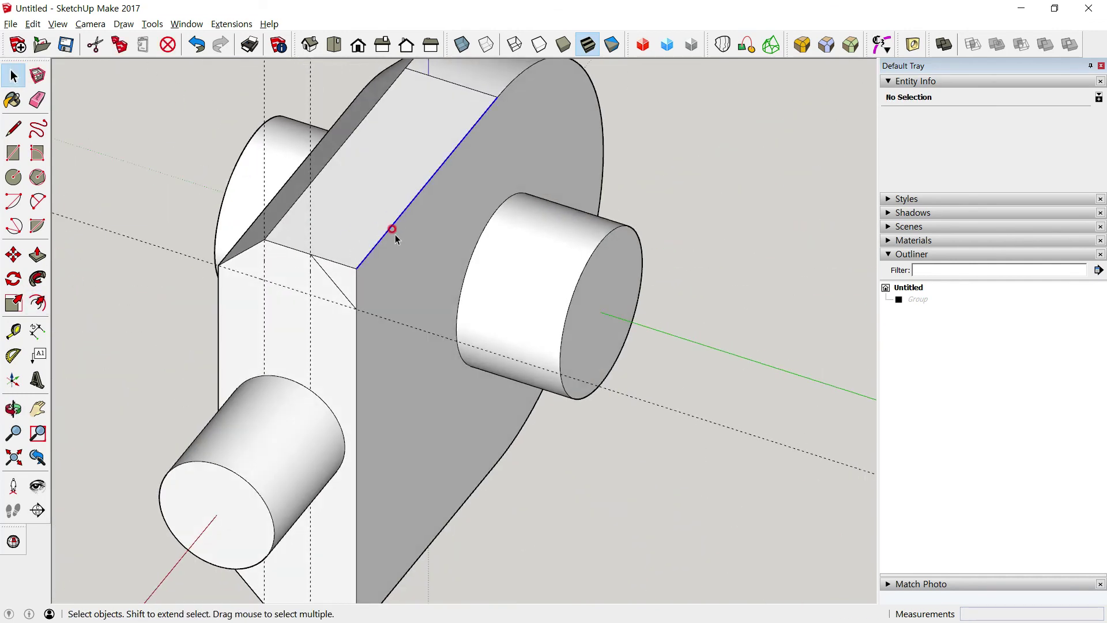
{"action": "left_click", "coordinate": [600, 108], "text": "shift"}
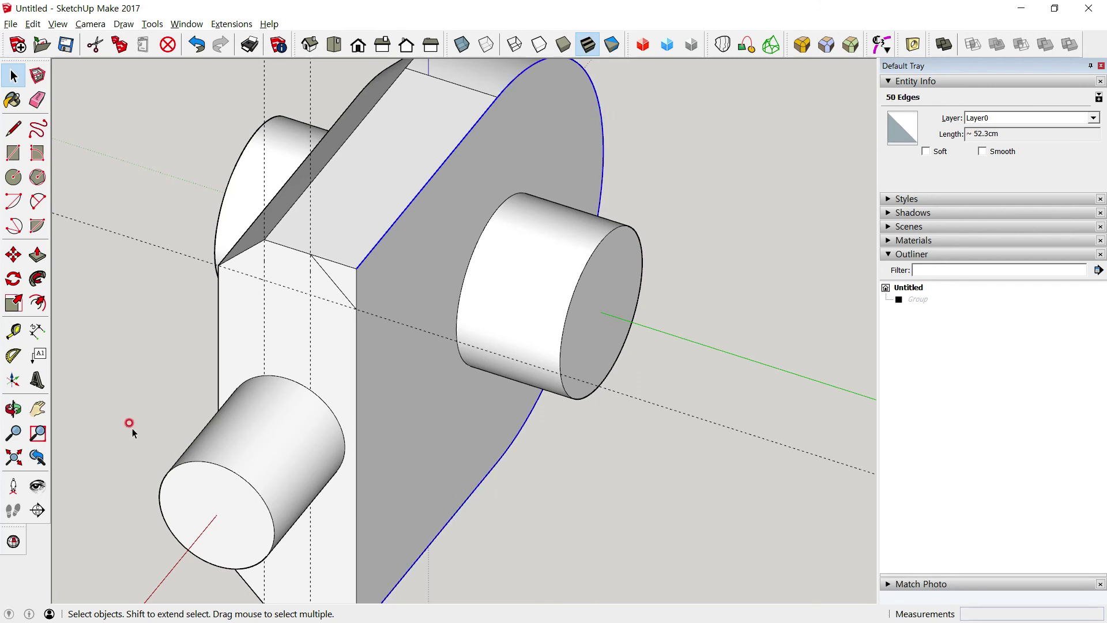
{"action": "left_click", "coordinate": [38, 279]}
{"action": "left_click", "coordinate": [343, 279]}
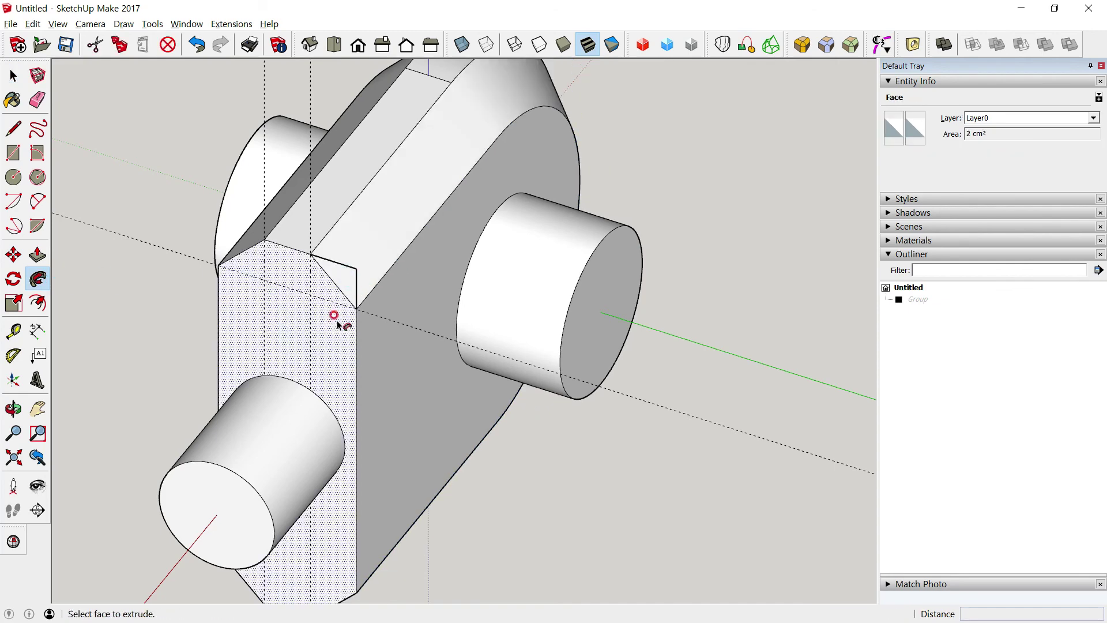
{"action": "key", "text": "space"}
{"action": "mouse_move", "coordinate": [346, 323]}
{"action": "middle_mouse_down"}
{"action": "mouse_move", "coordinate": [478, 161]}
{"action": "mouse_move", "coordinate": [697, 167]}
{"action": "middle_mouse_up"}
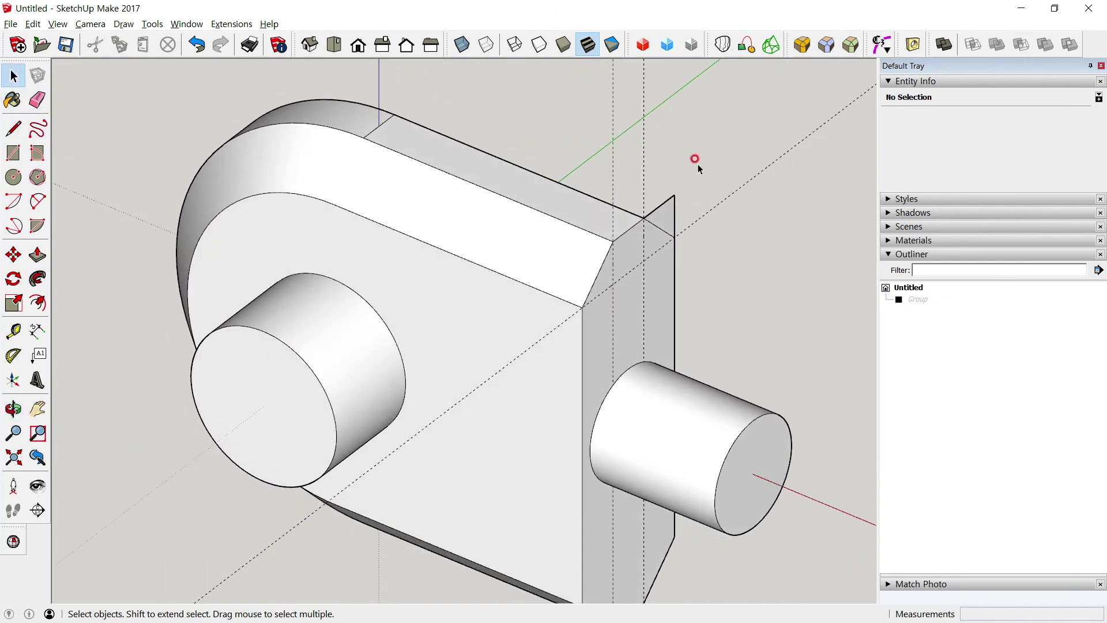
{"action": "left_click_drag", "start_coordinate": [712, 165], "coordinate": [678, 203]}
{"action": "key", "text": "Delete"}
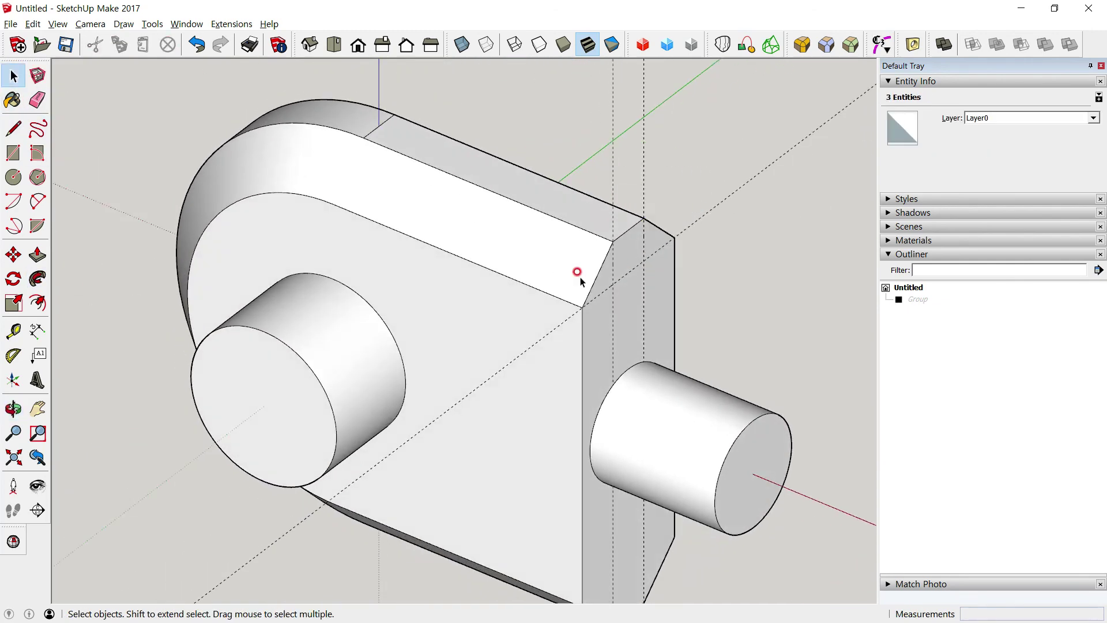
Step: Group all of the part's connected geometry into one solid and inspect it
{"action": "triple_click", "coordinate": [509, 248]}
{"action": "key", "text": "ctrl+g"}
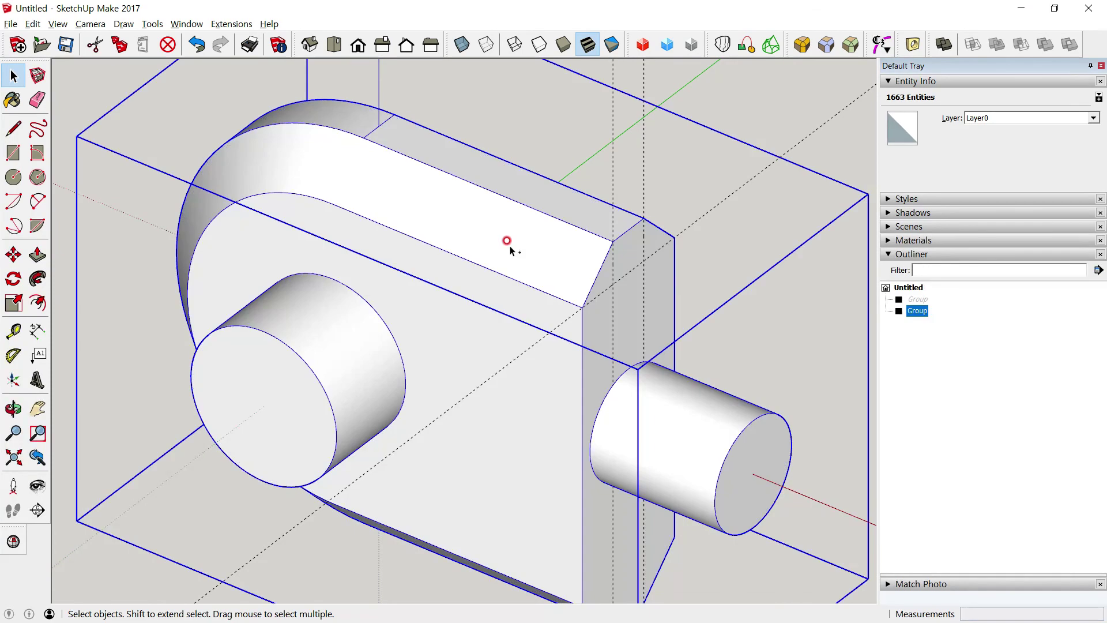
{"action": "scroll", "coordinate": [659, 189], "scroll_direction": "down", "scroll_amount": 3}
{"action": "mouse_move", "coordinate": [566, 254]}
{"action": "middle_mouse_down"}
{"action": "mouse_move", "coordinate": [608, 237]}
{"action": "mouse_move", "coordinate": [519, 240]}
{"action": "mouse_move", "coordinate": [67, 362]}
{"action": "mouse_move", "coordinate": [190, 323]}
{"action": "mouse_move", "coordinate": [173, 203]}
{"action": "mouse_move", "coordinate": [505, 255]}
{"action": "middle_mouse_up"}
{"action": "scroll", "coordinate": [482, 298], "scroll_direction": "up", "scroll_amount": 1}
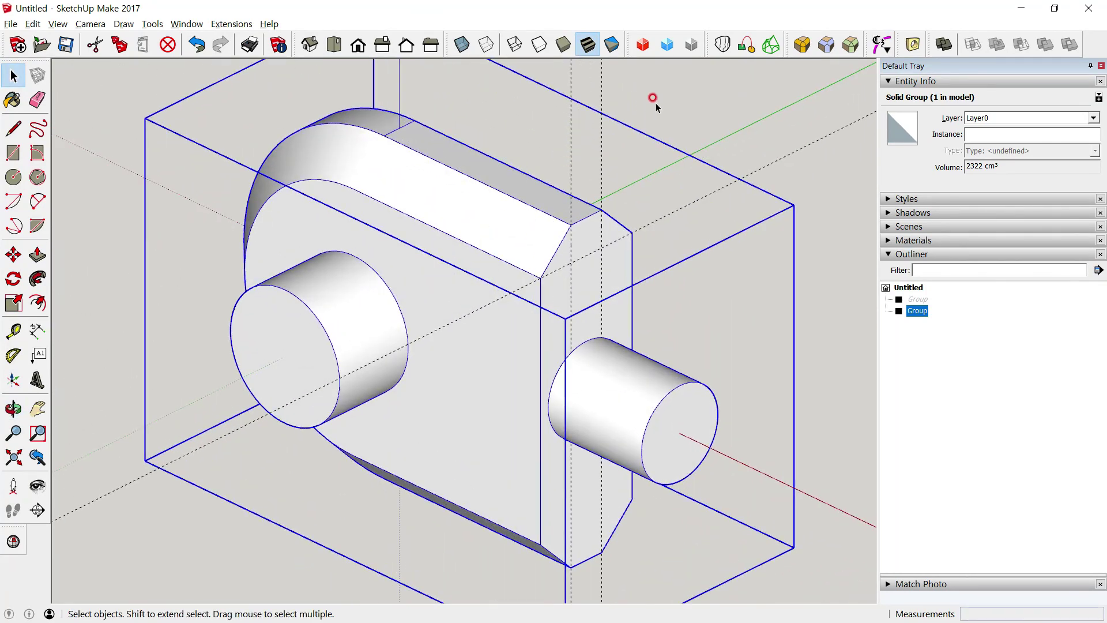
{"action": "scroll", "coordinate": [475, 278], "scroll_direction": "down", "scroll_amount": 1}
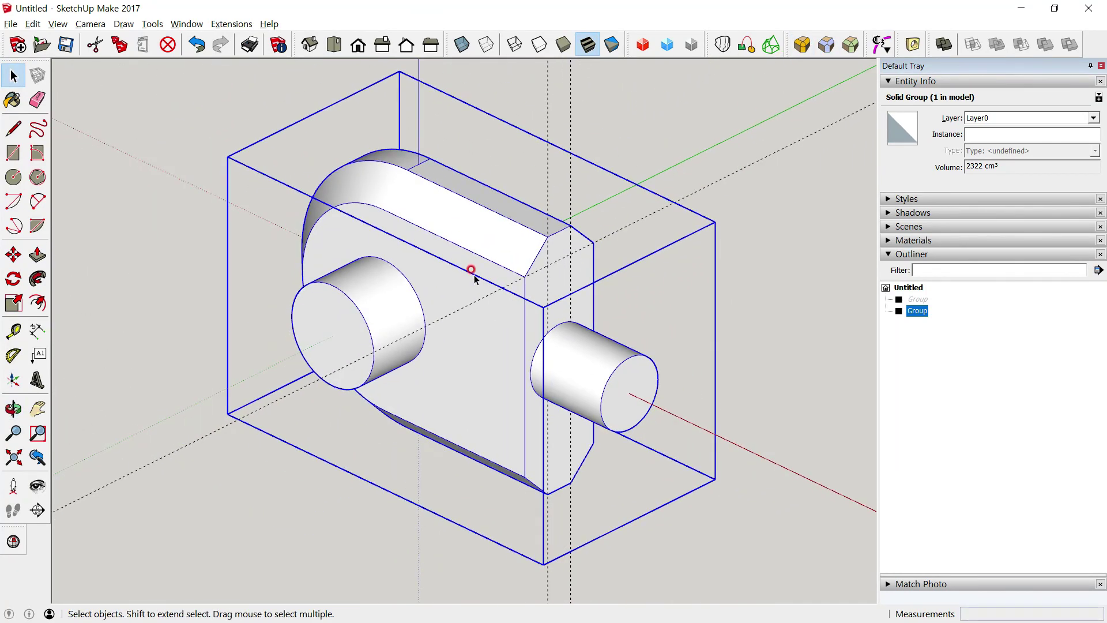
{"action": "mouse_move", "coordinate": [202, 208]}
{"action": "middle_mouse_down"}
{"action": "mouse_move", "coordinate": [462, 228]}
{"action": "mouse_move", "coordinate": [635, 183]}
{"action": "mouse_move", "coordinate": [354, 294]}
{"action": "mouse_move", "coordinate": [687, 237]}
{"action": "mouse_move", "coordinate": [466, 296]}
{"action": "middle_mouse_up"}
{"action": "left_click", "coordinate": [635, 183]}
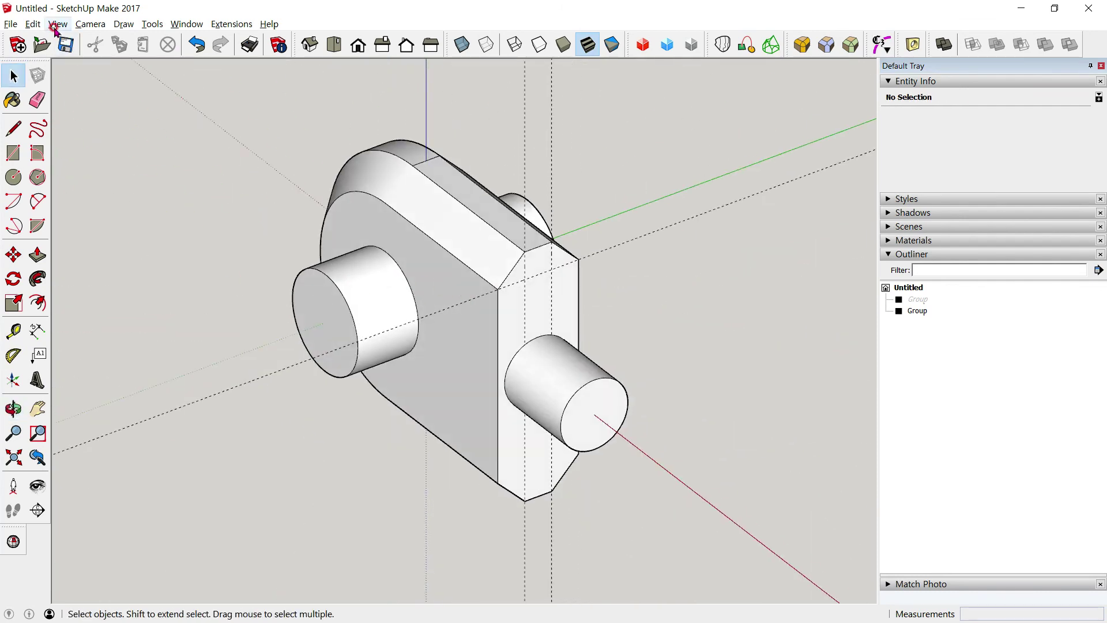
{"action": "left_click", "coordinate": [32, 23]}
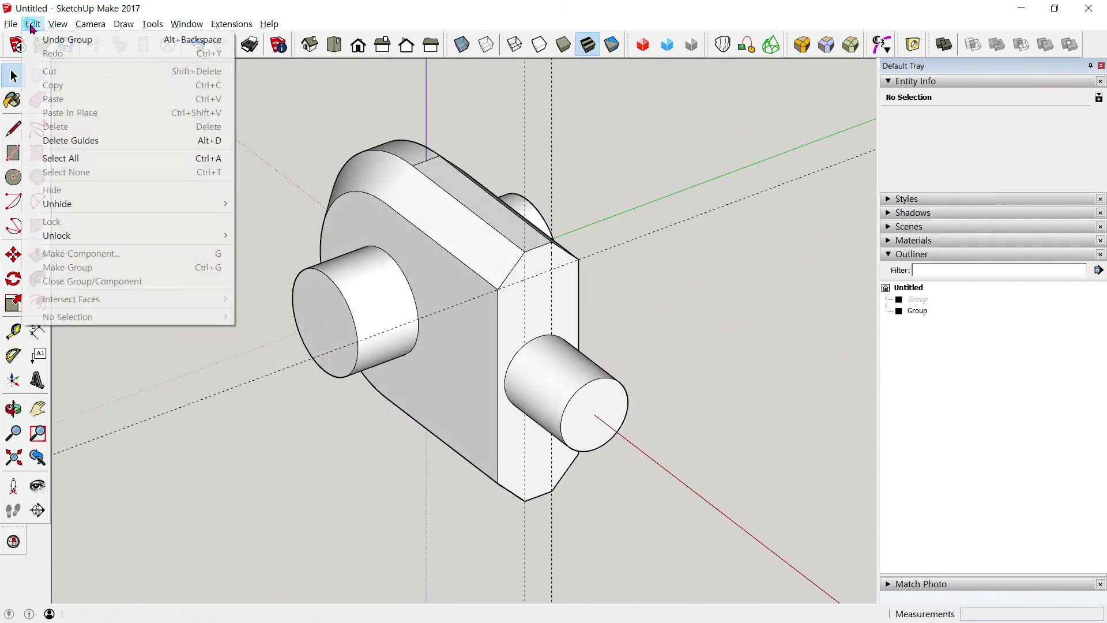
Step: Delete all guide lines and unhide the hidden bracket group from the Outliner
{"action": "left_click", "coordinate": [68, 141]}
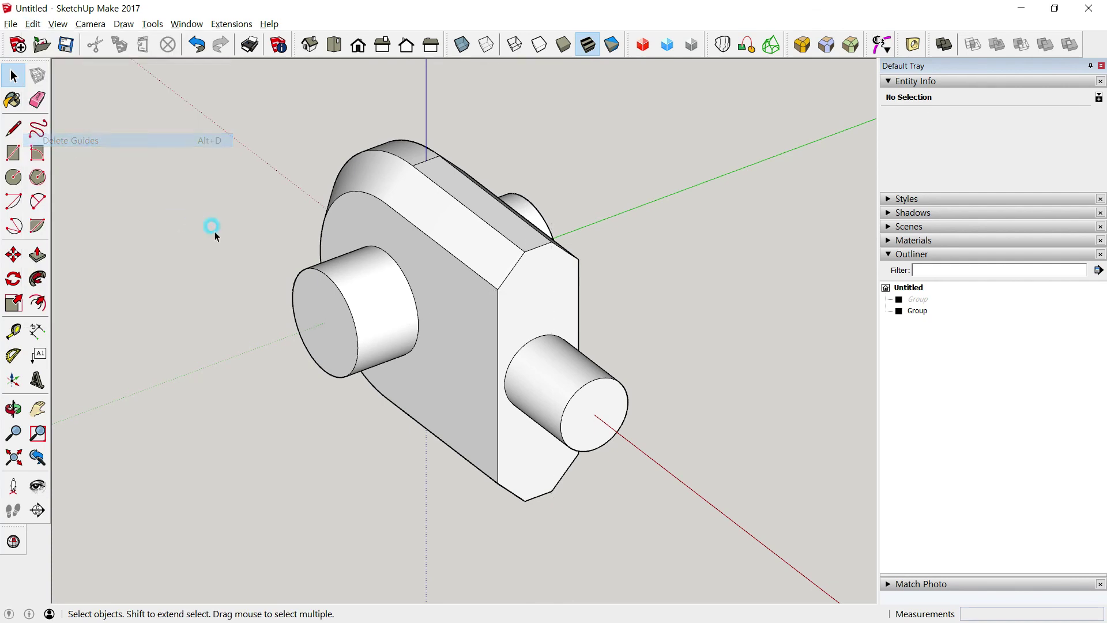
{"action": "left_click", "coordinate": [919, 301]}
{"action": "right_click", "coordinate": [919, 301]}
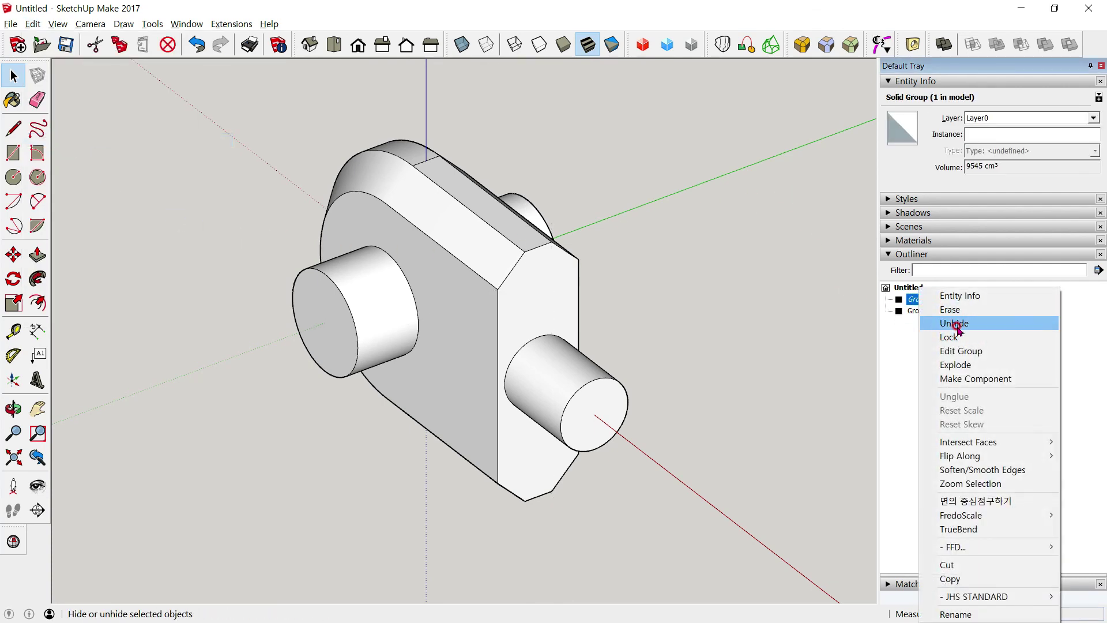
{"action": "left_click", "coordinate": [956, 327]}
{"action": "left_click", "coordinate": [731, 304]}
Step: Orbit and pan around the assembly, checking the pin piece and bracket groups
{"action": "mouse_move", "coordinate": [667, 314]}
{"action": "middle_mouse_down"}
{"action": "mouse_move", "coordinate": [645, 351]}
{"action": "mouse_move", "coordinate": [266, 250]}
{"action": "mouse_move", "coordinate": [640, 324]}
{"action": "mouse_move", "coordinate": [618, 198]}
{"action": "middle_mouse_up"}
{"action": "scroll", "coordinate": [613, 331], "scroll_direction": "down", "scroll_amount": 3}
{"action": "scroll", "coordinate": [538, 412], "scroll_direction": "up", "scroll_amount": 3}
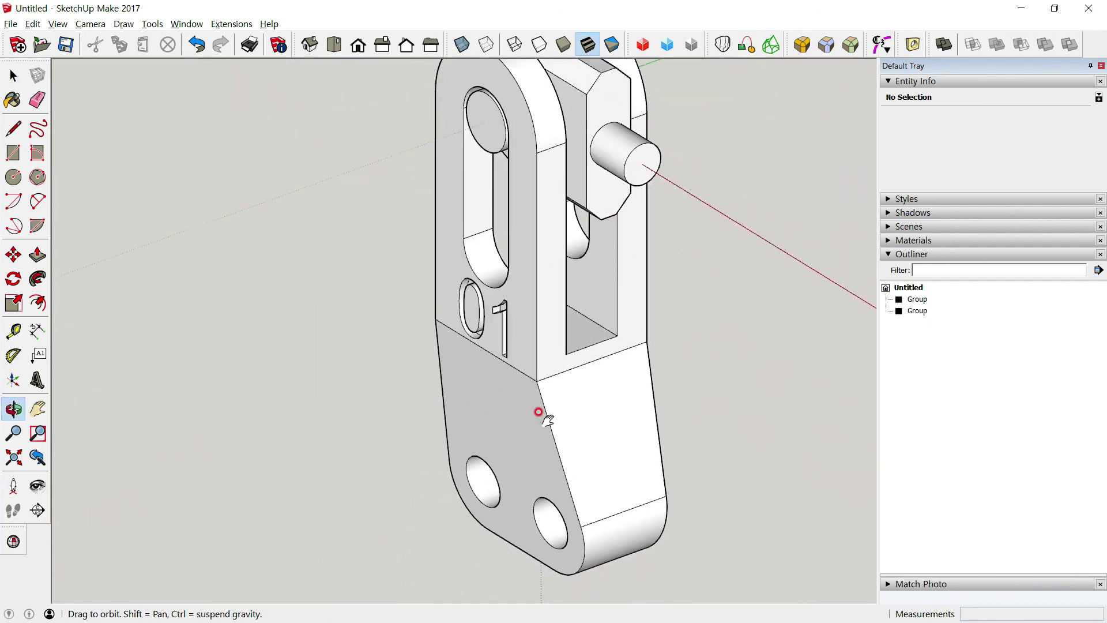
{"action": "scroll", "coordinate": [577, 404], "scroll_direction": "down", "scroll_amount": 3}
{"action": "key", "text": "space"}
{"action": "middle_click_drag", "start_coordinate": [628, 339], "coordinate": [509, 213]}
{"action": "left_click", "coordinate": [509, 213]}
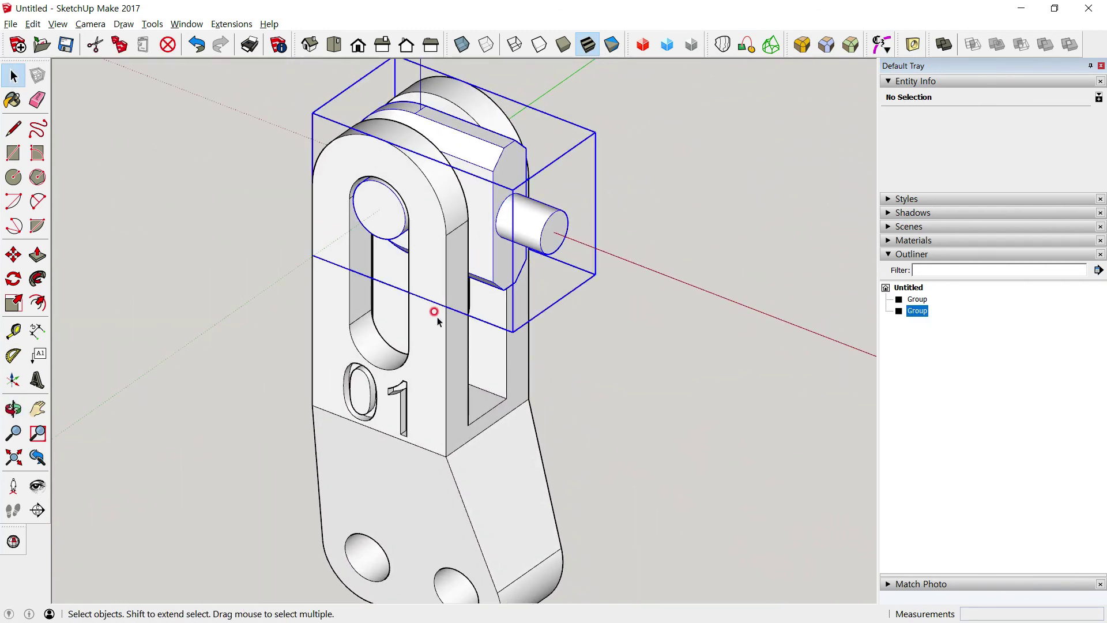
{"action": "left_click", "coordinate": [434, 311]}
{"action": "left_click", "coordinate": [690, 327]}
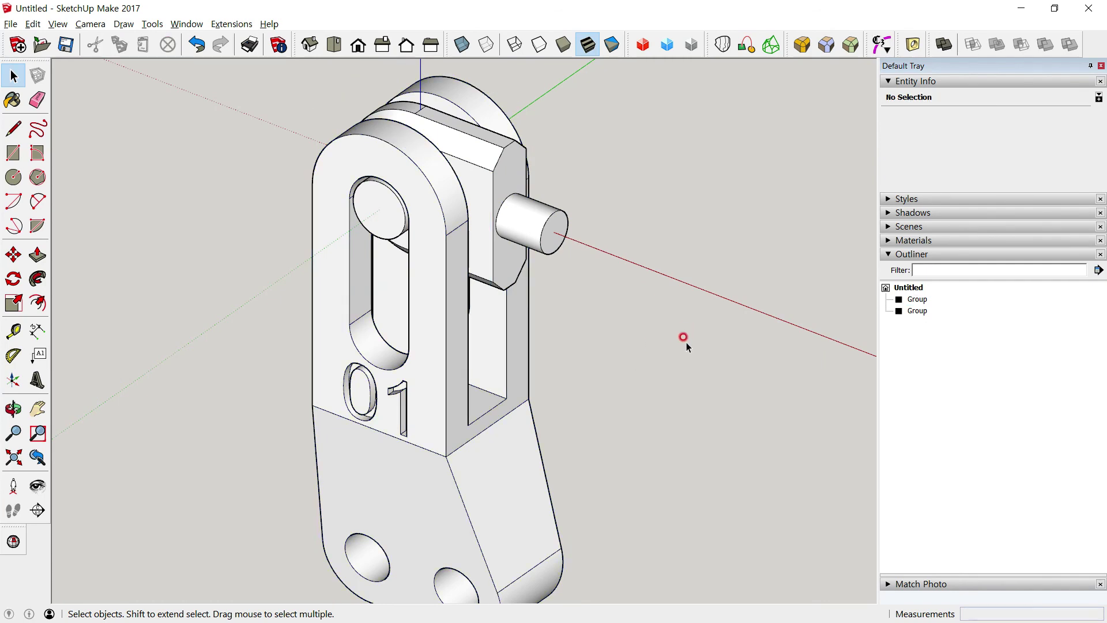
{"action": "mouse_move", "coordinate": [687, 343]}
{"action": "middle_mouse_down", "text": "shift"}
{"action": "mouse_move", "coordinate": [695, 307]}
{"action": "mouse_move", "coordinate": [694, 338]}
{"action": "mouse_move", "coordinate": [308, 312]}
{"action": "mouse_move", "coordinate": [840, 245]}
{"action": "middle_mouse_up", "text": "shift"}
{"action": "scroll", "coordinate": [694, 306], "scroll_direction": "down", "scroll_amount": 1}
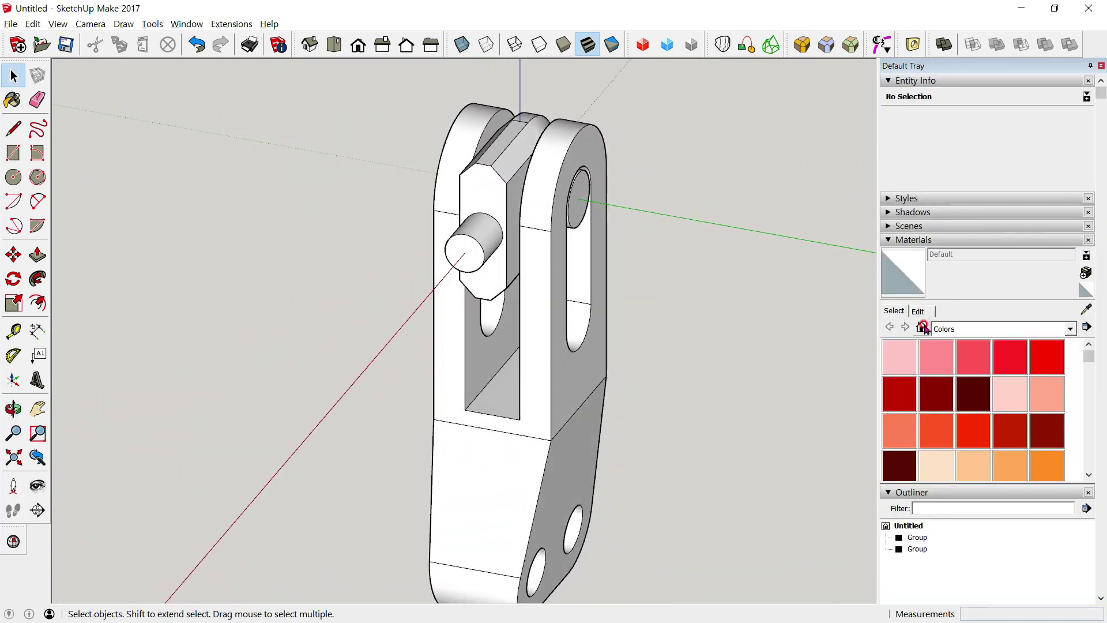
Step: Paint the main bracket part a red-orange colour from the Materials panel
{"action": "scroll", "coordinate": [1006, 388], "scroll_direction": "down", "scroll_amount": 3}
{"action": "scroll", "coordinate": [1001, 383], "scroll_direction": "up", "scroll_amount": 3}
{"action": "left_click", "coordinate": [930, 429]}
{"action": "left_click", "coordinate": [579, 397]}
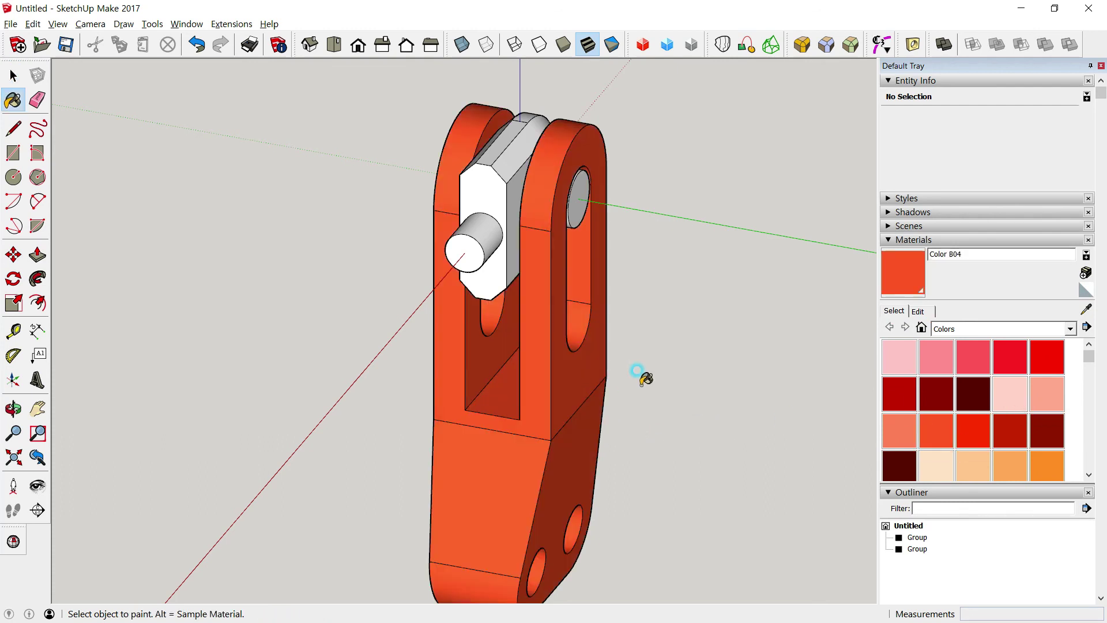
{"action": "scroll", "coordinate": [1005, 395], "scroll_direction": "down", "scroll_amount": 2}
{"action": "scroll", "coordinate": [1008, 395], "scroll_direction": "down", "scroll_amount": 3}
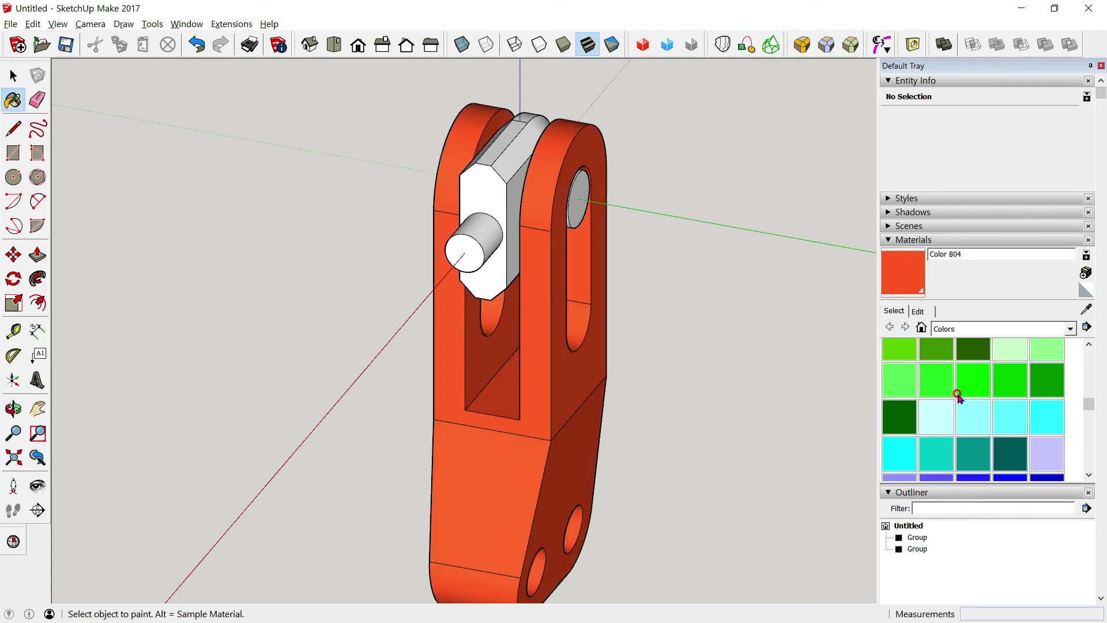
Step: Paint the white center pin piece light green (Color G03) and orbit to view it
{"action": "left_click", "coordinate": [910, 388]}
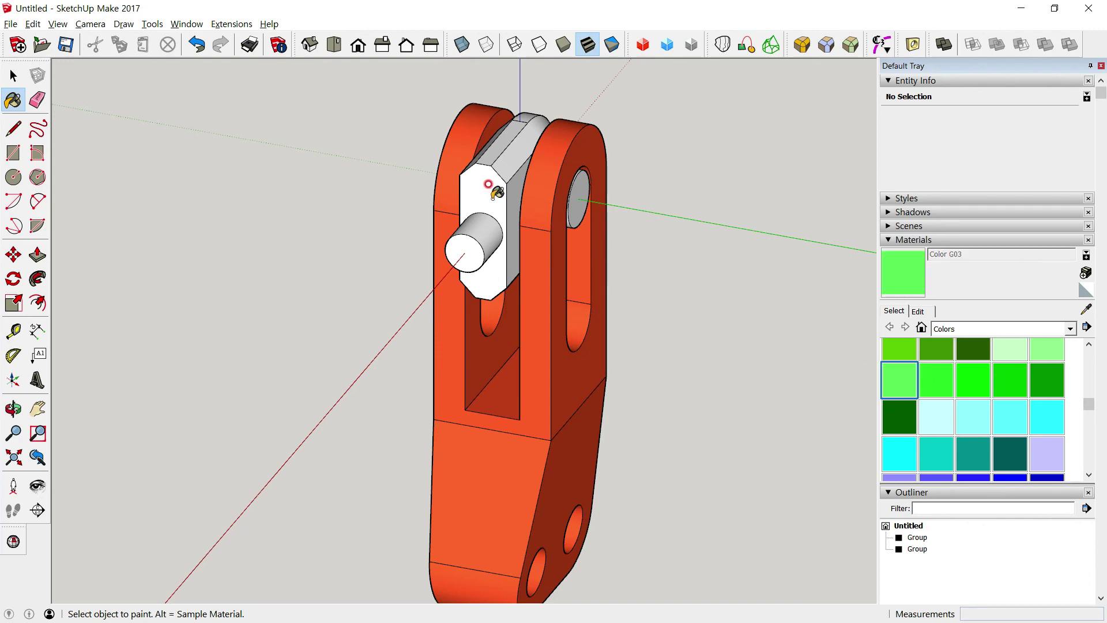
{"action": "left_click", "coordinate": [489, 184]}
{"action": "middle_click_drag", "start_coordinate": [365, 321], "coordinate": [700, 314]}
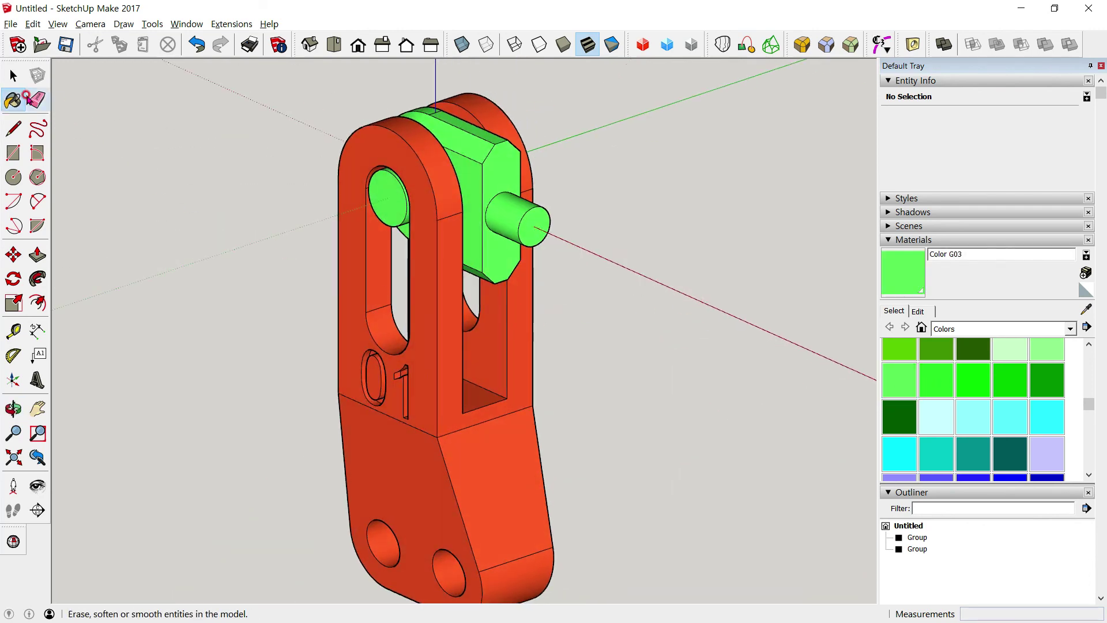
{"action": "key", "text": "space"}
{"action": "scroll", "coordinate": [353, 325], "scroll_direction": "down", "scroll_amount": 2}
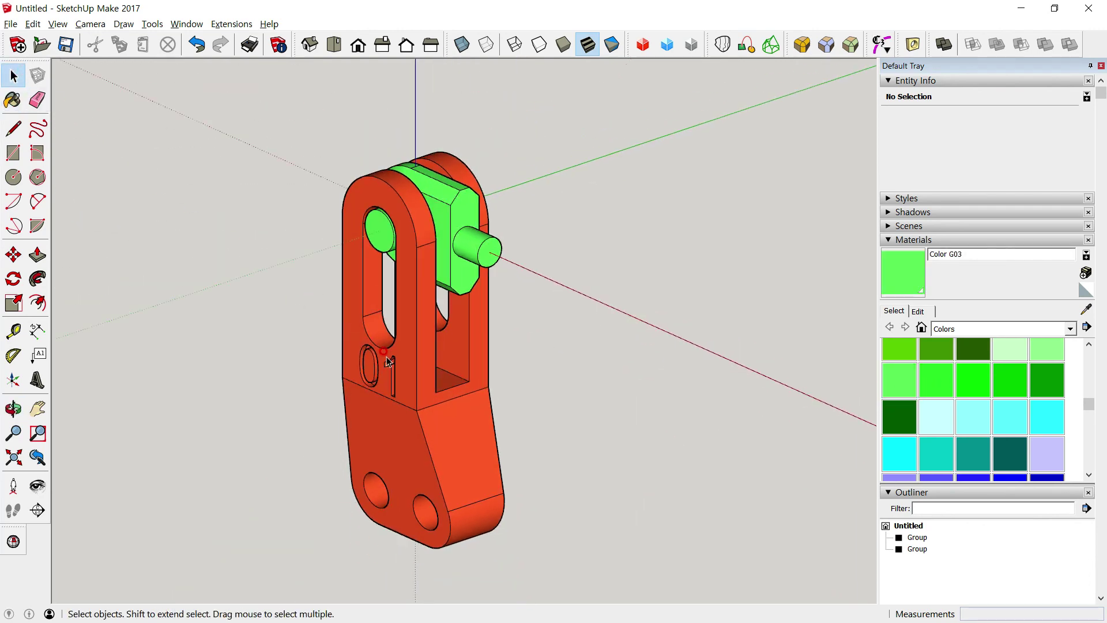
{"action": "scroll", "coordinate": [369, 311], "scroll_direction": "down", "scroll_amount": 2}
{"action": "scroll", "coordinate": [401, 296], "scroll_direction": "down", "scroll_amount": 1}
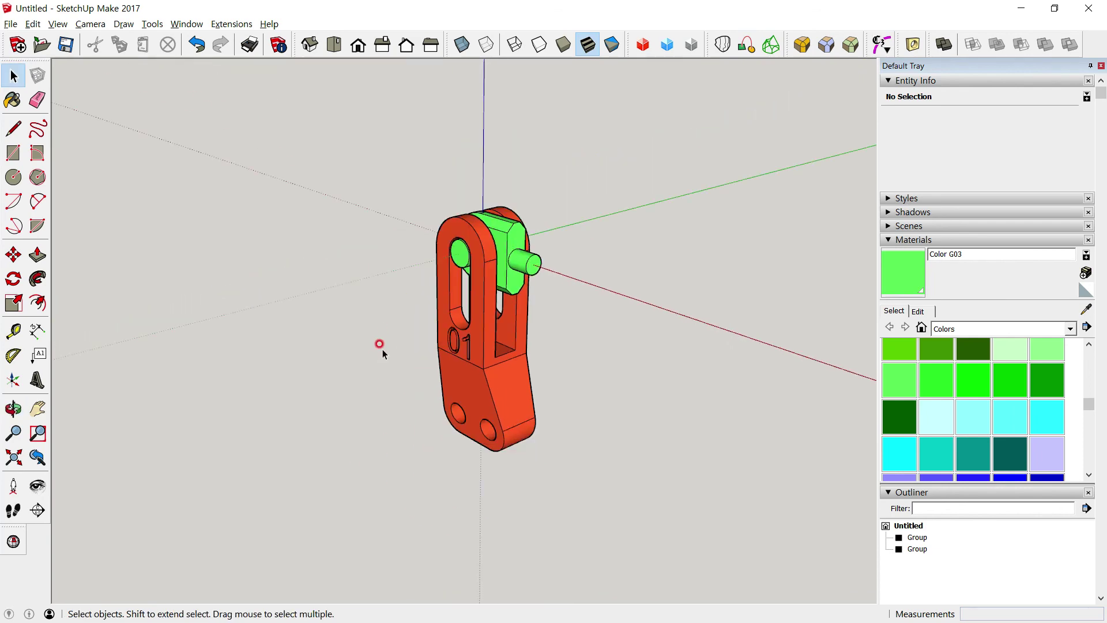
{"action": "scroll", "coordinate": [382, 348], "scroll_direction": "up", "scroll_amount": 2}
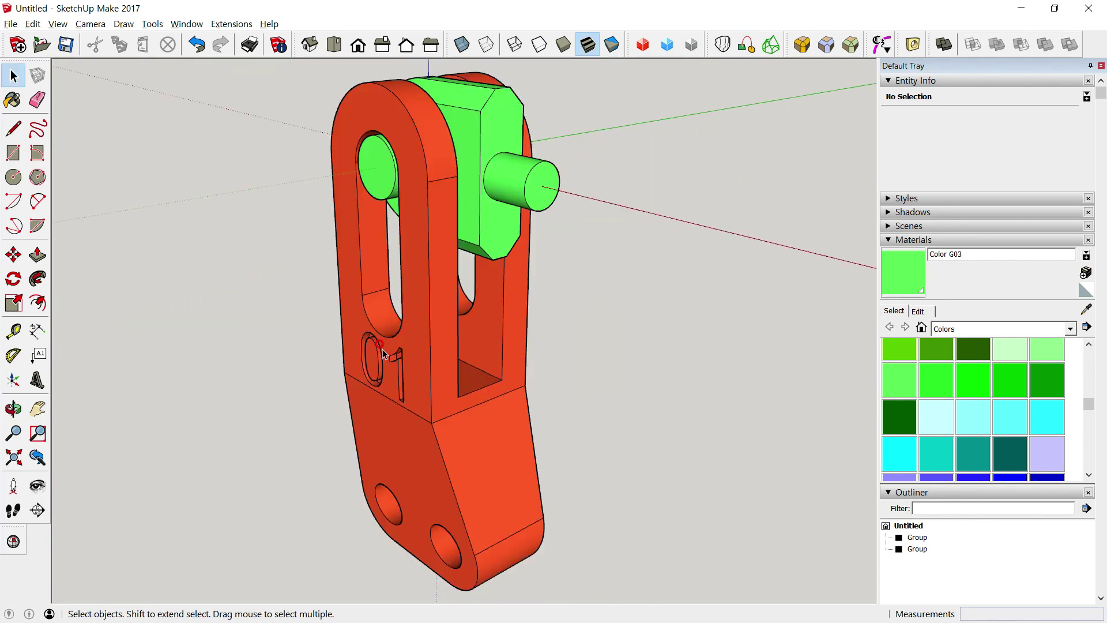
{"action": "scroll", "coordinate": [381, 350], "scroll_direction": "down", "scroll_amount": 1}
{"action": "mouse_move", "coordinate": [380, 351]}
{"action": "middle_mouse_down"}
{"action": "mouse_move", "coordinate": [539, 313]}
{"action": "mouse_move", "coordinate": [607, 238]}
{"action": "mouse_move", "coordinate": [535, 286]}
{"action": "middle_mouse_up"}
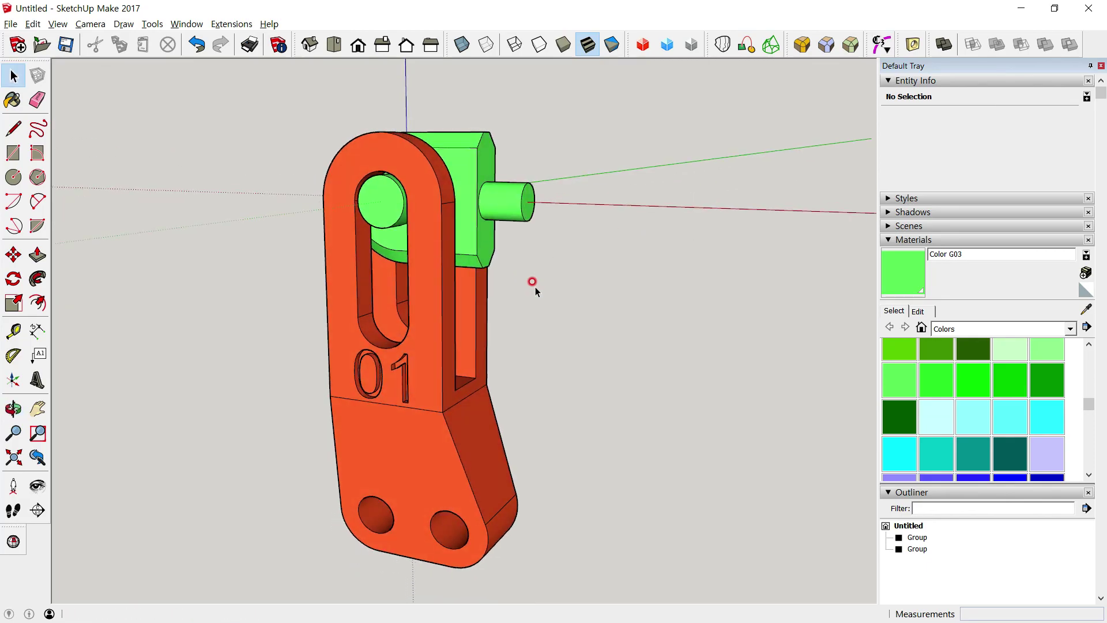
Step: Compare the coloured assembly with the reference drawing in the PDF, then return to SketchUp
{"action": "key", "text": "alt+Tab"}
{"action": "scroll", "coordinate": [562, 317], "scroll_direction": "up", "scroll_amount": 2}
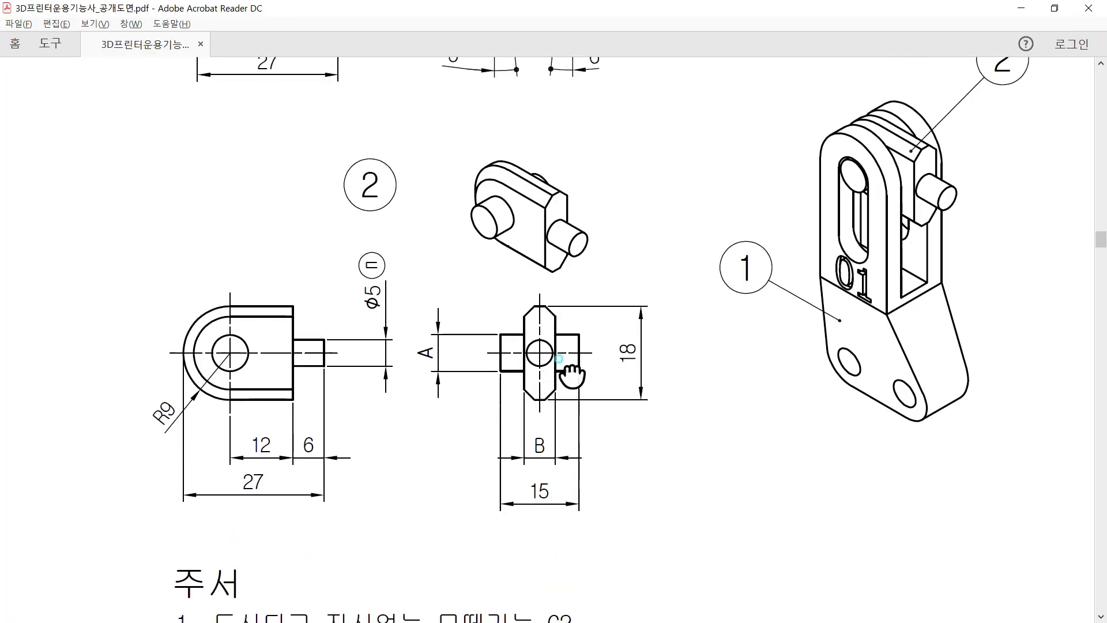
{"action": "key", "text": "alt+Tab"}
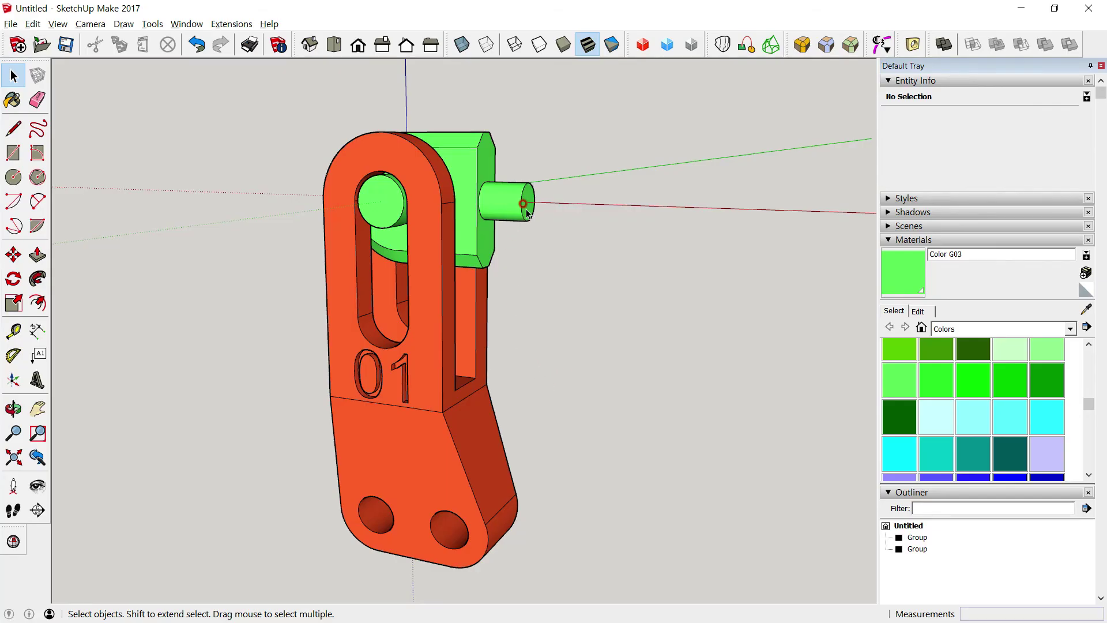
{"action": "mouse_move", "coordinate": [526, 213]}
{"action": "middle_mouse_down"}
{"action": "mouse_move", "coordinate": [519, 261]}
{"action": "mouse_move", "coordinate": [413, 287]}
{"action": "middle_mouse_up"}
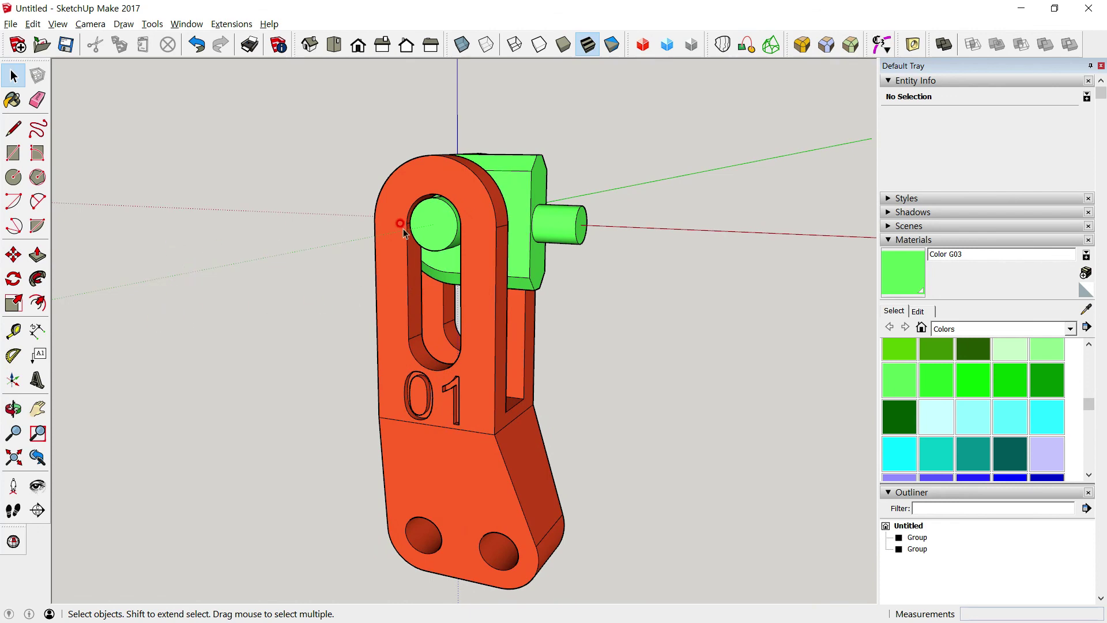
{"action": "left_click", "coordinate": [402, 200]}
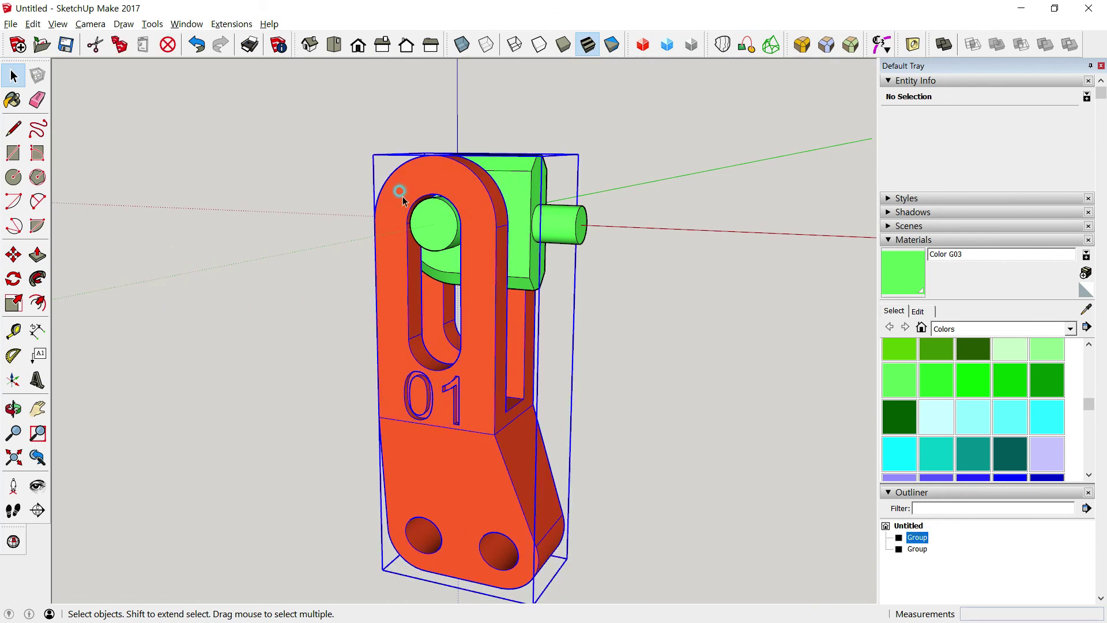
{"action": "left_click", "coordinate": [11, 24]}
{"action": "left_click", "coordinate": [69, 238]}
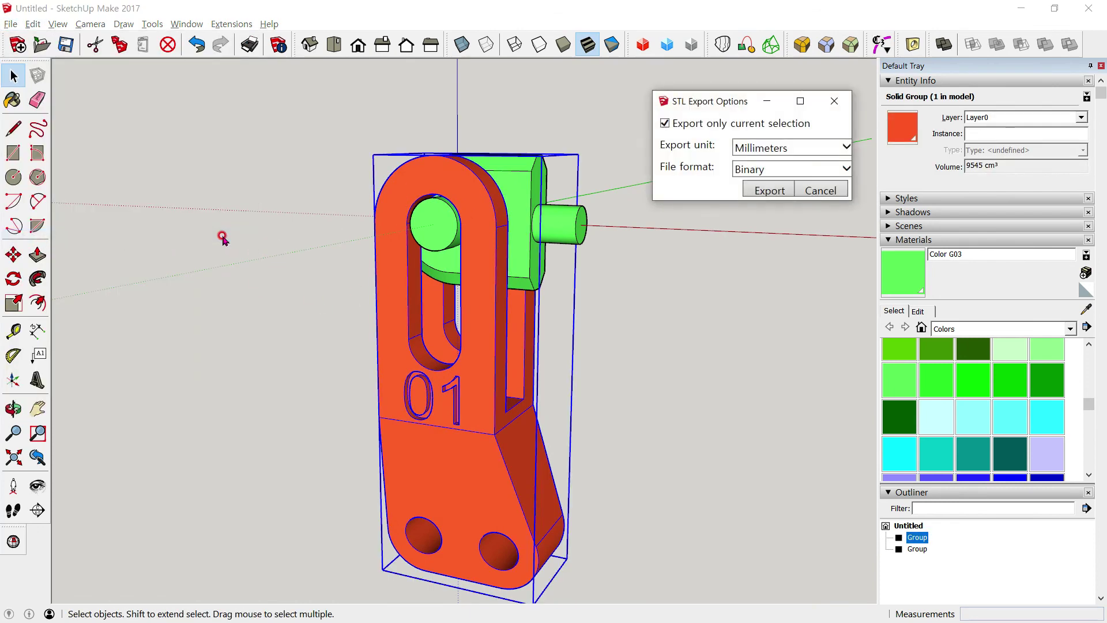
{"action": "left_click", "coordinate": [813, 184]}
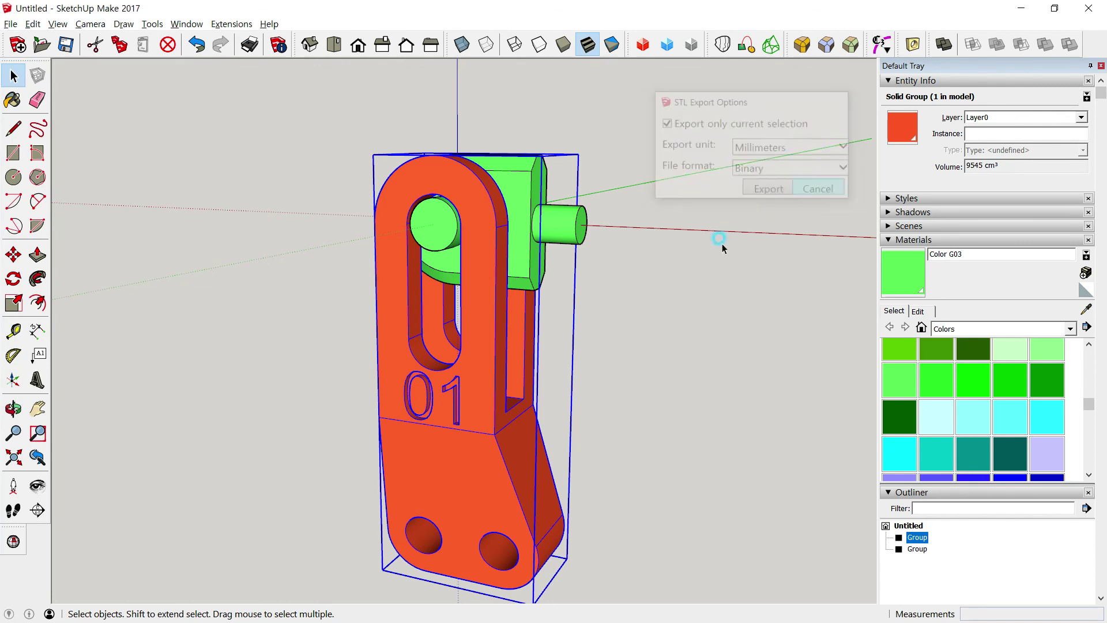
{"action": "left_click", "coordinate": [715, 240]}
{"action": "middle_click_drag", "start_coordinate": [712, 240], "coordinate": [600, 240]}
{"action": "left_click", "coordinate": [531, 229]}
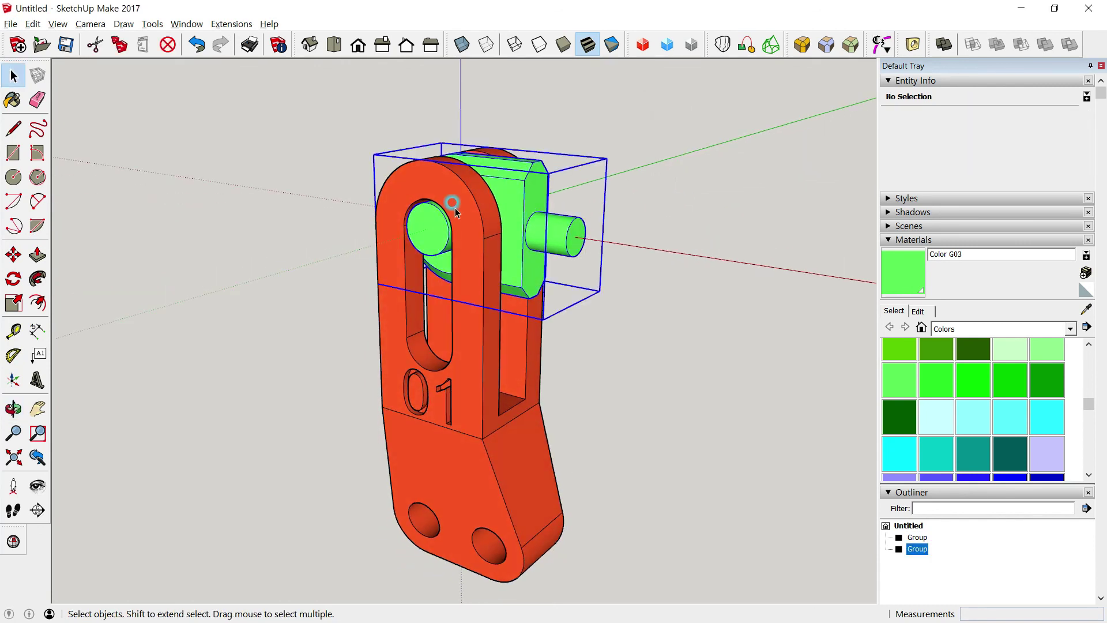
{"action": "left_click", "coordinate": [397, 196], "text": "shift"}
{"action": "left_click", "coordinate": [659, 206]}
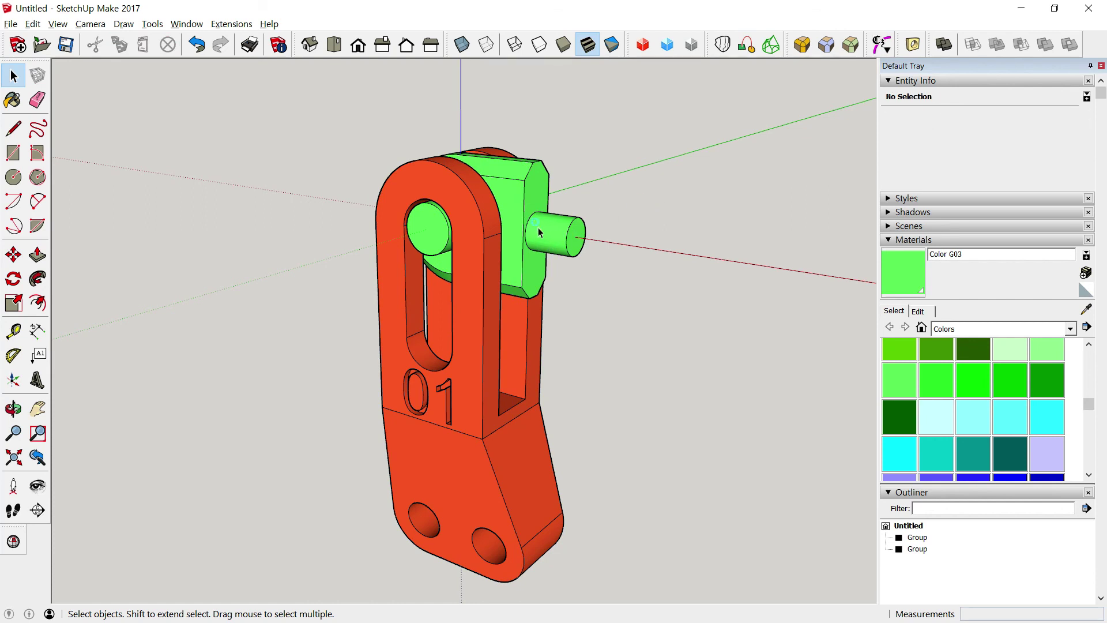
{"action": "left_click", "coordinate": [430, 228]}
{"action": "scroll", "coordinate": [344, 247], "scroll_direction": "up", "scroll_amount": 3}
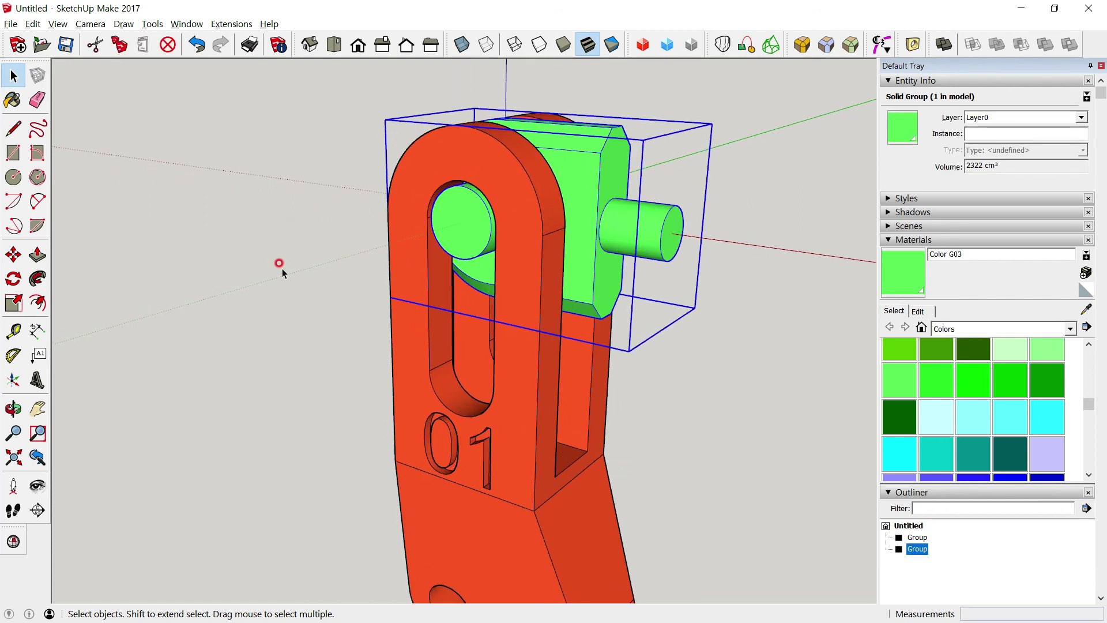
{"action": "key", "text": "q"}
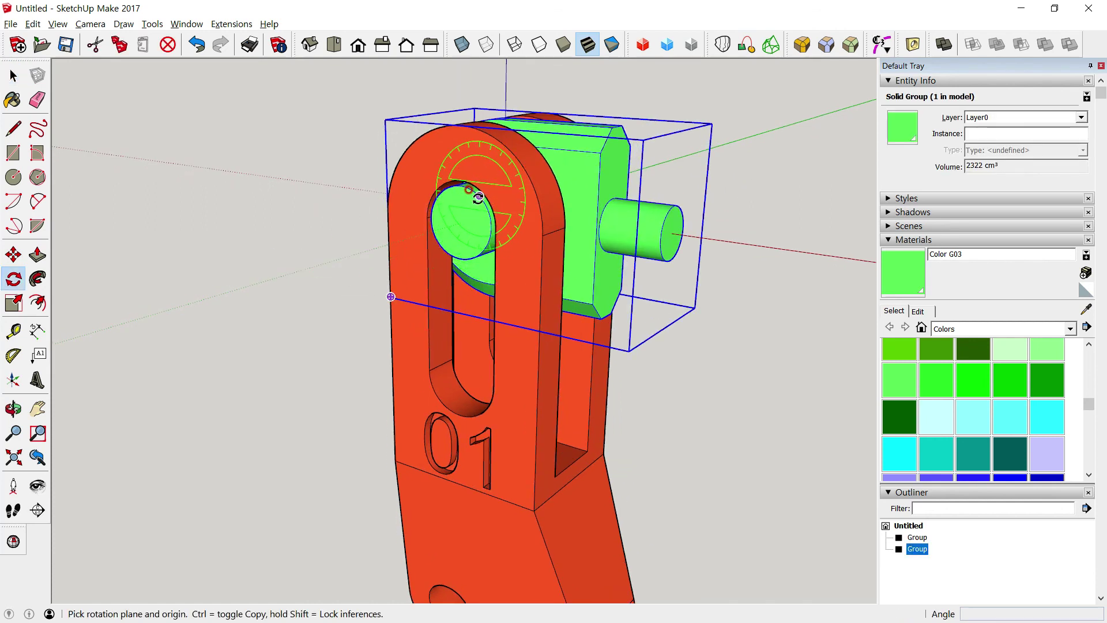
{"action": "left_click", "coordinate": [460, 222]}
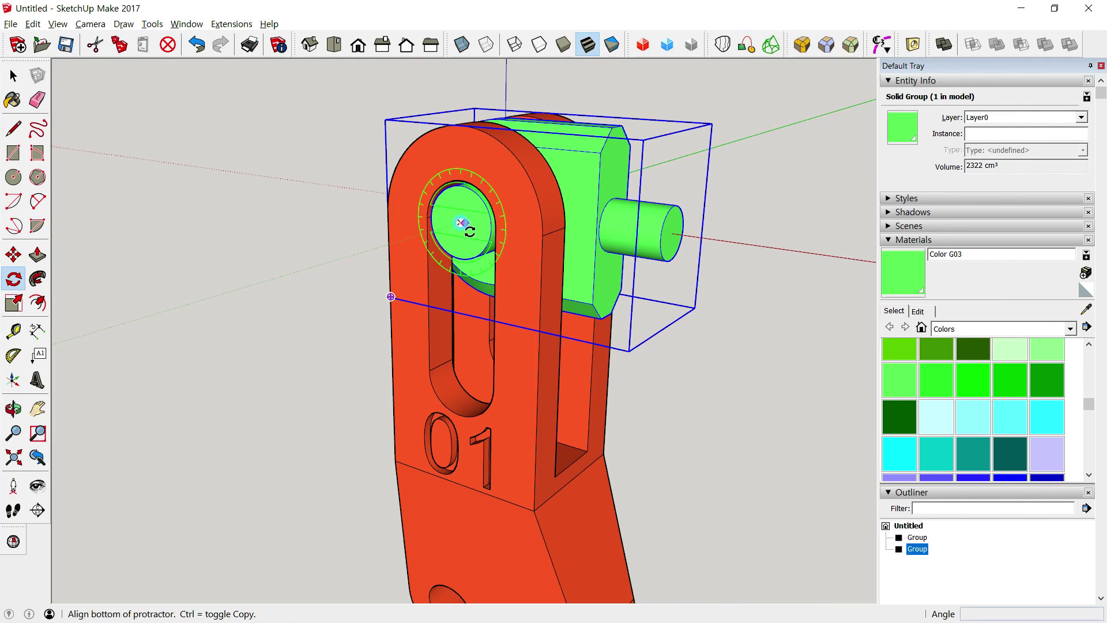
{"action": "left_click", "coordinate": [706, 256]}
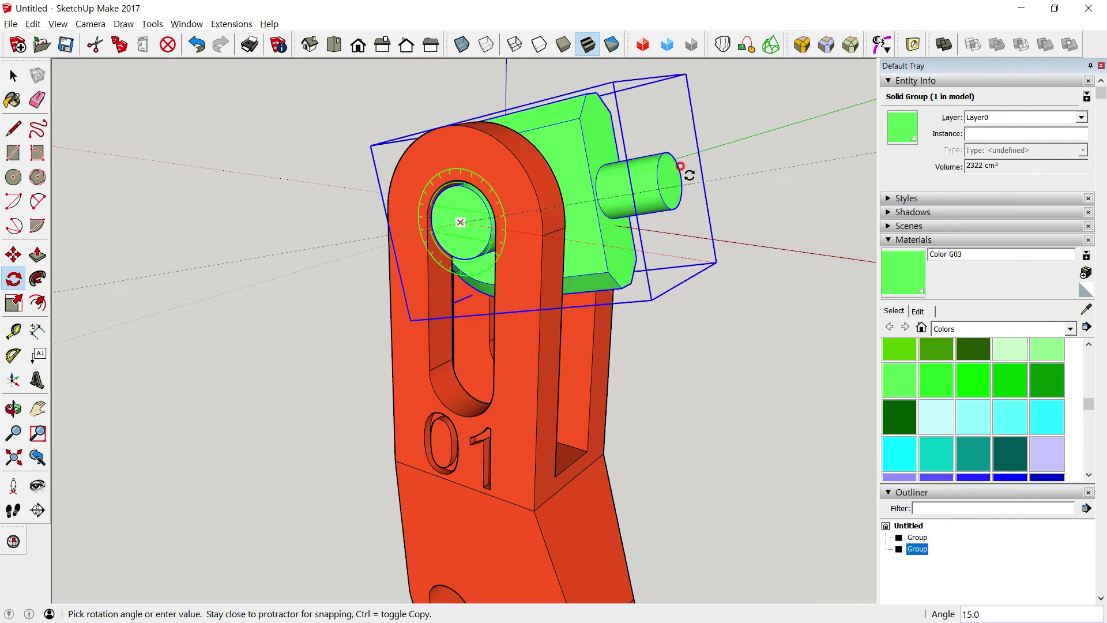
{"action": "left_click", "coordinate": [640, 104]}
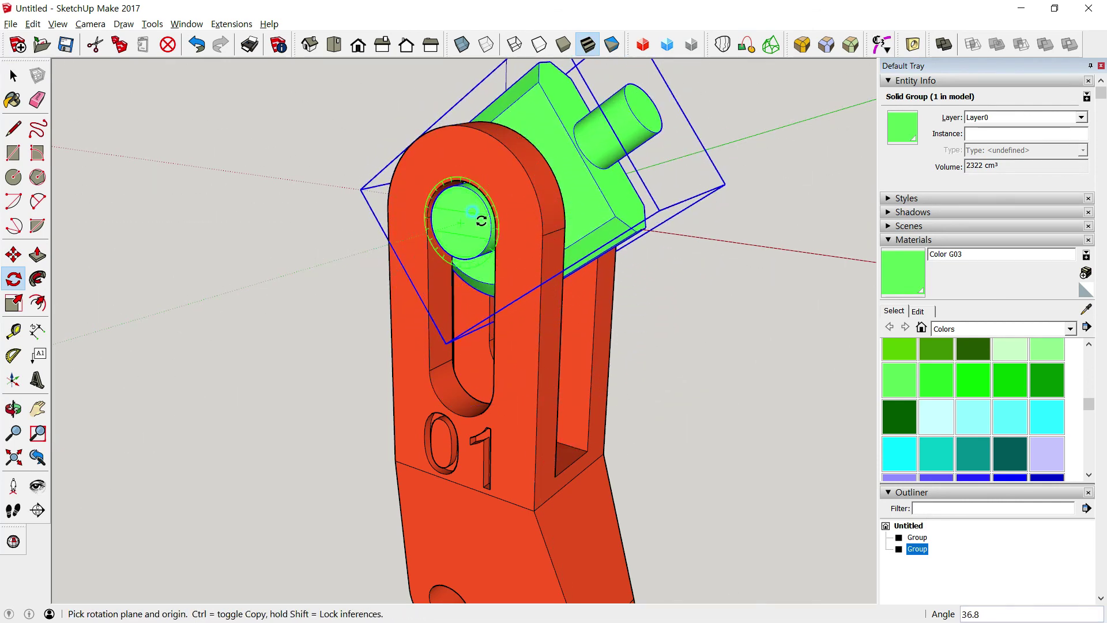
{"action": "middle_click_drag", "start_coordinate": [640, 104], "coordinate": [577, 304]}
{"action": "key", "text": "ctrl+z"}
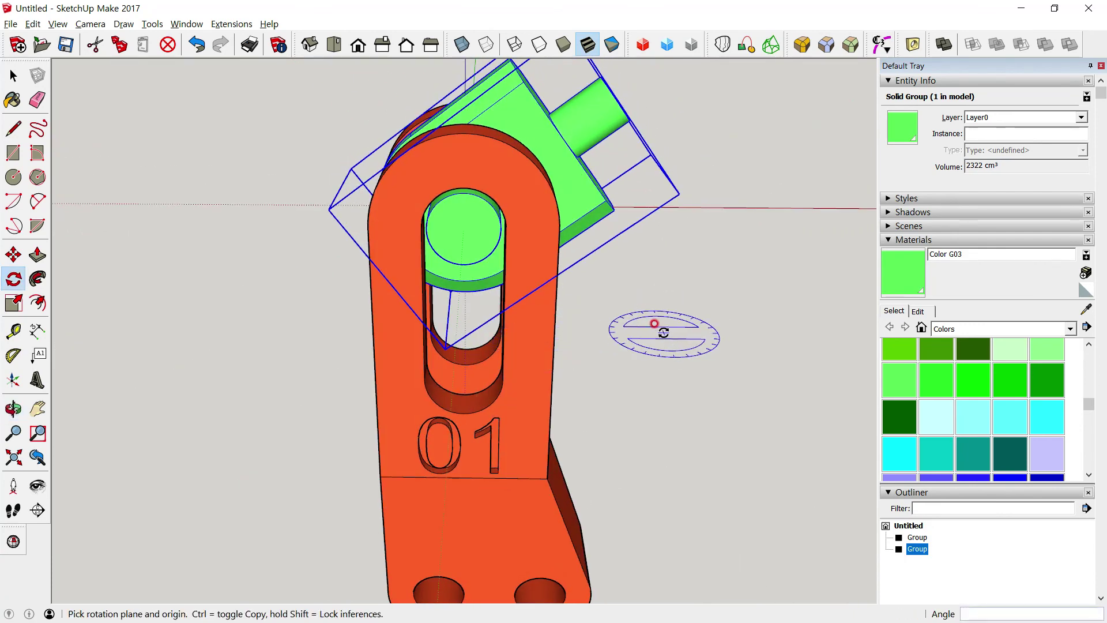
{"action": "key", "text": "ctrl+z"}
{"action": "key", "text": "space"}
{"action": "left_click", "coordinate": [178, 197]}
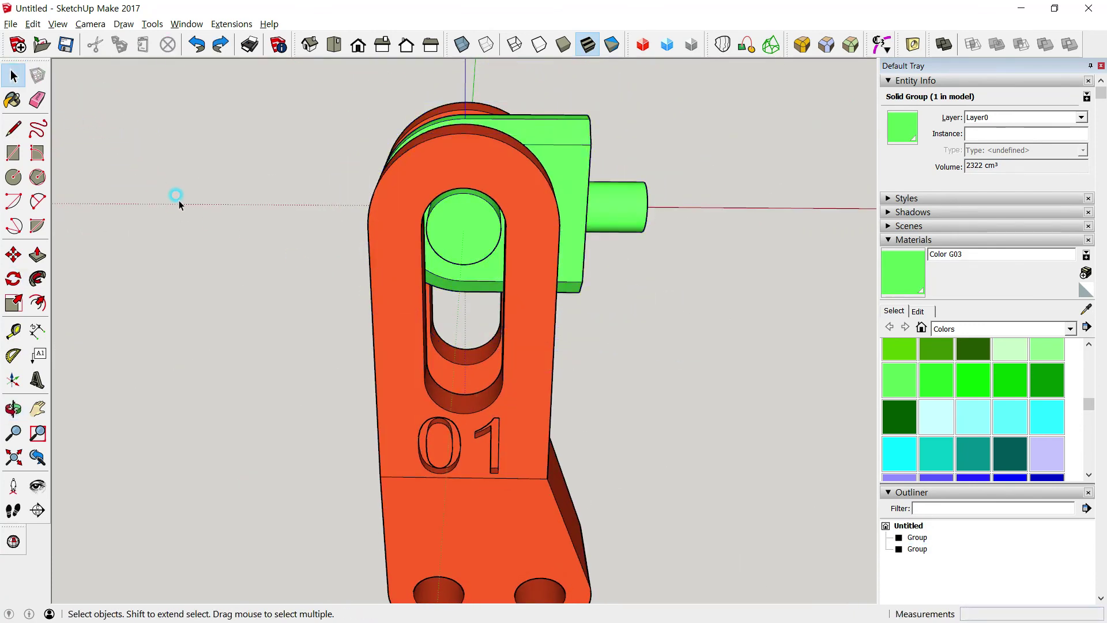
{"action": "scroll", "coordinate": [252, 188], "scroll_direction": "down", "scroll_amount": 3}
{"action": "mouse_move", "coordinate": [252, 188]}
{"action": "middle_mouse_down"}
{"action": "mouse_move", "coordinate": [281, 183]}
{"action": "mouse_move", "coordinate": [353, 383]}
{"action": "mouse_move", "coordinate": [334, 313]}
{"action": "mouse_move", "coordinate": [594, 304]}
{"action": "mouse_move", "coordinate": [576, 323]}
{"action": "mouse_move", "coordinate": [475, 334]}
{"action": "middle_mouse_up"}
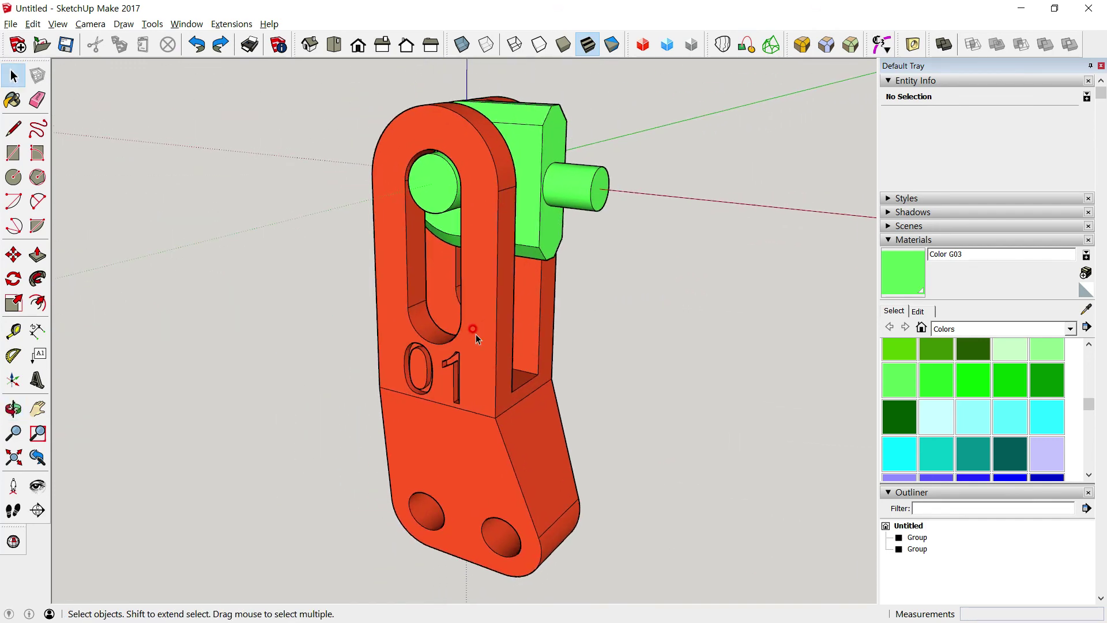